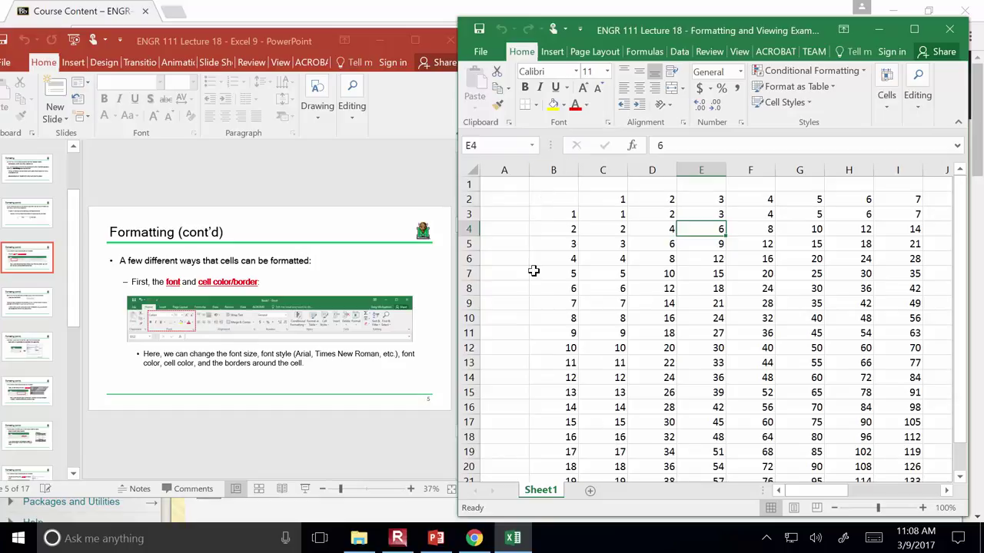
- Maximize the workbook window and bold the header numbers in C2:V2
drag(588, 200, 930, 193)
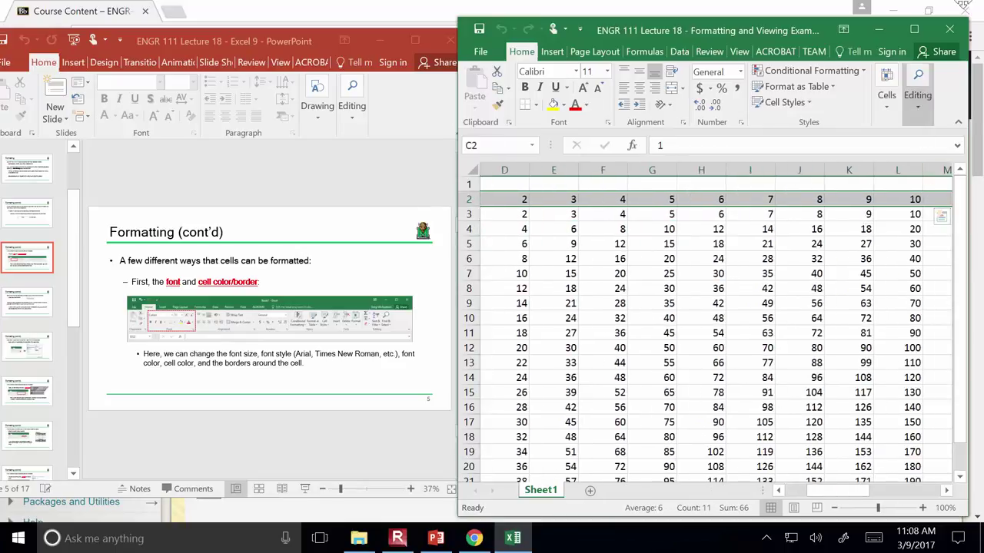
click(914, 29)
drag(807, 497, 761, 496)
click(106, 193)
drag(146, 182, 895, 181)
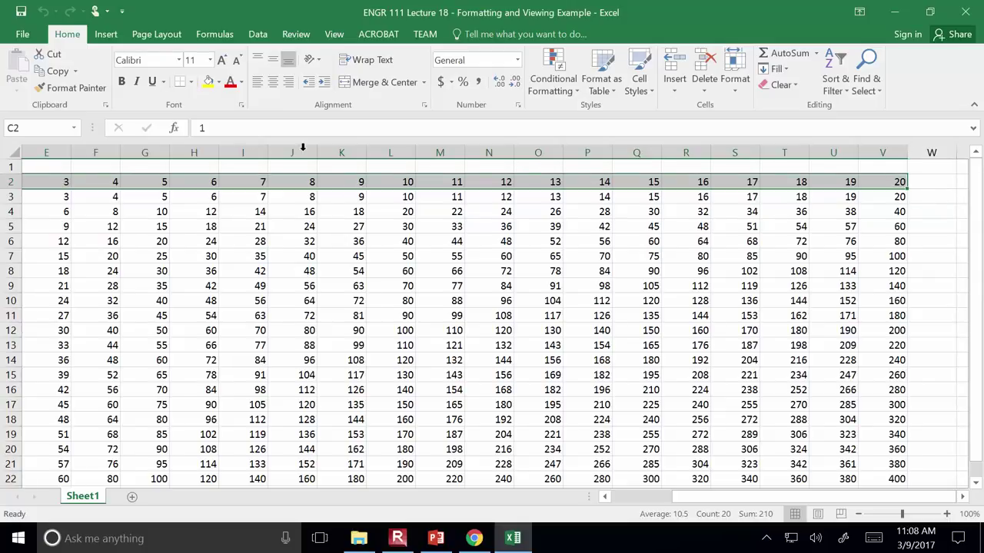
click(121, 81)
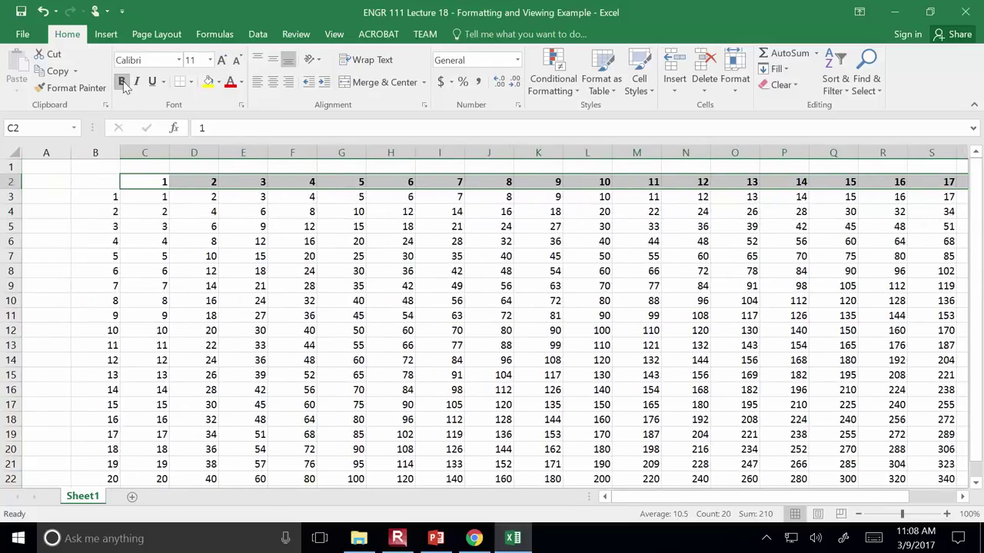
- Color the C2:V2 header numbers dark red, then lighten them to a custom light red
click(241, 85)
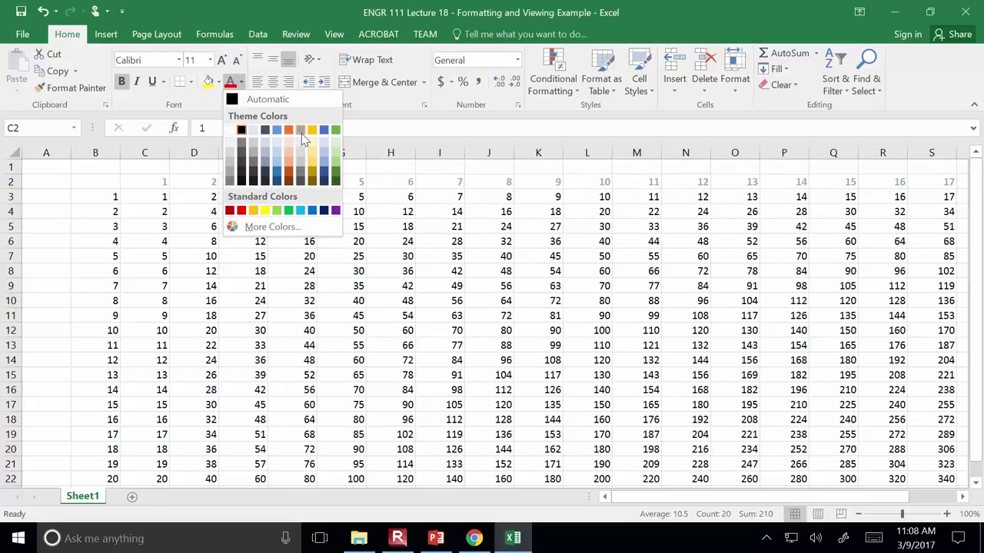
click(229, 210)
click(241, 82)
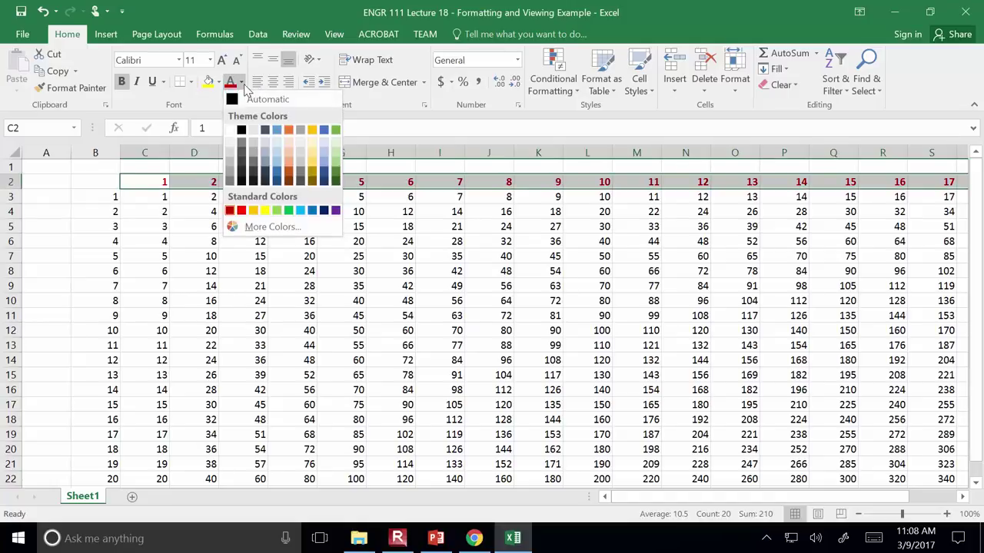
click(262, 227)
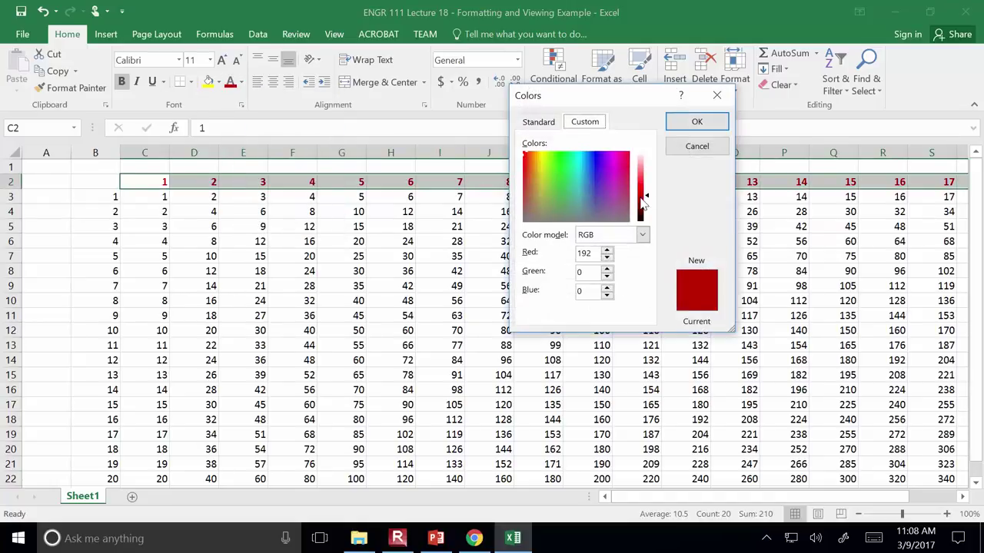
drag(650, 198, 654, 167)
click(718, 121)
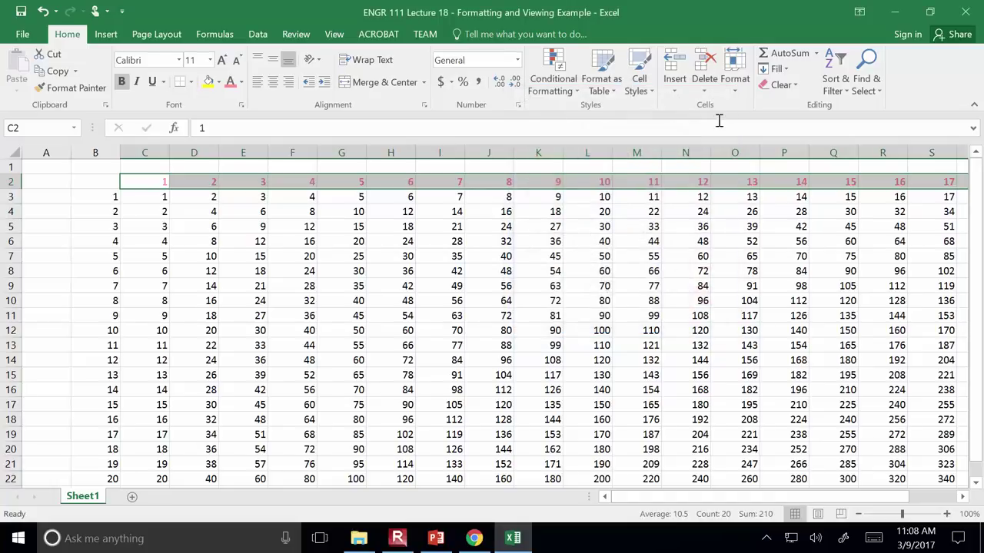
- Set the C2:V2 header numbers to a dark green font and fill their cells with yellow
click(240, 82)
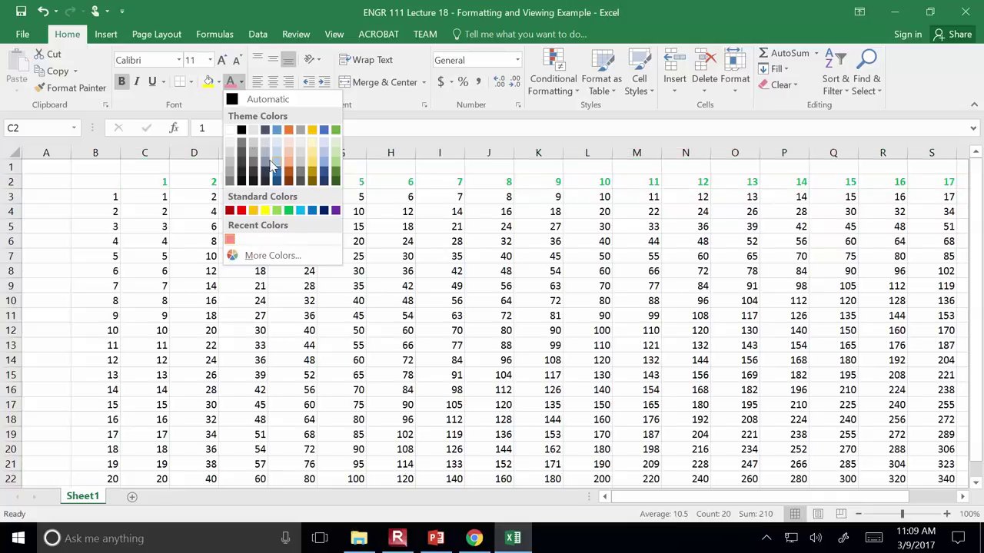
click(335, 182)
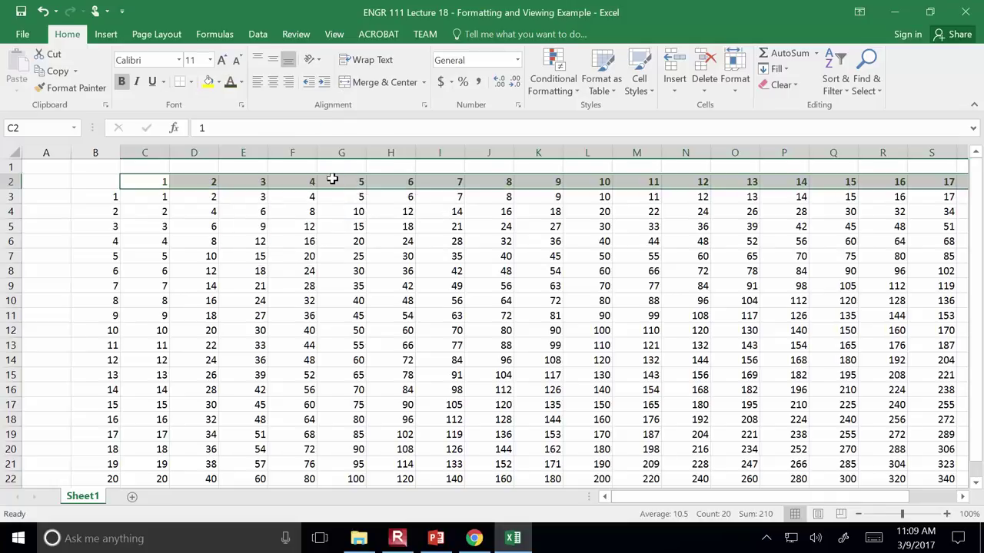
click(219, 83)
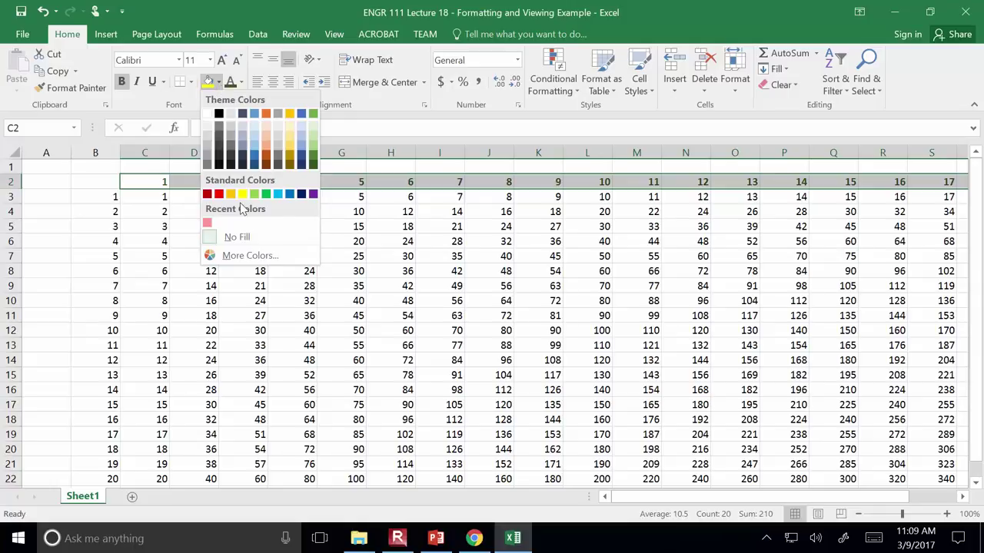
click(209, 83)
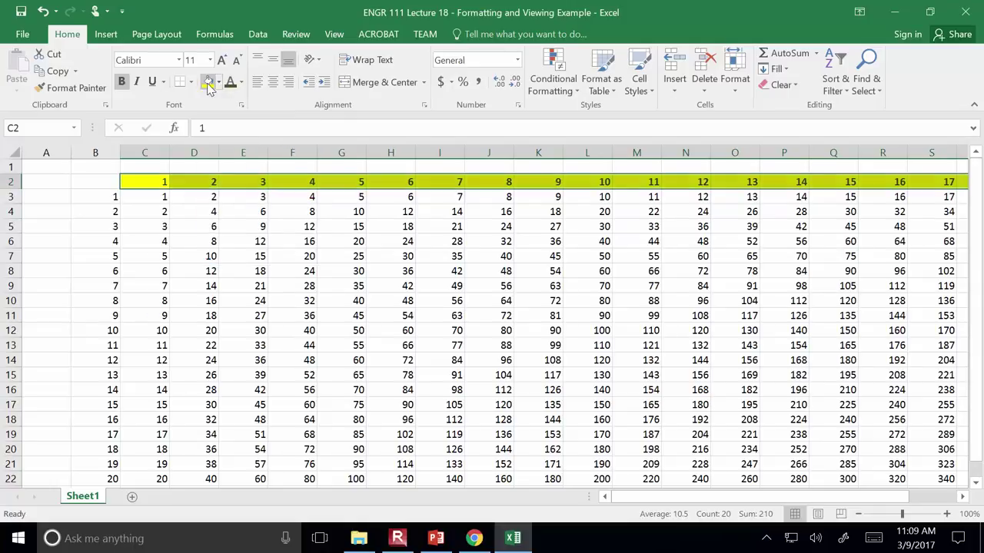
click(308, 238)
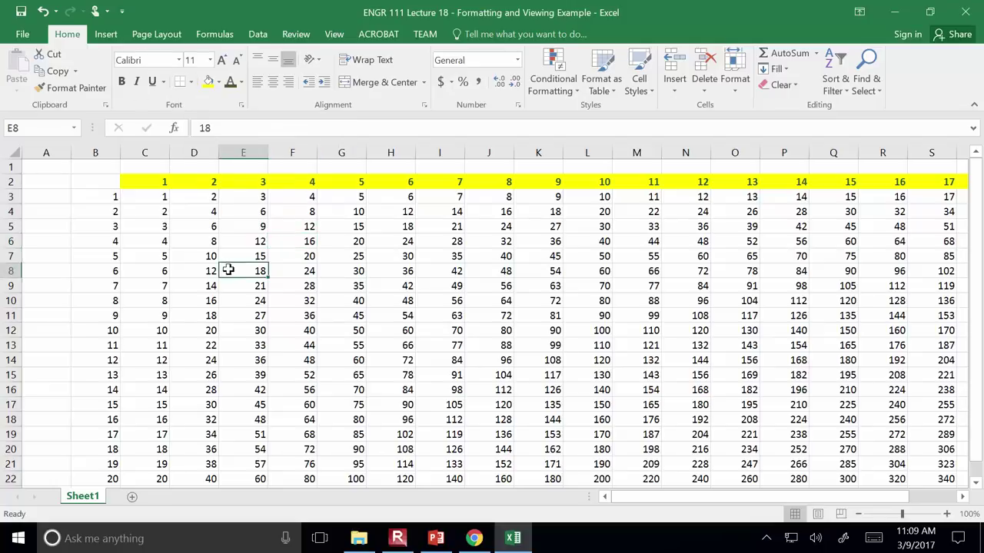
- Apply a bottom border to the multiplication table body C3:V22 and check its lower edge
drag(139, 196, 892, 375)
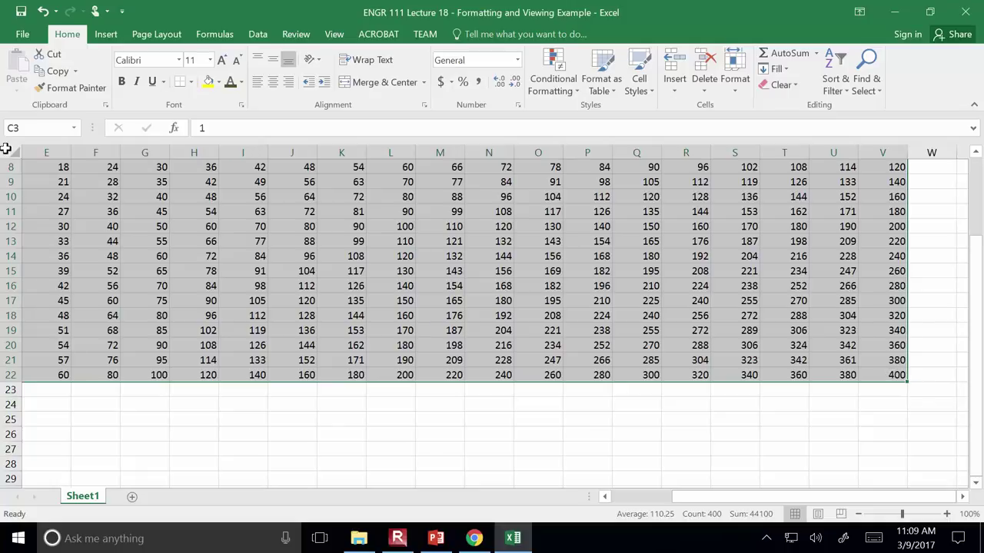
scroll(653, 415, up, 3)
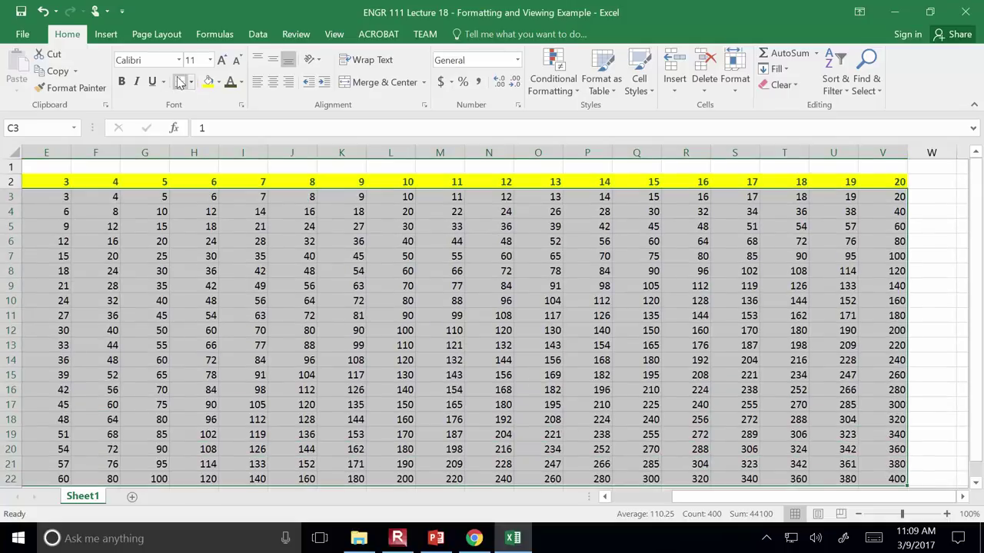
scroll(207, 231, left, 4)
click(232, 311)
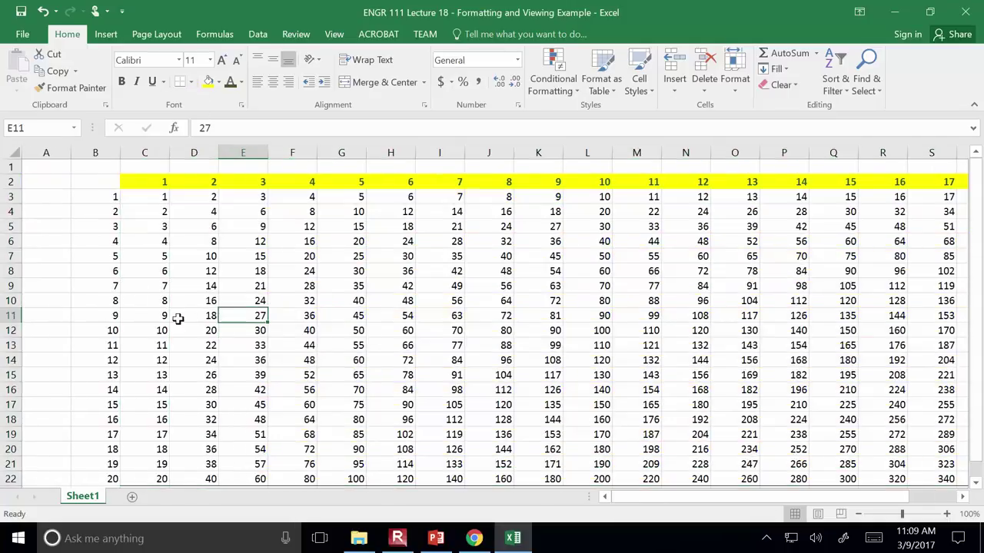
scroll(379, 333, down, 4)
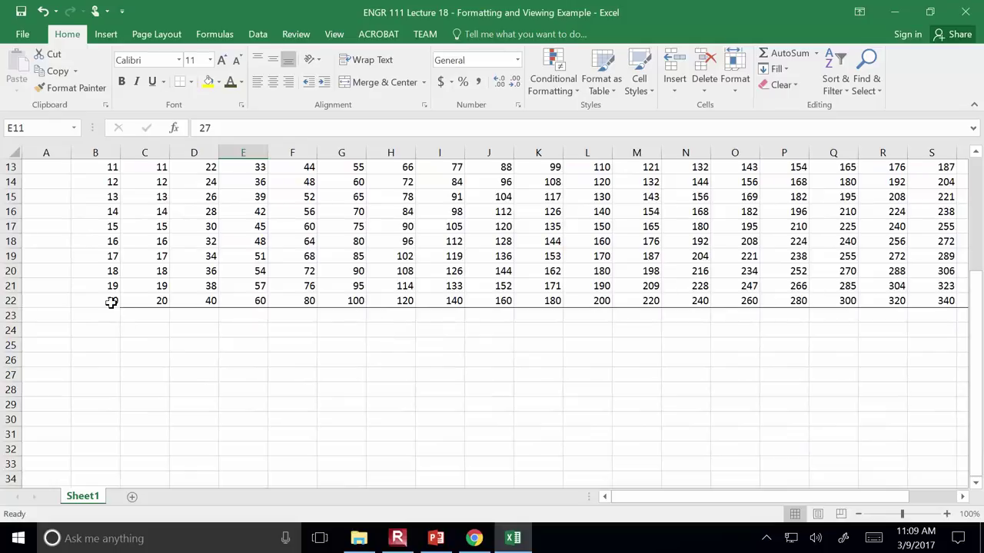
scroll(112, 302, up, 4)
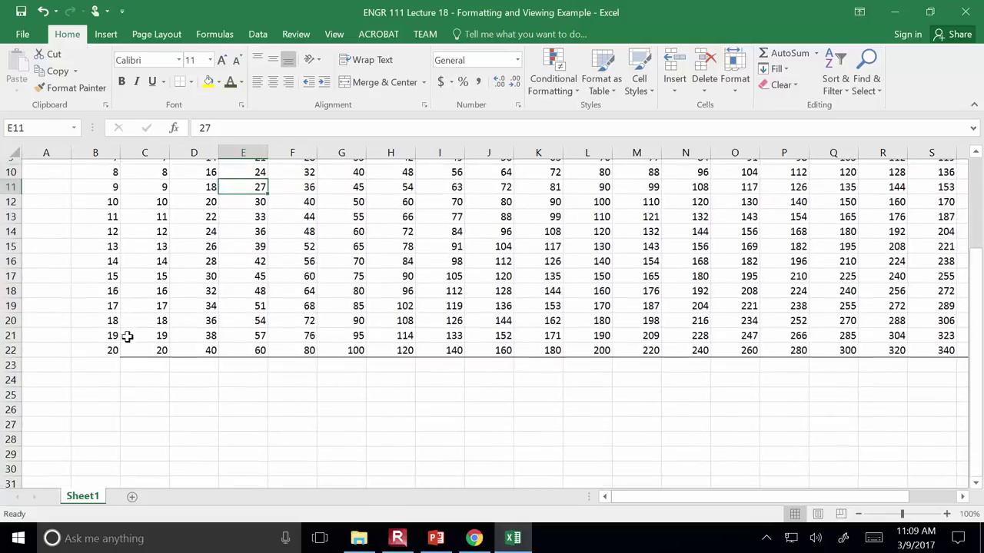
- Try All Borders on the table body C3:V22 and undo the border formatting
drag(136, 193, 906, 439)
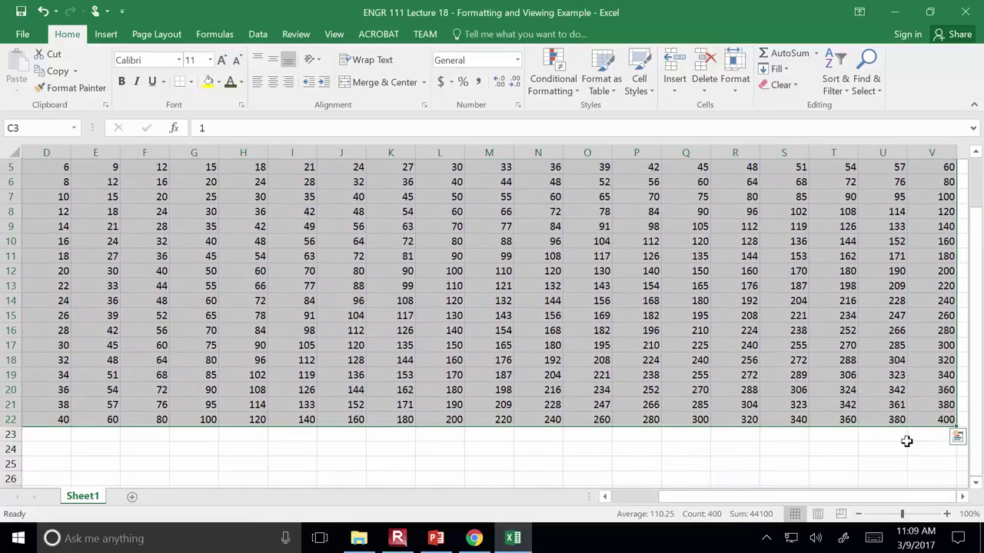
scroll(907, 439, up, 2)
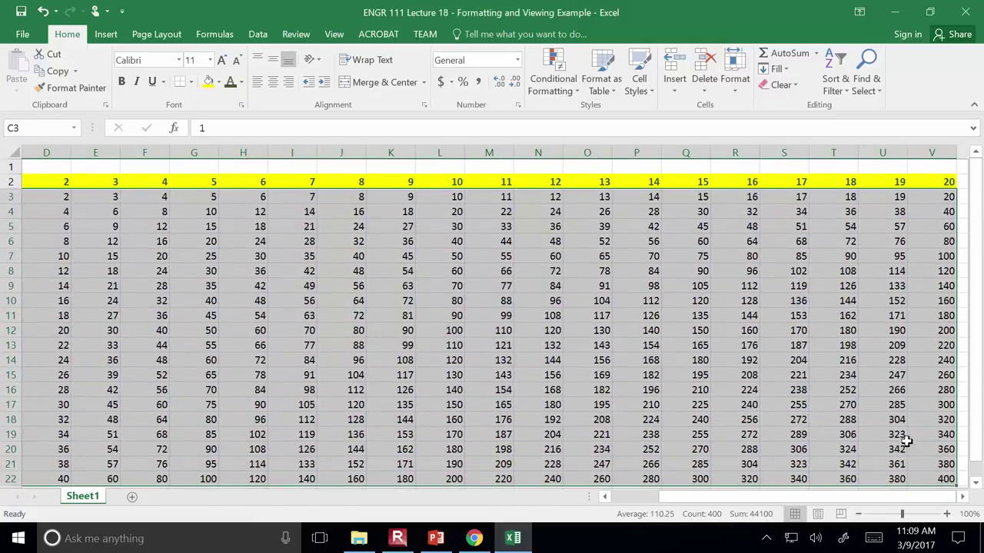
click(191, 82)
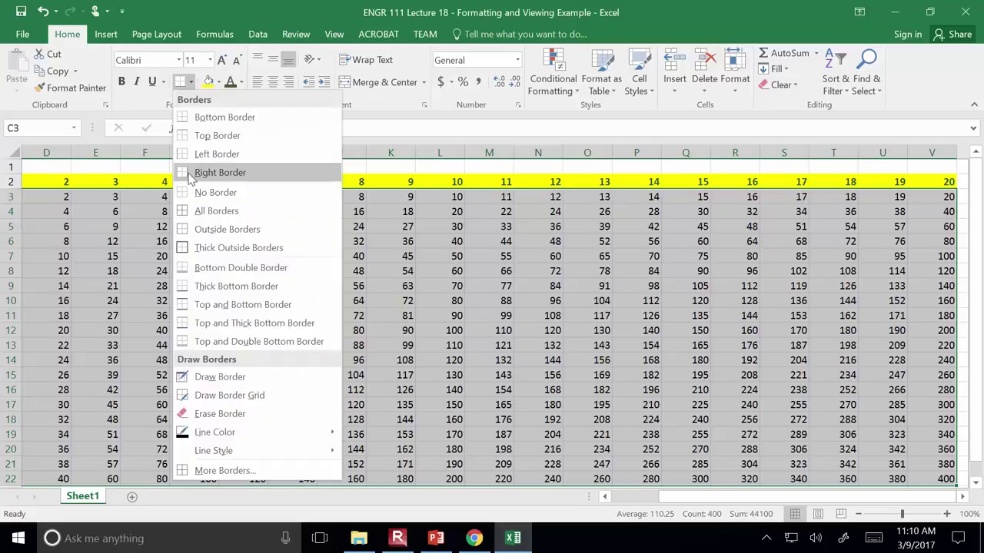
click(199, 215)
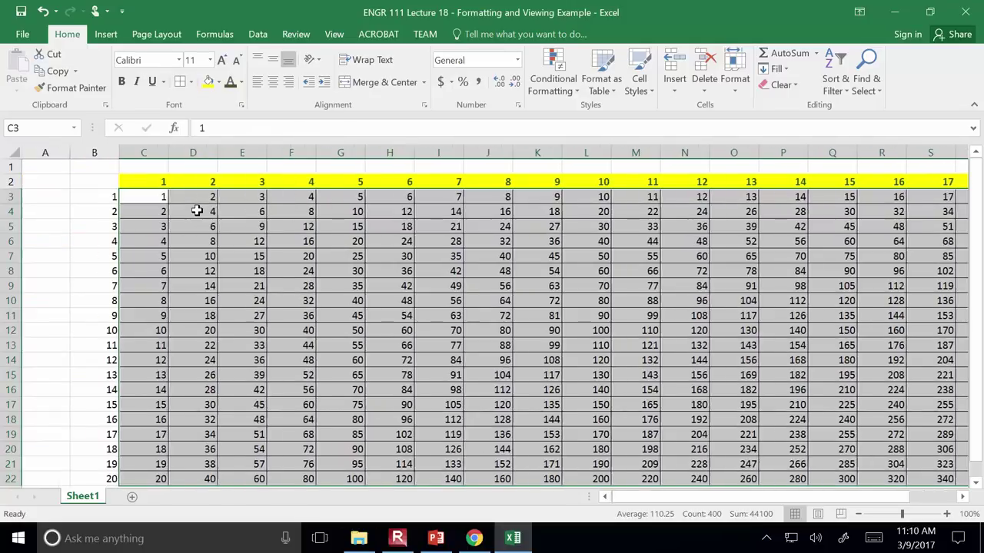
click(53, 271)
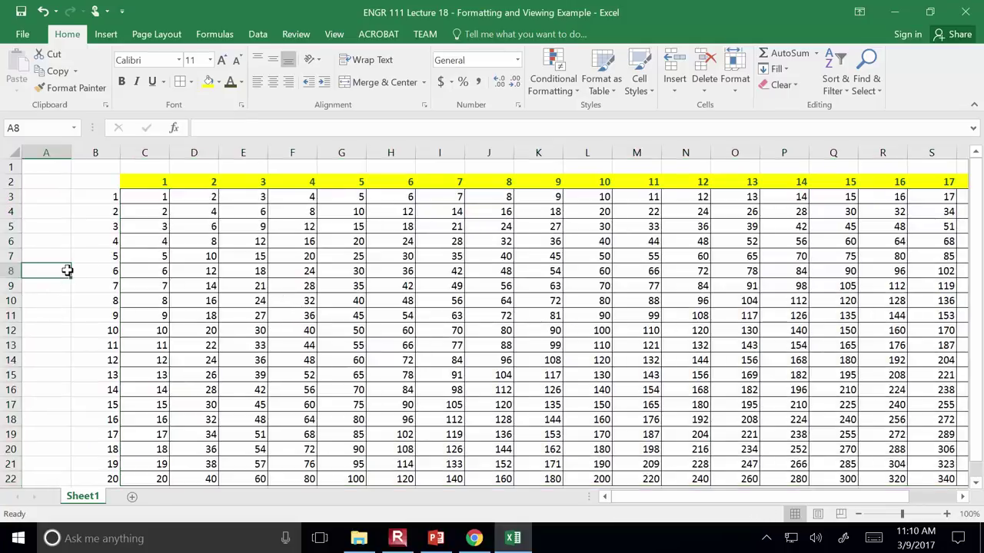
key(ctrl+z)
click(291, 361)
click(262, 341)
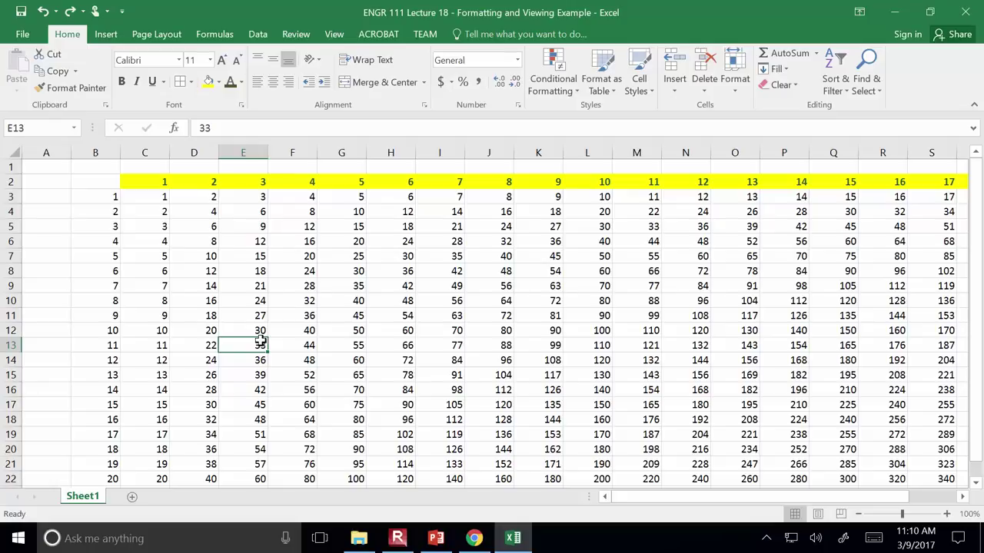
- Preview the borderless sheet for printing with Adobe PDF as the printer, then return to the worksheet
click(31, 39)
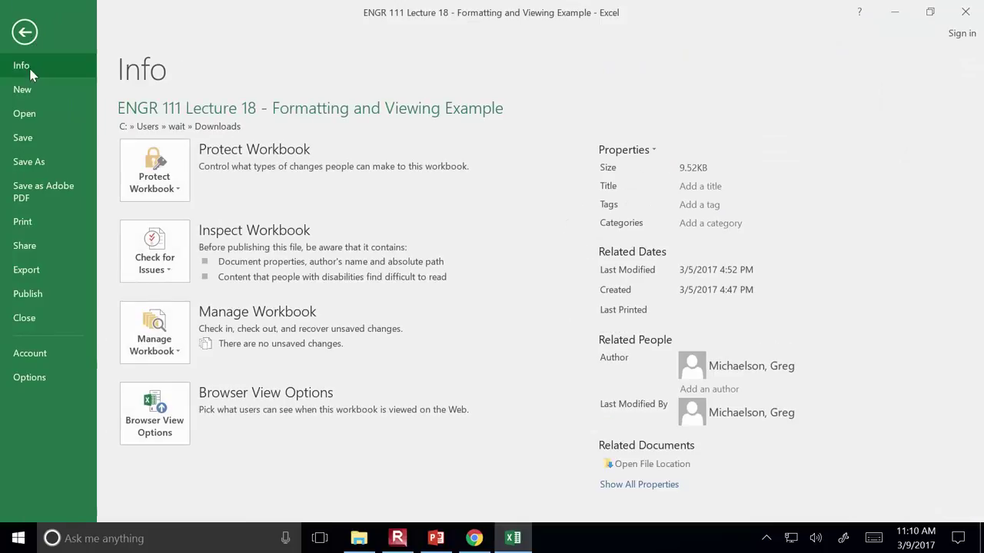
click(25, 222)
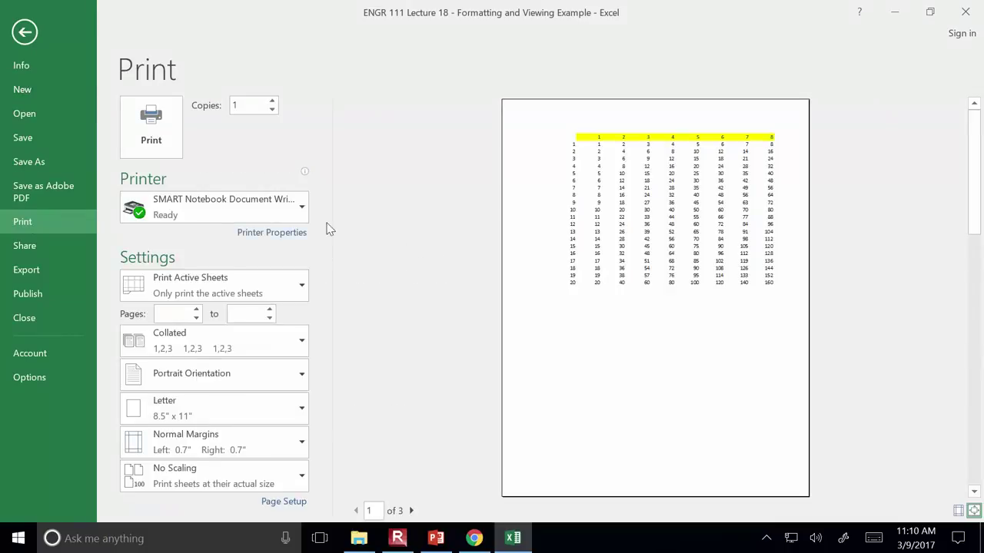
click(255, 205)
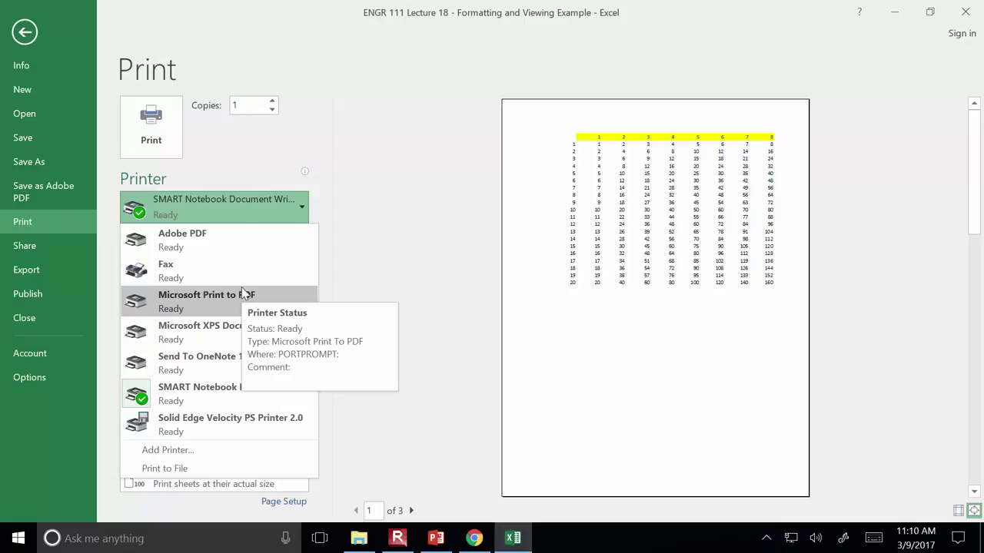
click(244, 247)
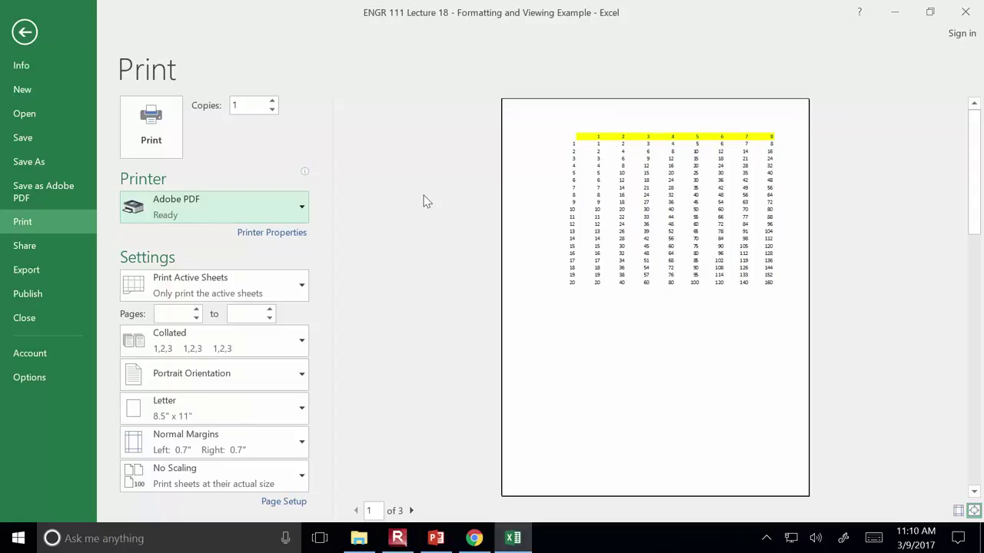
key(Escape)
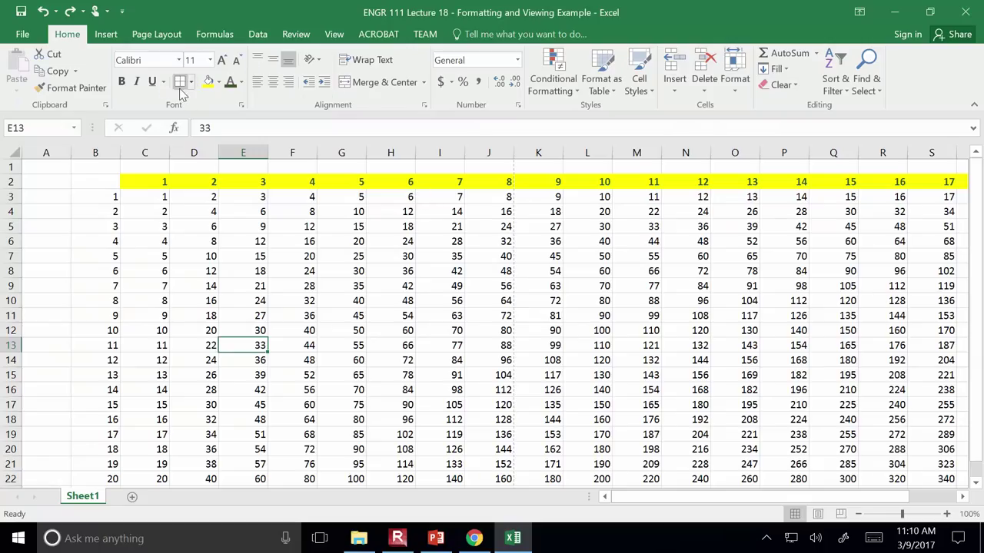
- Apply All Borders to the table body C3:V22
click(155, 194)
drag(155, 193, 897, 422)
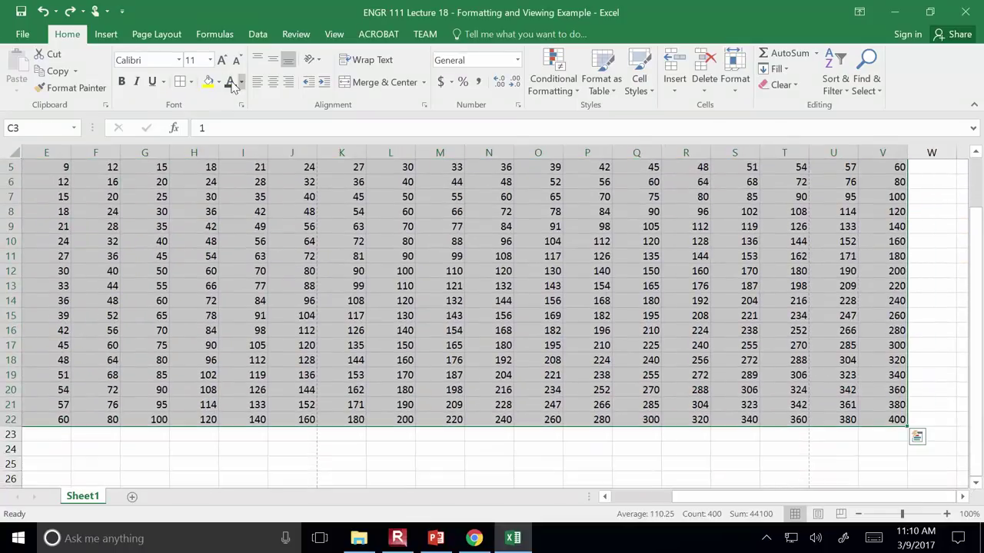
click(190, 81)
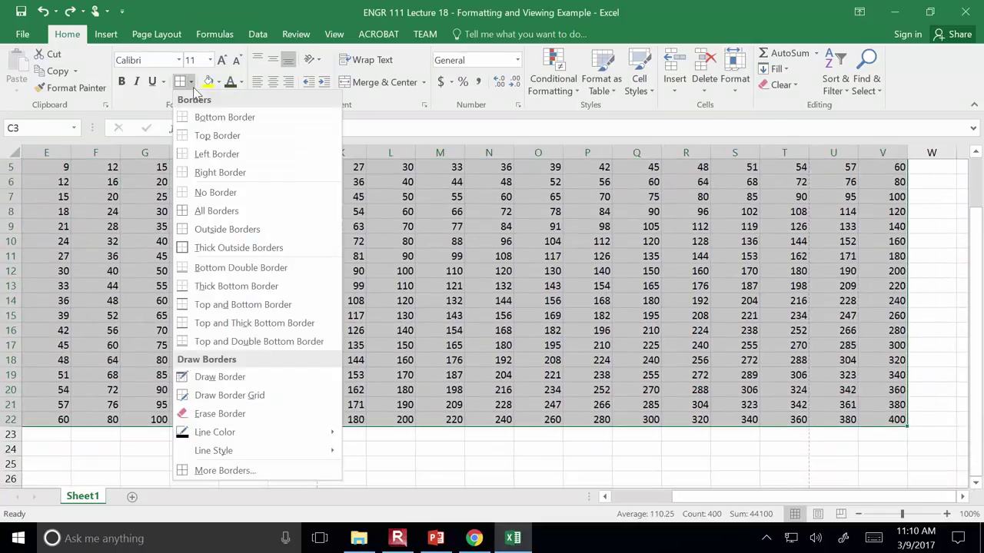
click(217, 212)
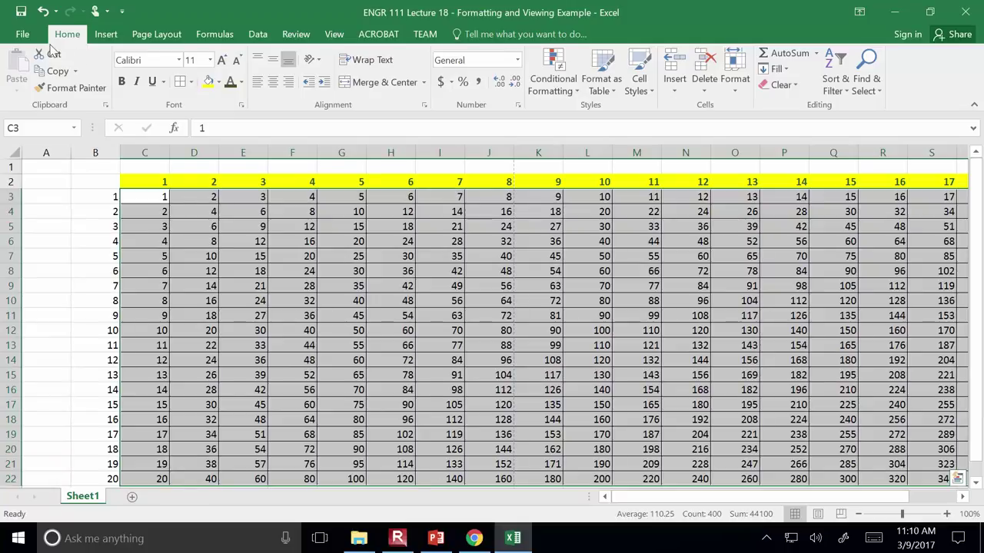
- Examine the bordered table in the print preview and return to the worksheet
click(23, 33)
click(23, 223)
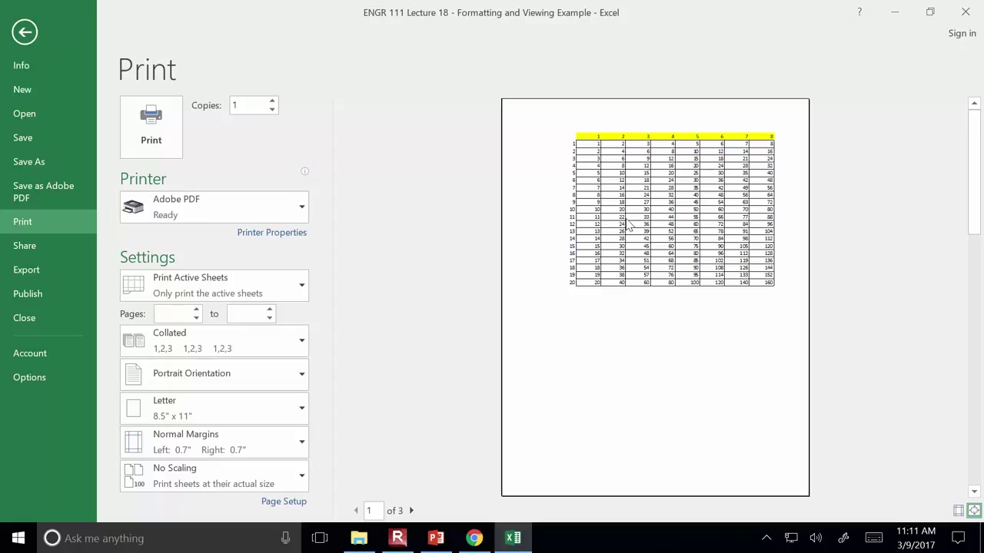
click(26, 32)
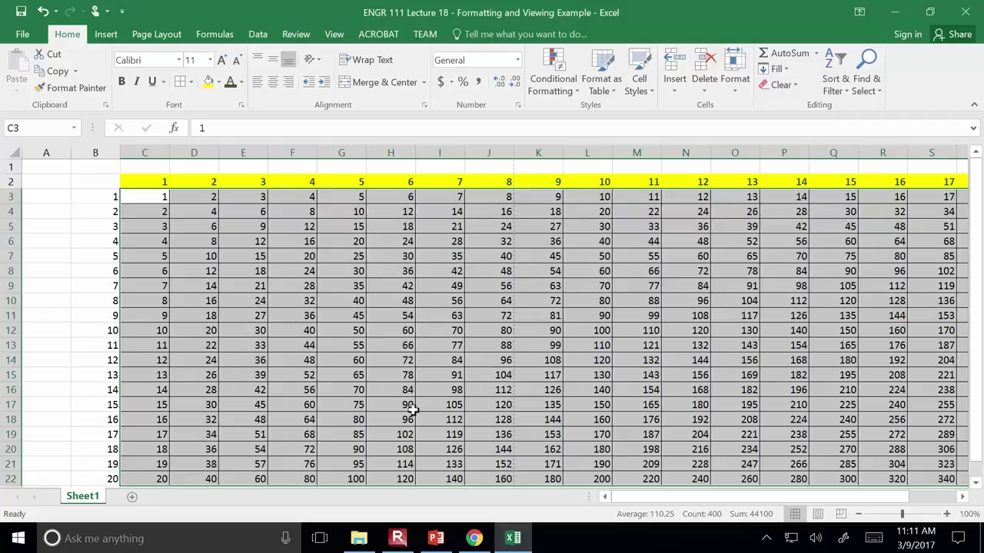
- Switch to the Lecture 18 presentation in PowerPoint, maximize it and start the slide show at slide 5
click(436, 538)
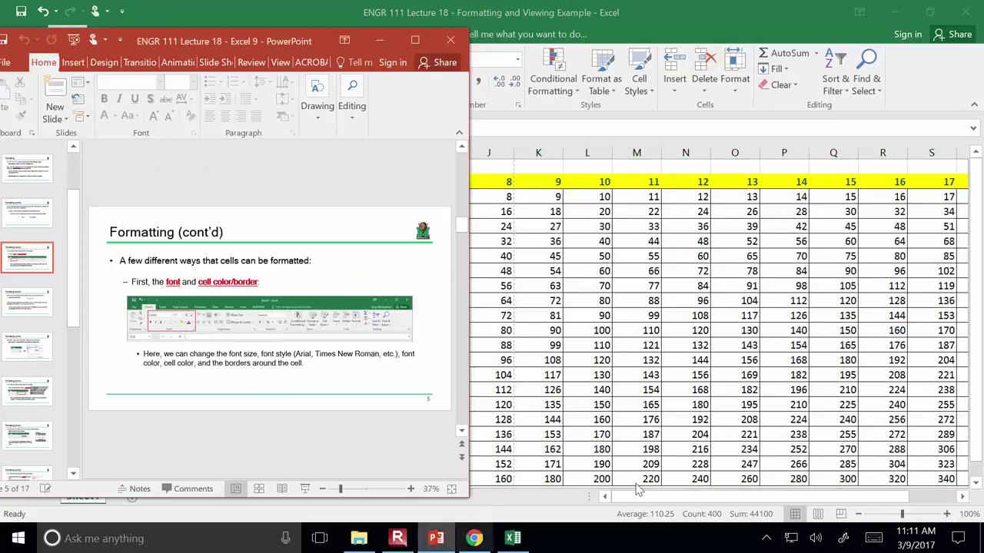
click(415, 40)
click(828, 513)
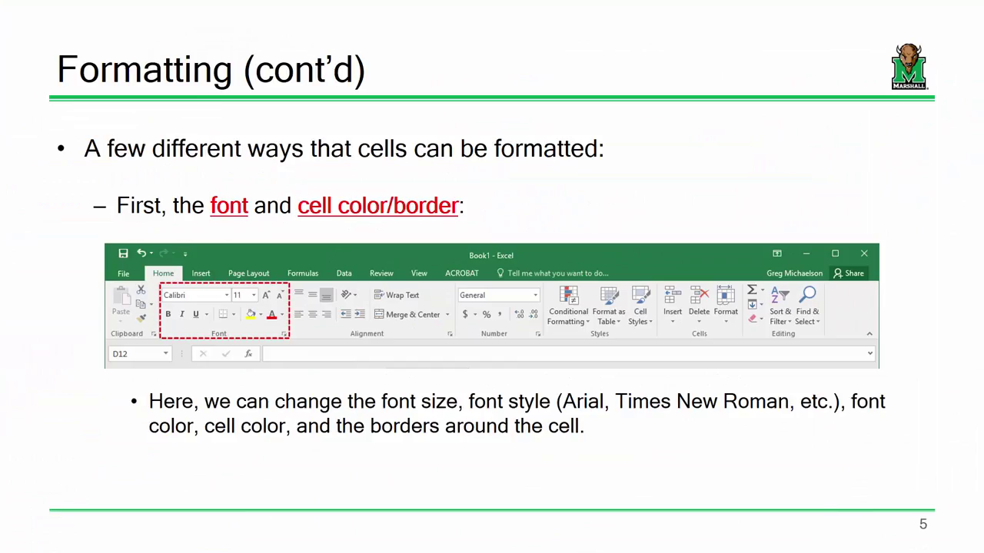
- Advance to slide 6 on the Format Painter, end the slide show and switch to the Excel workbook
key(Right)
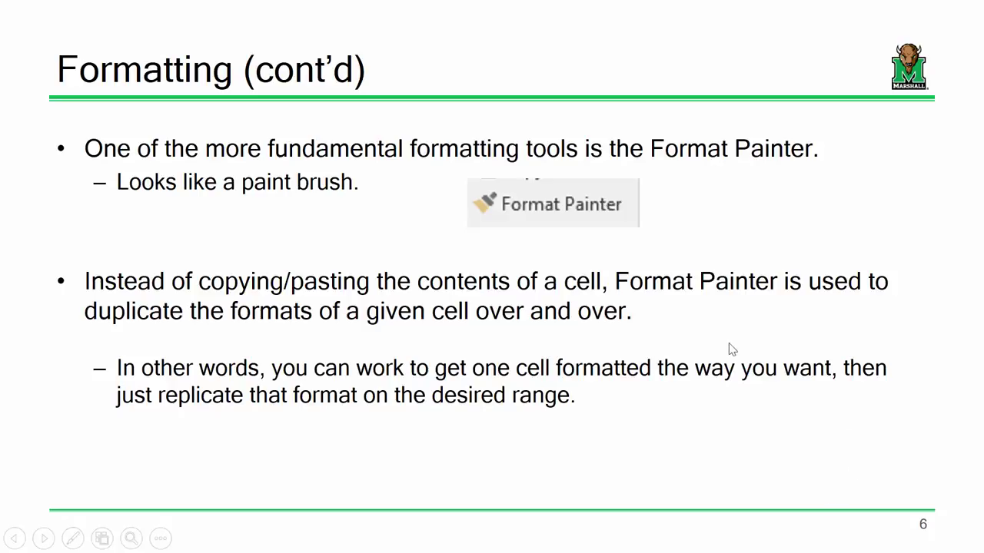
key(Escape)
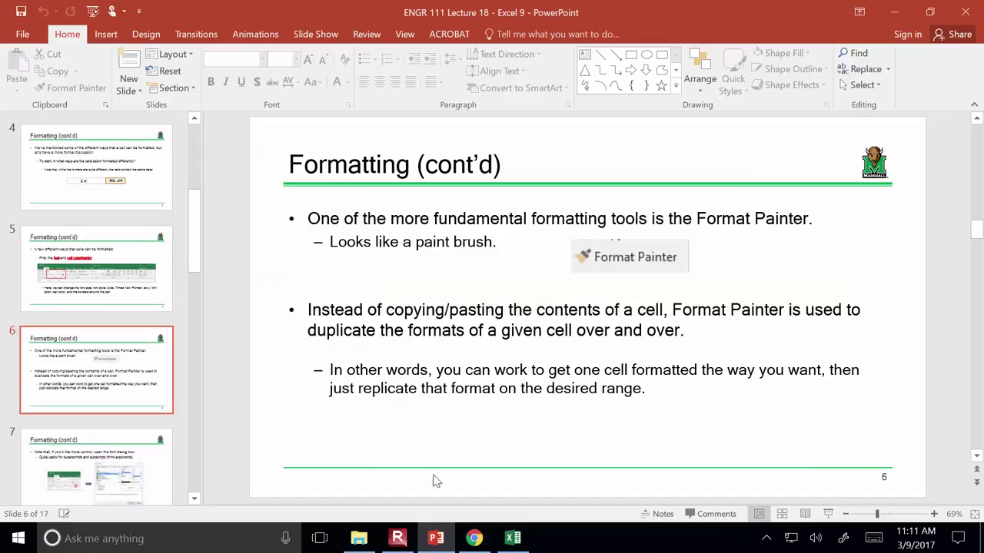
mouse_move(506, 544)
click(511, 539)
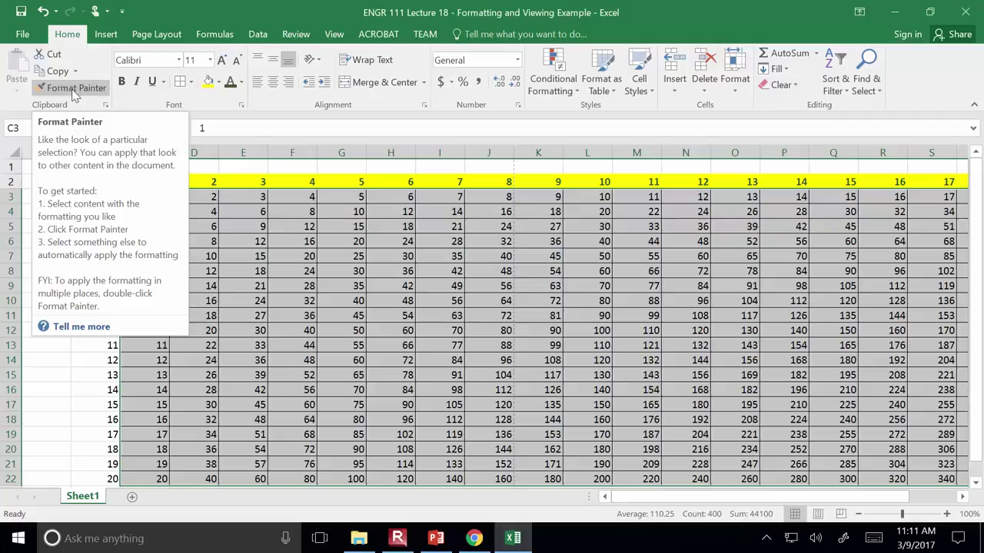
- Format the row headings in B5:B9 as bold and italic with an orange font color
click(243, 271)
drag(100, 223, 103, 286)
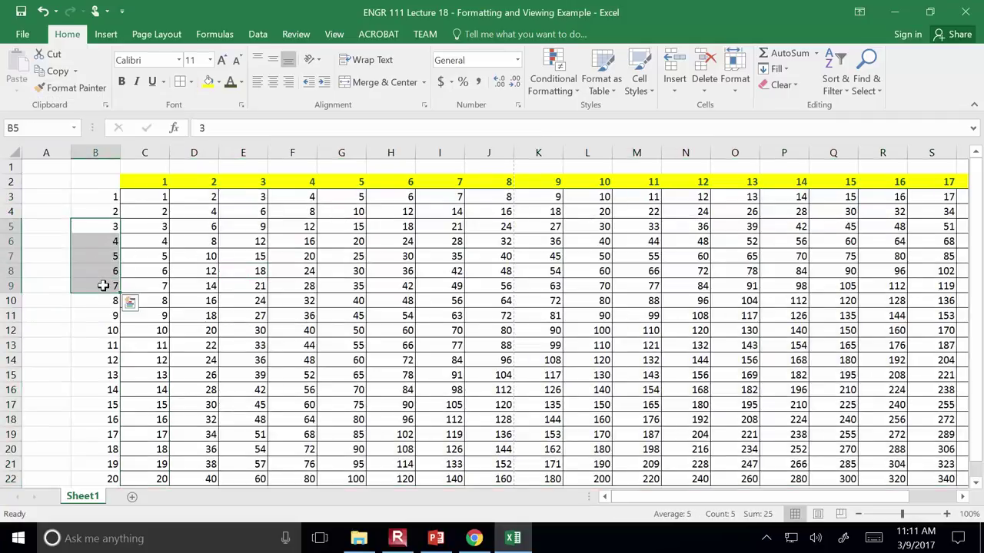
click(122, 81)
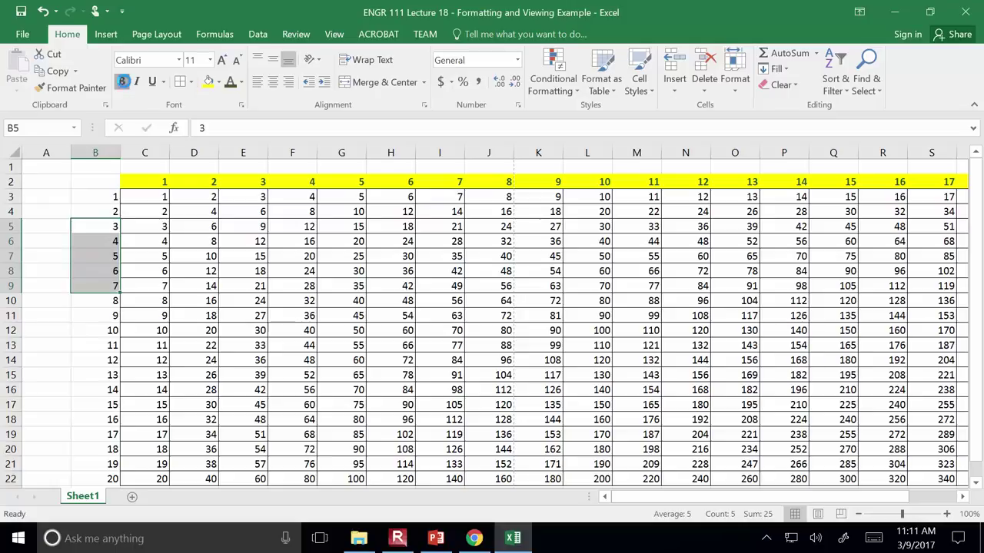
click(137, 81)
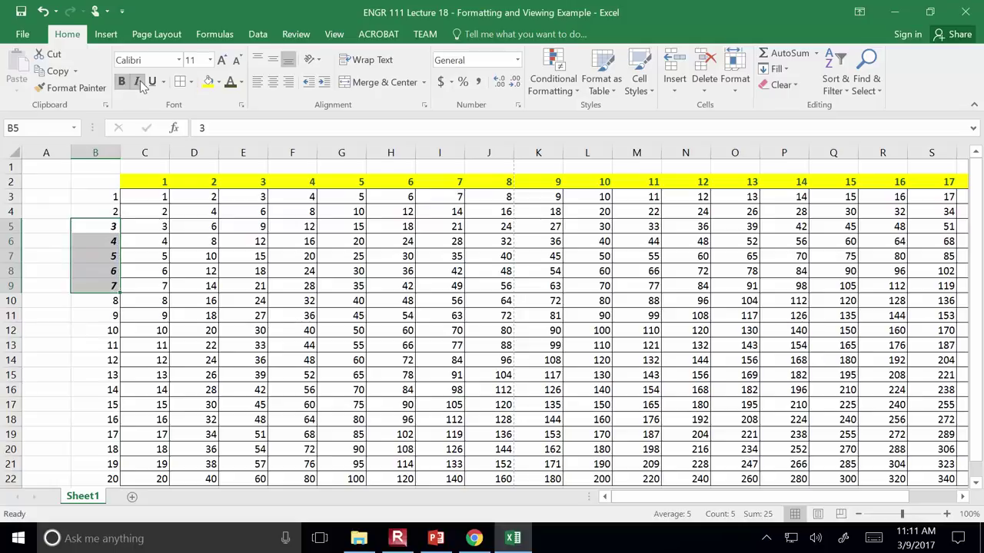
click(241, 81)
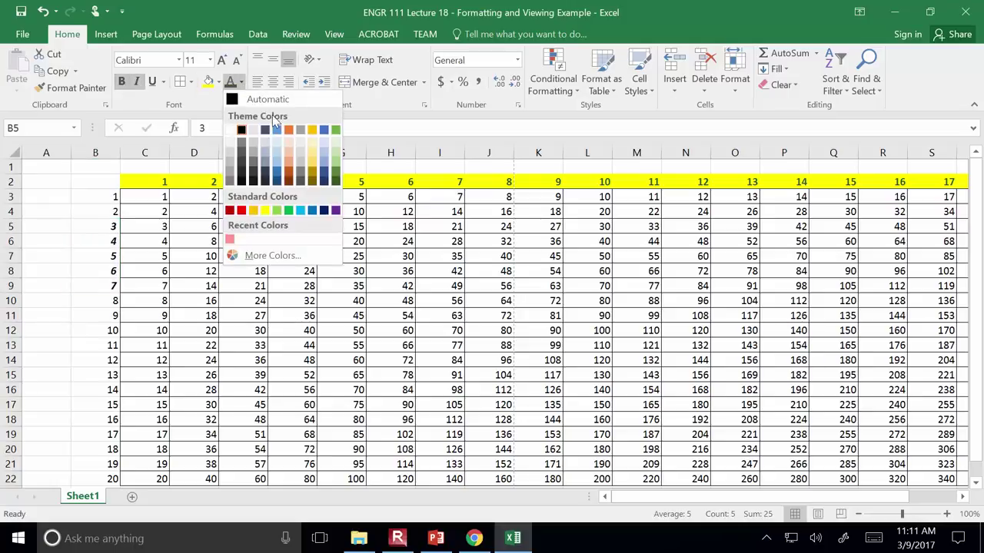
click(290, 130)
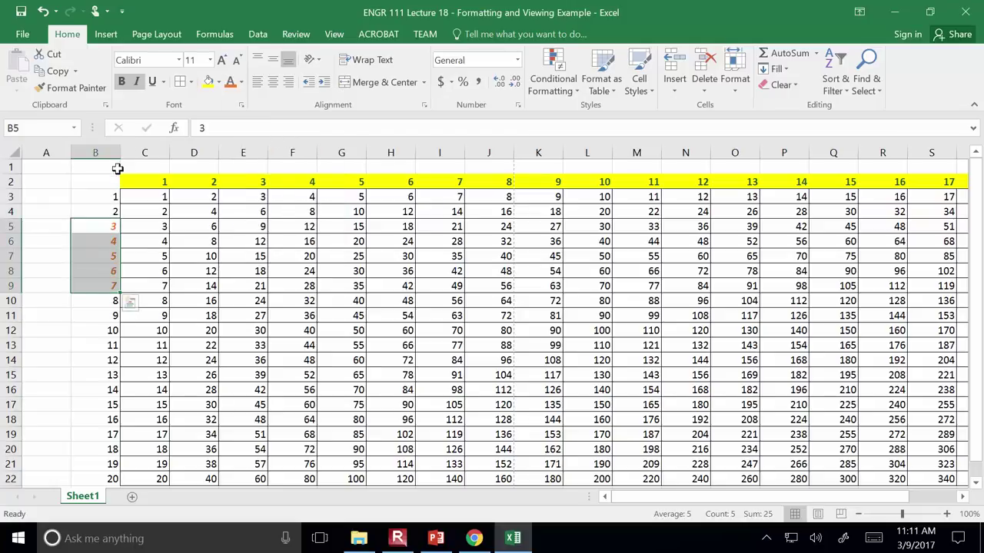
- Copy the formatting of D5:D9 onto B5:B10 with Format Painter
key(ctrl+c)
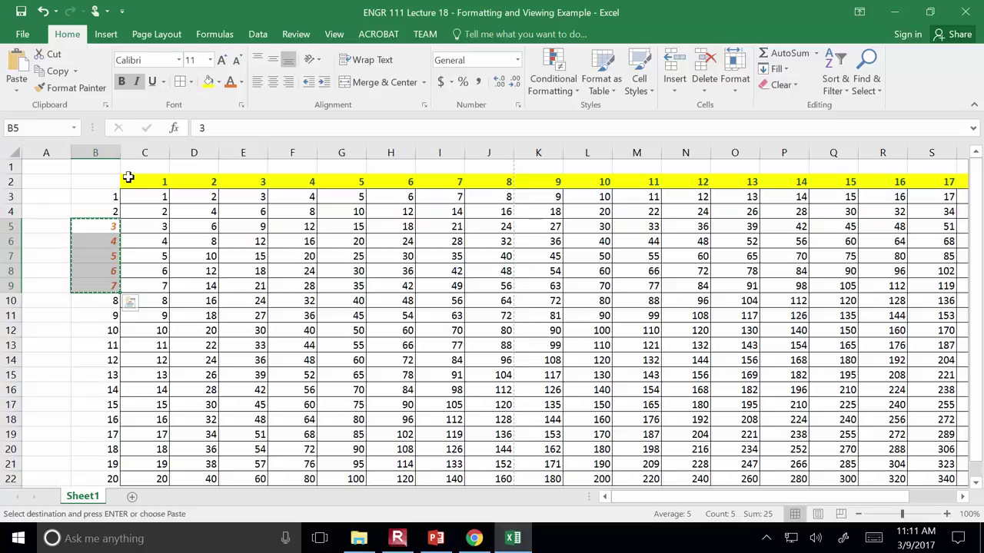
drag(205, 225, 205, 286)
click(81, 88)
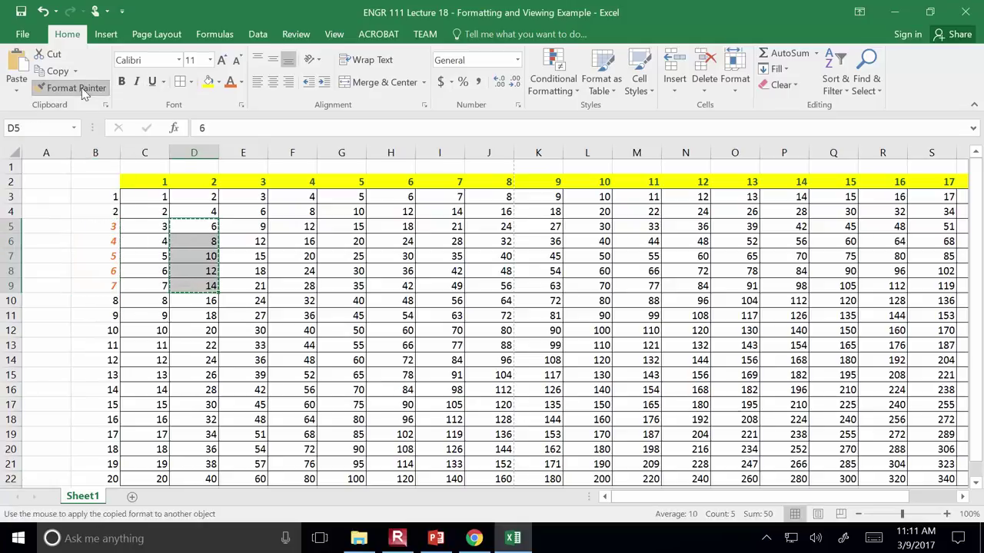
key(Escape)
click(82, 87)
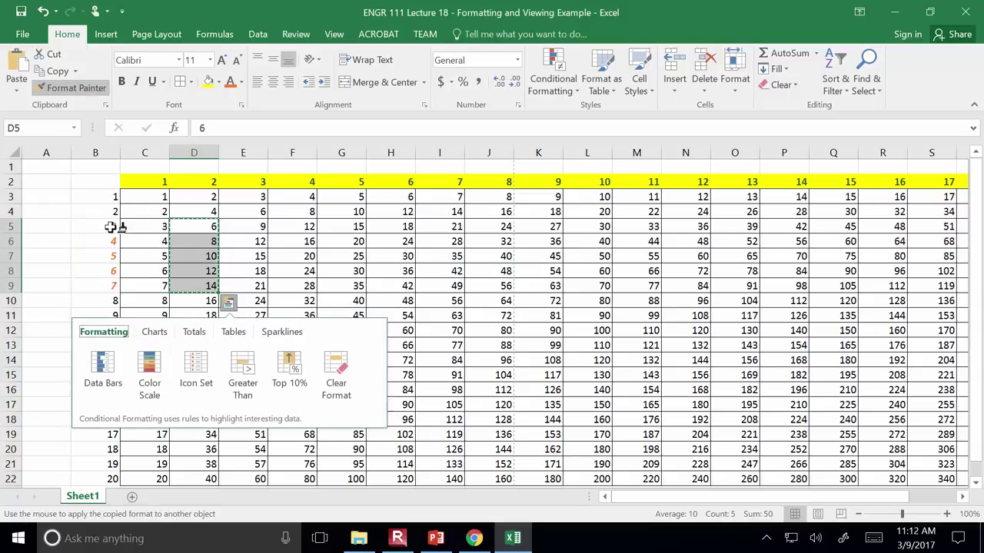
drag(110, 225, 115, 300)
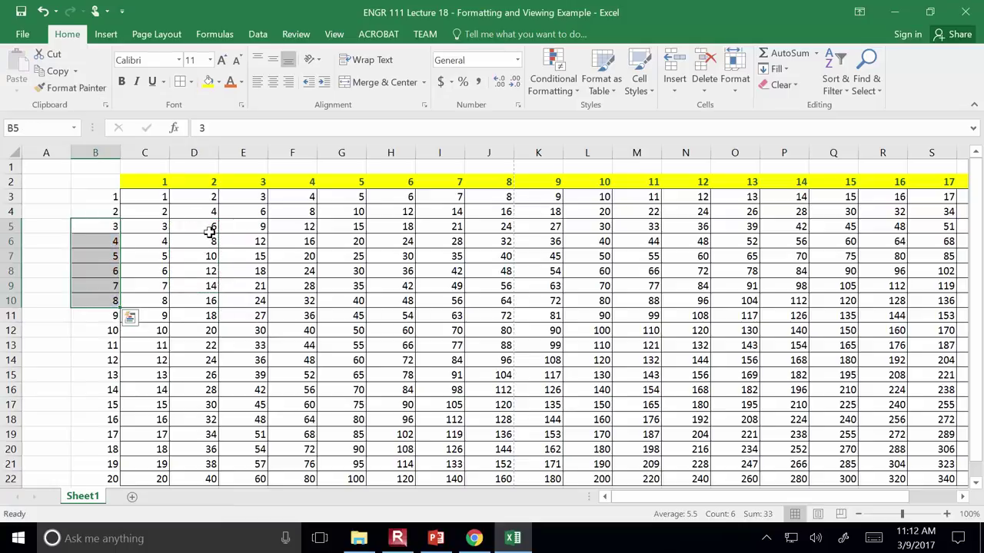
- Undo the painted format on B5:B10 and the orange, italic and bold formatting on B5:B9
key(ctrl+q)
click(105, 223)
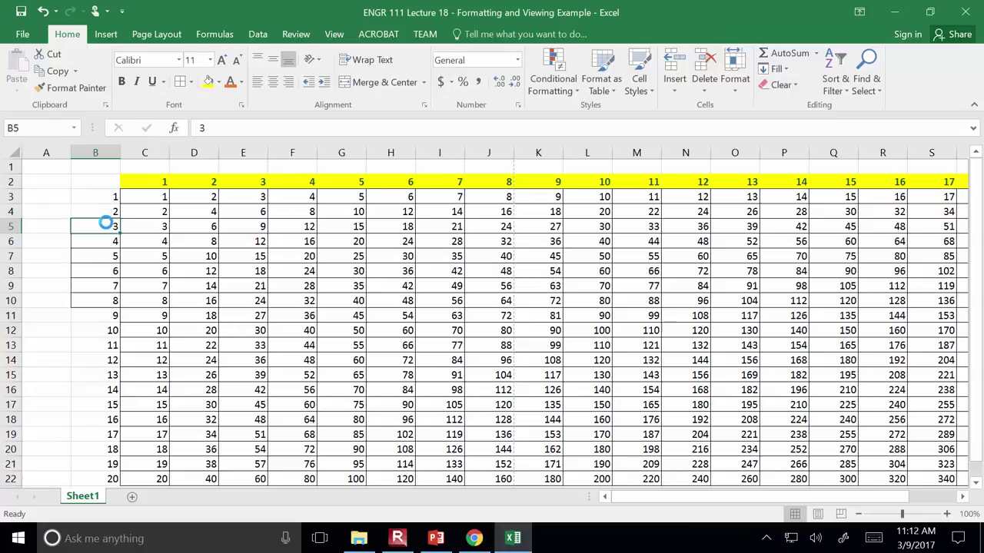
key(ctrl+z)
key(ctrl+z)
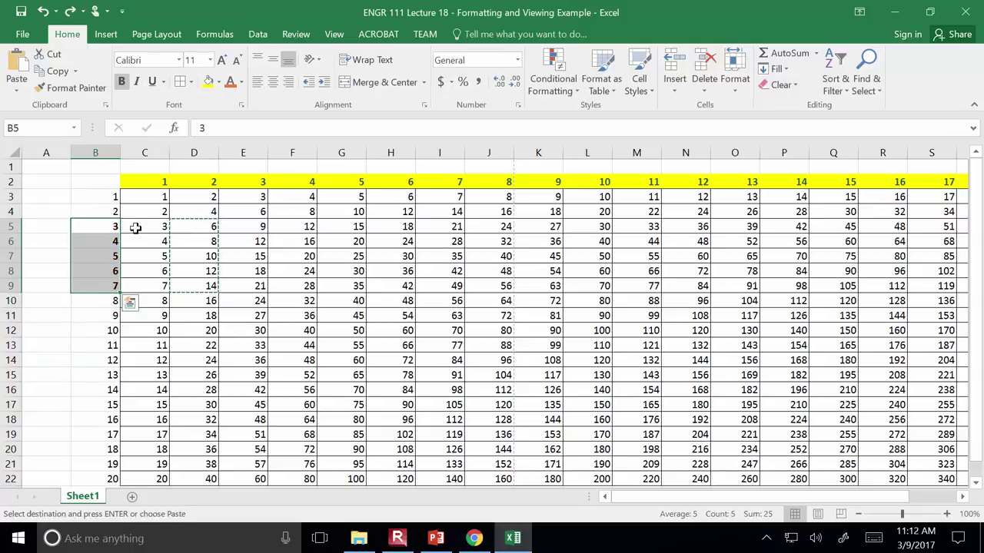
key(ctrl+z)
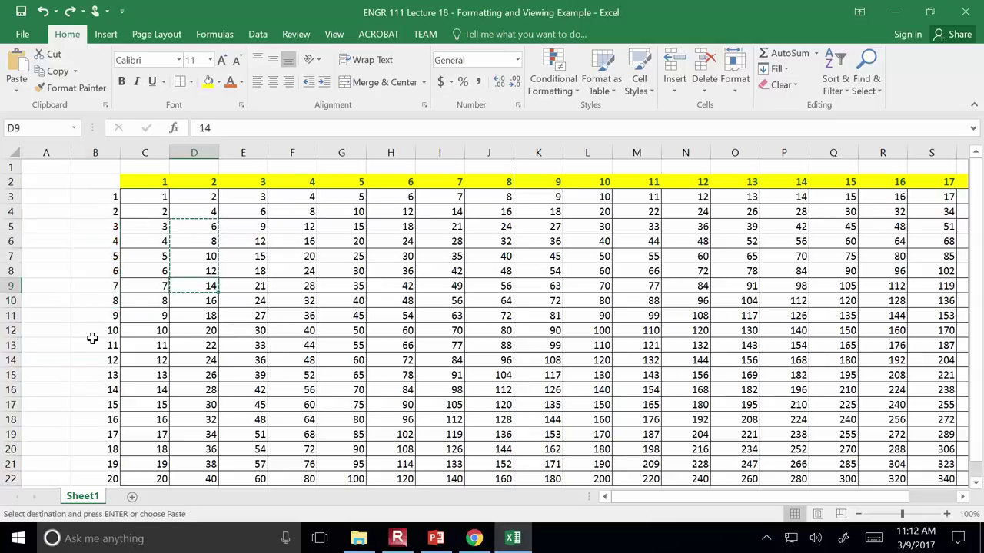
- Format the row headings in B5:B10 as bold and centered with an orange font color
click(92, 343)
drag(99, 222, 100, 301)
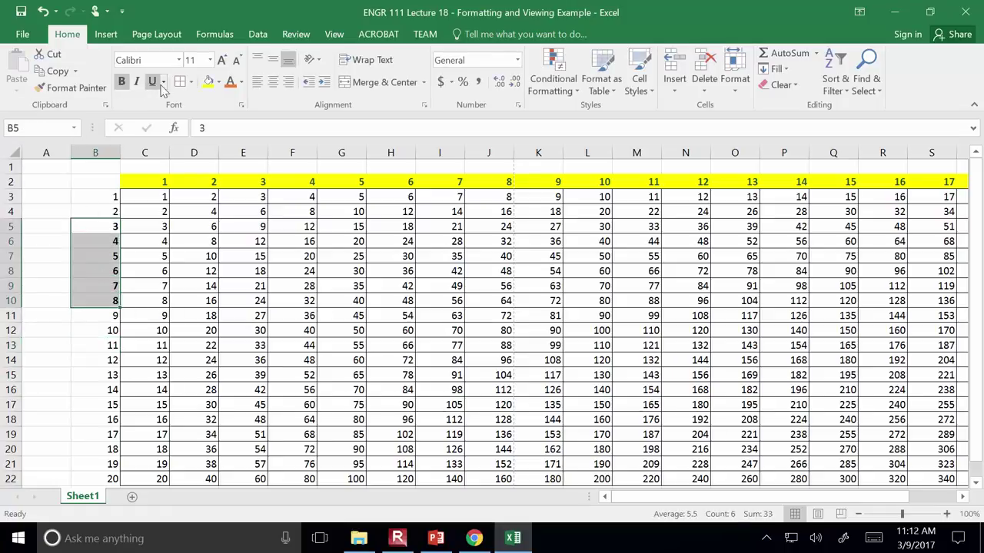
click(276, 86)
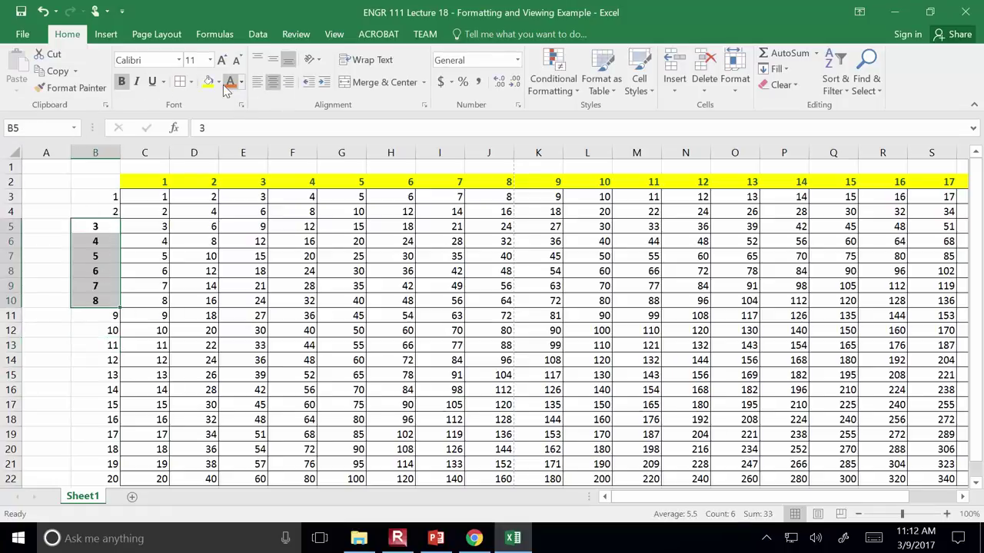
click(229, 86)
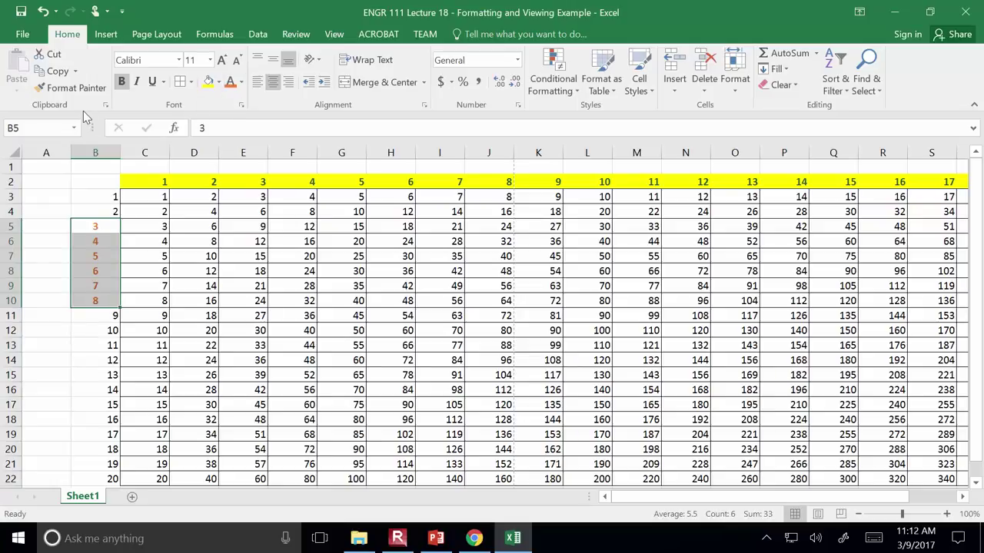
- Paint the plain format of empty cell A5 onto B5:B10, undo it and cancel the copy selection
click(46, 226)
click(70, 88)
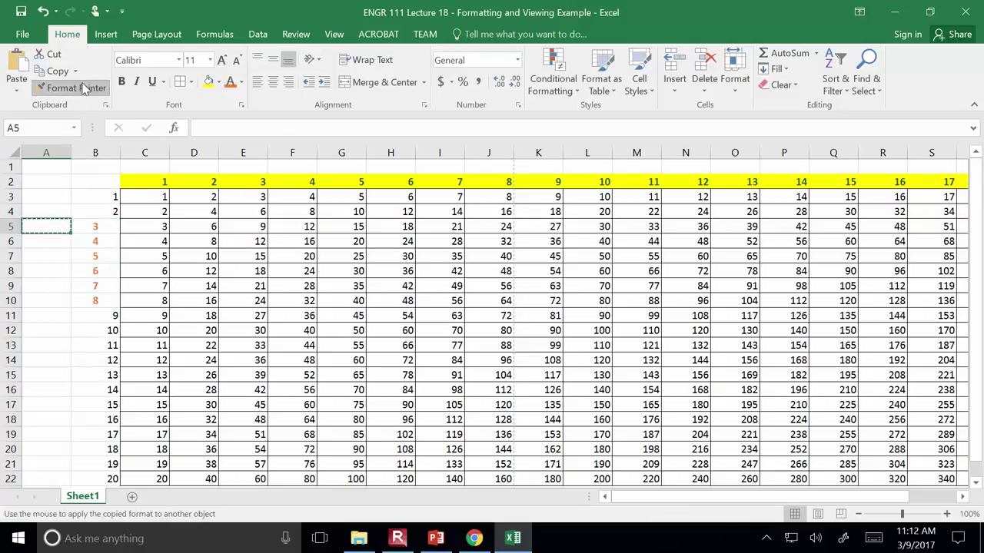
drag(94, 226, 96, 300)
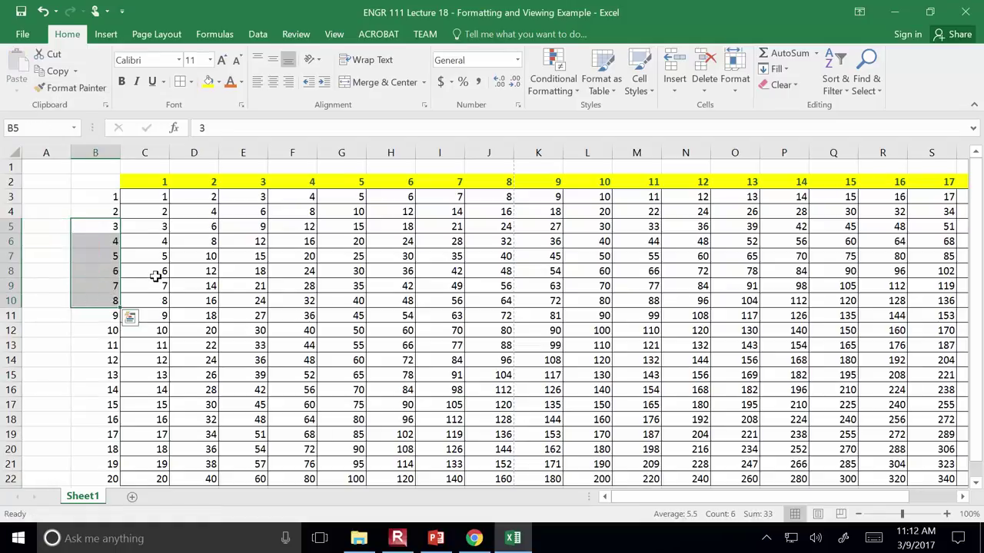
click(231, 229)
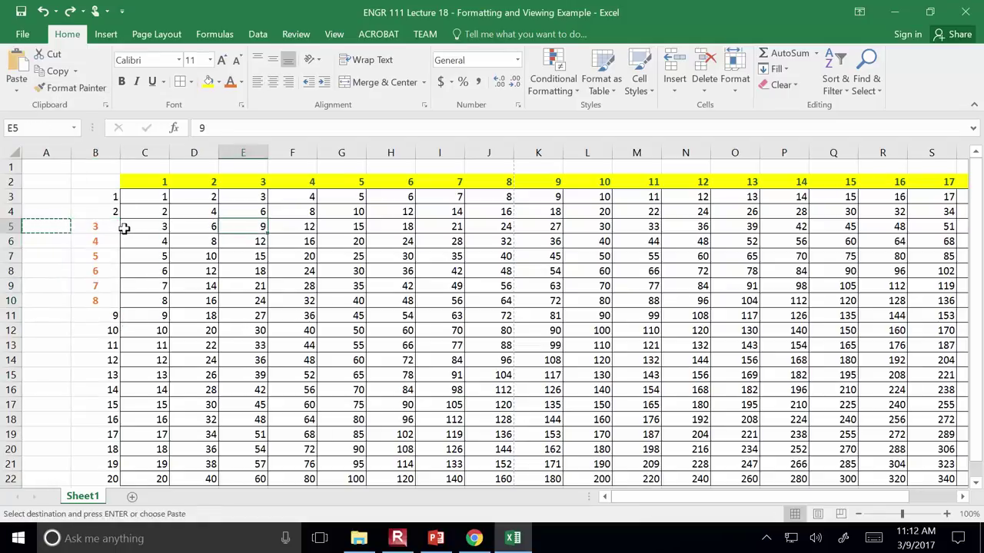
click(130, 223)
key(Escape)
click(231, 229)
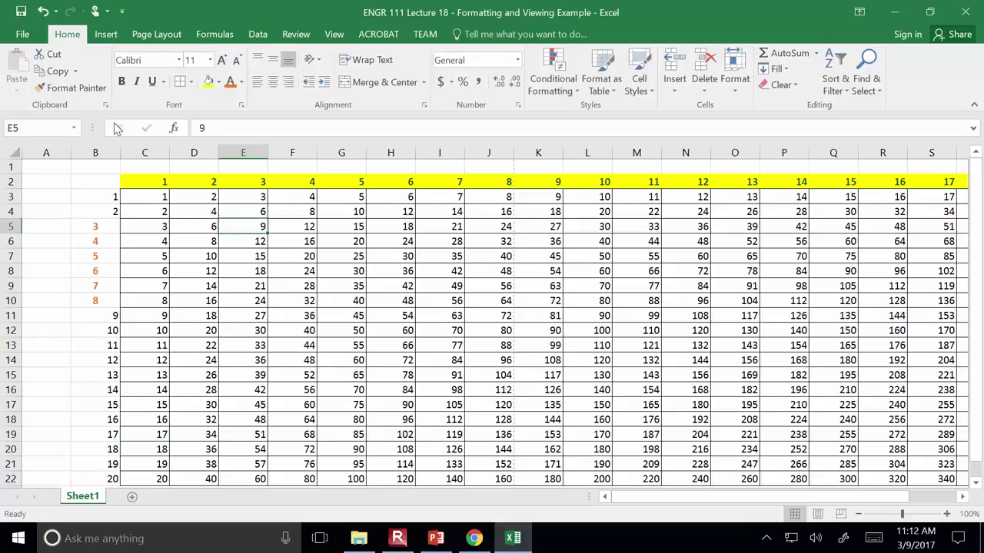
- Copy the formatting of B5:B10 onto D5:D11 with Format Painter, and undo it
drag(95, 226, 99, 300)
click(75, 88)
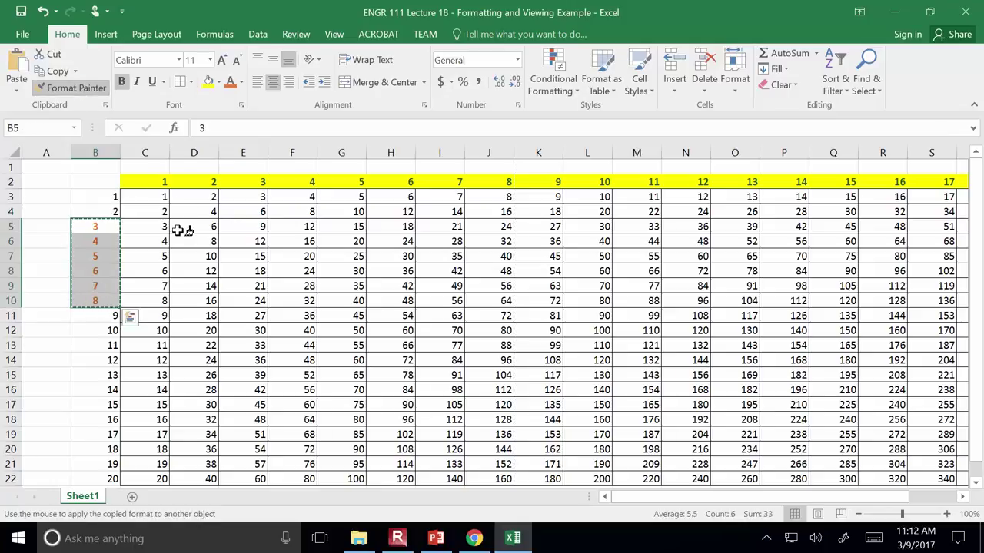
drag(189, 228, 192, 315)
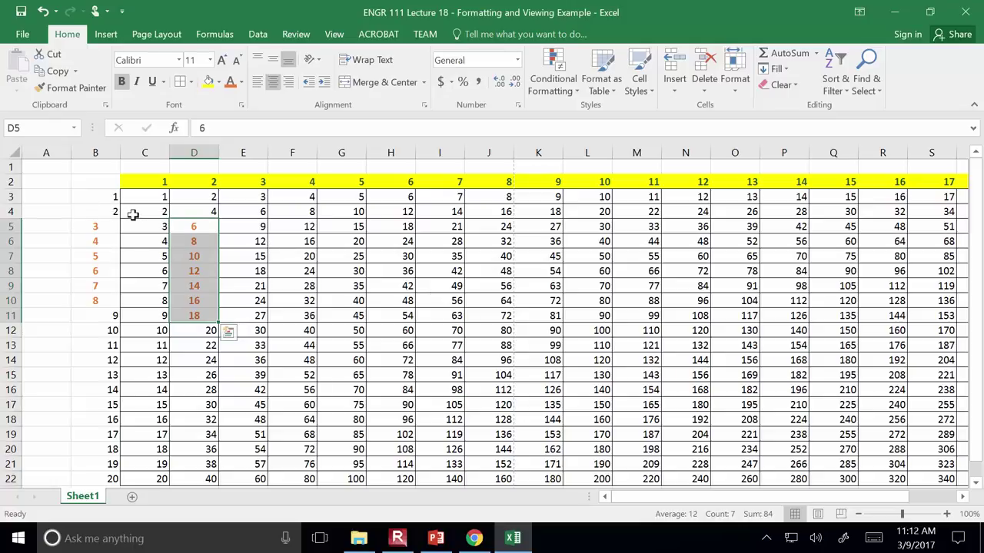
key(ctrl+z)
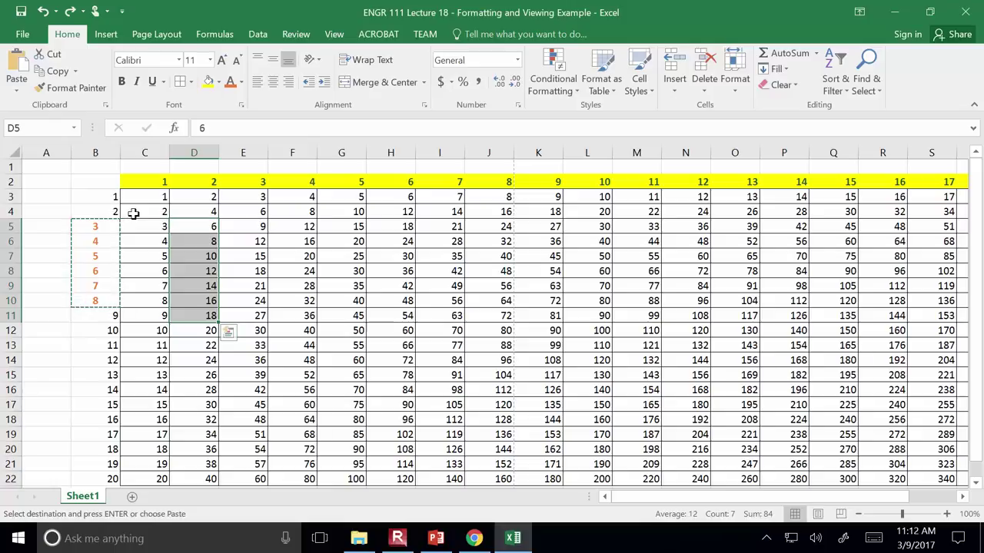
- Switch to PowerPoint, present slides 6 and 7 up to the font dialog topic, and return to the Excel workbook
key(alt+Tab)
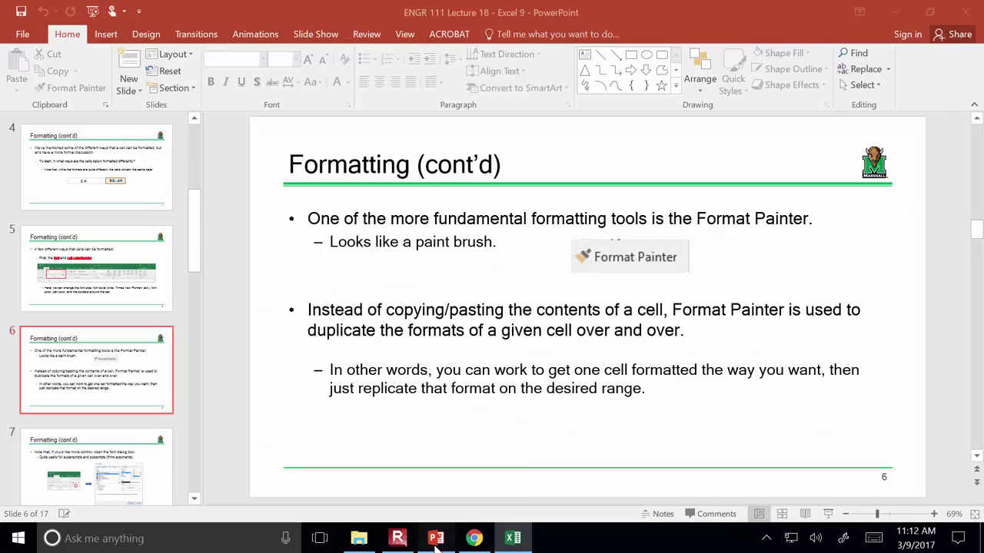
click(828, 514)
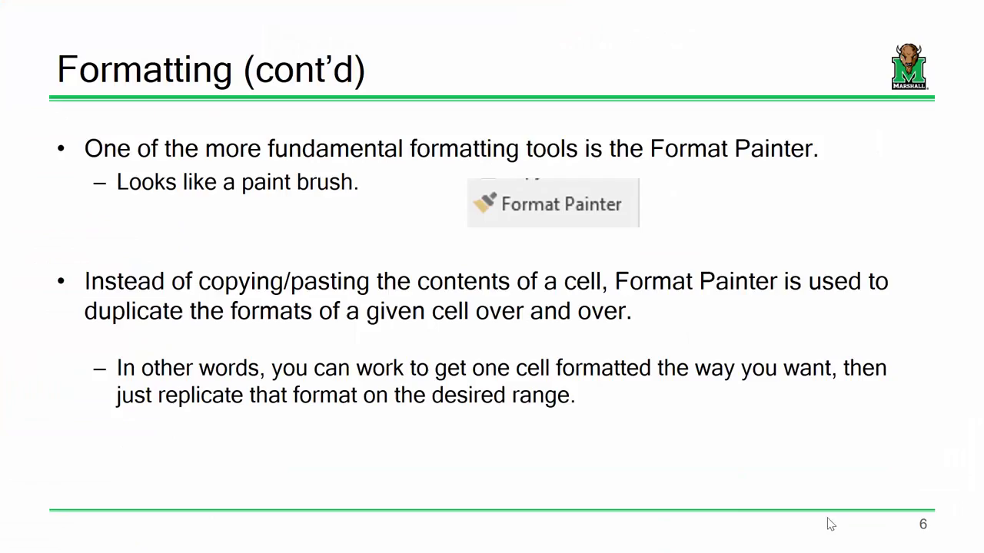
click(823, 505)
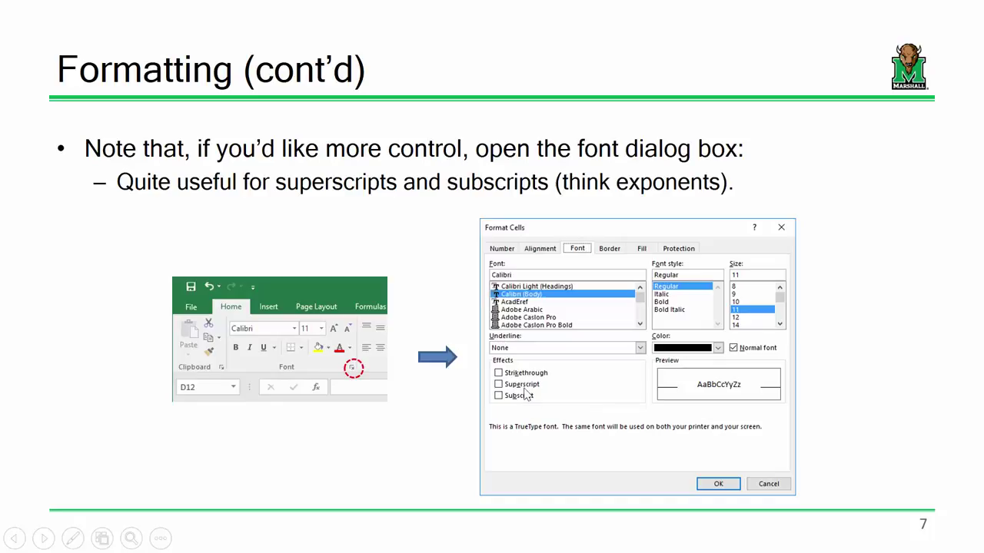
key(Escape)
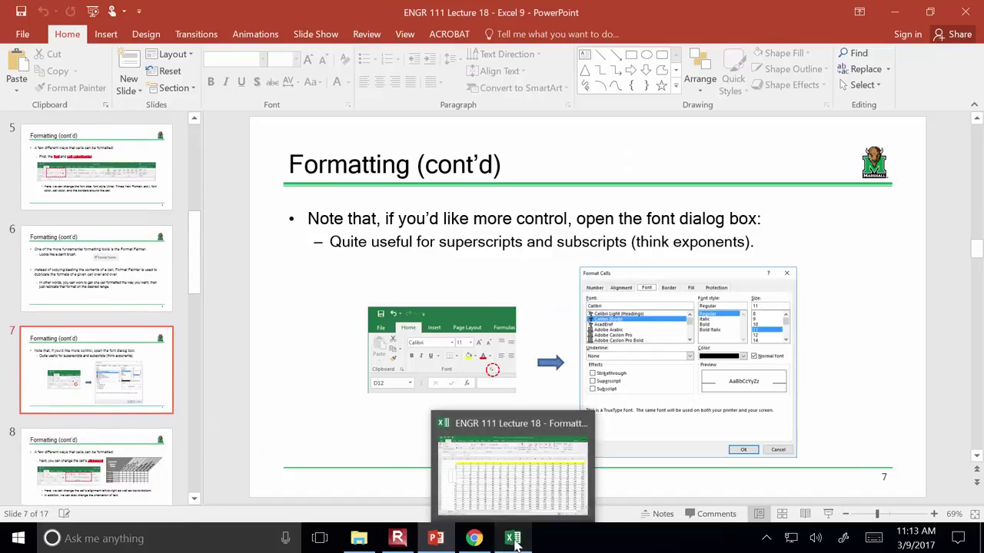
click(515, 543)
- Reset the row headings in B5:B10 to automatic font color, non-bold text and right alignment
double_click(422, 373)
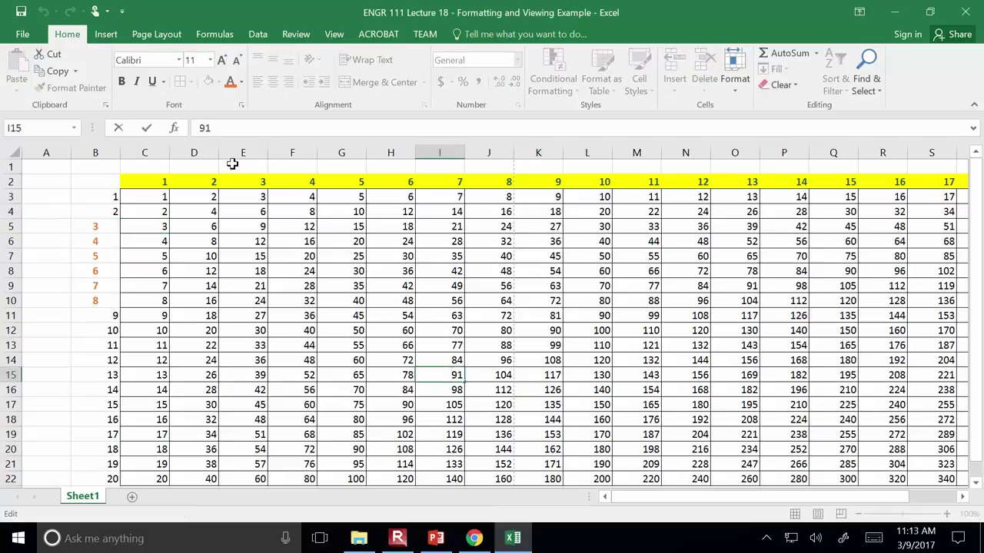
drag(51, 266, 51, 256)
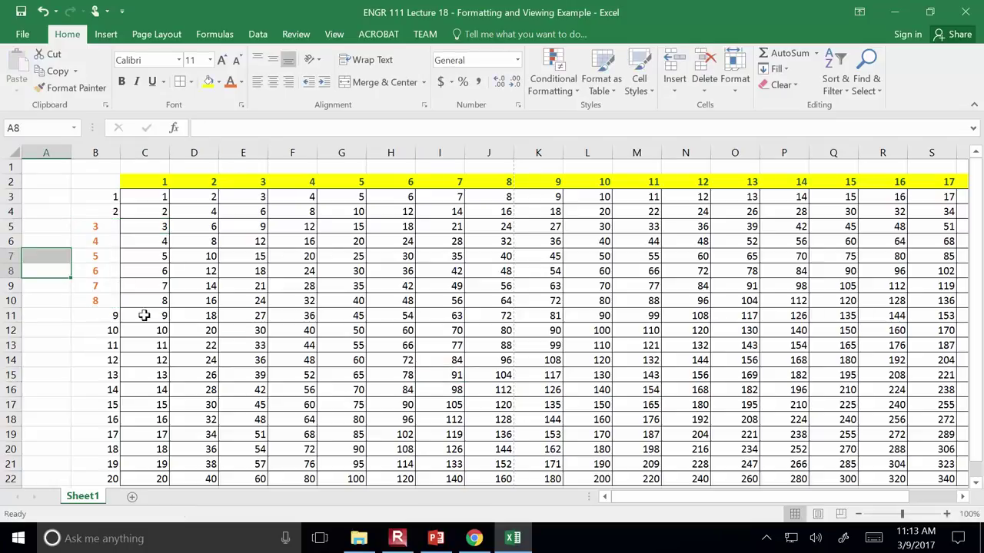
drag(97, 226, 100, 307)
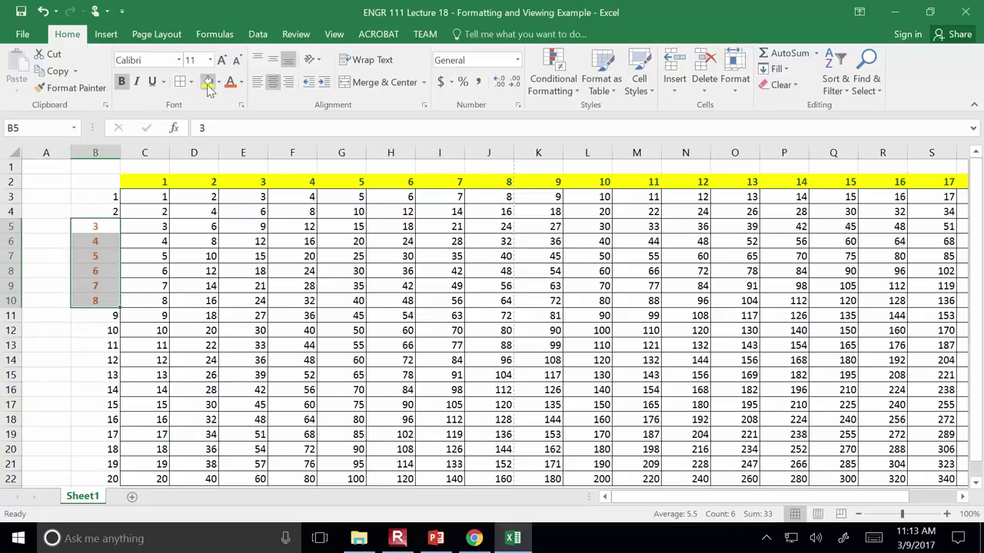
click(241, 81)
click(237, 98)
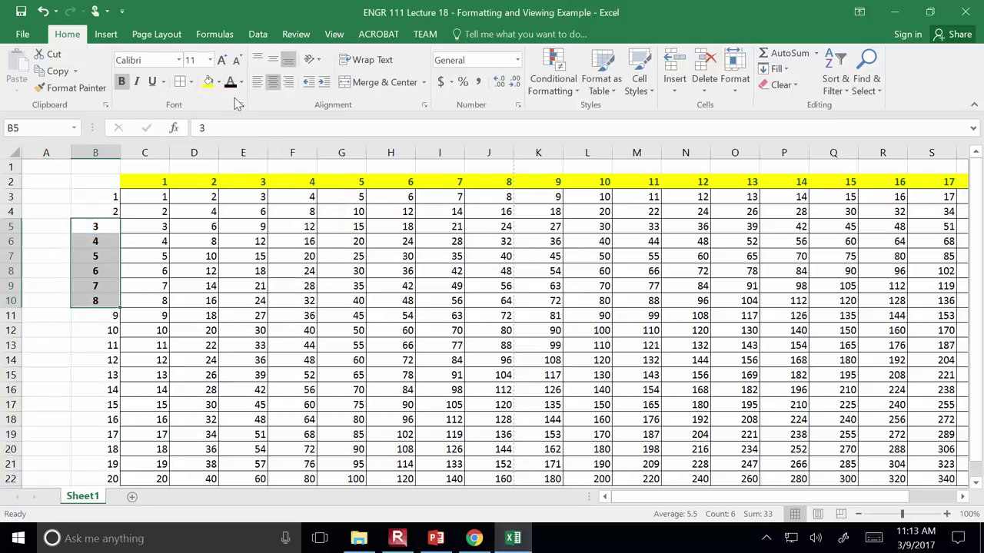
click(122, 82)
click(288, 81)
click(233, 220)
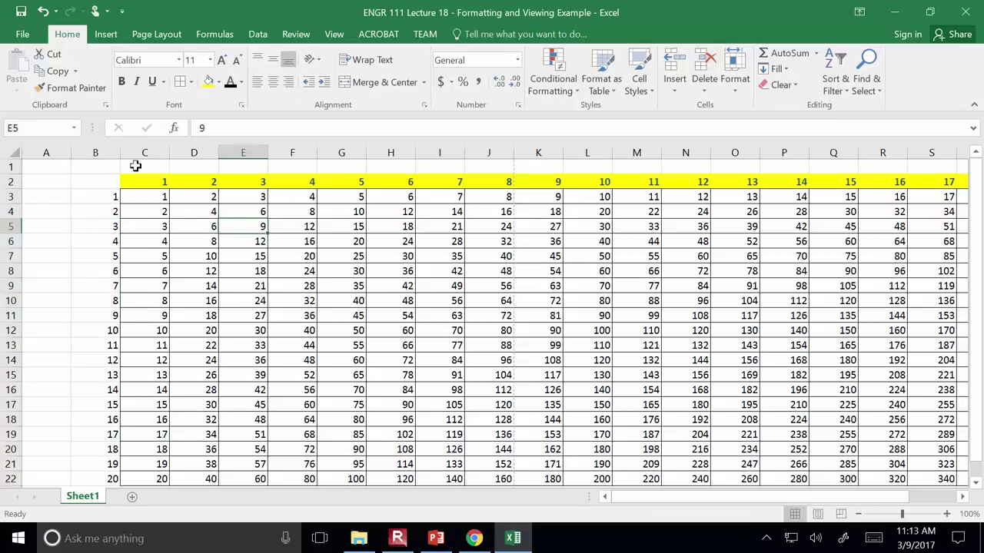
- Insert a new row above the first row and enter "Flow Data (m3/s)" in cell C1
right_click(11, 167)
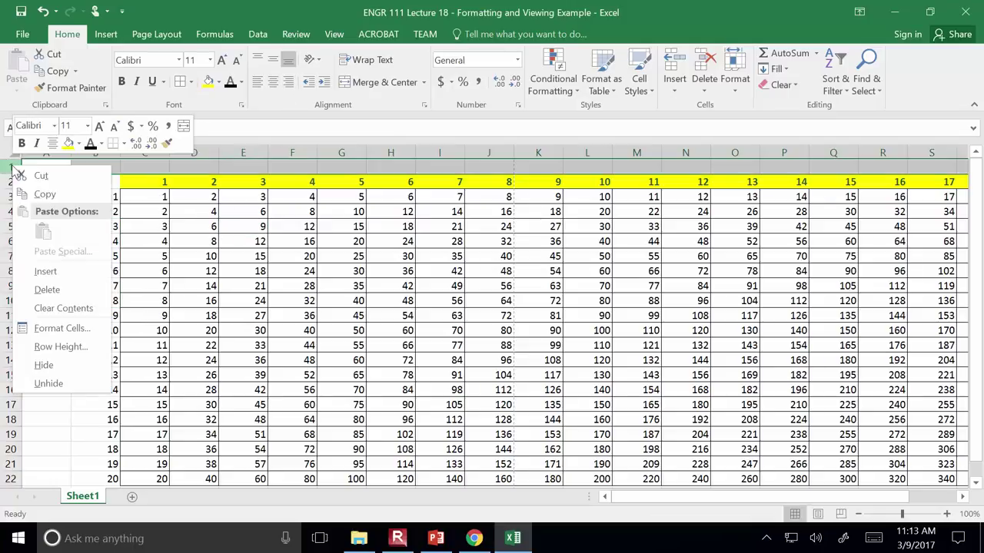
click(44, 270)
click(145, 170)
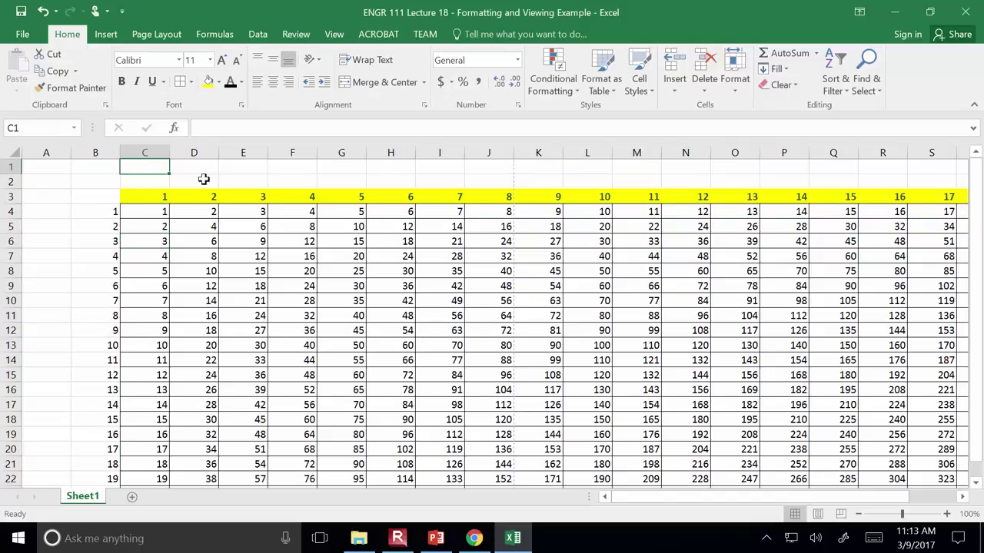
text(Flow D)
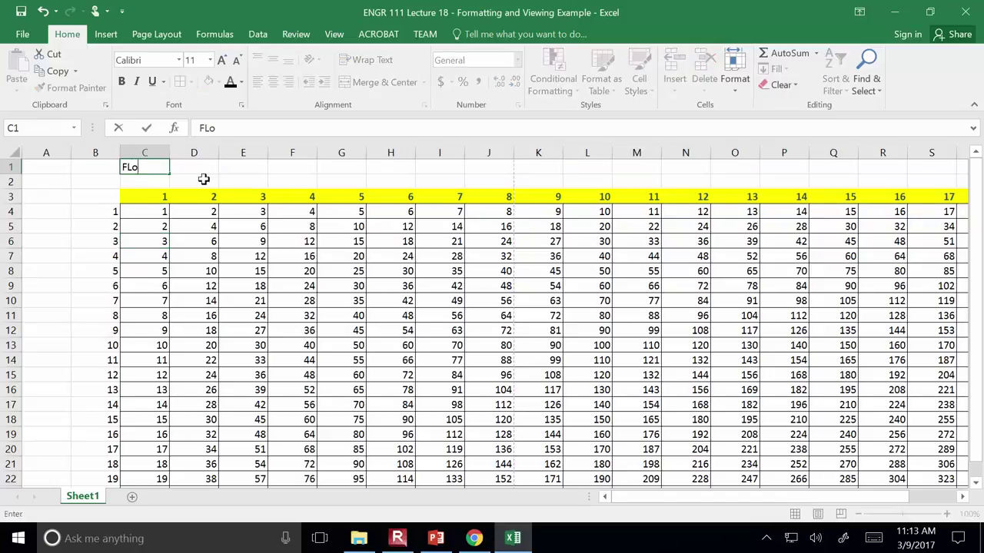
text(ata (m3/s)
key(Return)
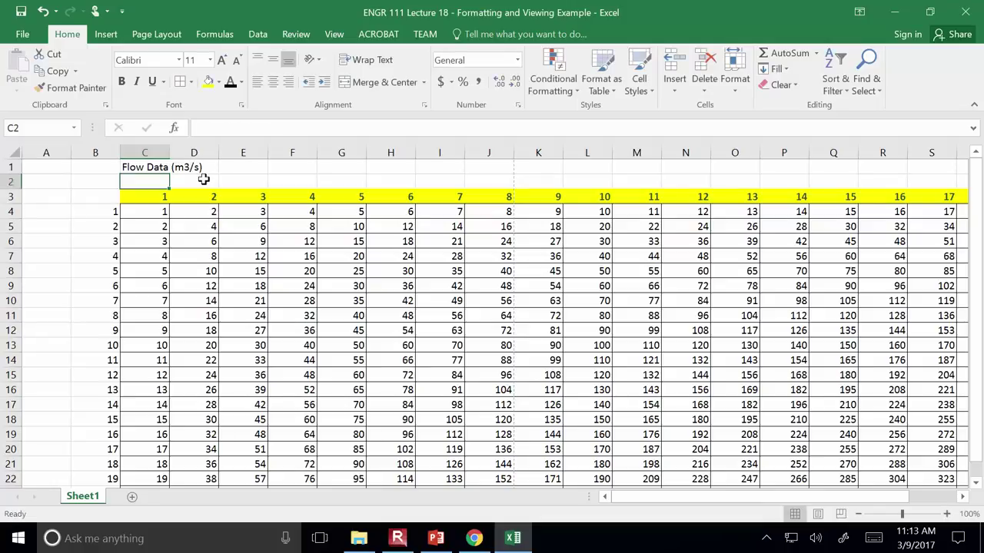
- Format only the 3 in cell C1's "Flow Data (m3/s)" text as superscript
click(947, 515)
click(947, 514)
click(947, 514)
click(947, 514)
click(947, 514)
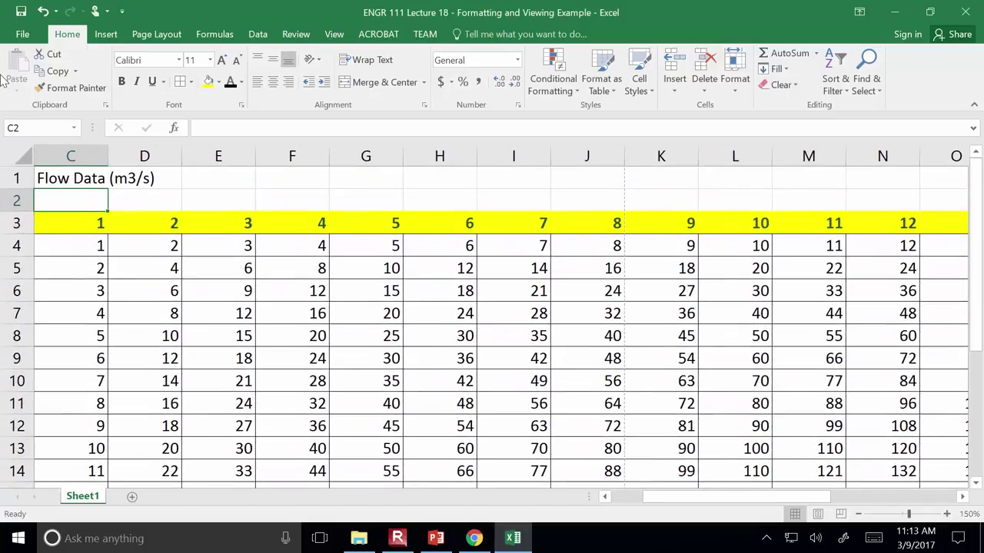
drag(707, 497, 677, 496)
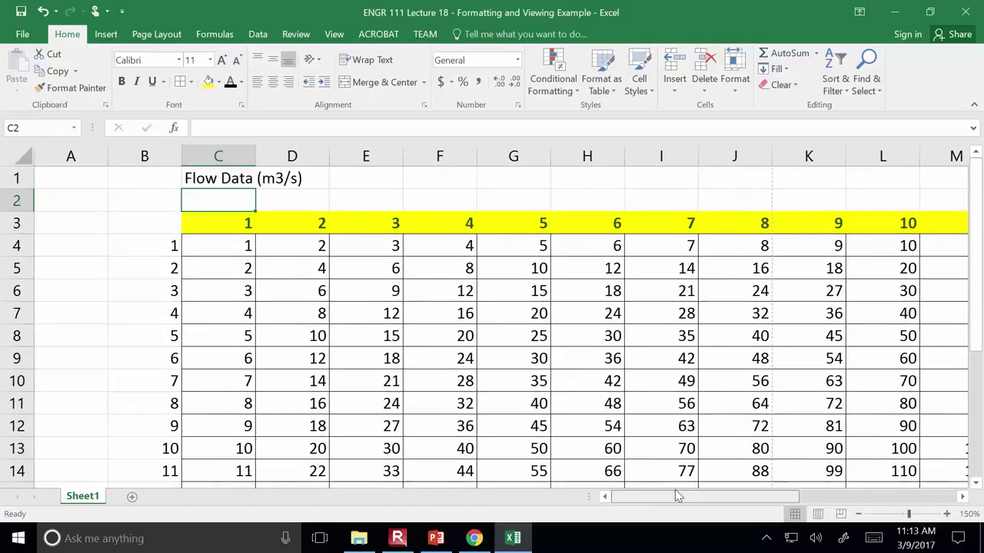
click(228, 180)
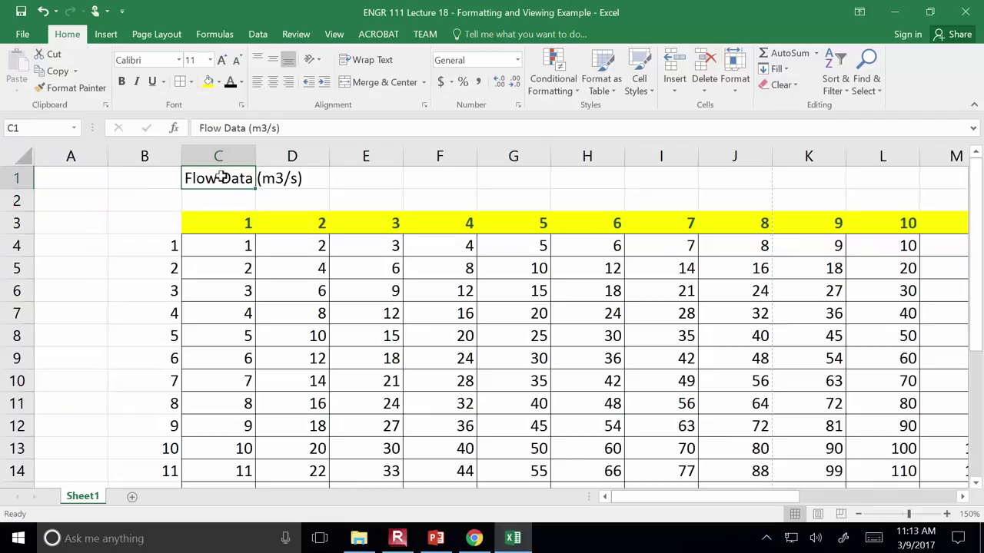
click(265, 129)
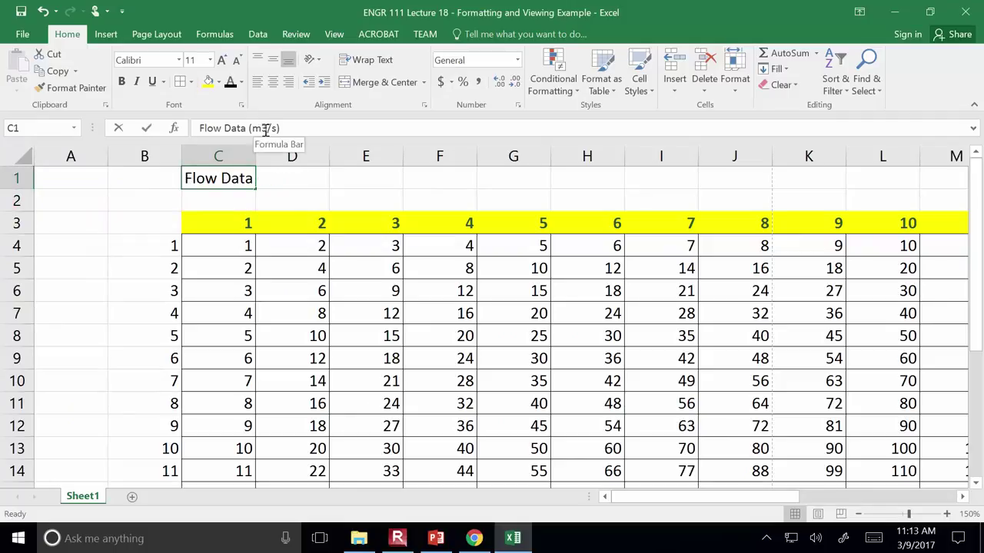
drag(261, 128, 267, 128)
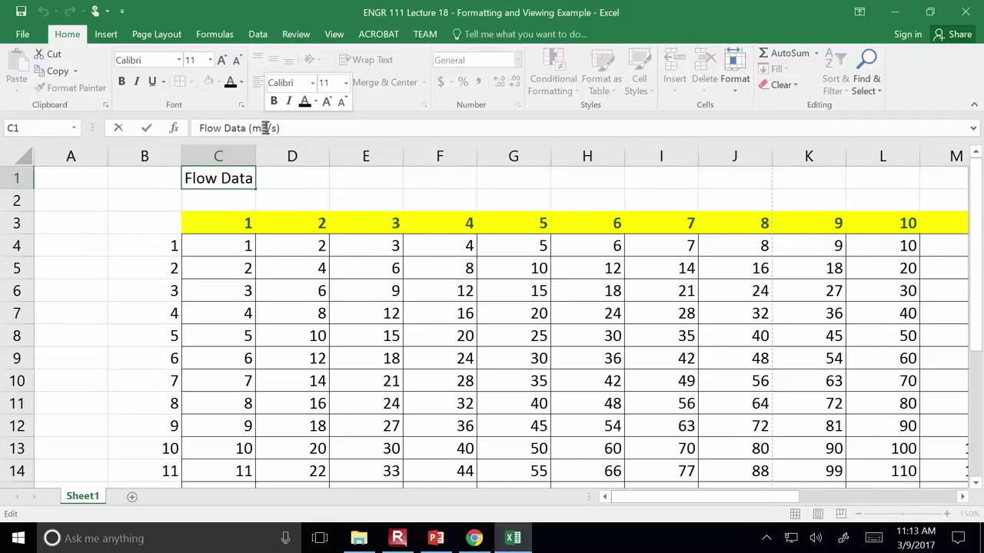
right_click(266, 130)
click(302, 235)
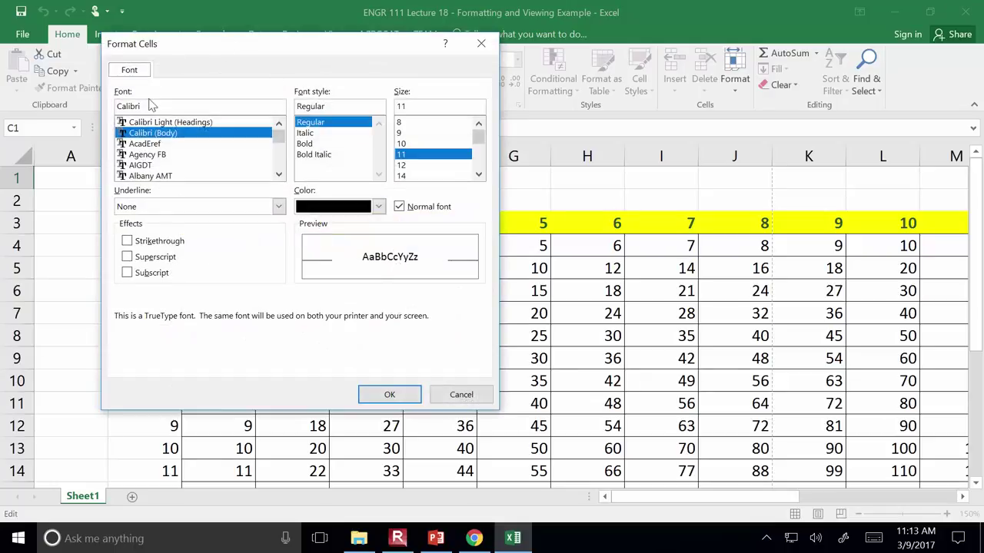
click(156, 260)
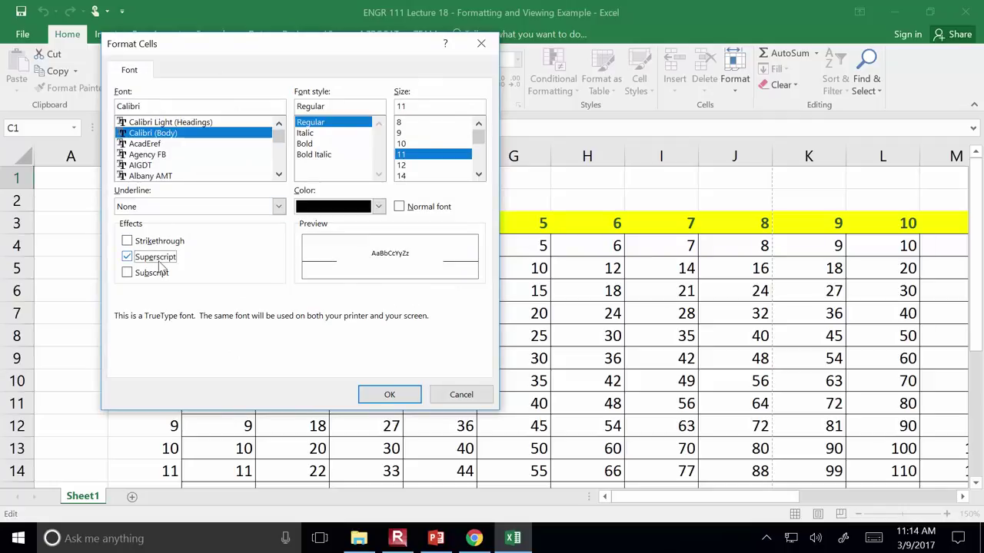
click(381, 395)
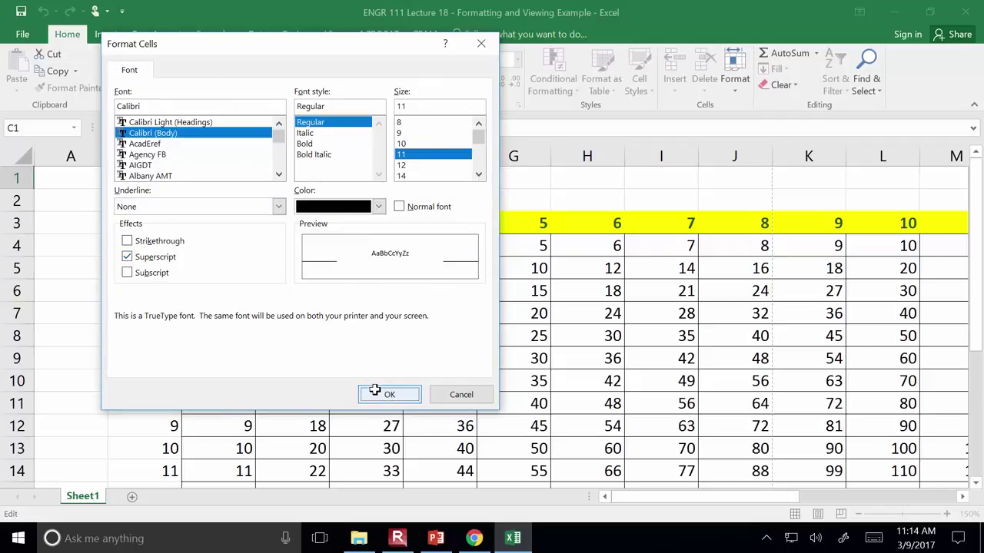
click(371, 364)
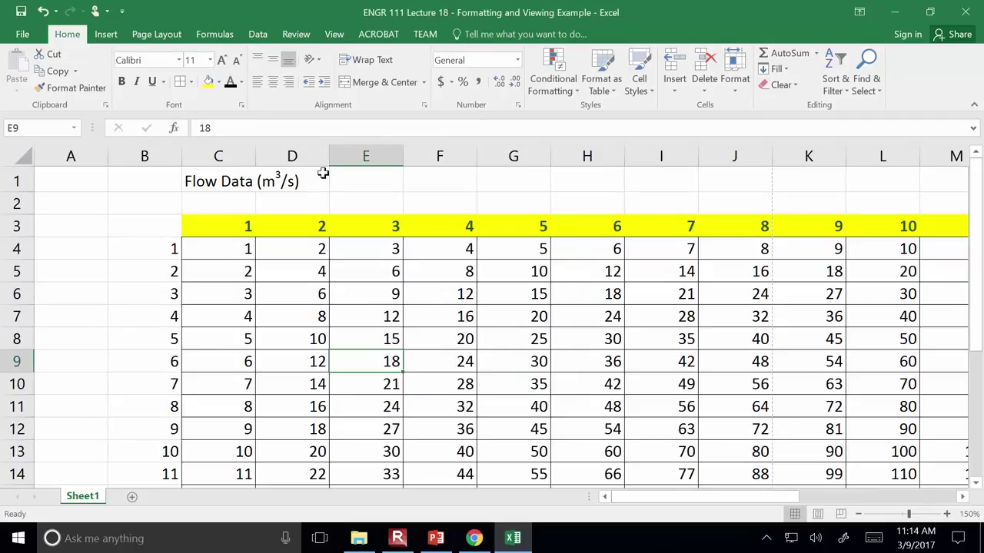
- Enter the text H2O in cell F1
click(438, 178)
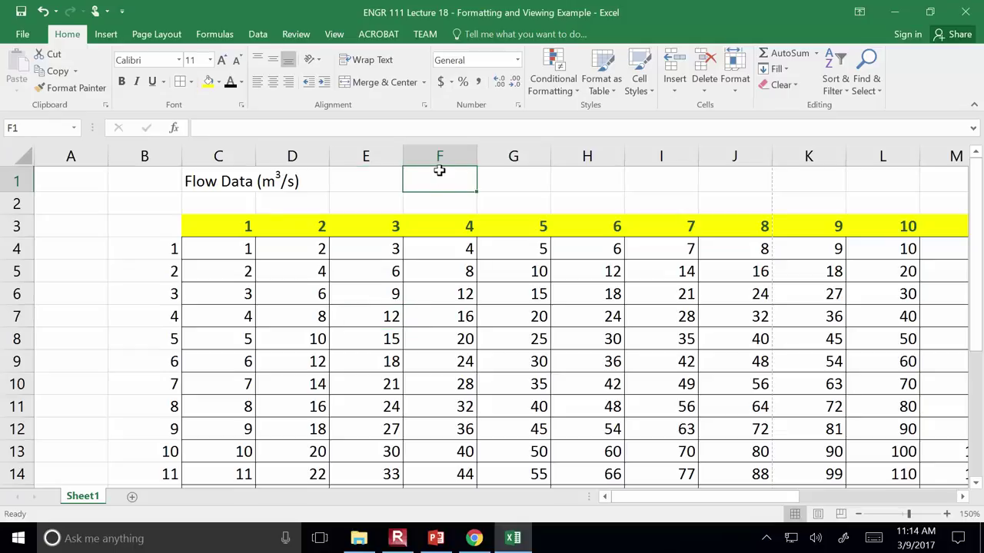
text(H)
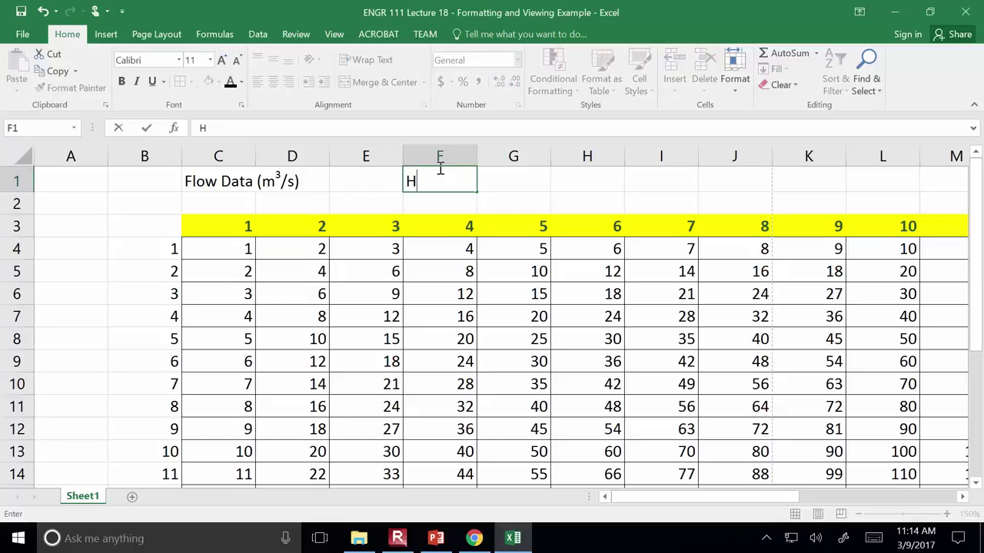
text(2O)
key(Return)
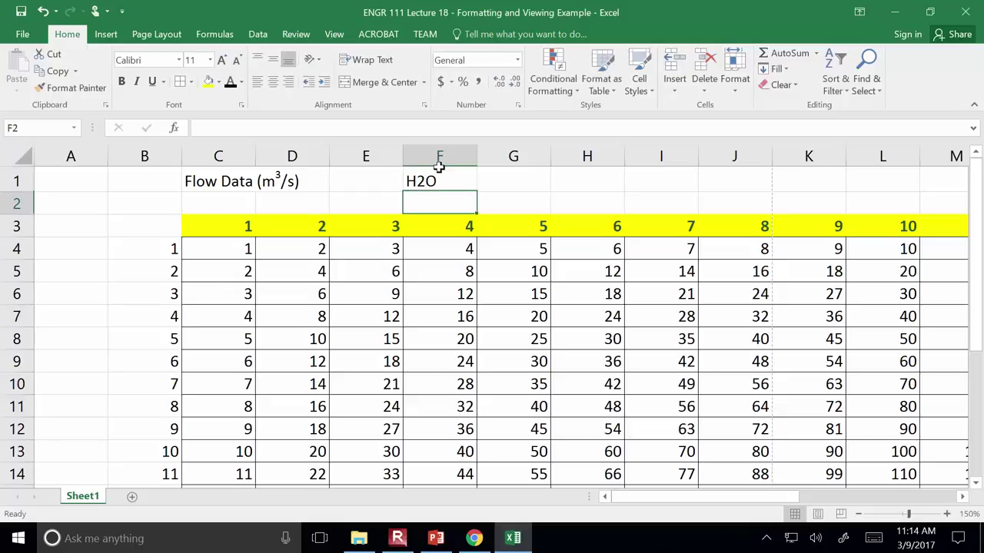
- Format only the 2 in cell F1's H2O text as subscript
click(439, 169)
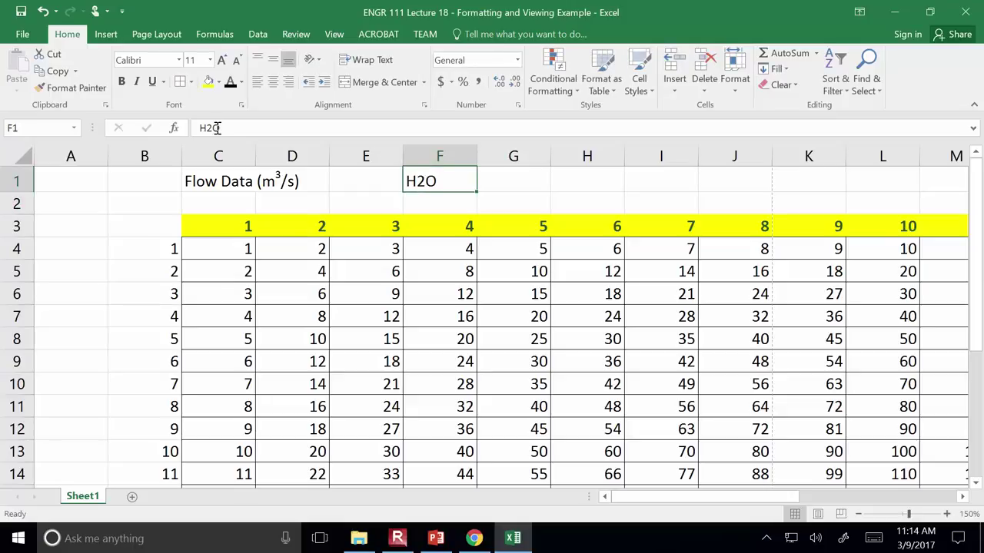
drag(206, 129, 213, 129)
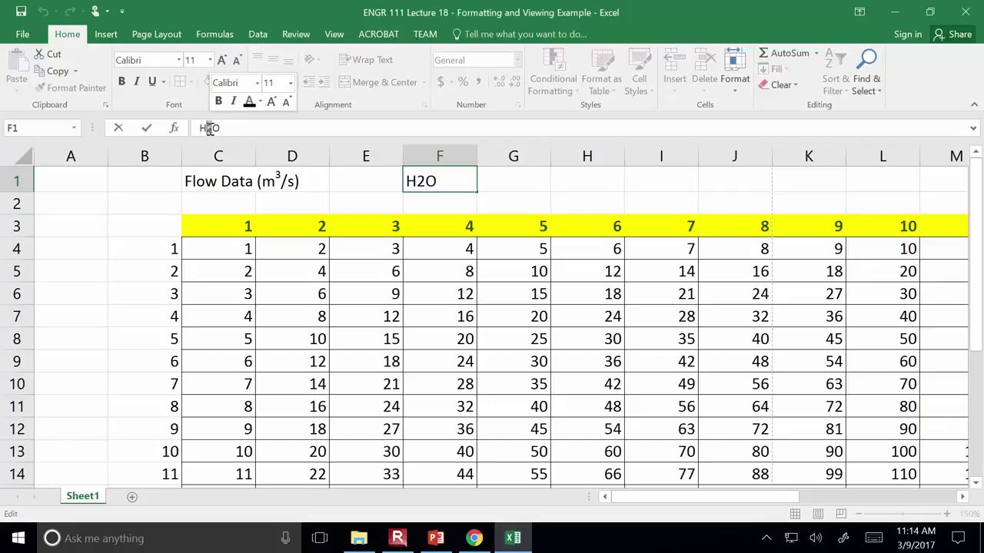
right_click(209, 128)
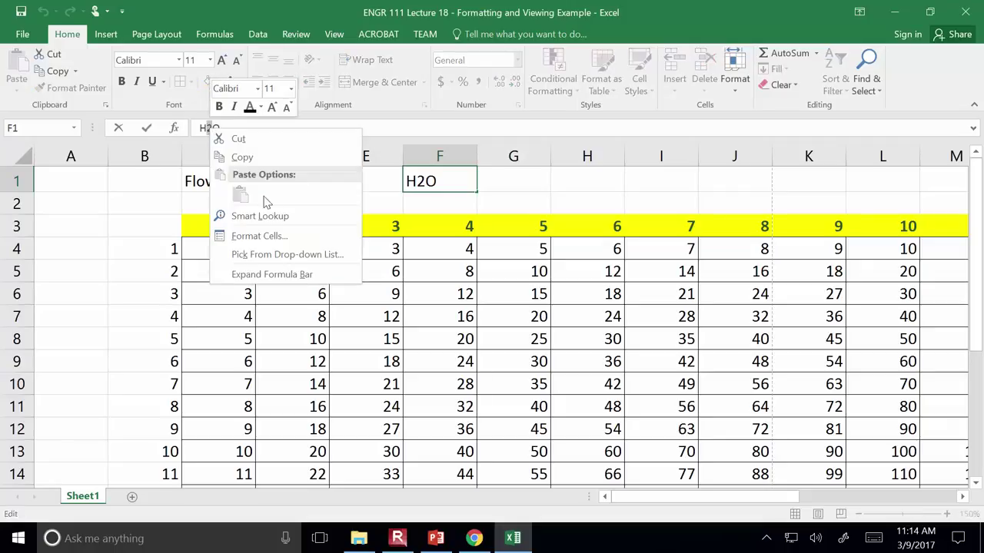
click(271, 234)
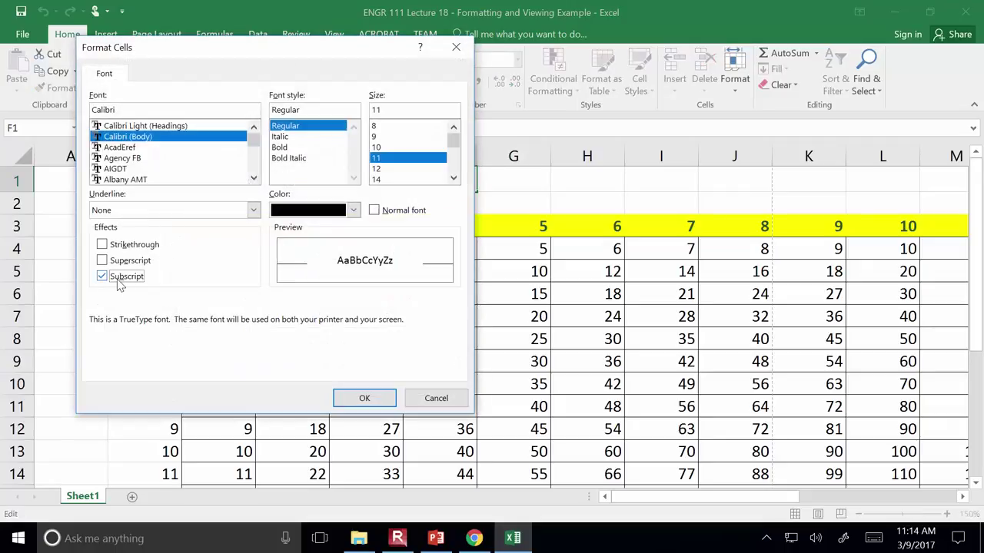
click(117, 277)
click(364, 399)
click(566, 180)
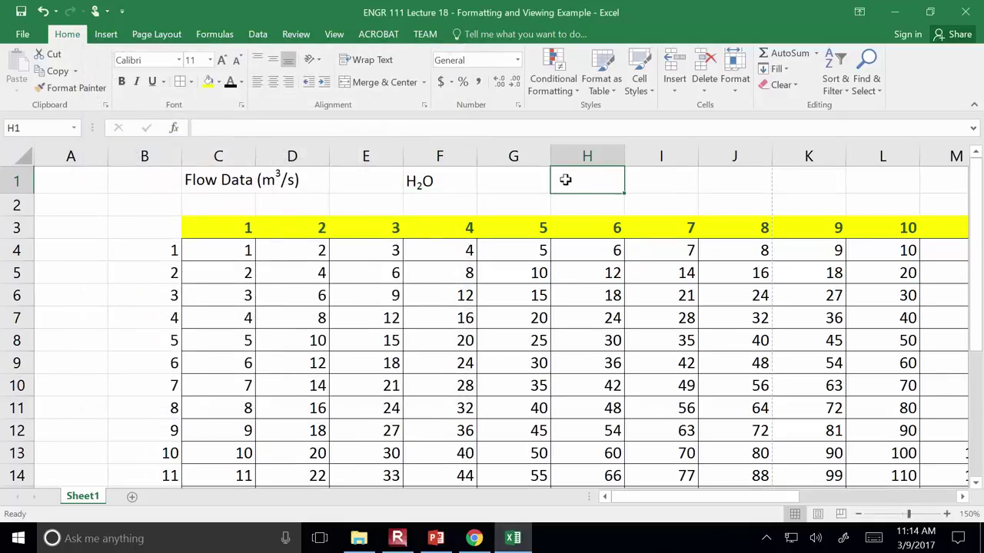
- Look at the full font settings for the empty cell C2 and close them without changes
click(436, 181)
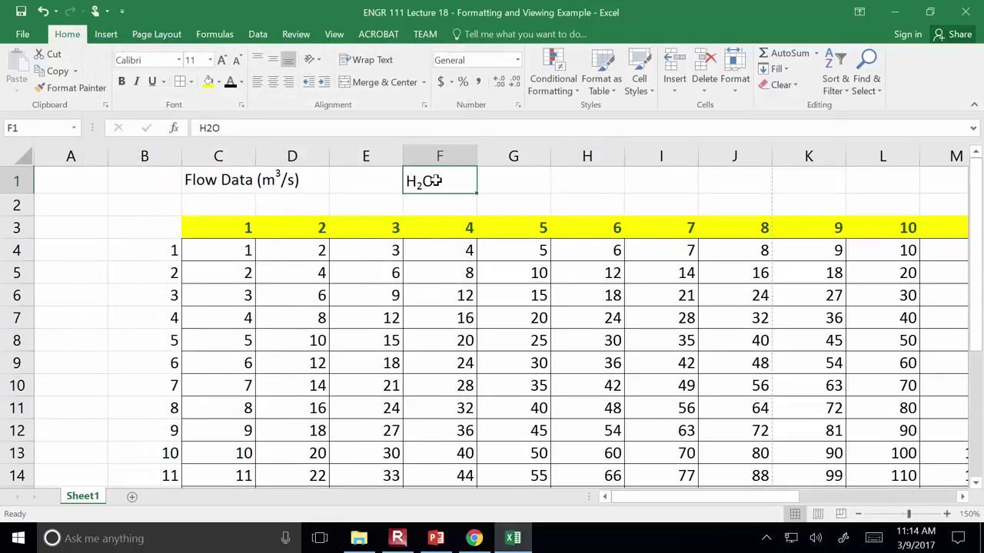
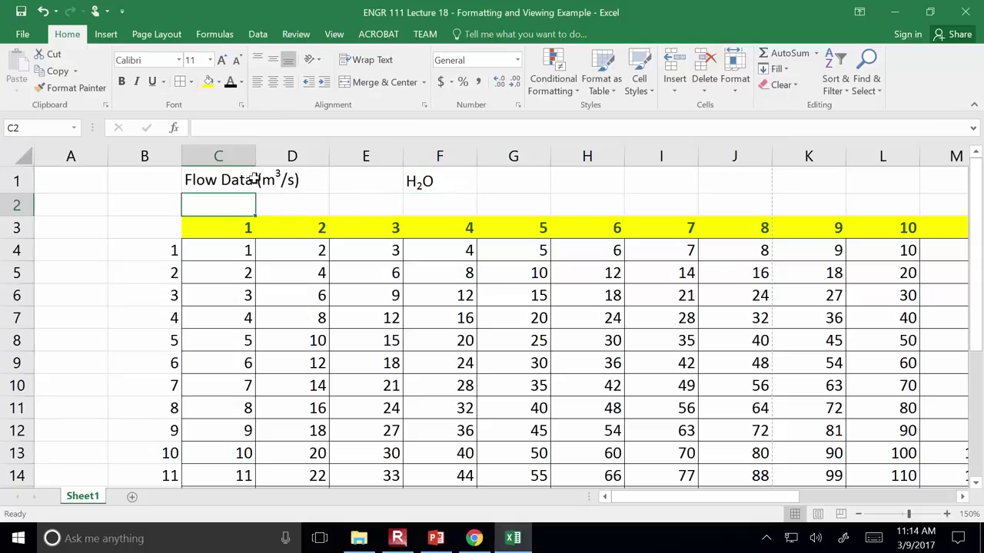
click(241, 106)
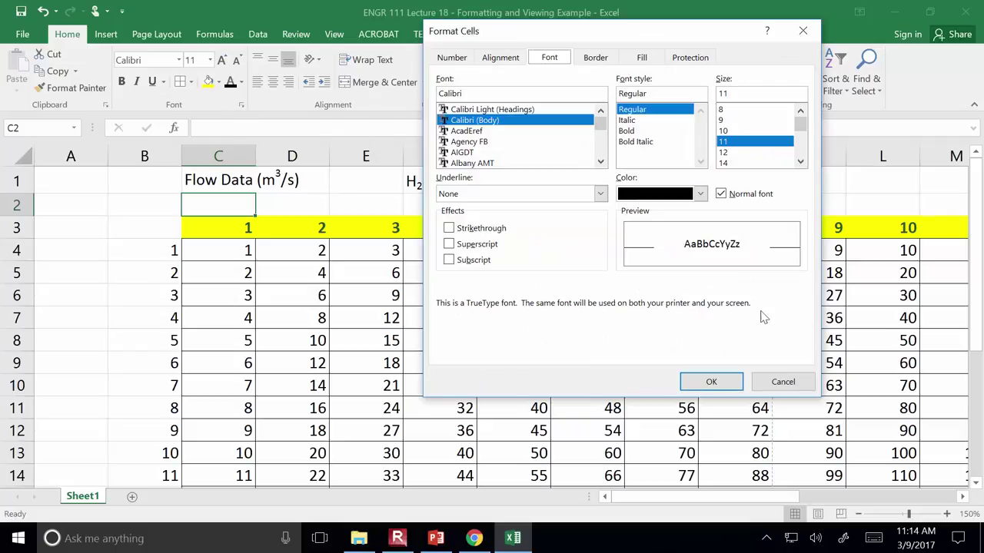
click(783, 382)
click(523, 340)
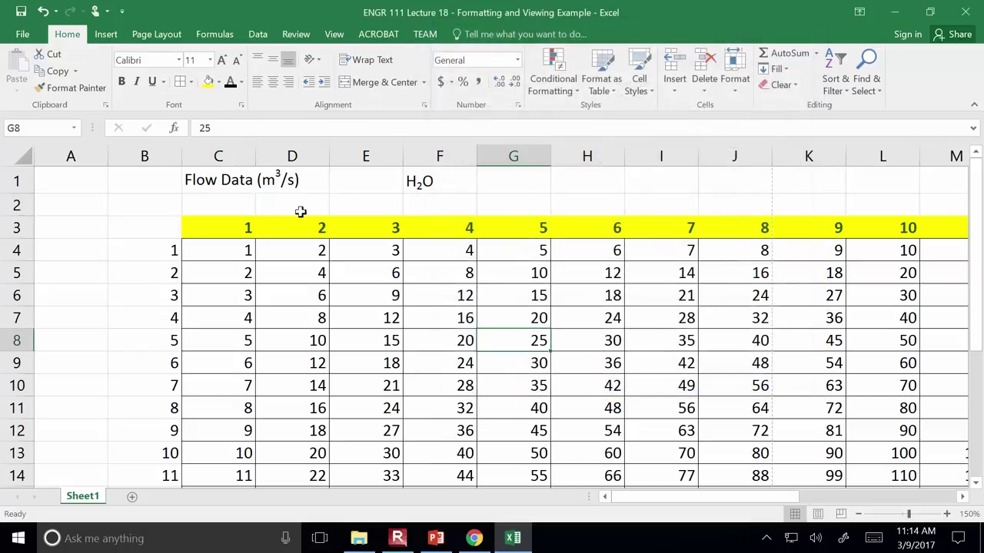
- Show how the 2 in cell F1's text is selected for editing, and look at the cell's alignment settings without changing them
click(414, 181)
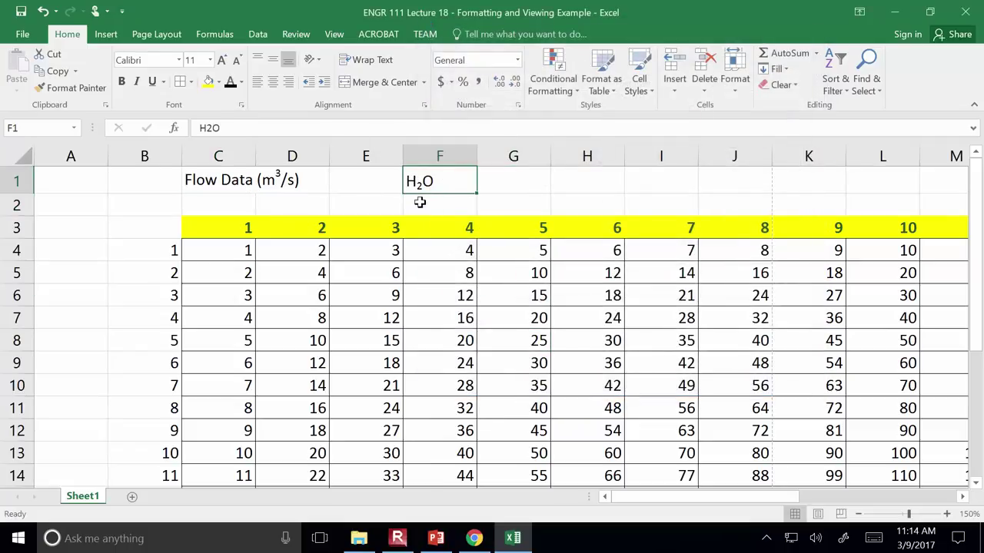
click(208, 129)
drag(207, 129, 212, 128)
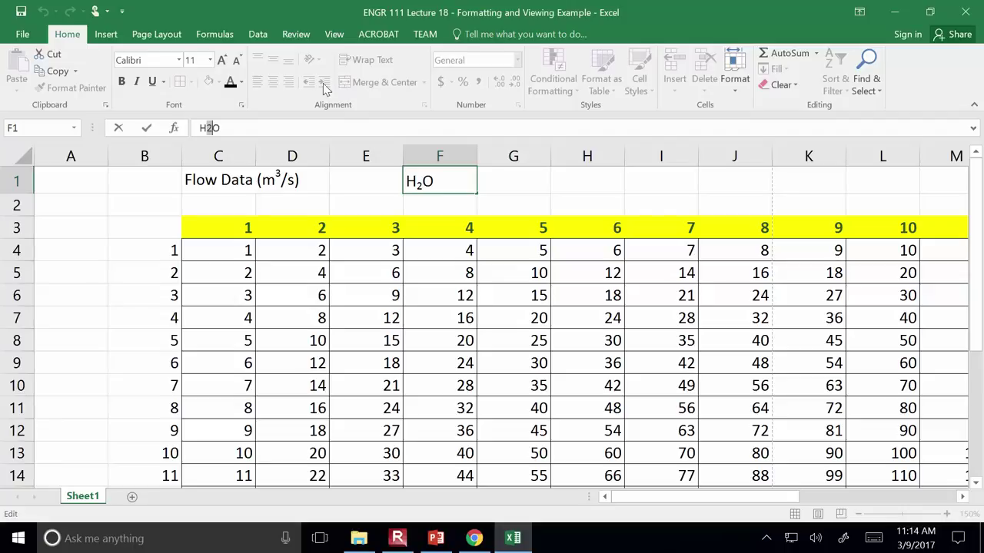
key(Escape)
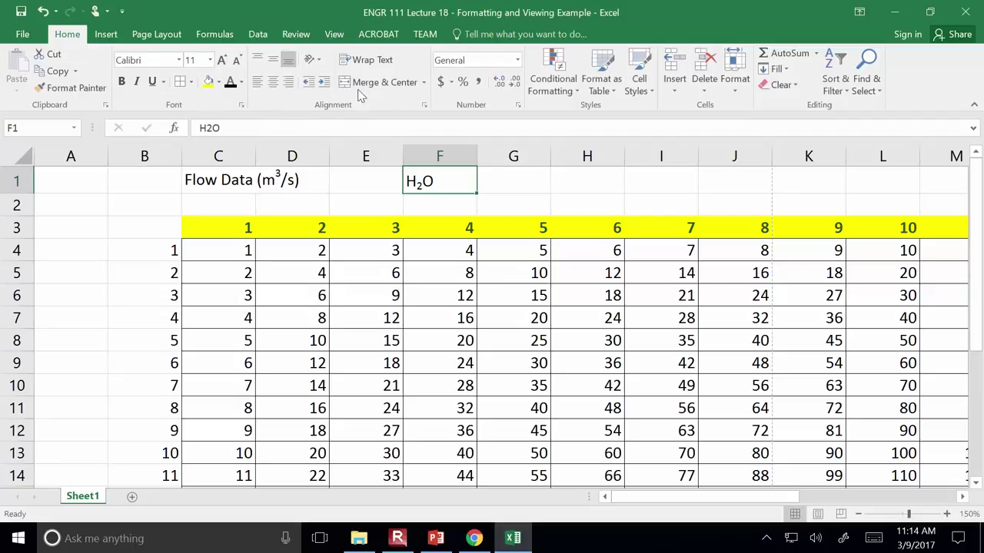
click(425, 106)
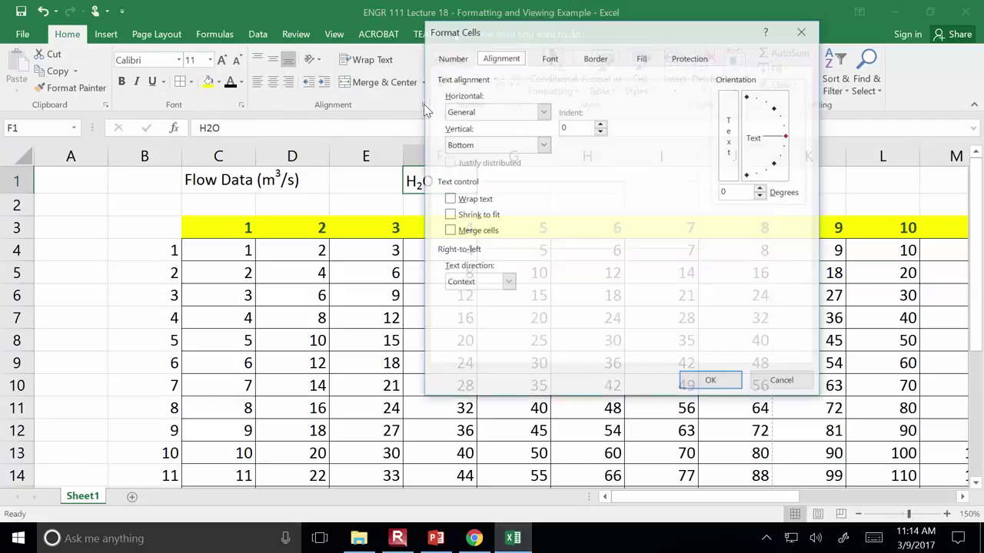
click(783, 381)
click(292, 187)
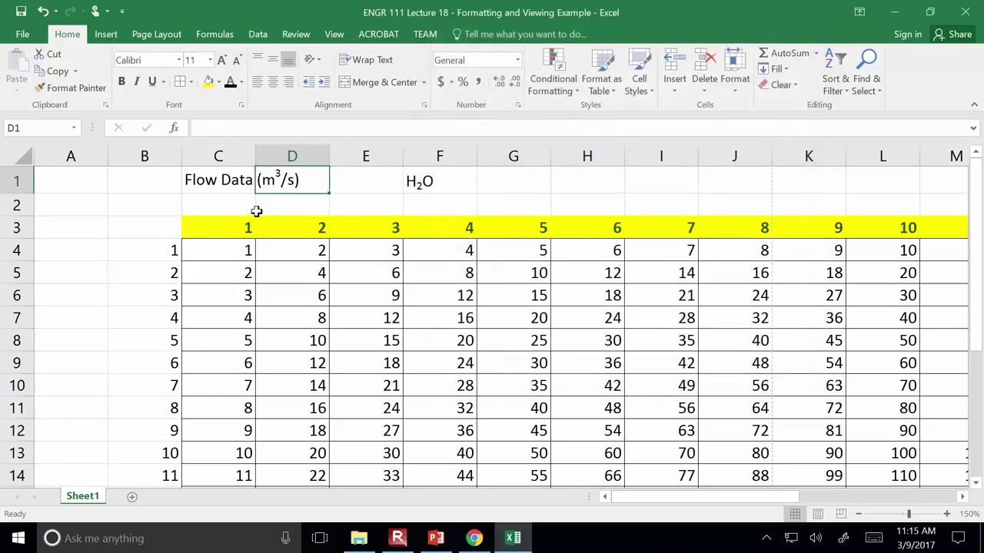
- Reset the whole H2O text in cell F1 to plain characters, with neither superscript nor subscript, through the cell's font settings
click(426, 182)
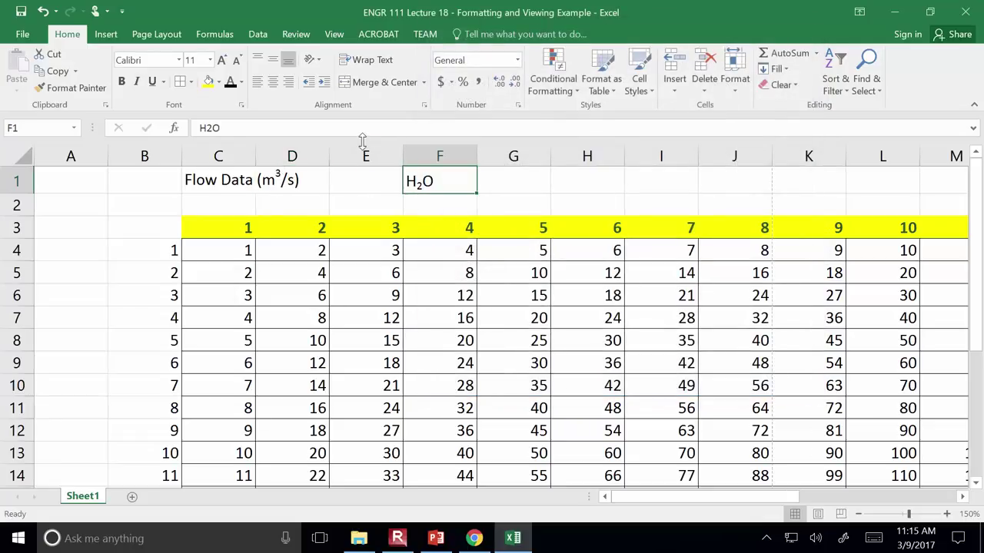
click(240, 104)
drag(517, 40, 103, 75)
click(77, 281)
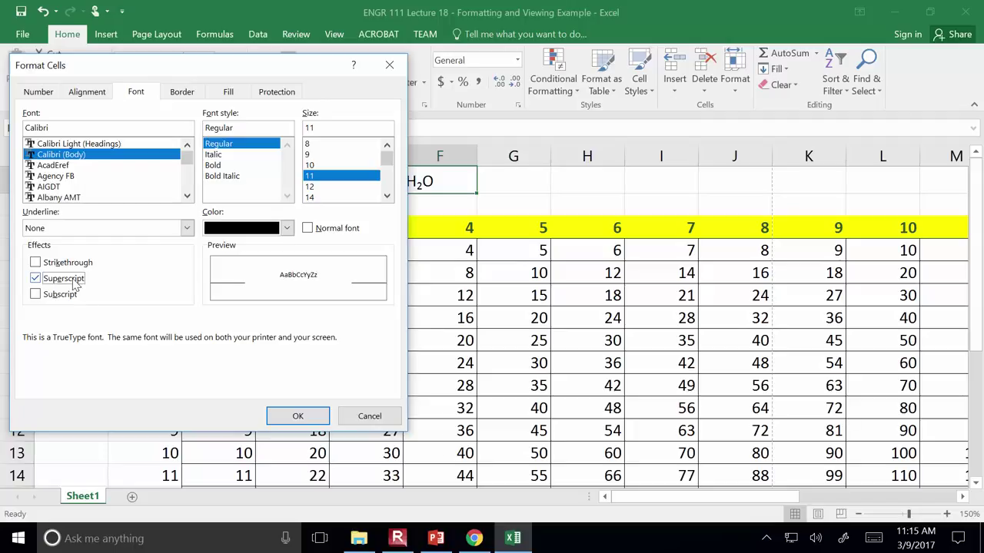
click(306, 416)
click(373, 340)
click(443, 186)
- Remove the superscript effect from the whole Flow Data text in cell C1 through the cell's font settings
click(210, 190)
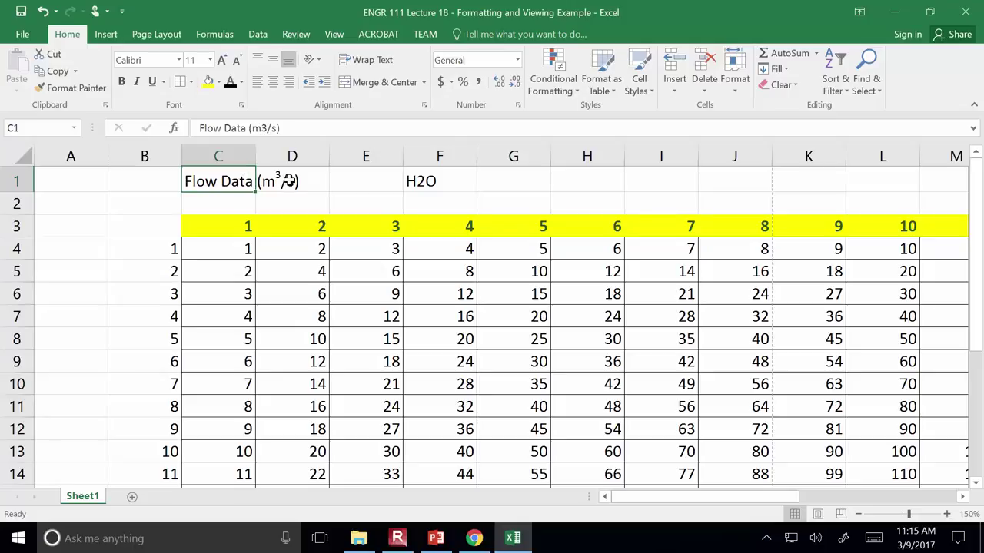
click(243, 110)
drag(239, 70, 764, 80)
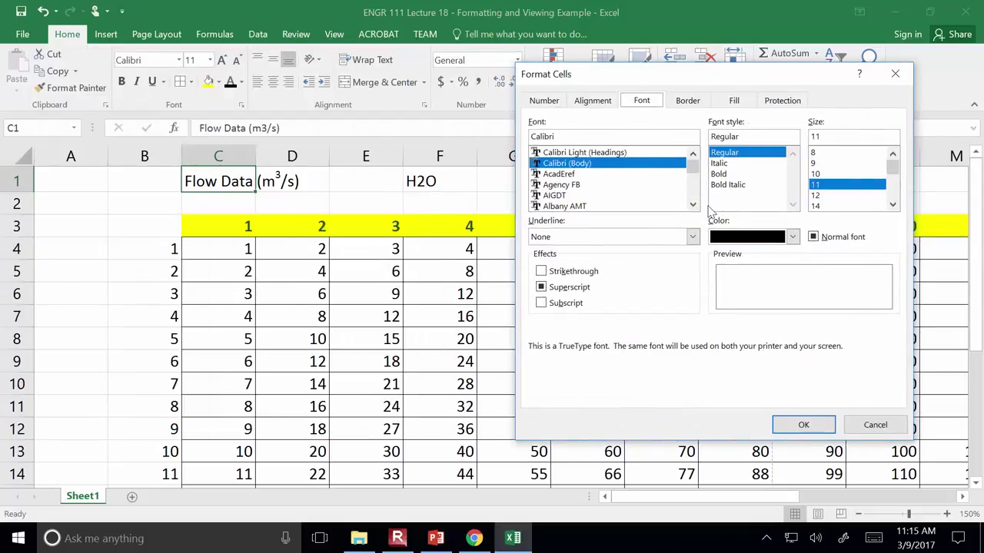
click(541, 288)
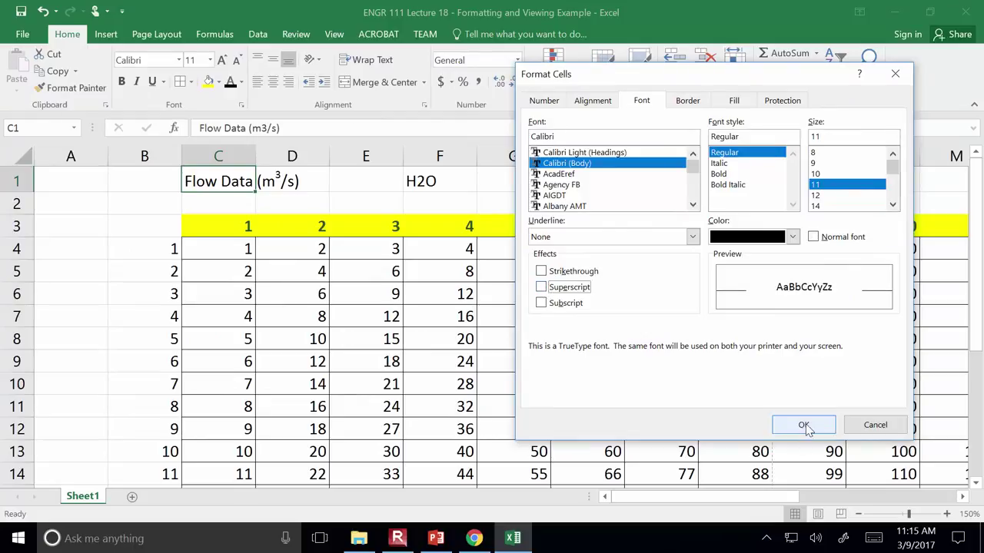
click(803, 425)
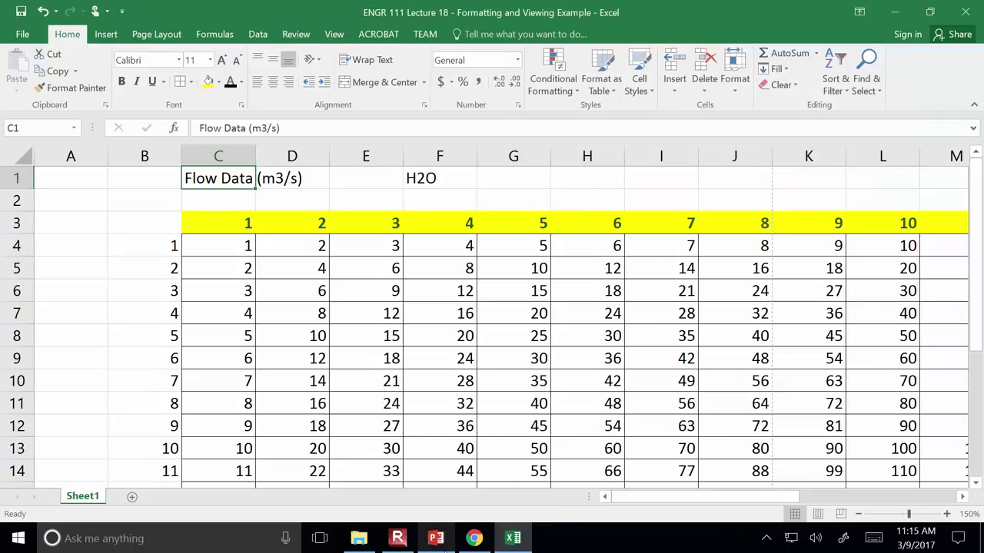
- Switch to PowerPoint, view the font dialog slide as a slide show, and return to the Excel workbook
click(435, 537)
click(828, 514)
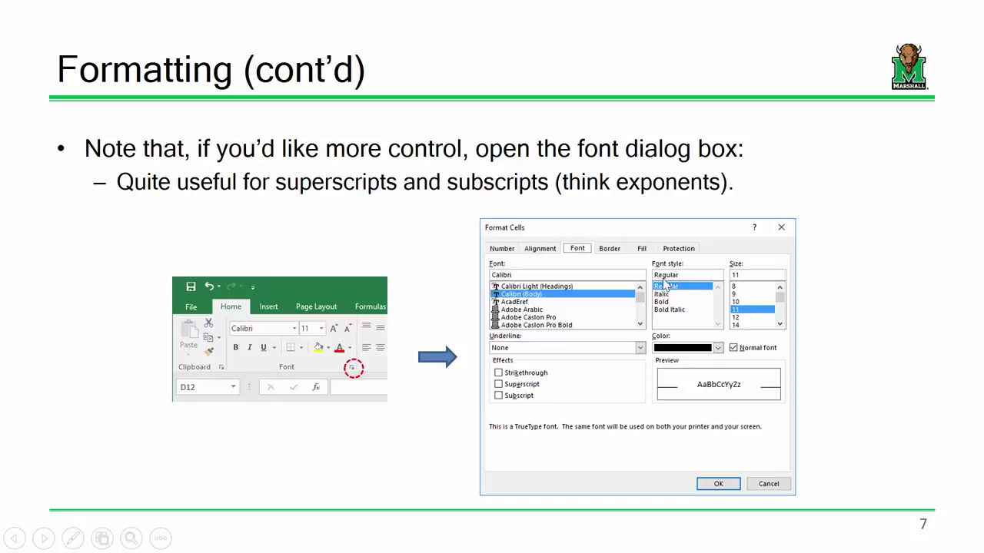
key(Escape)
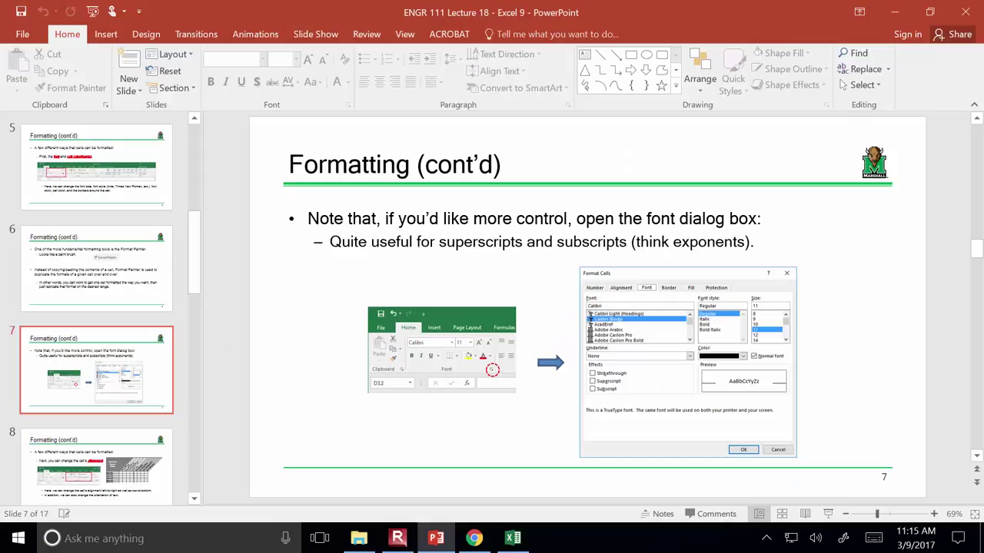
click(513, 539)
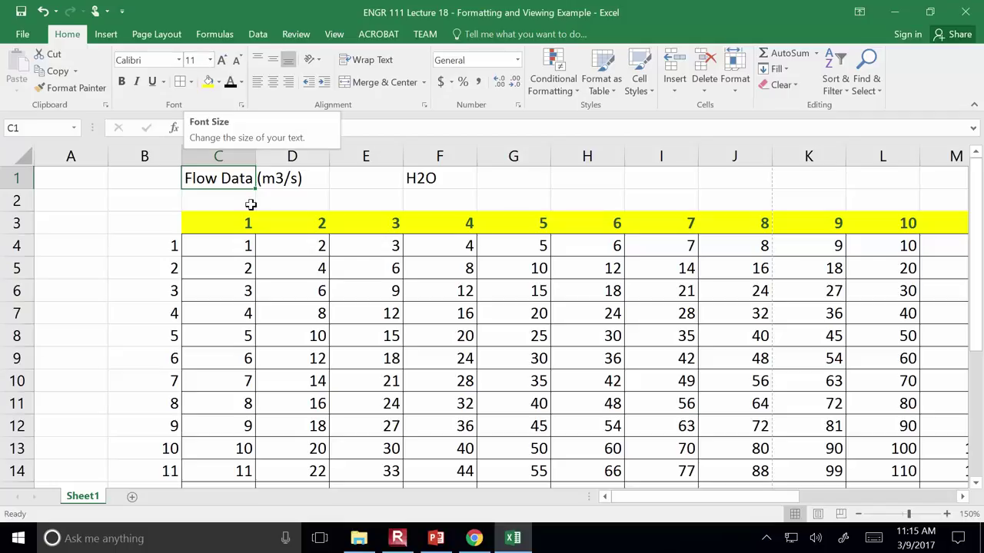
- Delete the H2O text from cell F1
click(145, 291)
click(859, 513)
click(858, 514)
click(858, 513)
click(859, 514)
click(859, 513)
click(859, 513)
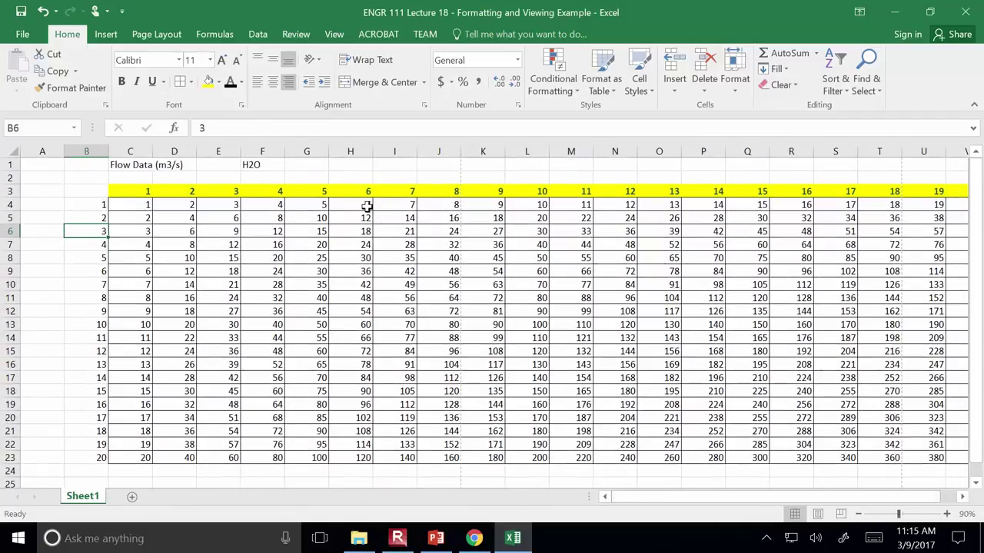
click(254, 164)
key(Delete)
click(294, 219)
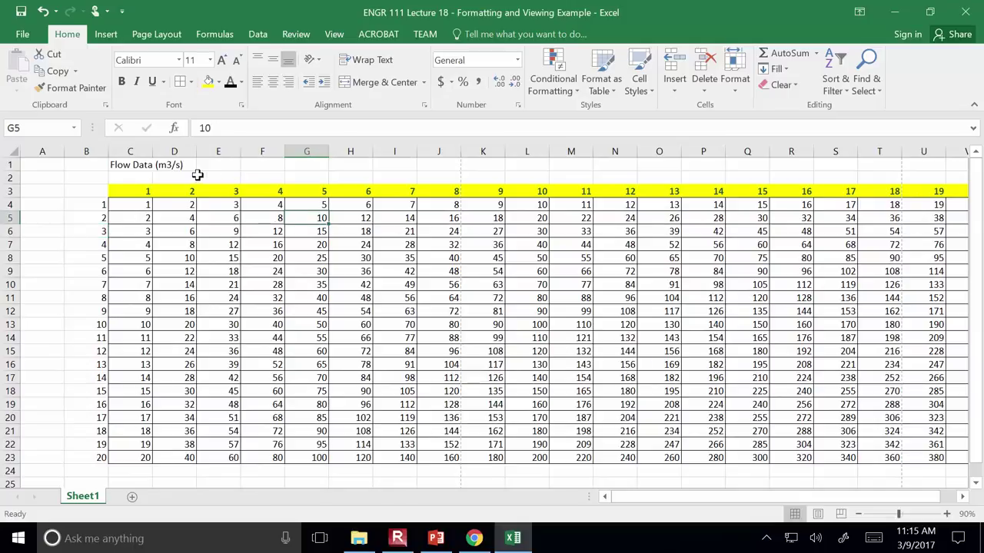
- Set the Flow Data heading in cell C1 to font size 20 and make it bold
click(121, 165)
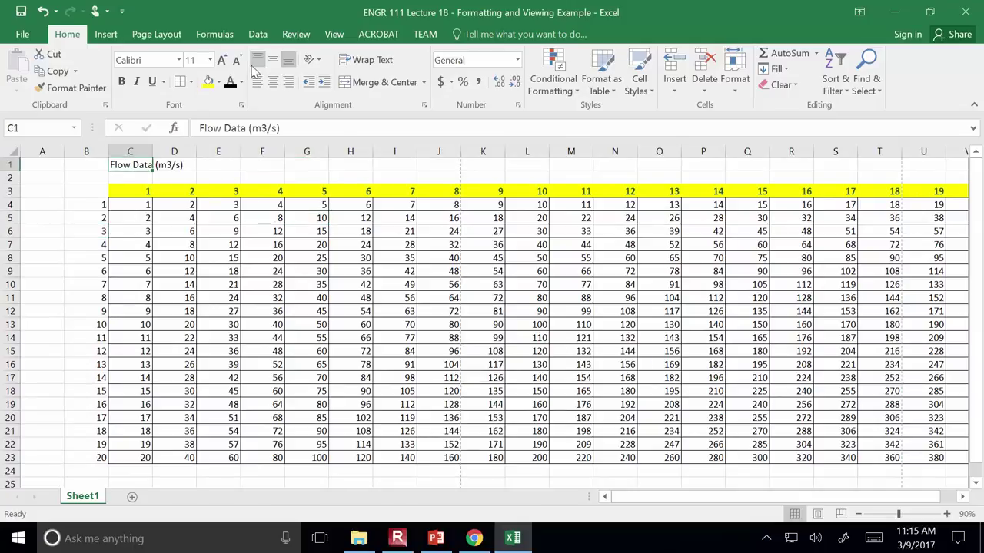
click(210, 60)
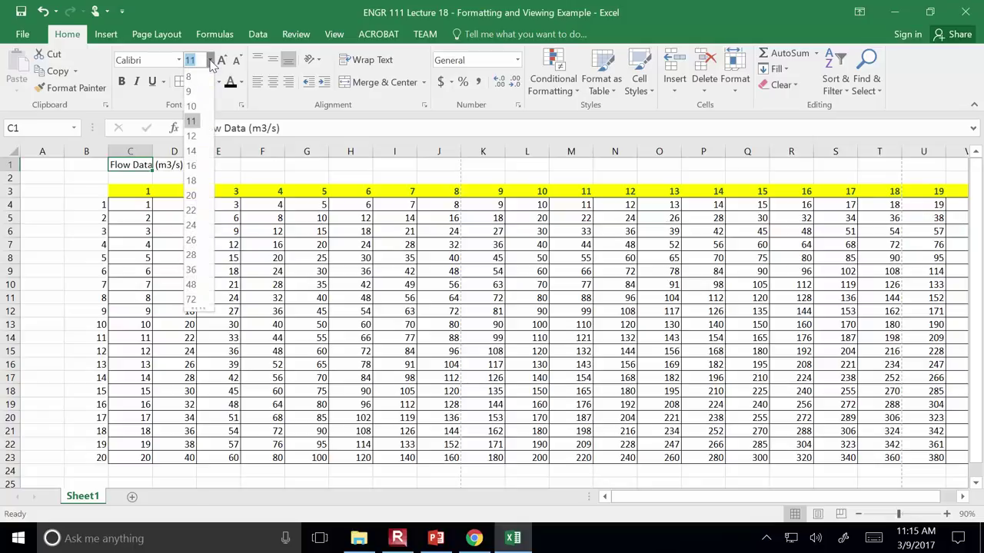
click(207, 195)
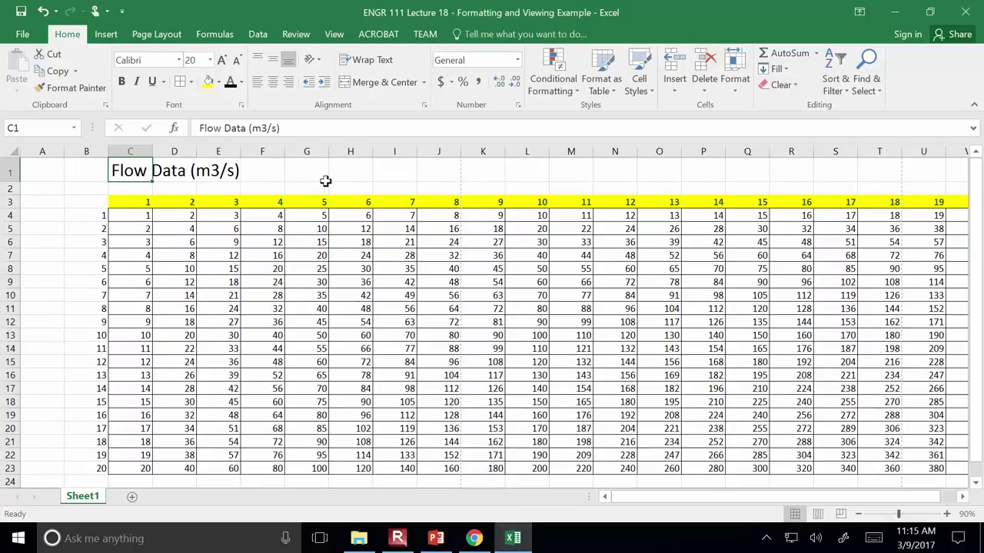
click(336, 170)
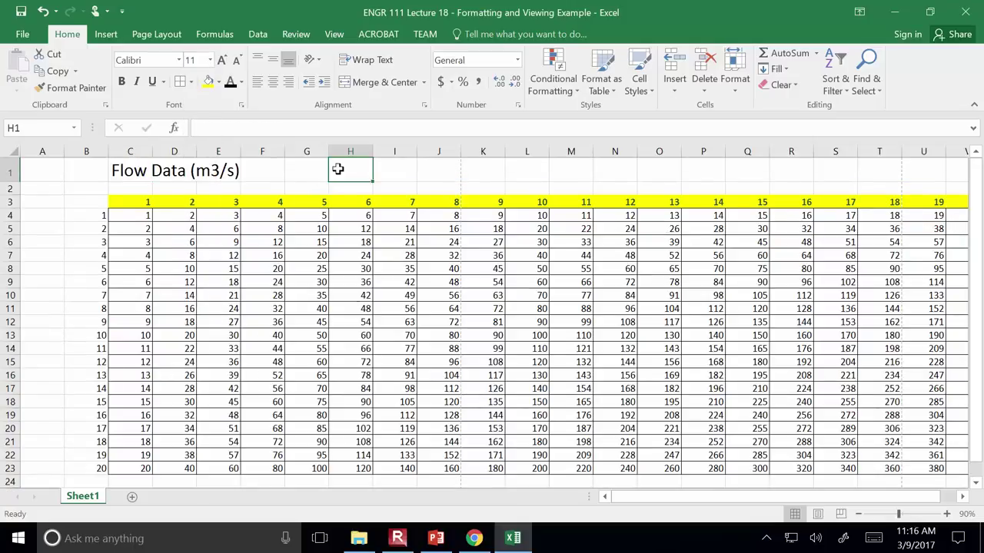
click(116, 176)
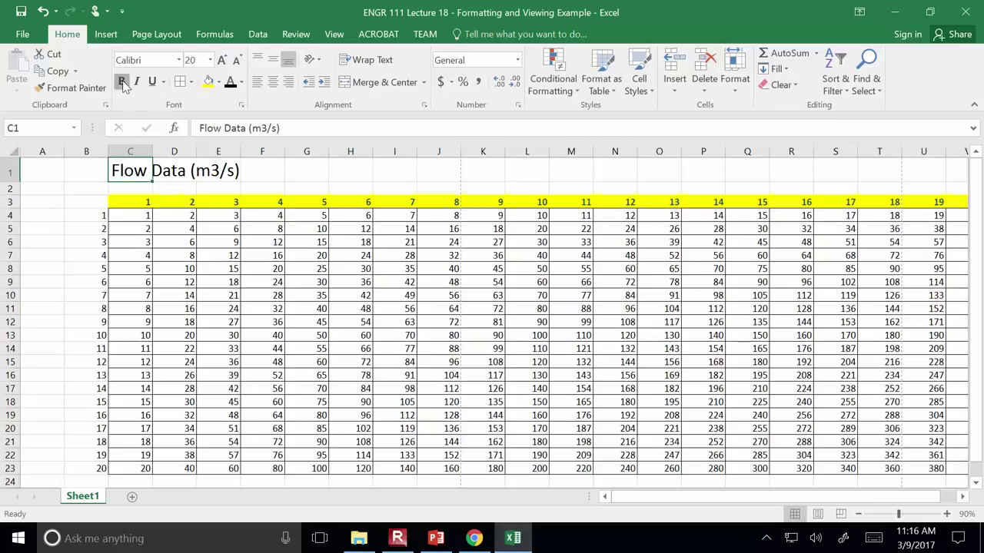
click(121, 80)
click(362, 190)
click(132, 175)
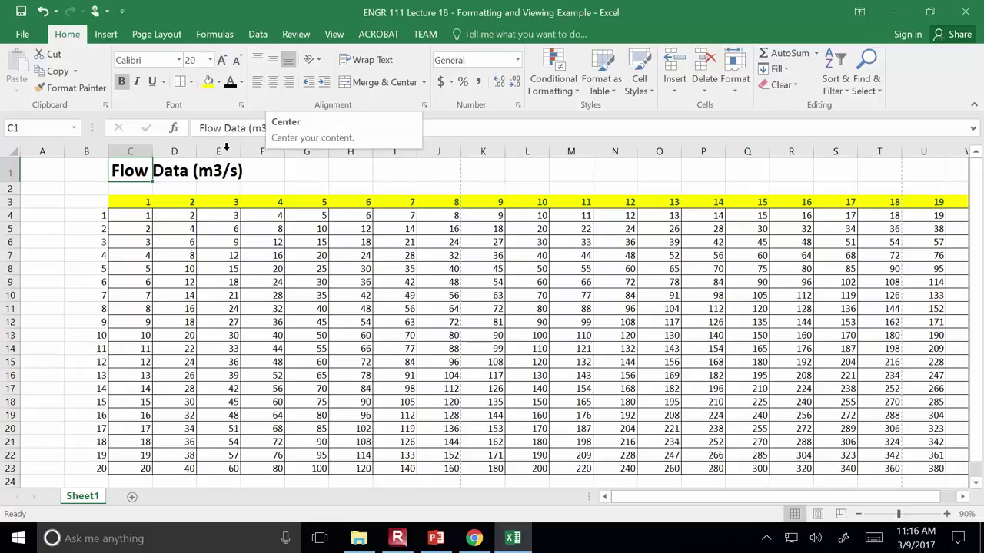
- Center the contents of entire columns C through V horizontally
click(158, 199)
click(136, 196)
drag(136, 195, 369, 204)
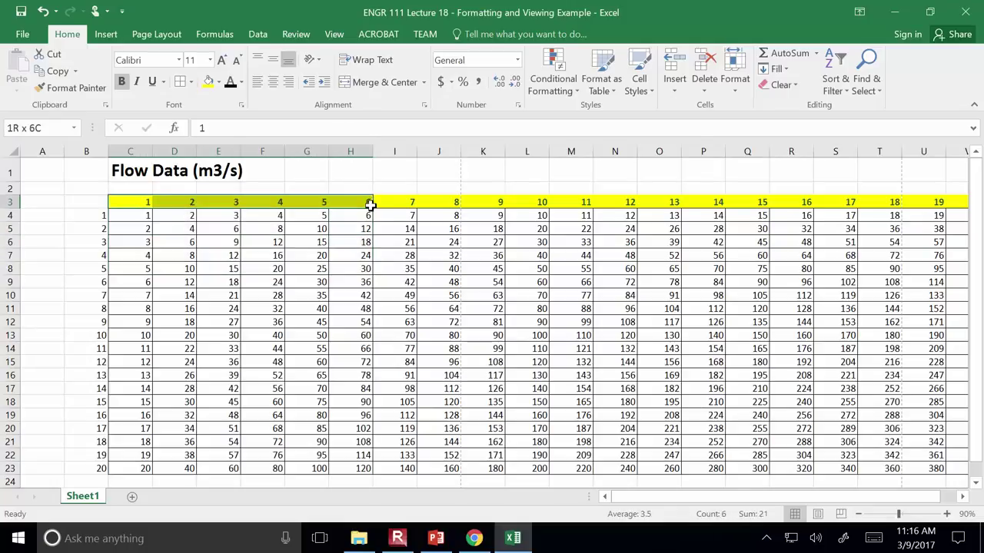
click(130, 151)
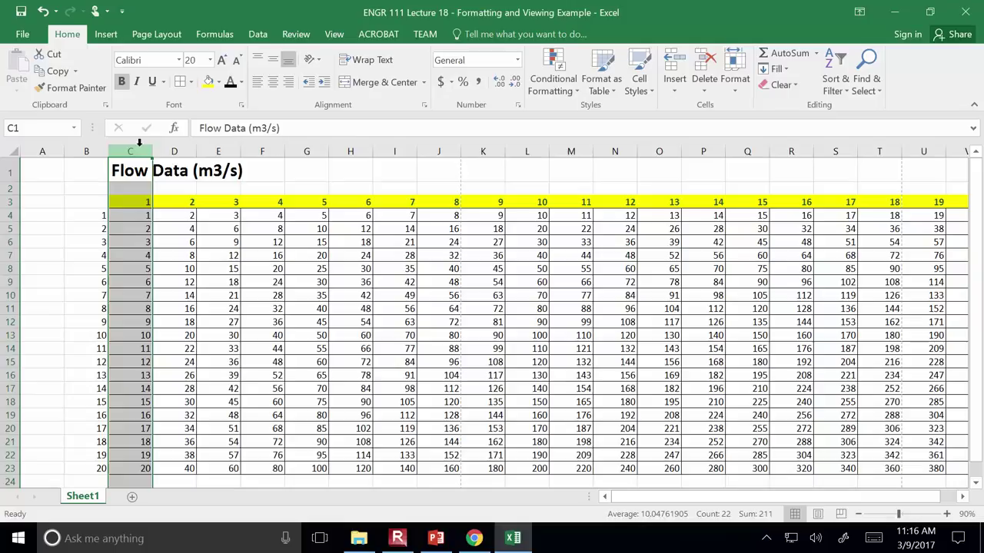
click(962, 496)
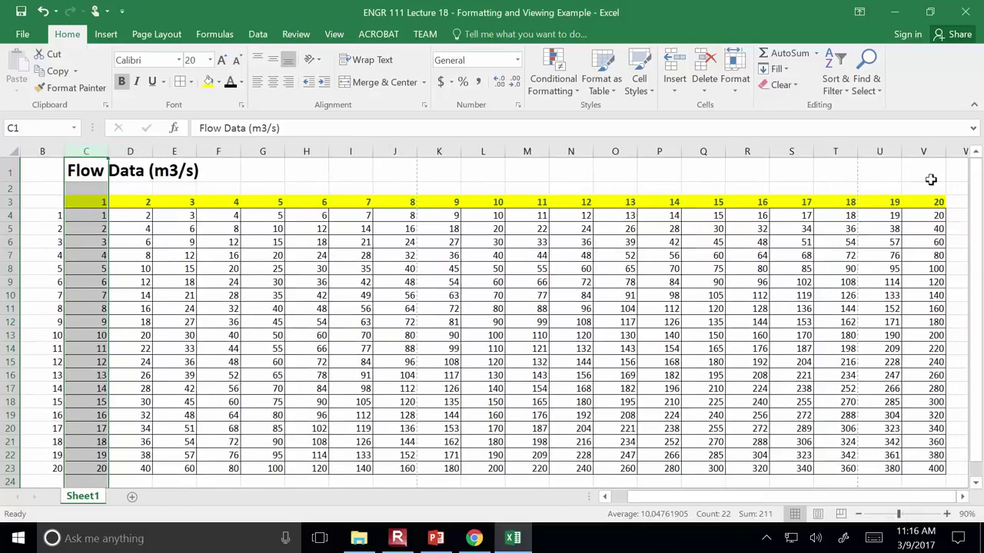
shift+click(928, 150)
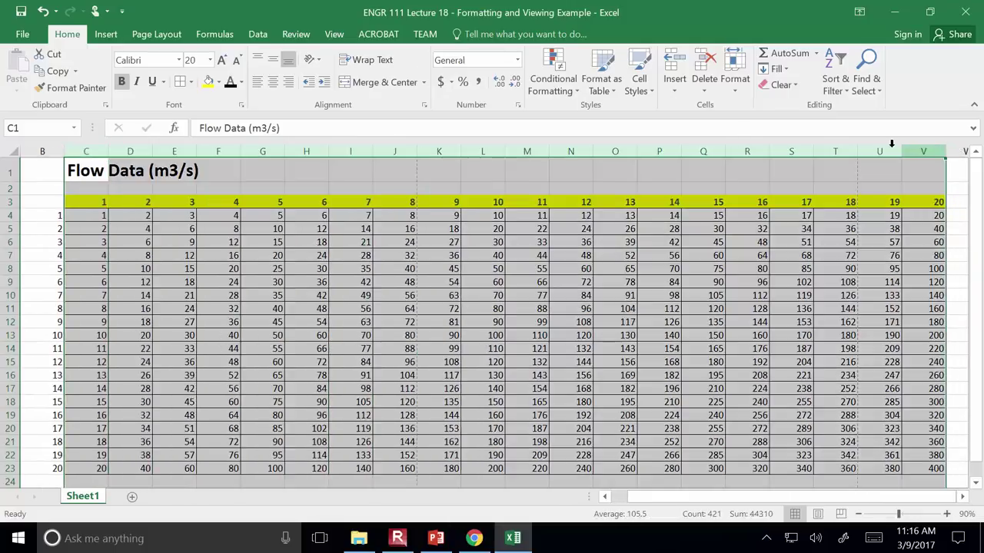
click(274, 81)
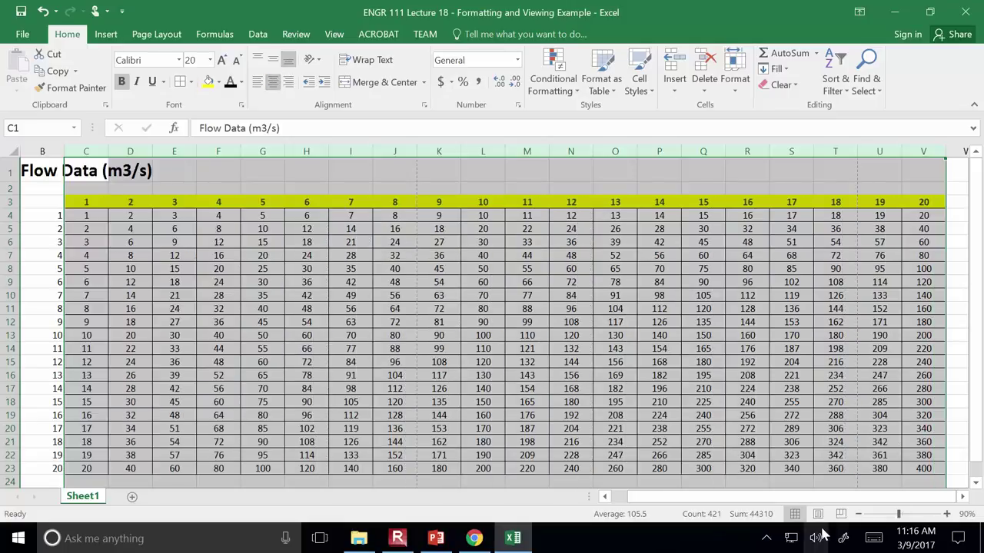
- Delete the Flow Data heading from cell C1
drag(768, 496, 735, 497)
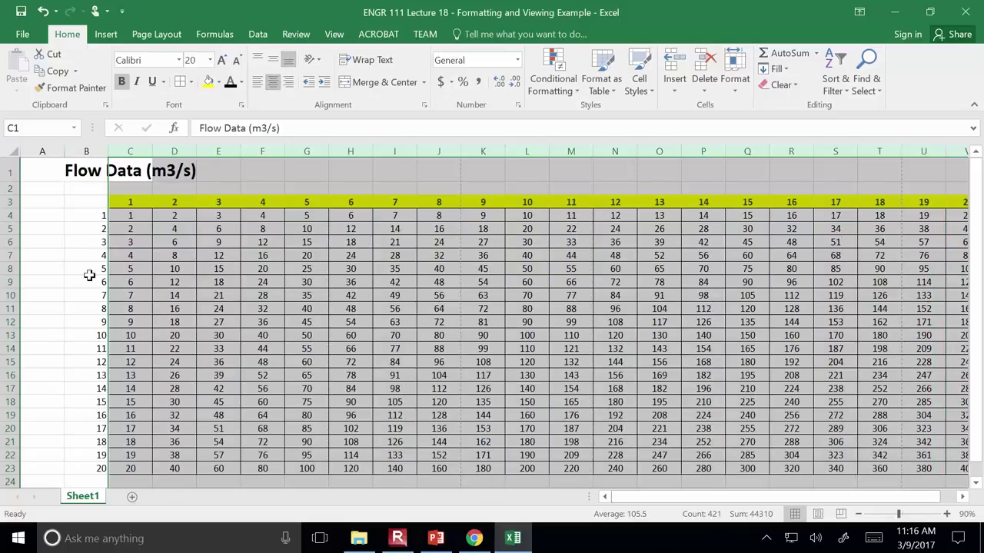
click(121, 167)
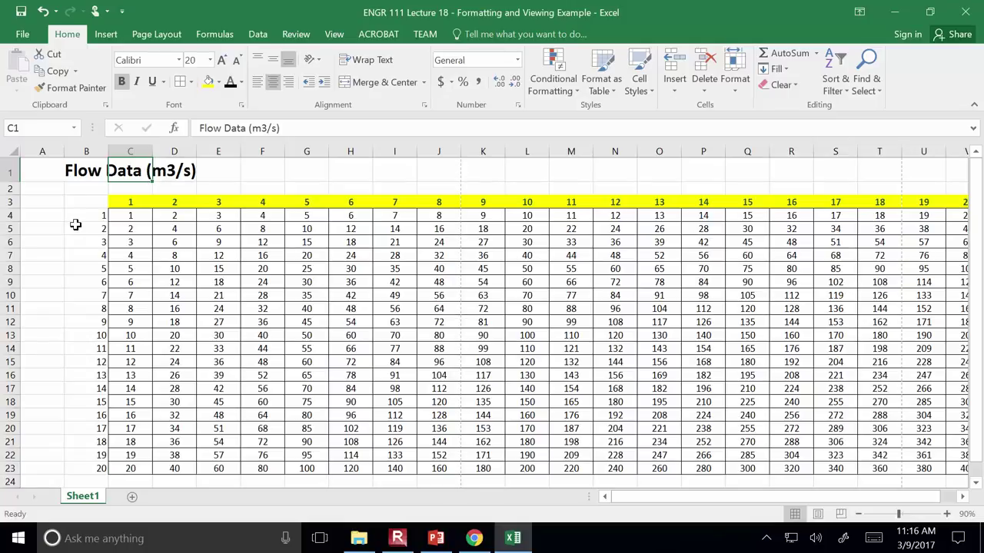
key(Delete)
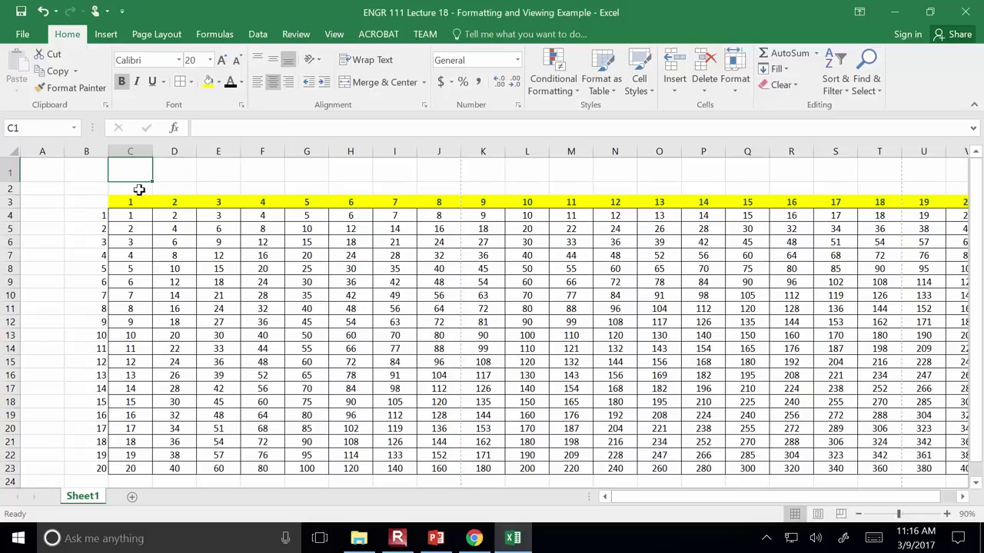
- Enter "Text information" in cell D1 and right-align it
click(162, 172)
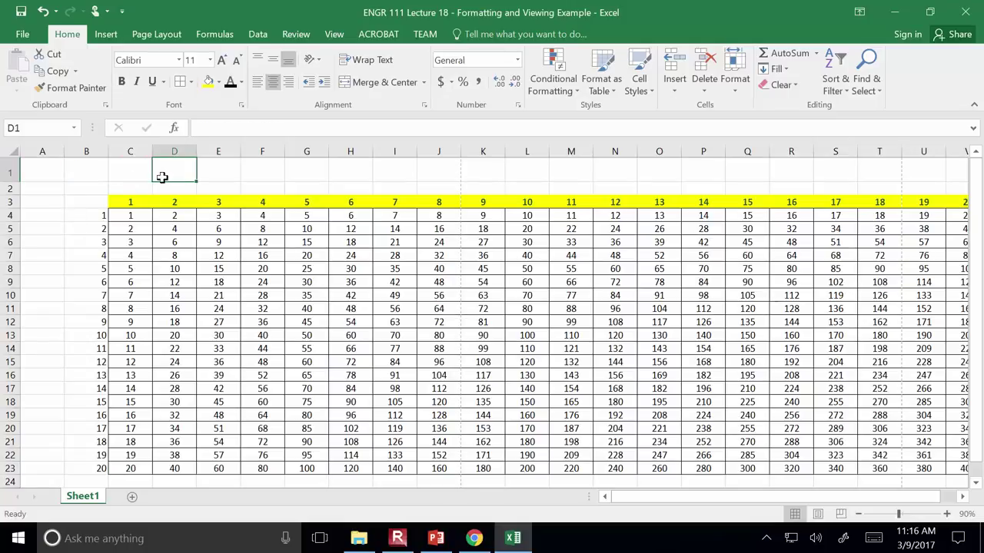
text(Tes)
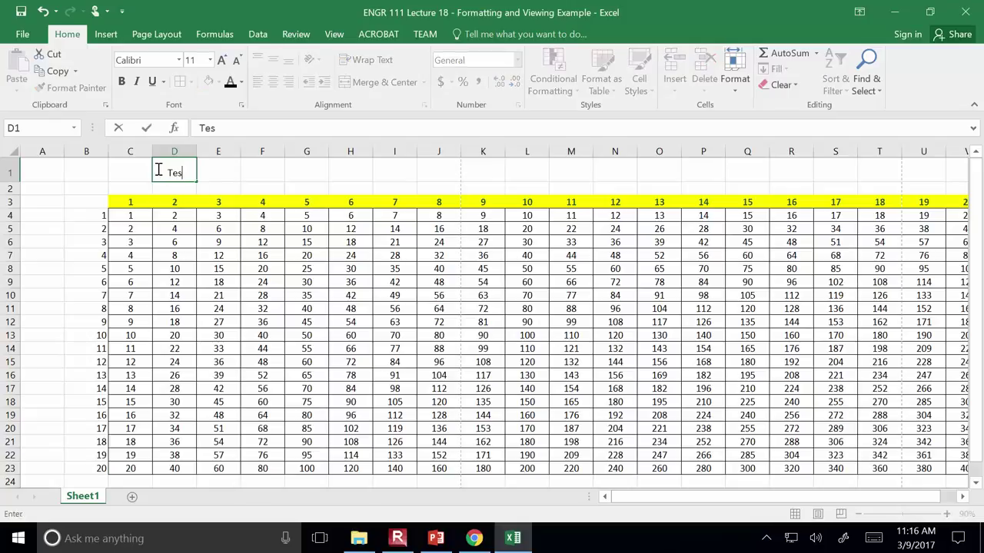
text(t information)
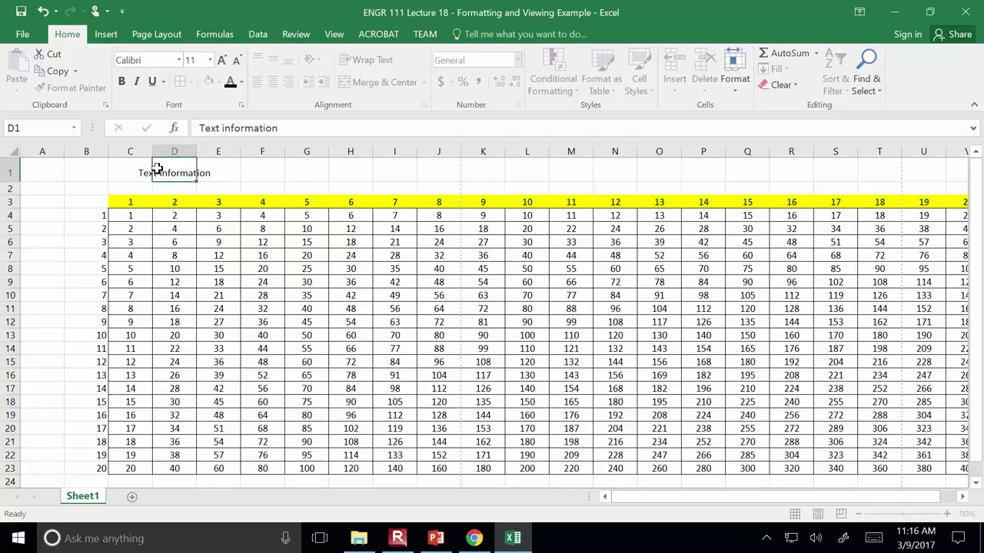
key(Return)
click(156, 170)
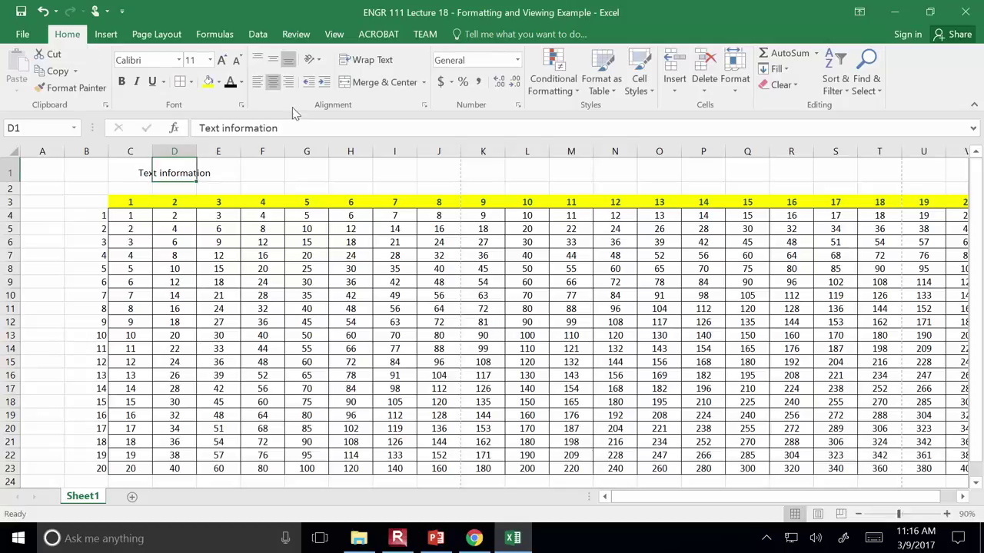
click(288, 82)
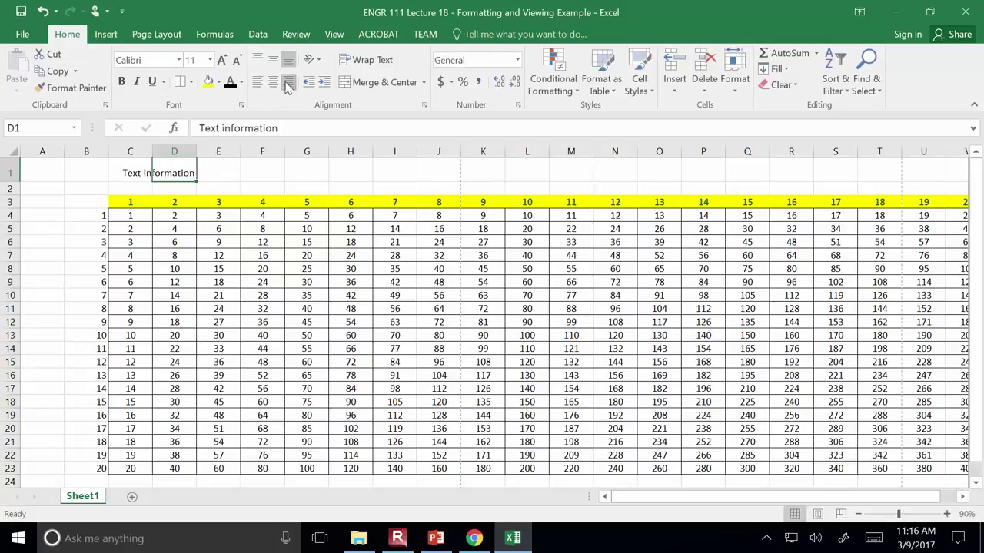
- Add a colon to the end of the text in cell D1 and enter 6 in cell E1
key(F2)
text(:)
key(Tab)
key(F2)
text(6)
key(Return)
key(Up)
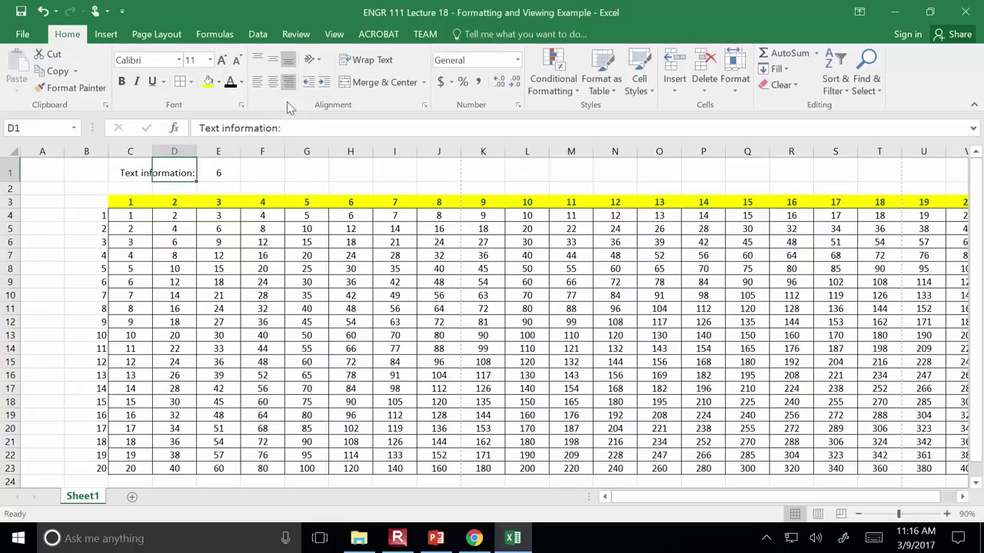
- Left-align the 6 in cell E1 so it sits directly beside the label in D1
key(Right)
click(258, 82)
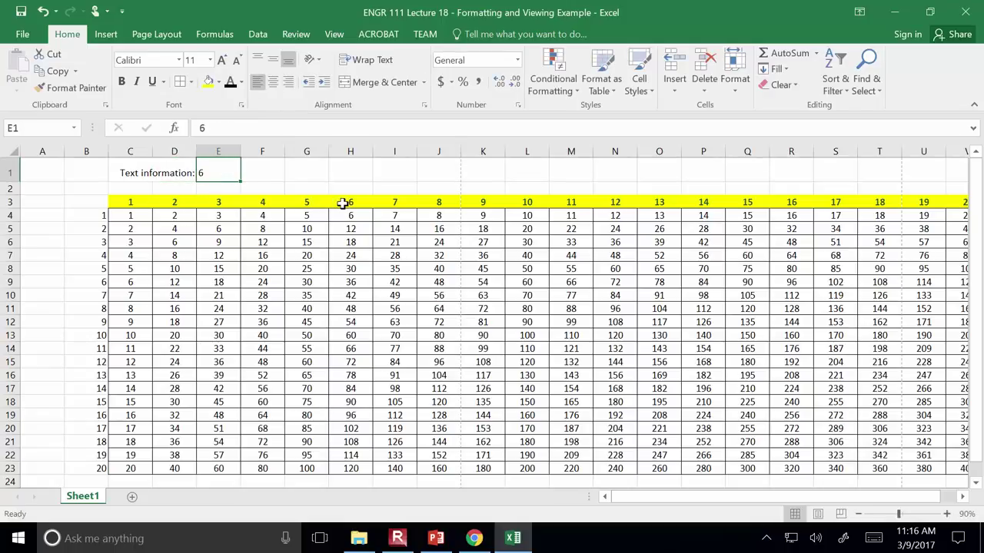
click(351, 215)
click(166, 167)
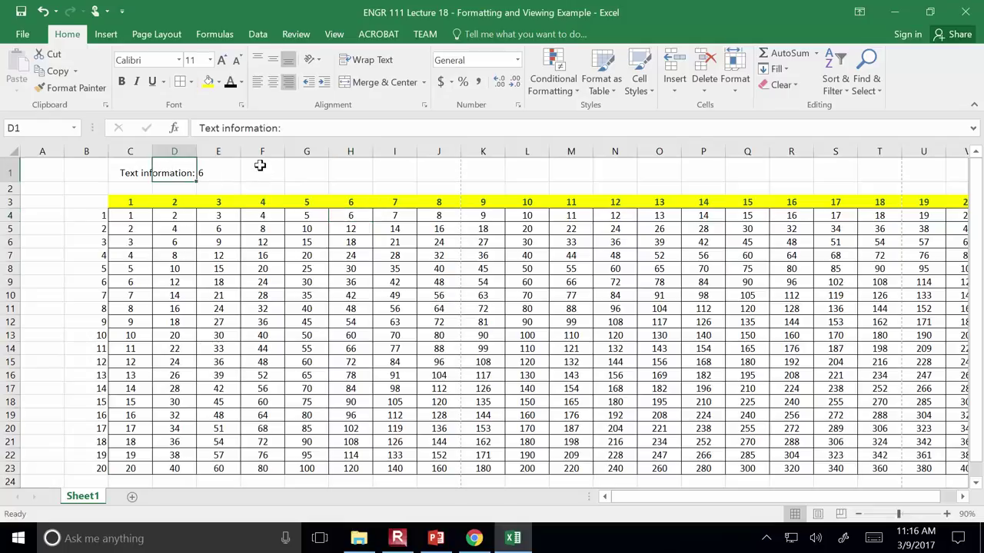
click(347, 169)
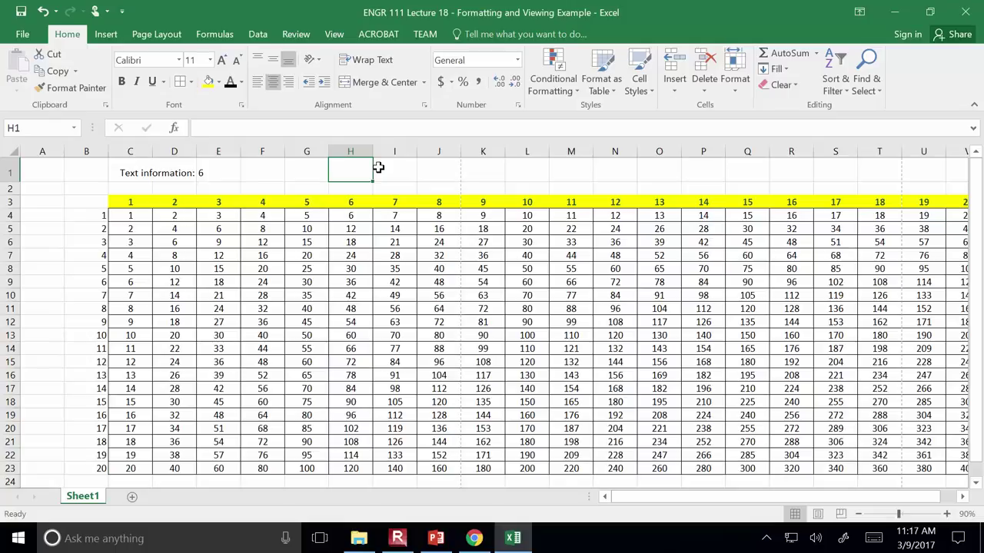
- Center the label text in cell D1 to compare it with the neighbouring value in E1
click(195, 169)
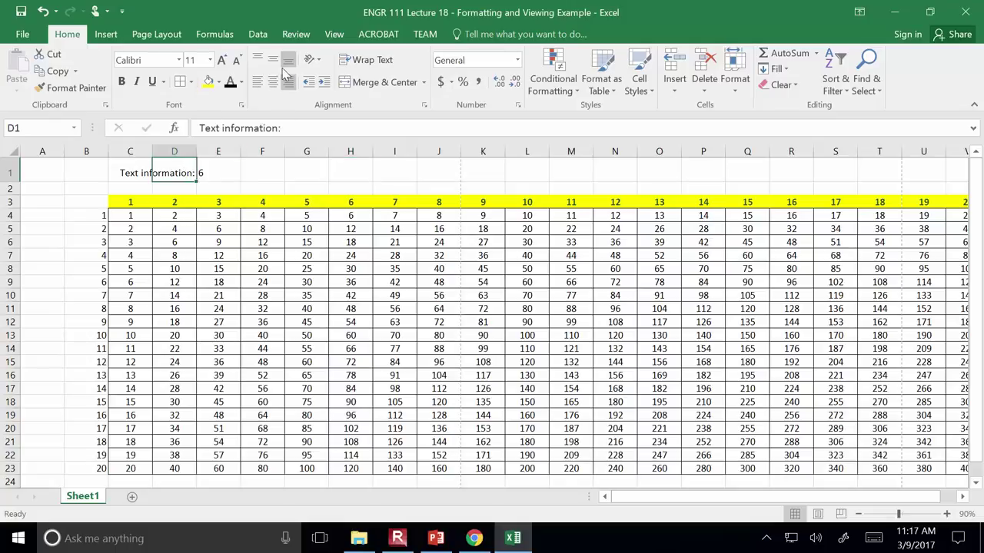
click(272, 82)
click(315, 171)
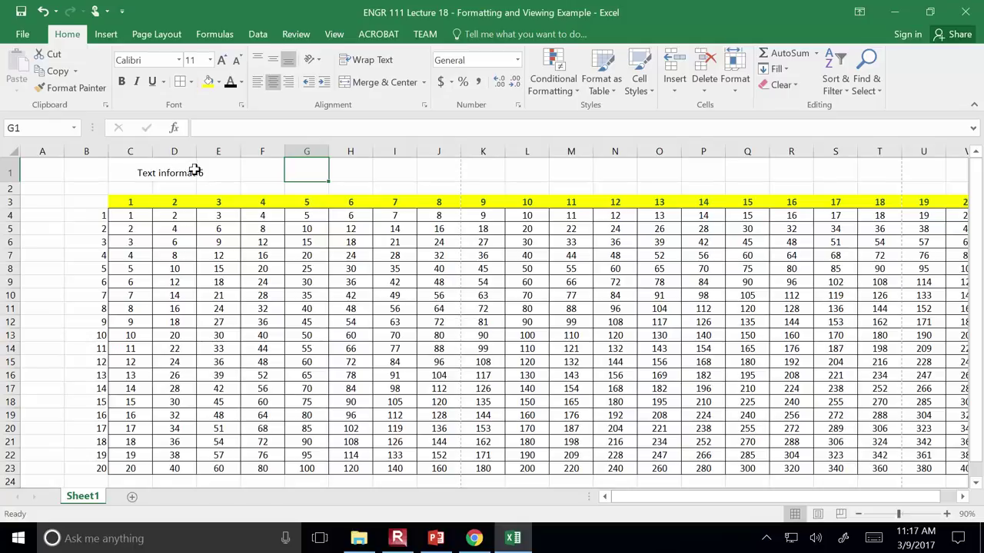
click(207, 166)
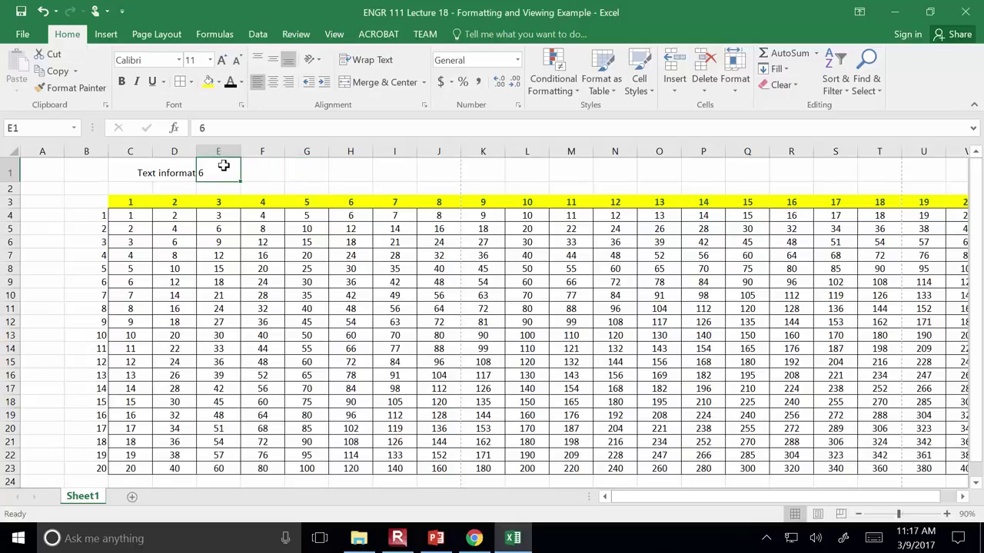
- Right-align the label in cell D1 and switch it to left alignment to compare it with the value in E1
click(183, 165)
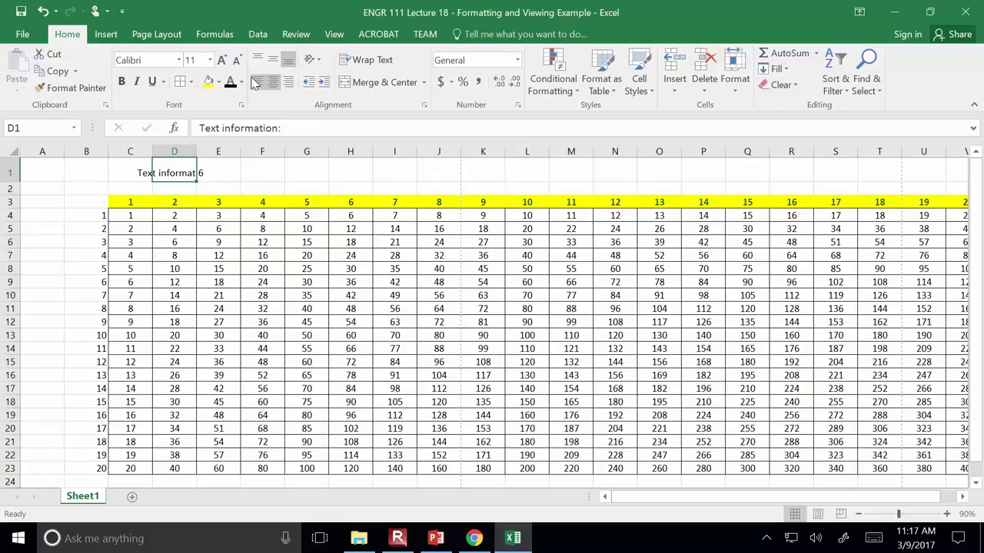
click(289, 82)
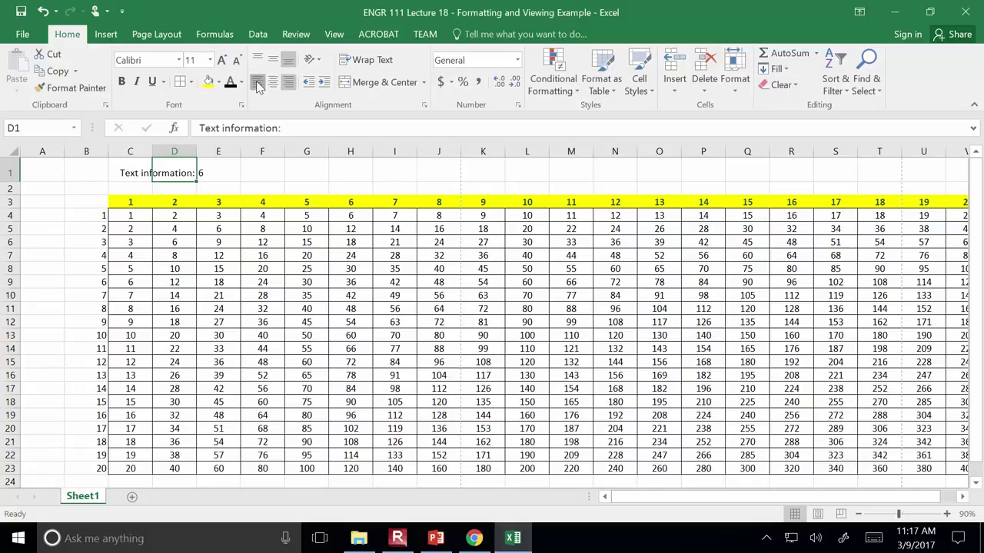
click(258, 82)
click(231, 174)
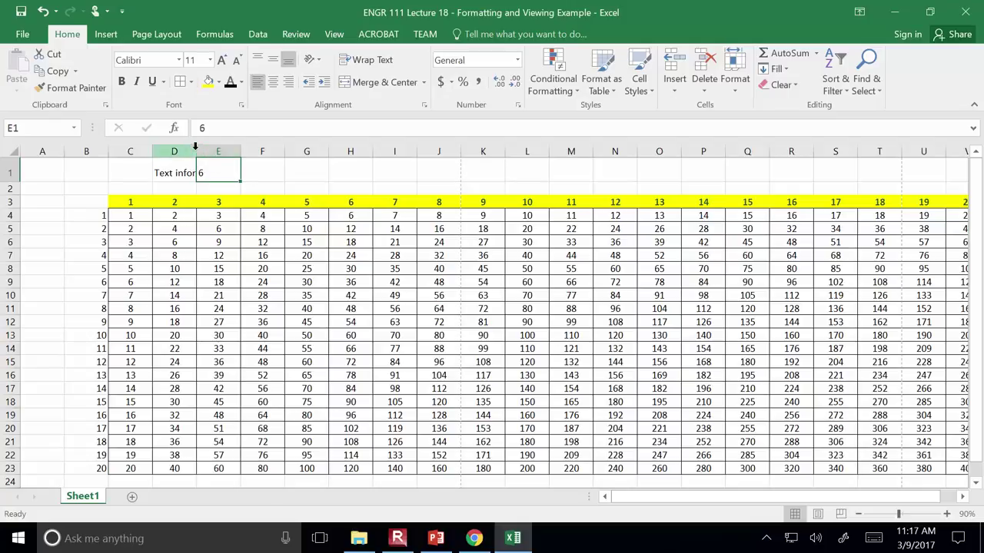
- Try widening column D, undo the width change, and right-align the label in cell D1
drag(197, 150, 268, 149)
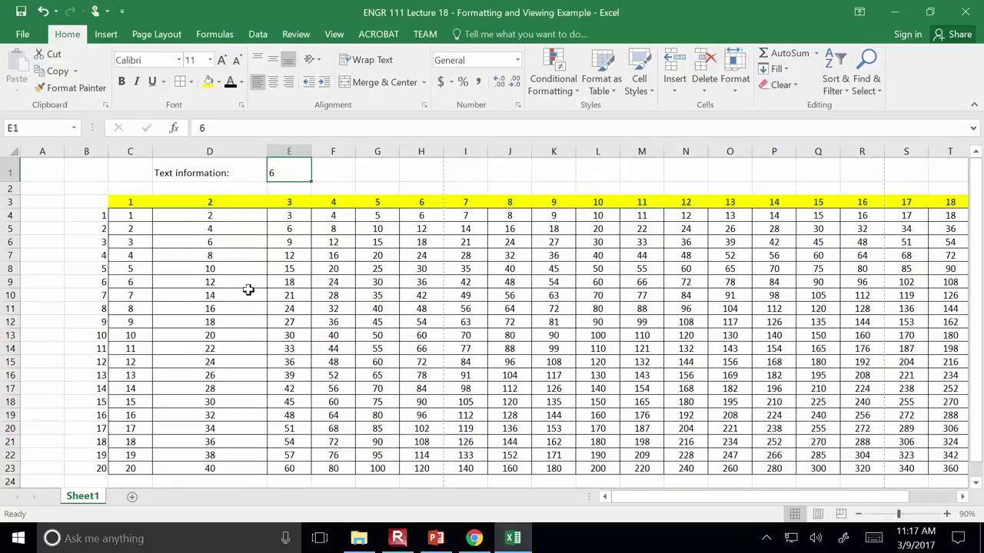
key(ctrl+z)
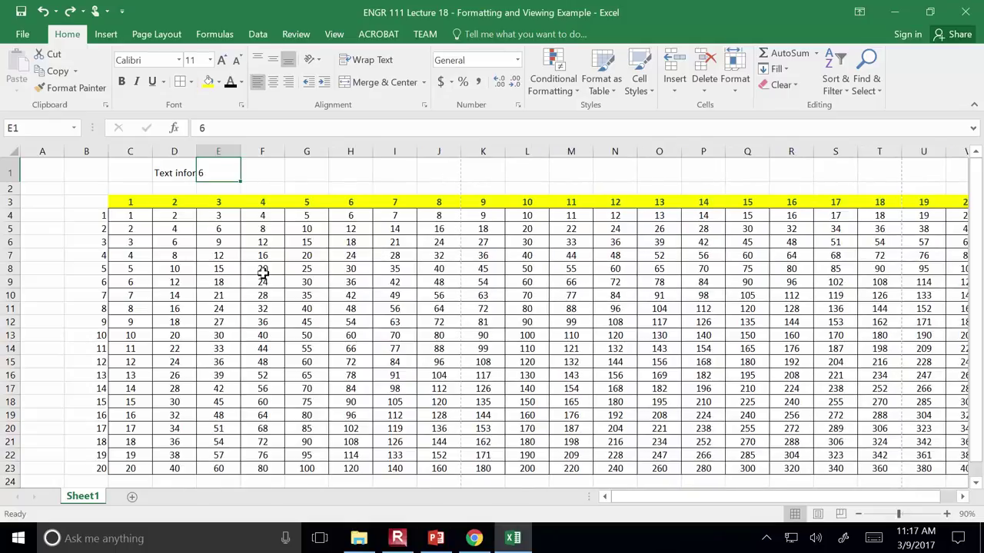
click(188, 170)
click(288, 81)
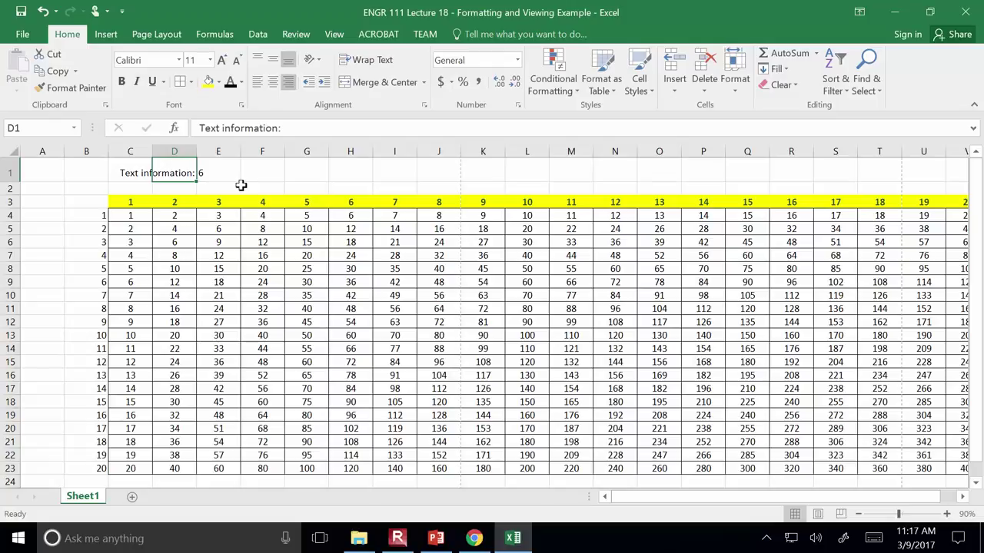
- Switch to PowerPoint, present the slide about cell alignment and text orientation, and return to the Excel workbook
click(435, 538)
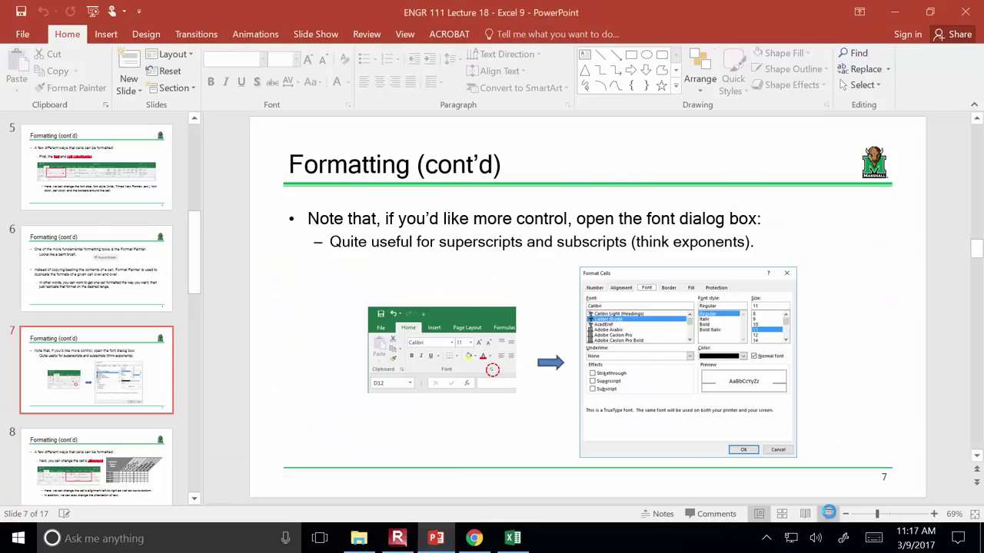
click(828, 514)
key(Right)
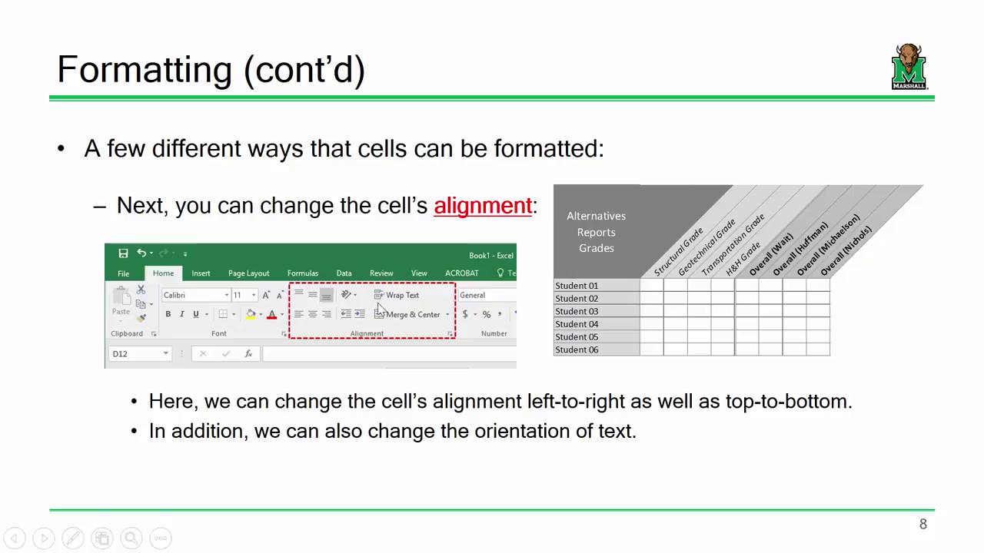
key(Escape)
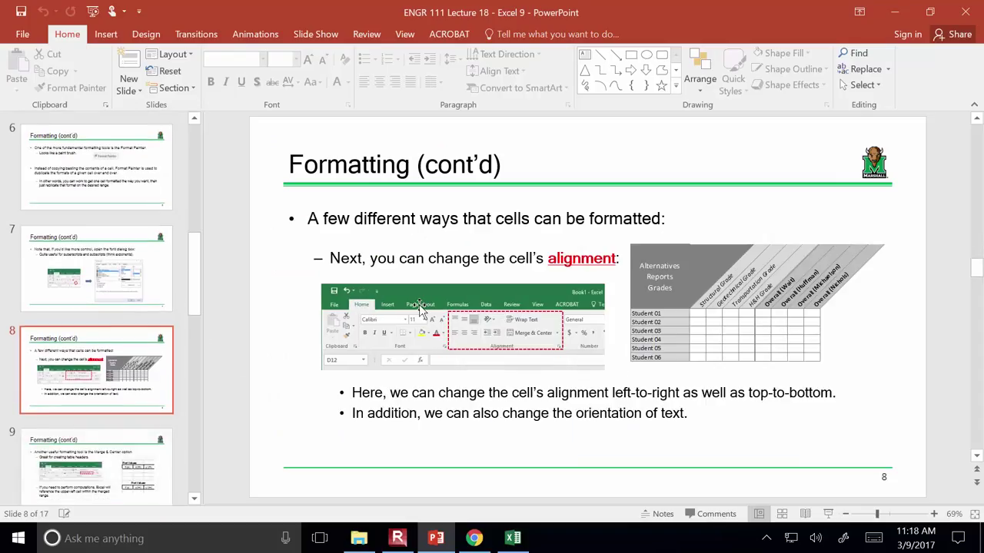
click(513, 539)
click(498, 379)
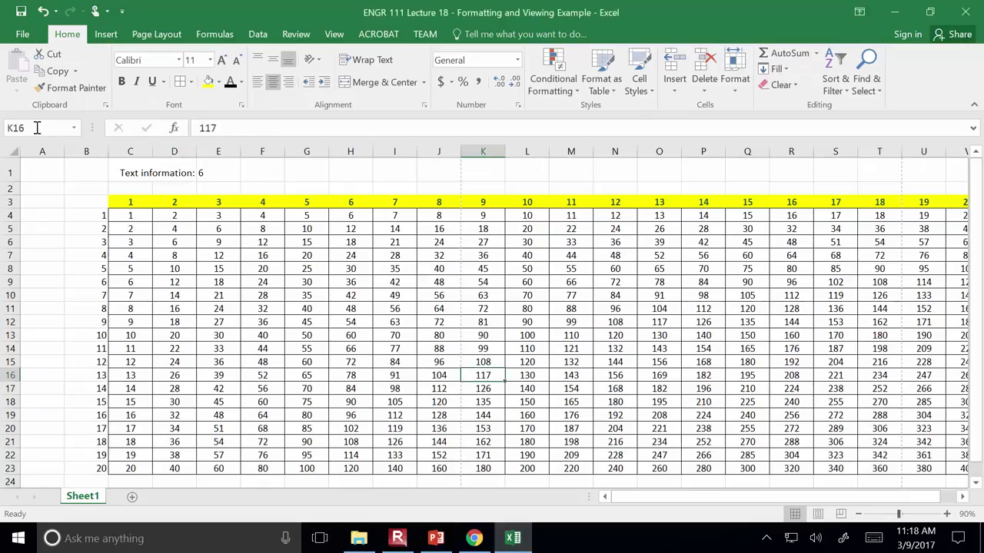
- Clear the label in cell D1 and the number in cell E1
click(128, 176)
key(Right)
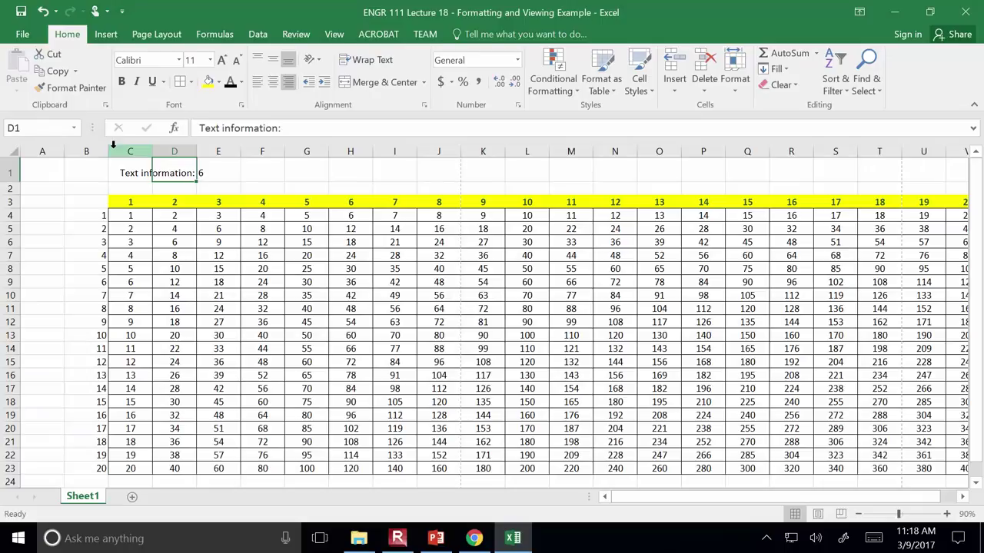
key(Delete)
key(Right)
key(Delete)
- Enter the heading "This is the title of my data table" in cell C1
key(Left)
key(Left)
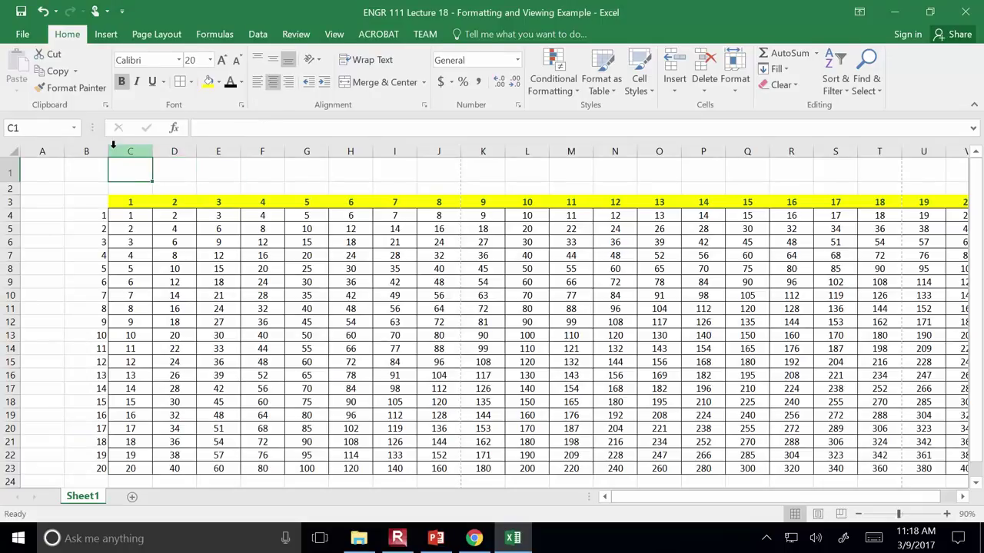
text(This is t)
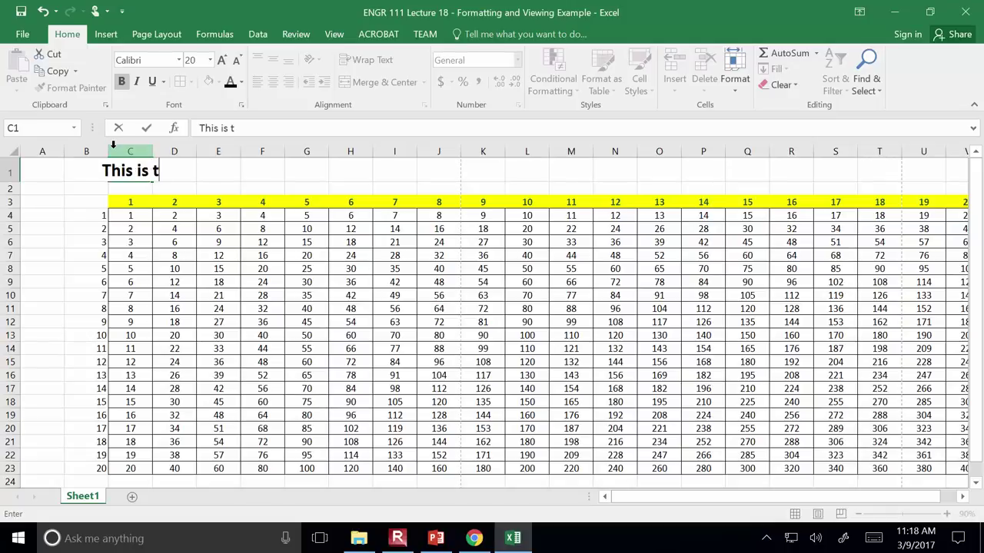
text(he title of my)
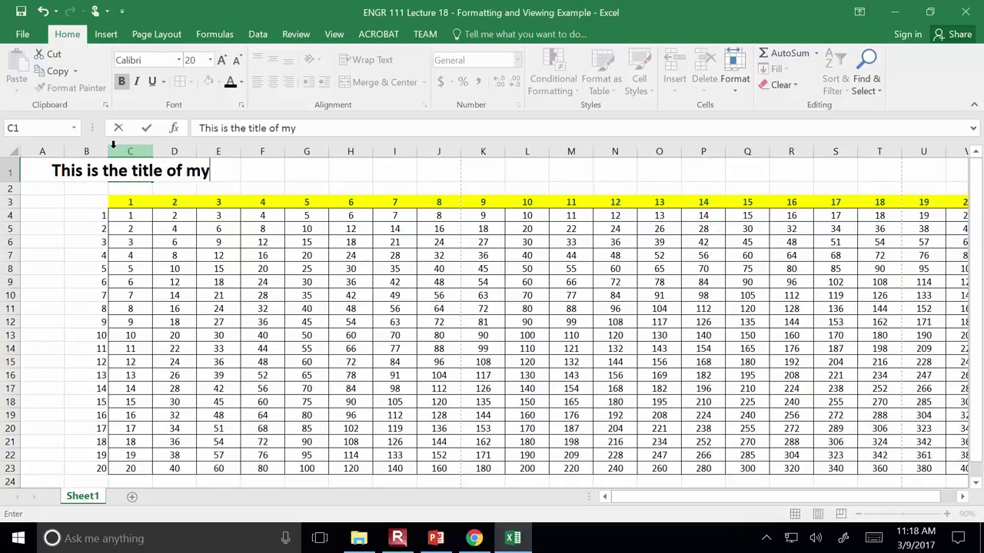
text( data table)
key(Return)
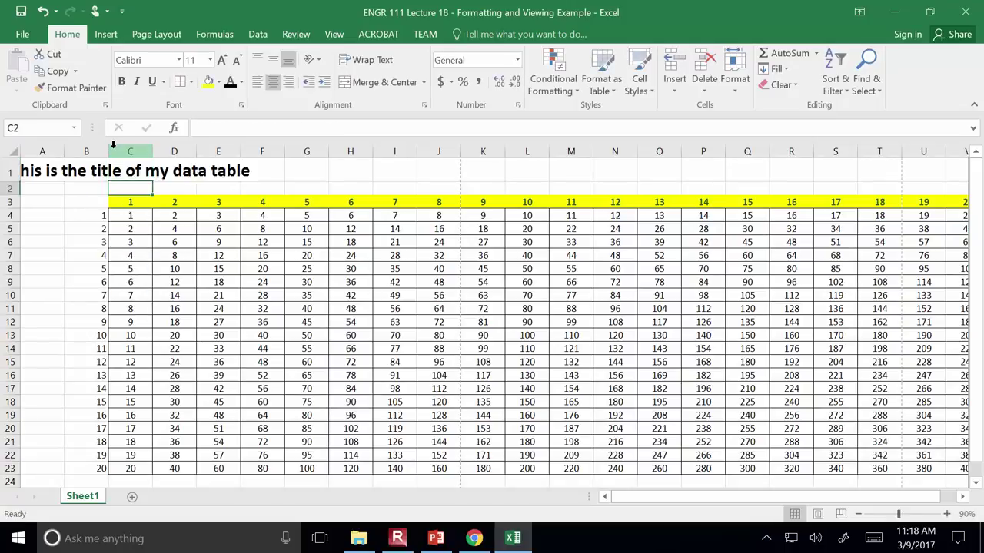
key(Up)
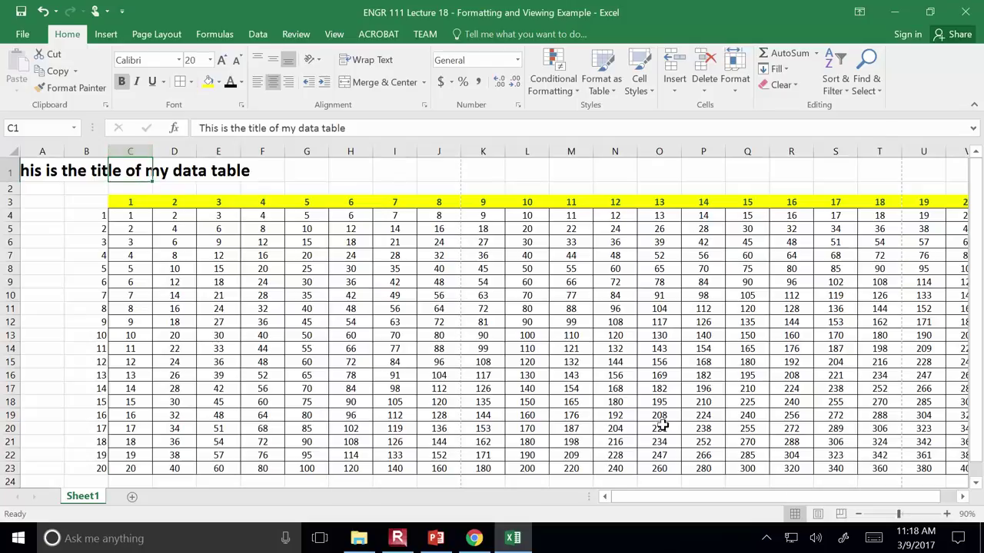
- Try copying the title from cell C1 to cell L1, and undo the paste
click(859, 514)
click(859, 514)
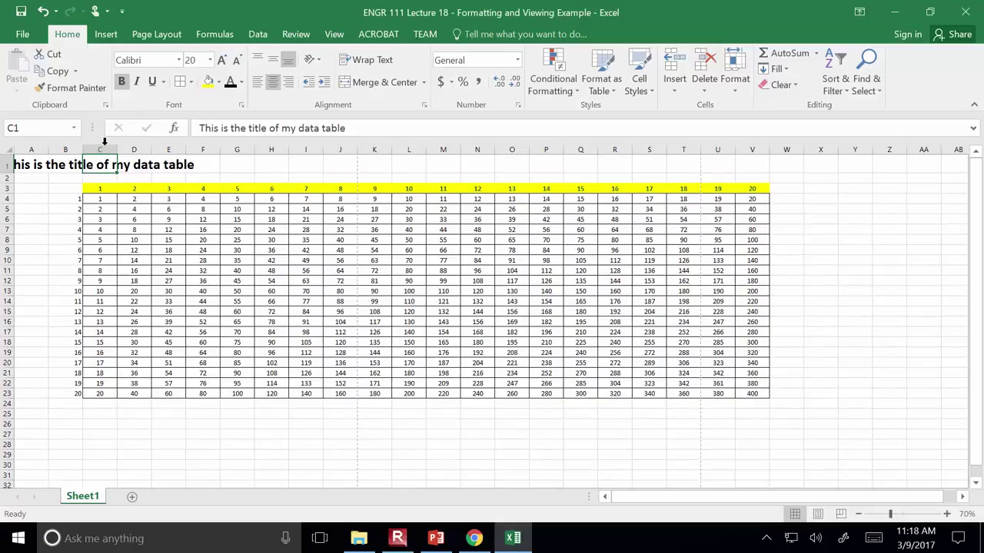
key(ctrl+c)
click(396, 165)
key(ctrl+v)
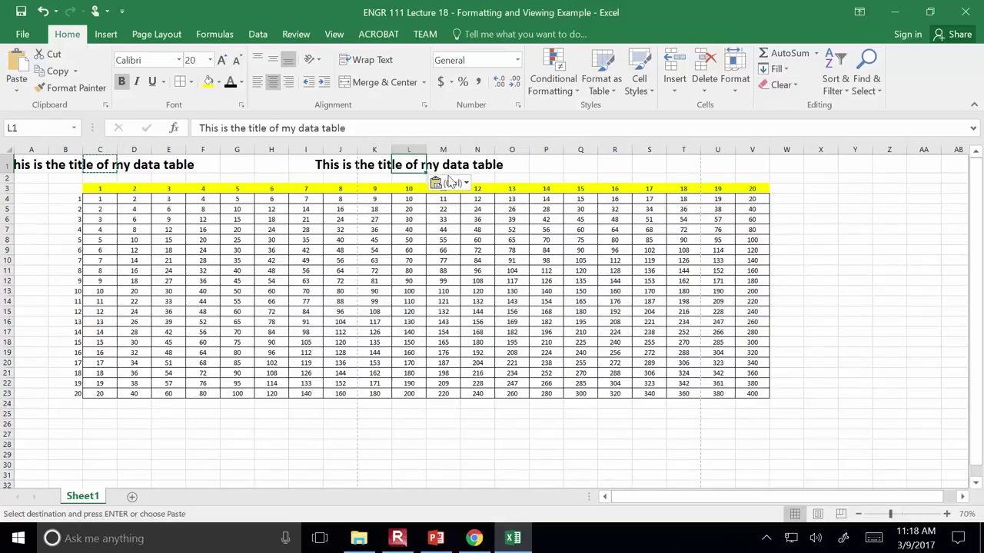
key(ctrl+z)
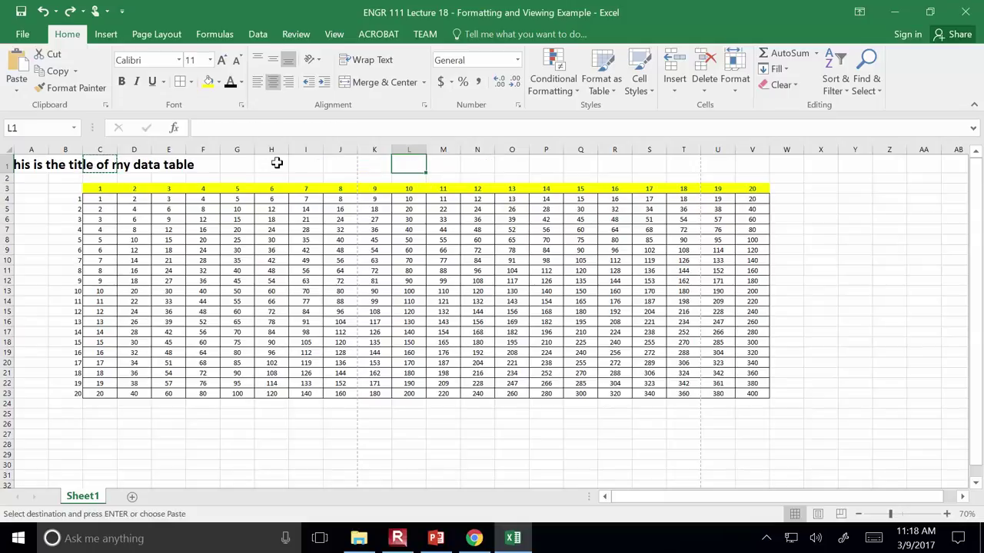
- Merge and center the title across cells C1 to V1, spanning all the table's columns
click(168, 178)
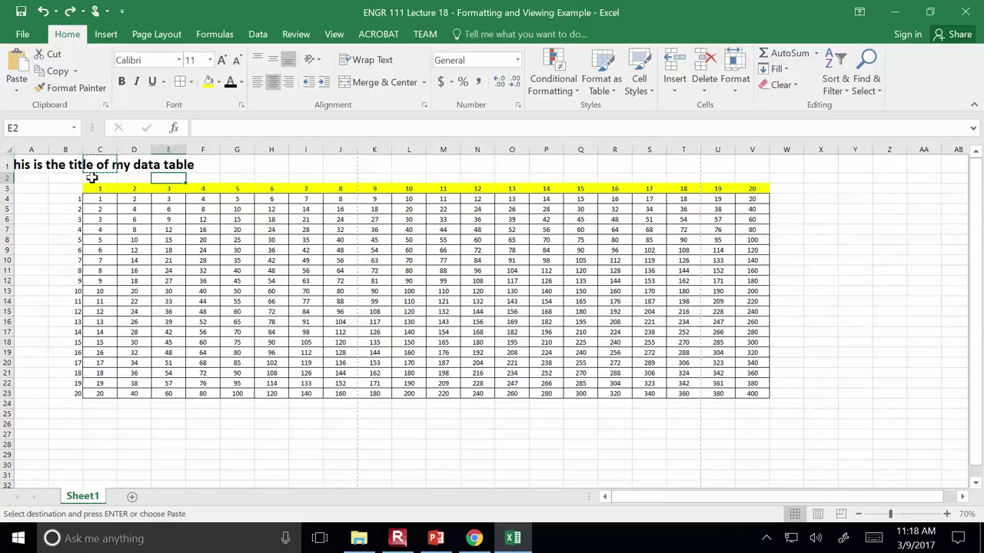
click(102, 163)
key(Right)
key(Right)
key(Right)
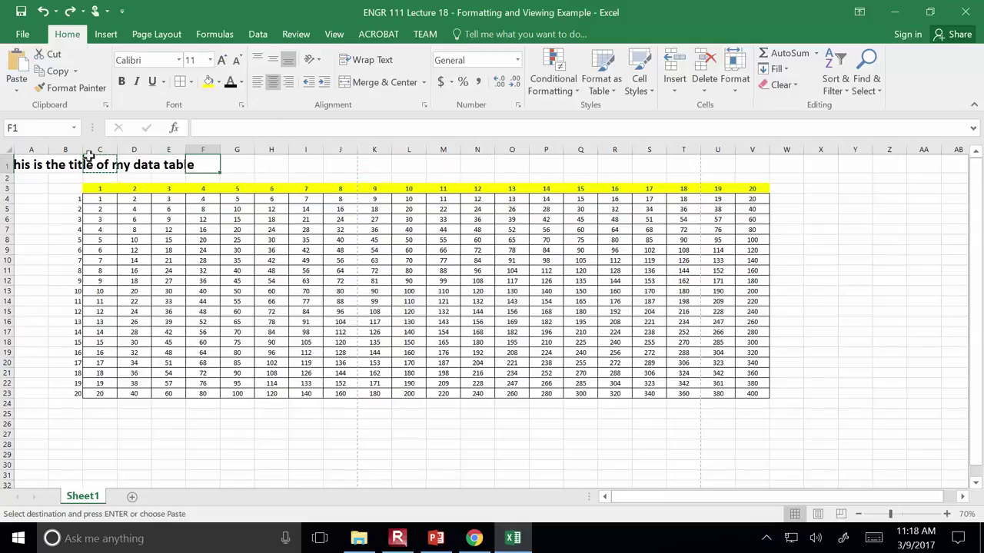
drag(106, 161, 737, 171)
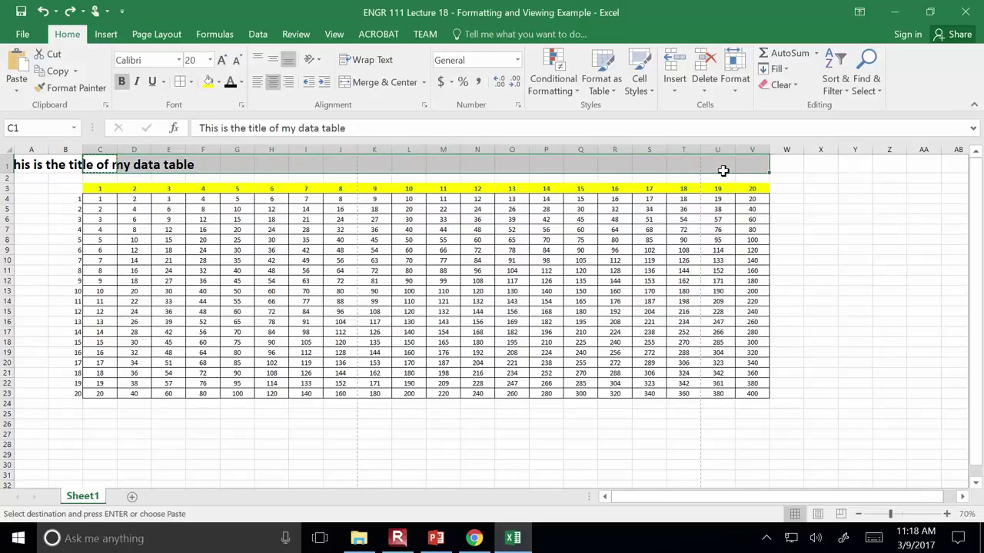
click(358, 86)
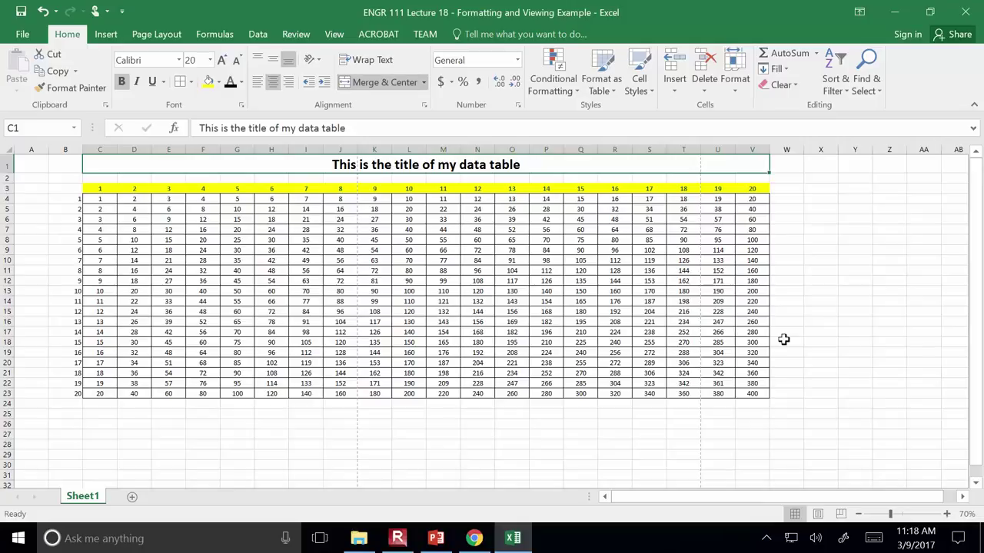
click(842, 345)
click(116, 158)
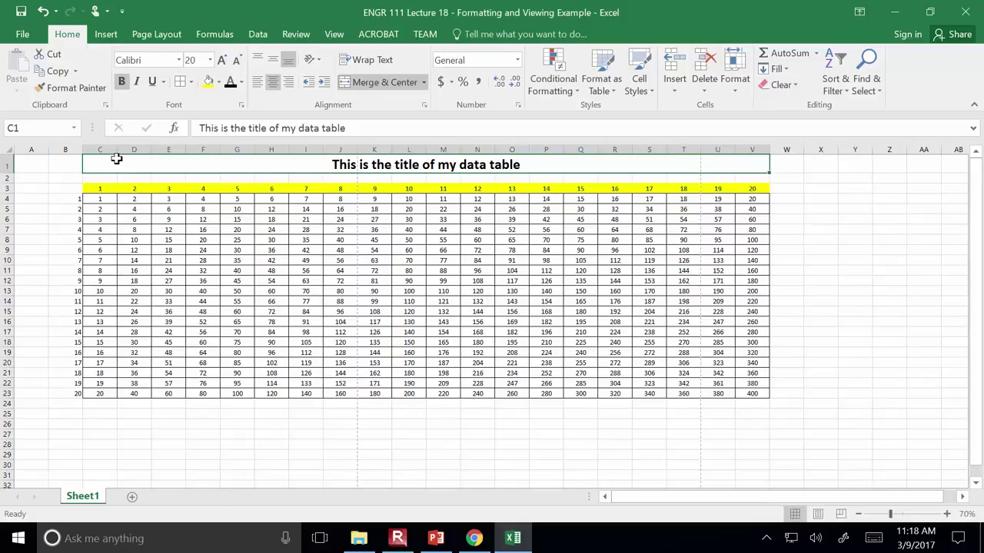
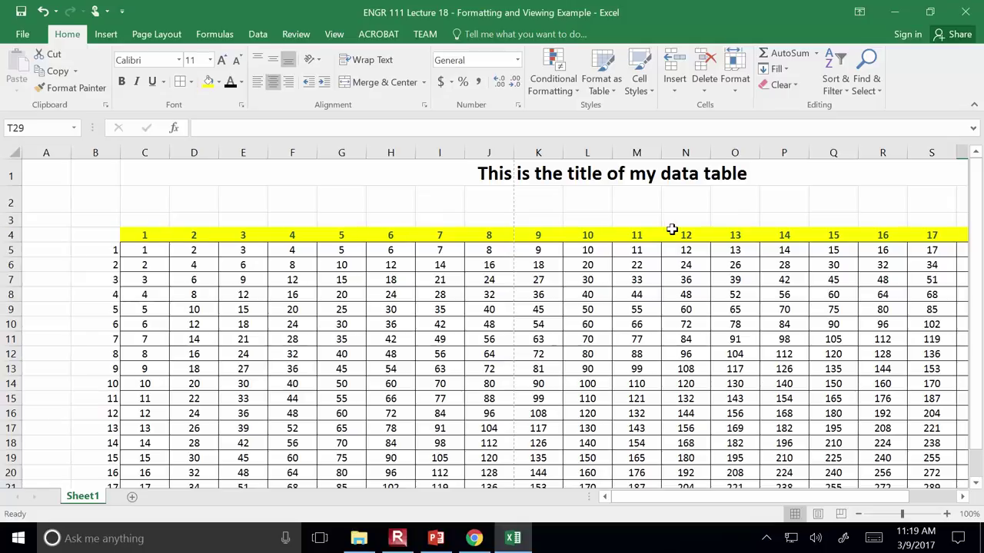
click(157, 199)
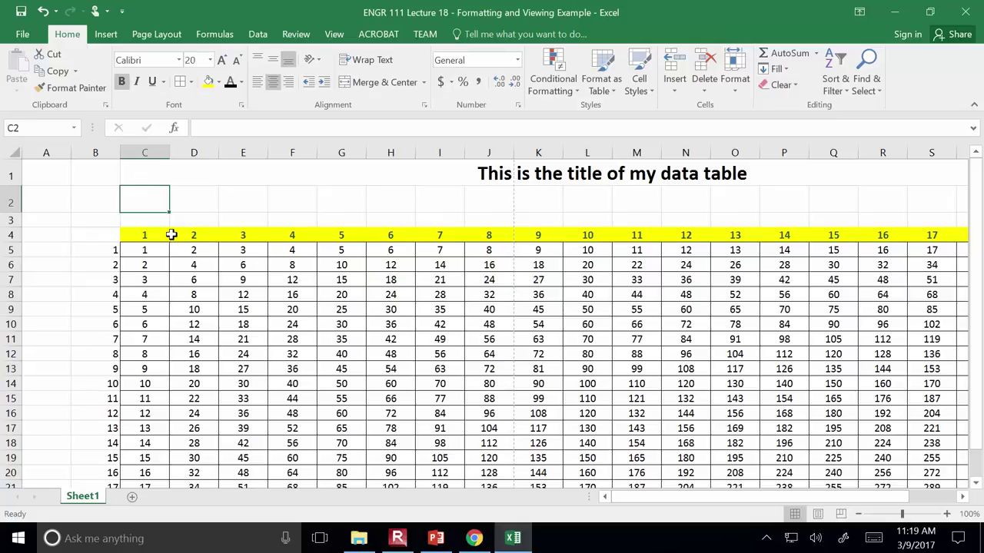
text(HOwell)
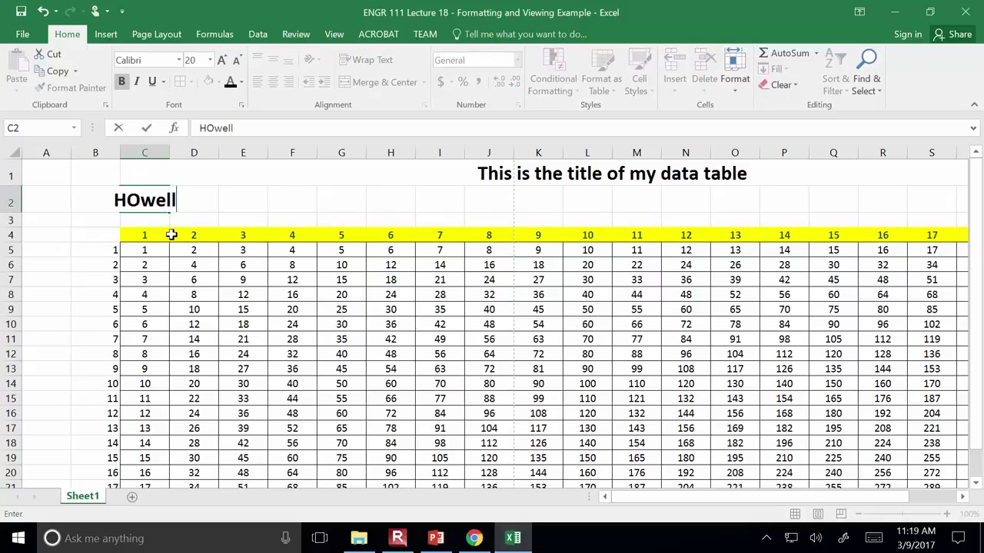
key(Escape)
key(Up)
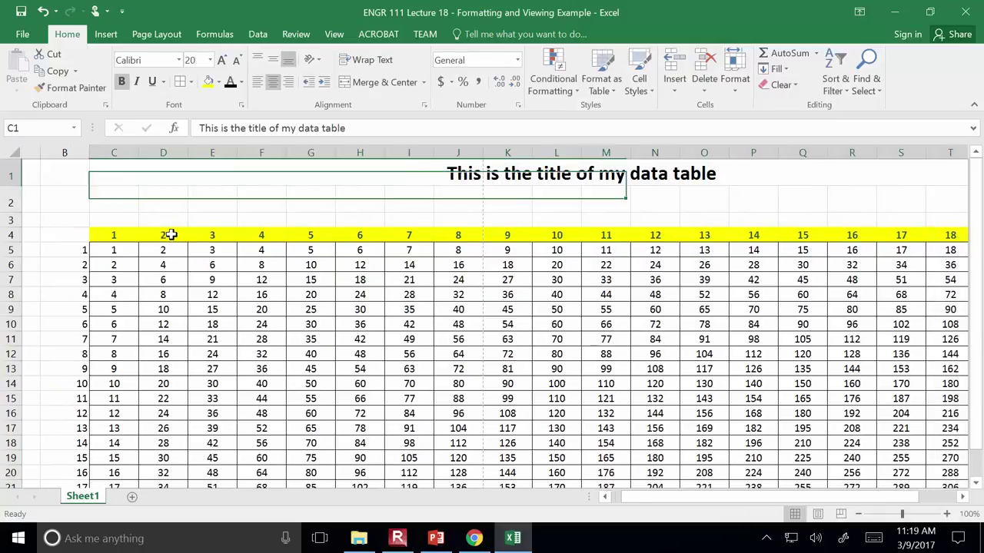
key(Down)
key(Left)
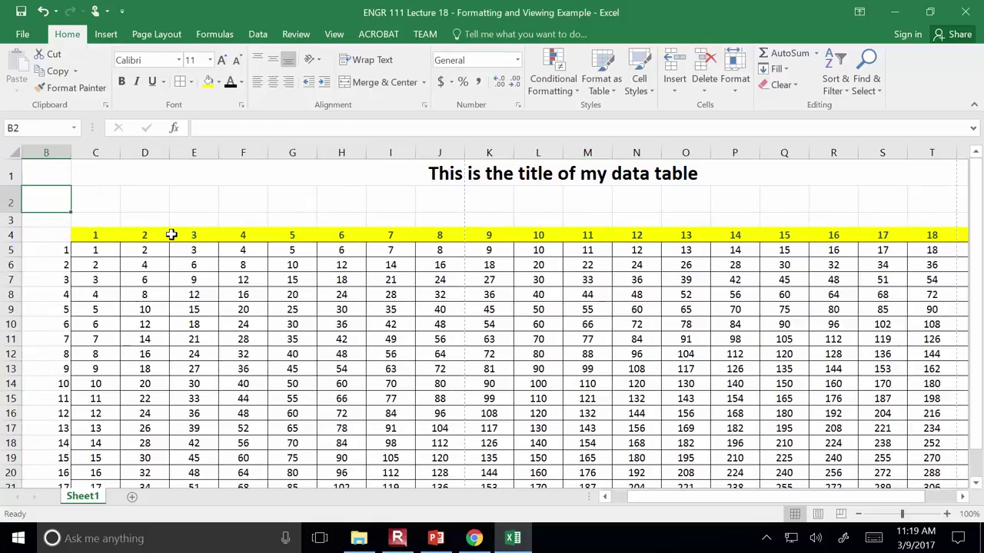
- Set the font size of the entire row 2 to 11
click(11, 202)
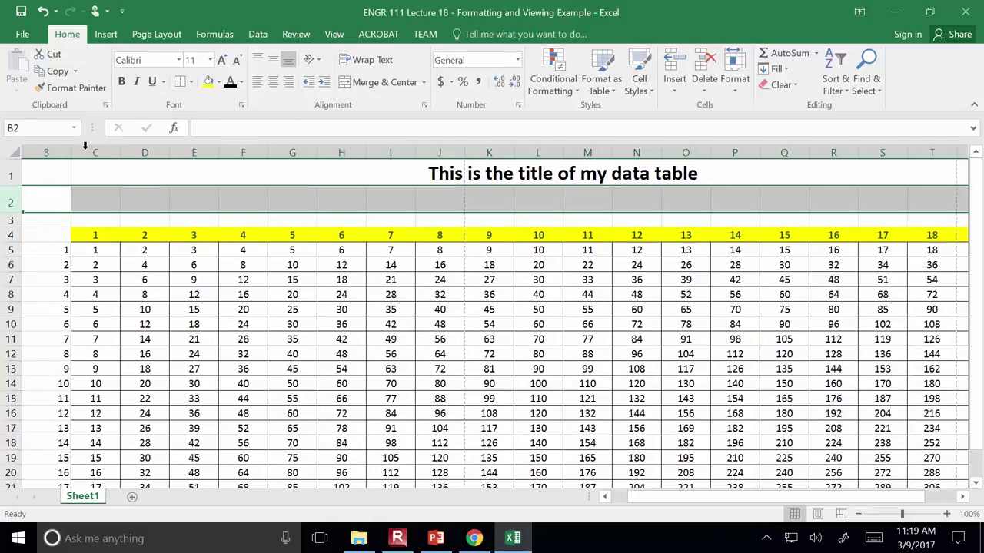
click(201, 60)
text(11)
key(Return)
- Enter the column label "Howell's Mill Road" in bold in cell C2
key(Right)
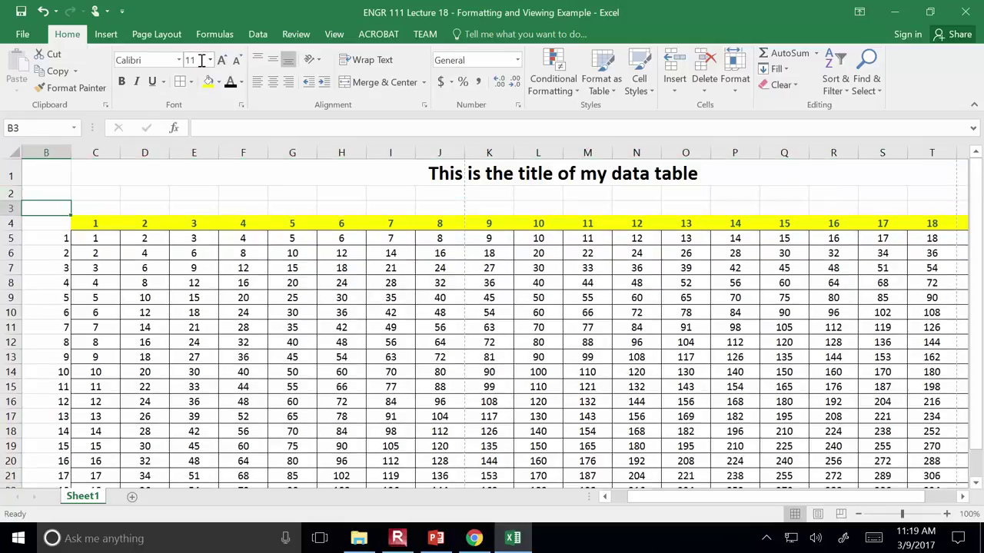
key(ctrl+b)
text(Howell')
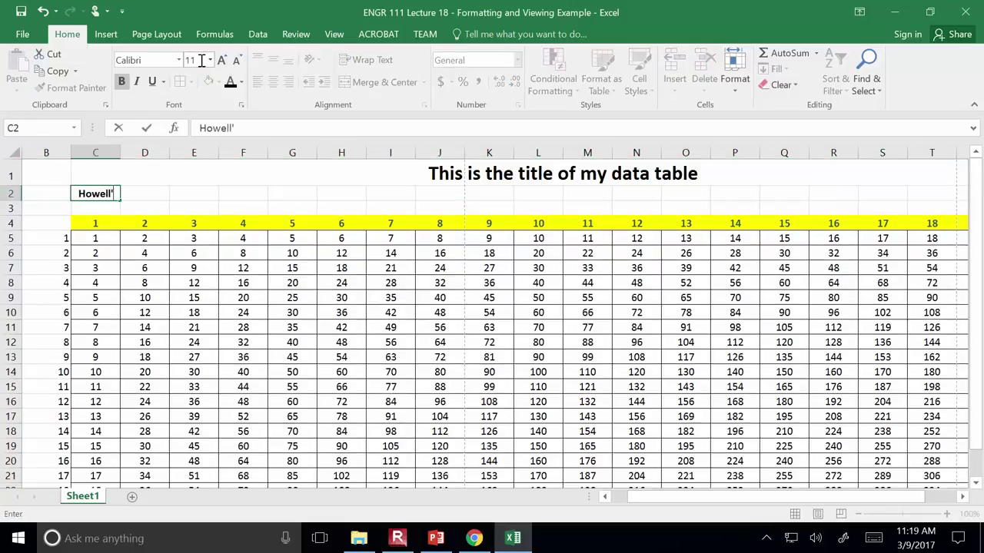
text(s Mill Roat)
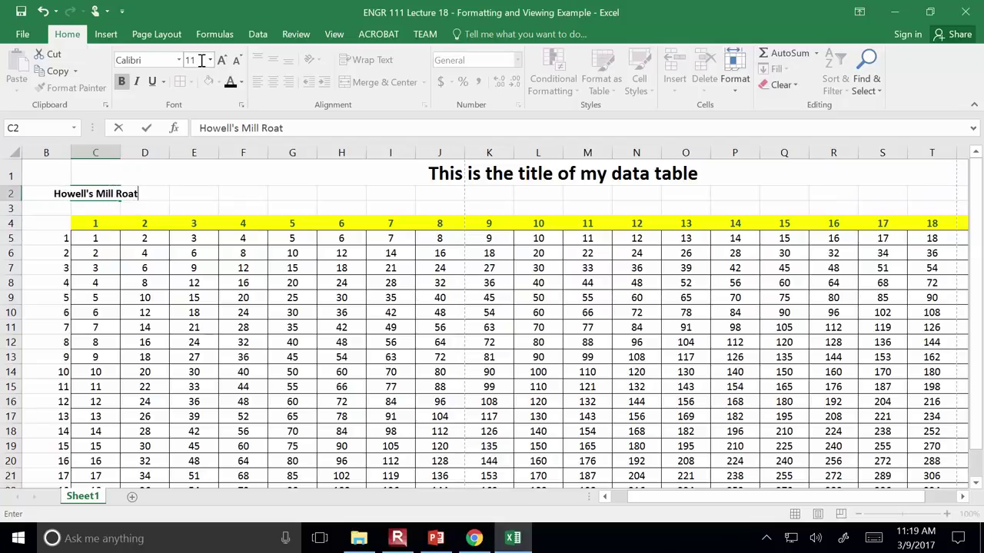
key(BackSpace)
text(d)
key(Right)
- Enter the column label "Blue Sulphur Rd" in cell D2
text(Blue SUI)
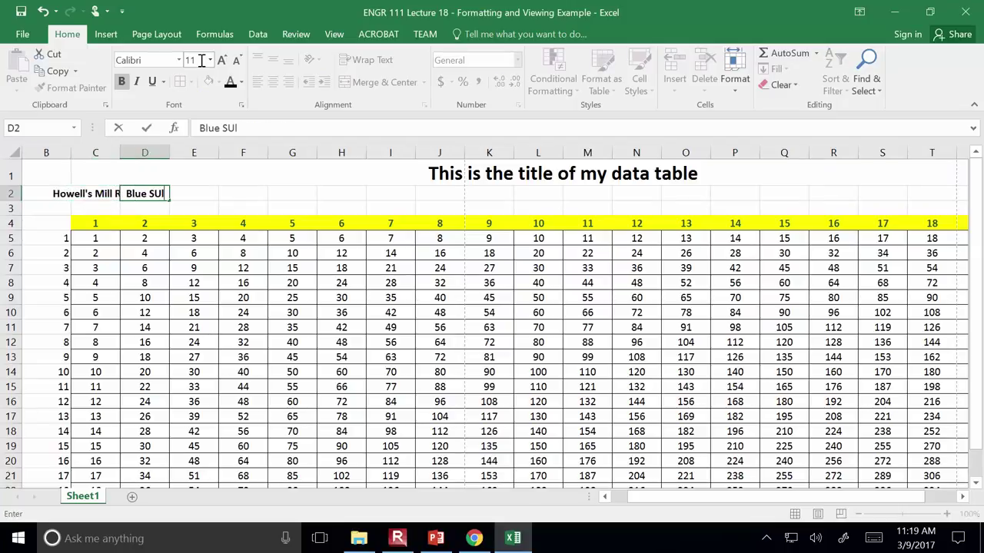
text(phur Rd)
key(Return)
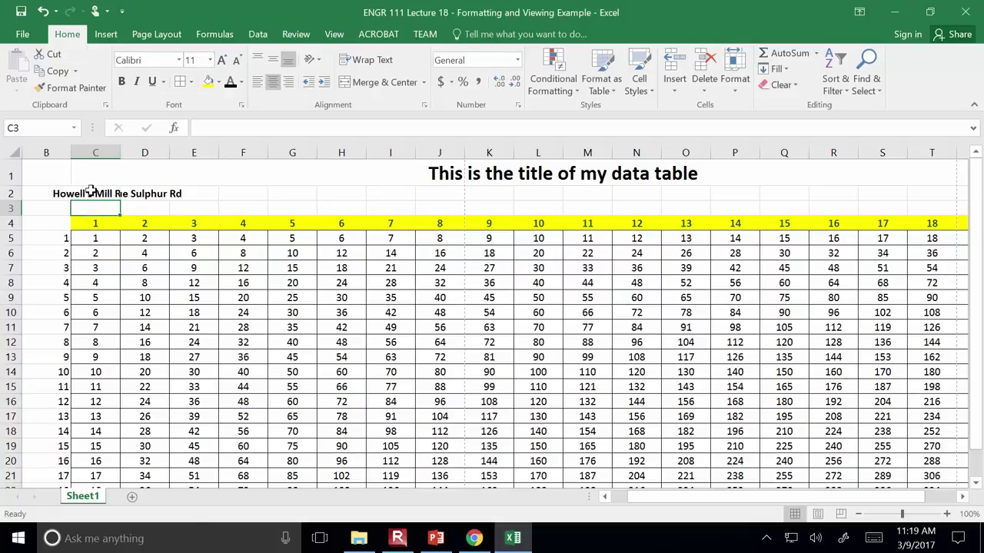
- Widen columns C and D enough to fit the full road labels in row 2
click(131, 192)
click(102, 192)
click(134, 192)
click(83, 194)
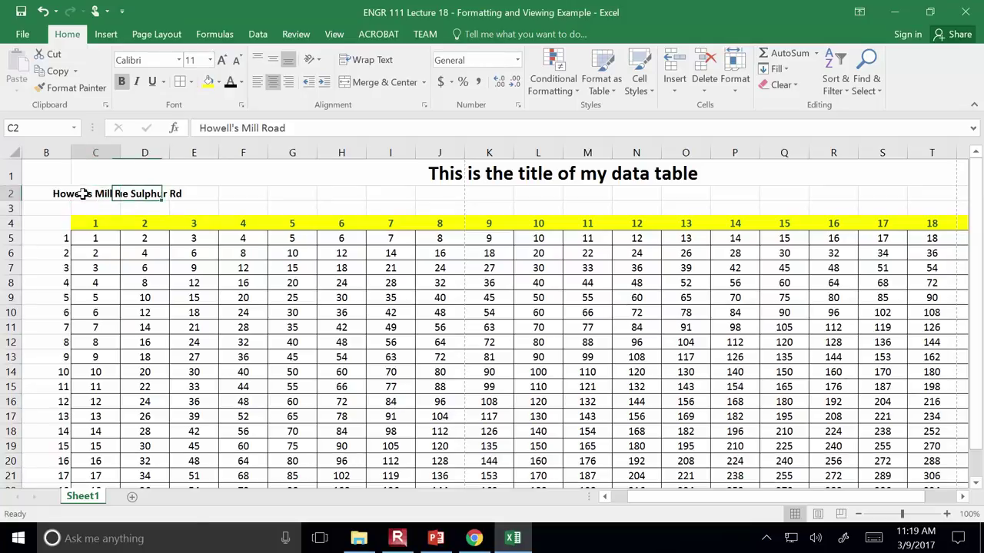
click(154, 190)
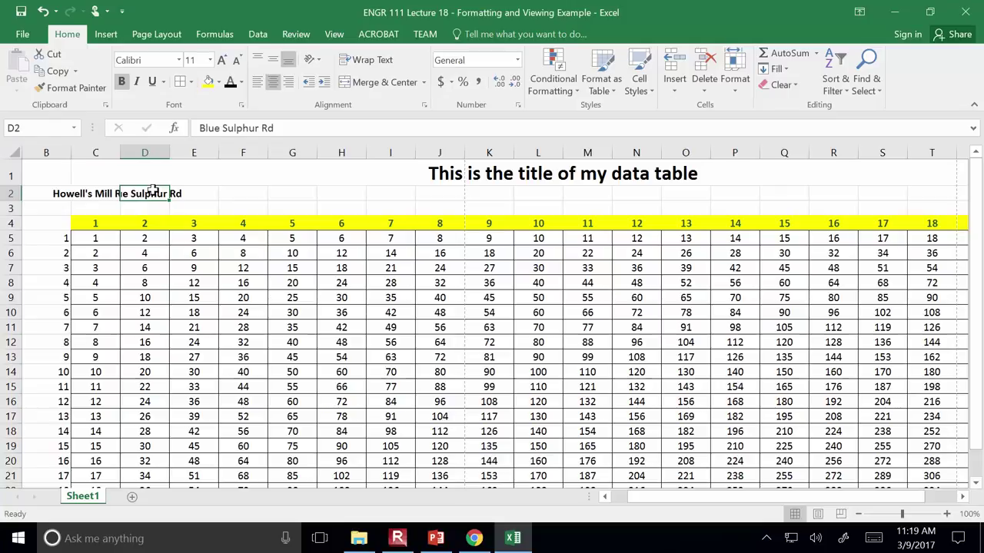
drag(121, 153, 270, 150)
click(165, 153)
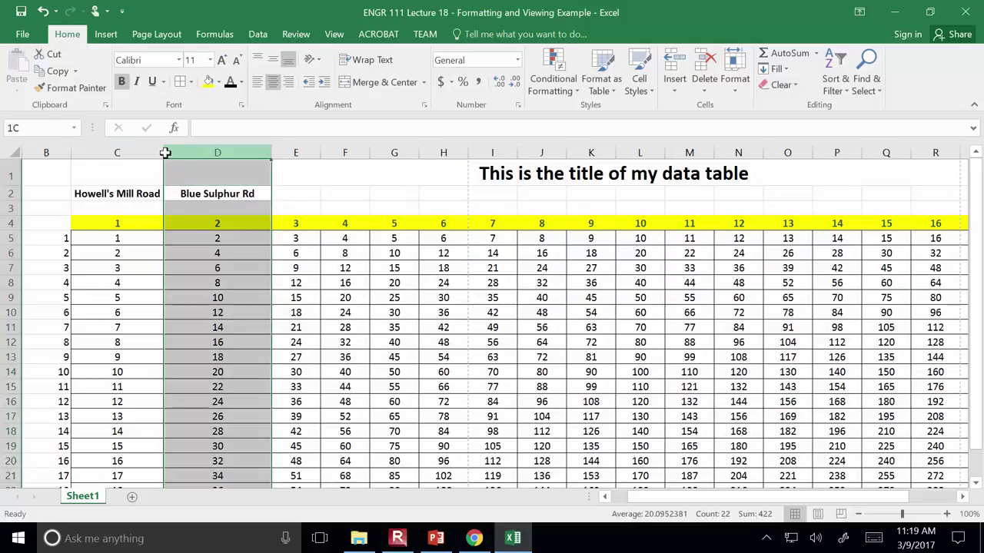
drag(165, 153, 180, 153)
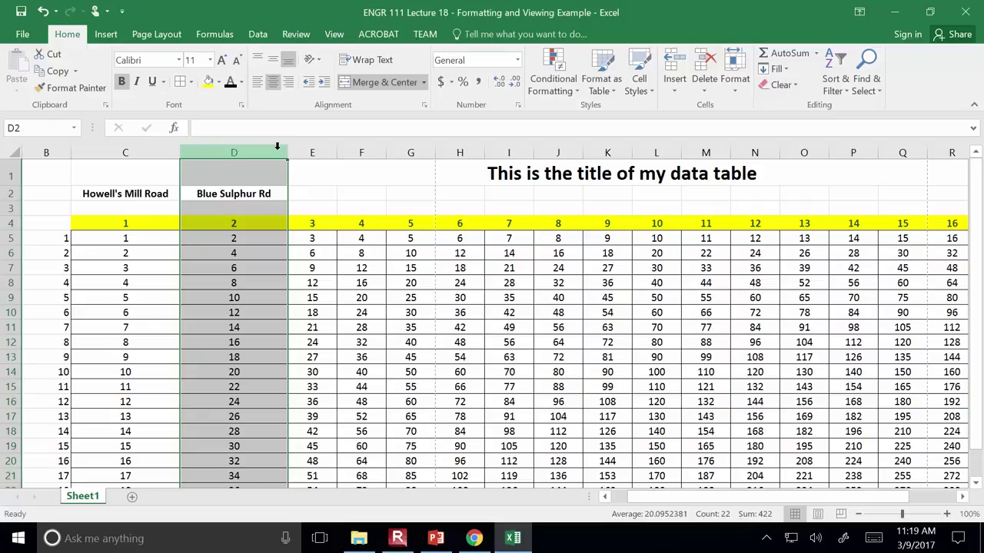
- Undo the widening of columns C and D, restoring the label "Blue Sulphur Rd" in cell D2
key(ctrl+z)
key(ctrl+z)
key(ctrl+z)
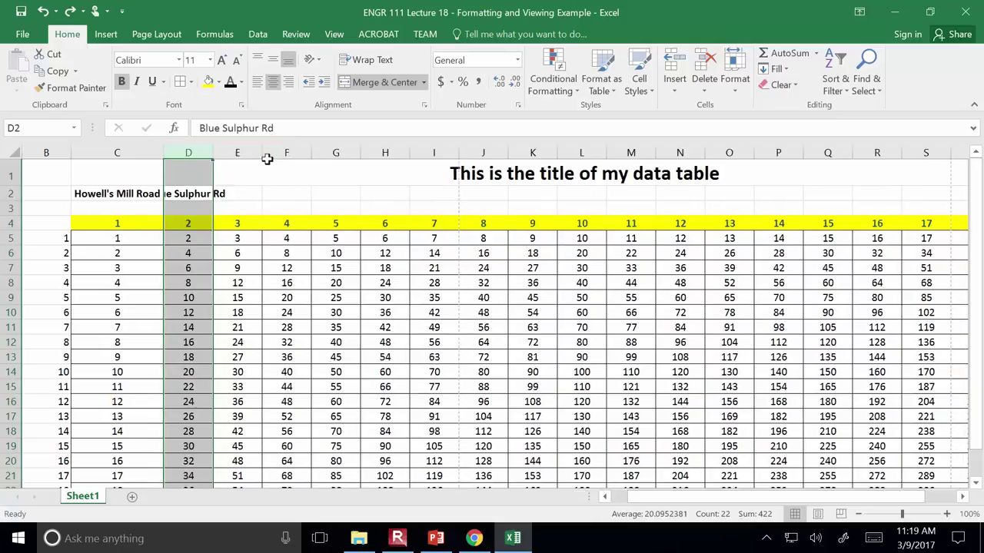
key(ctrl+z)
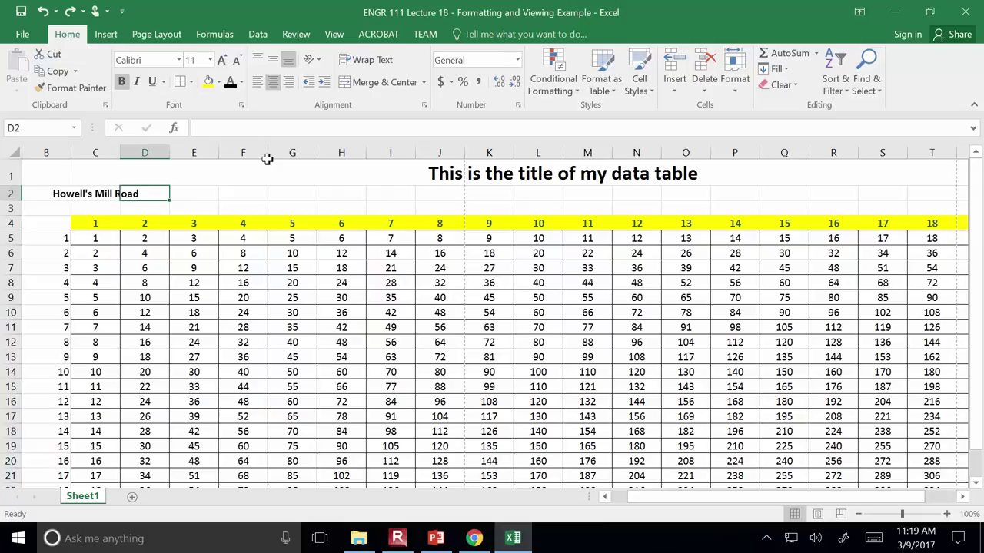
key(ctrl+y)
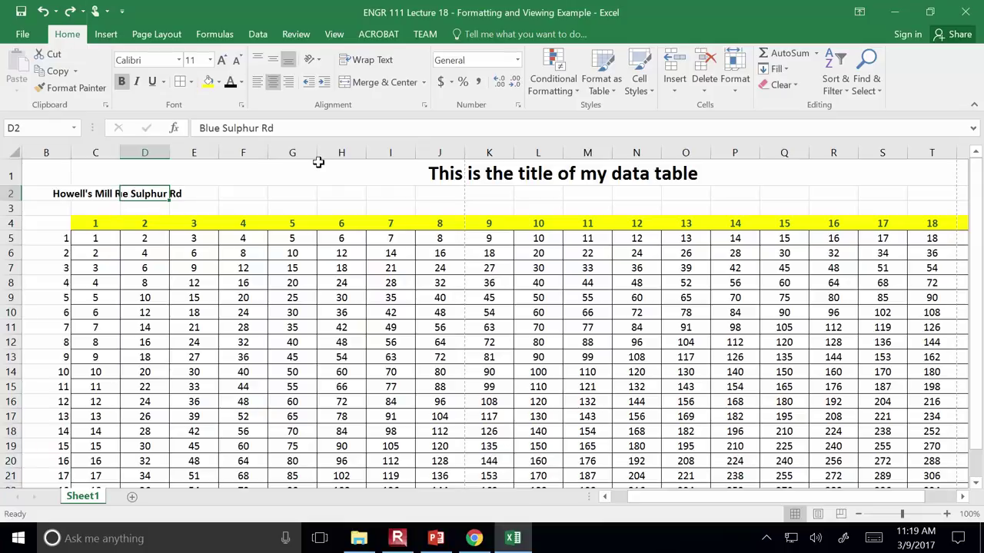
- Apply Wrap Text to the road labels in cells C2 and D2
click(288, 195)
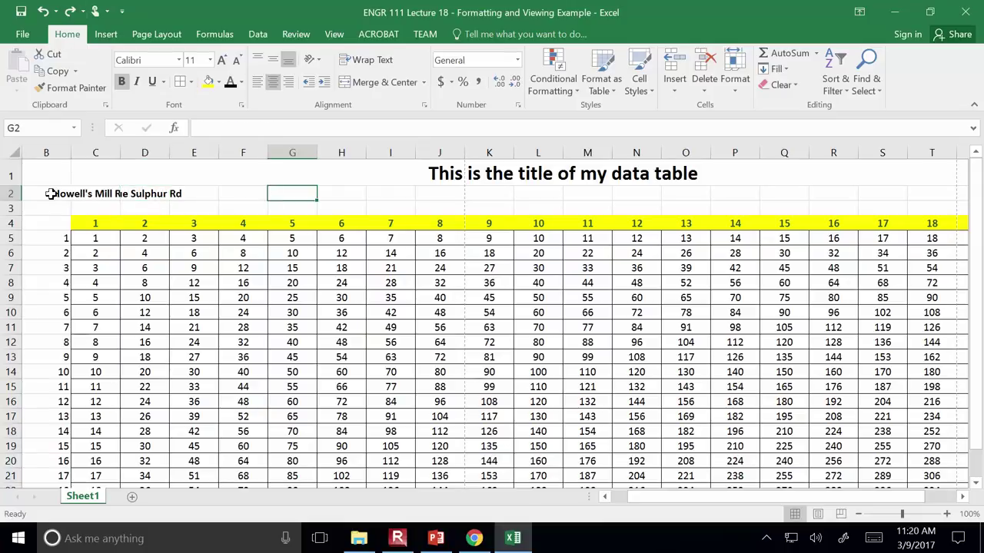
drag(85, 193, 135, 192)
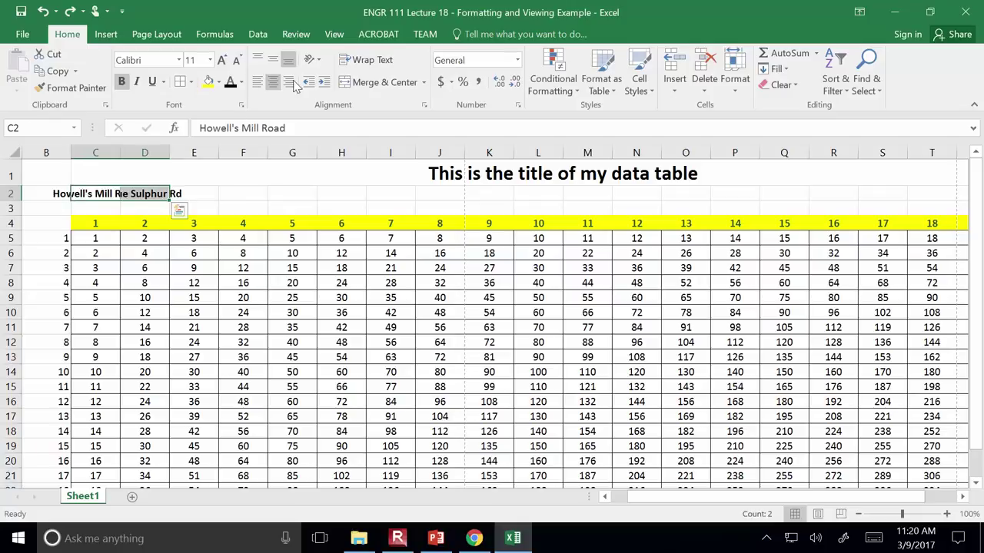
click(381, 61)
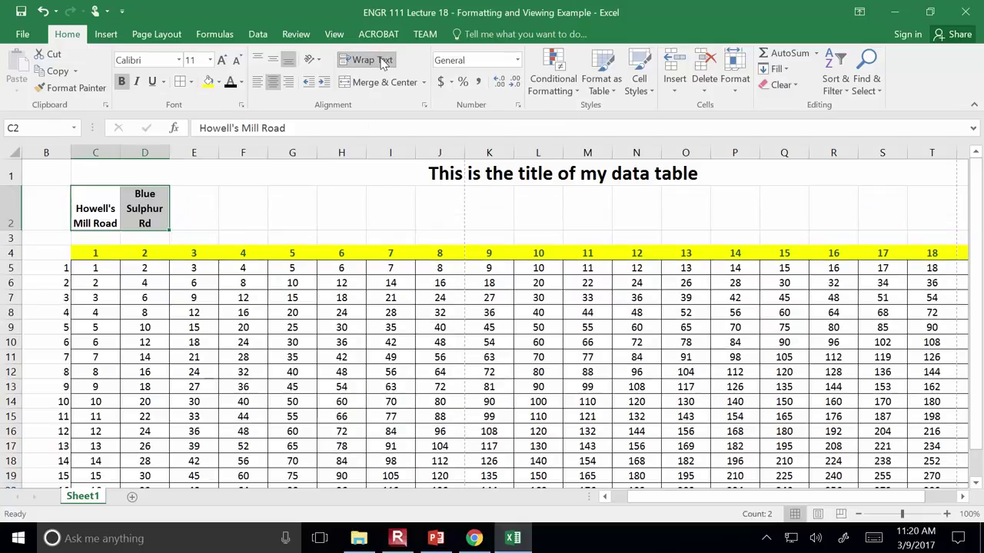
click(190, 201)
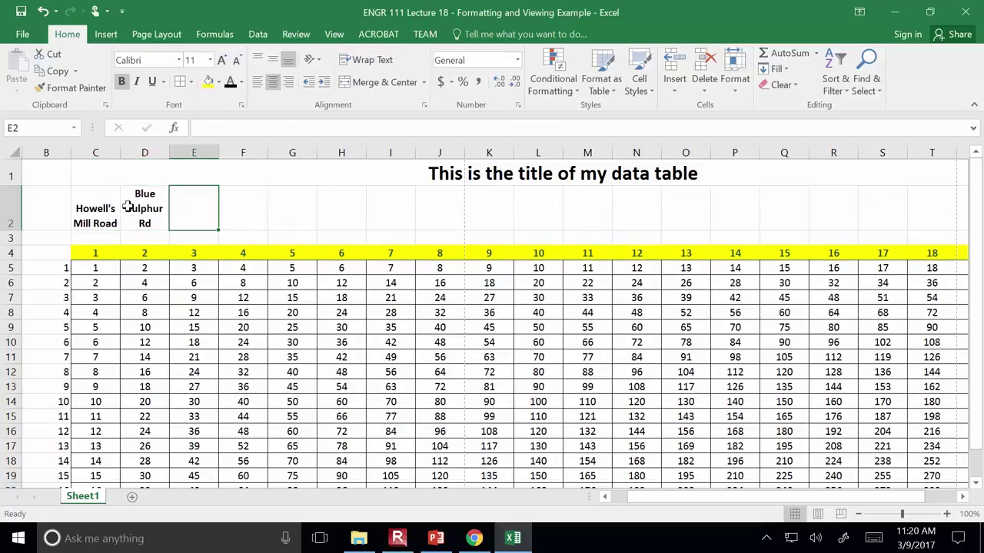
click(151, 202)
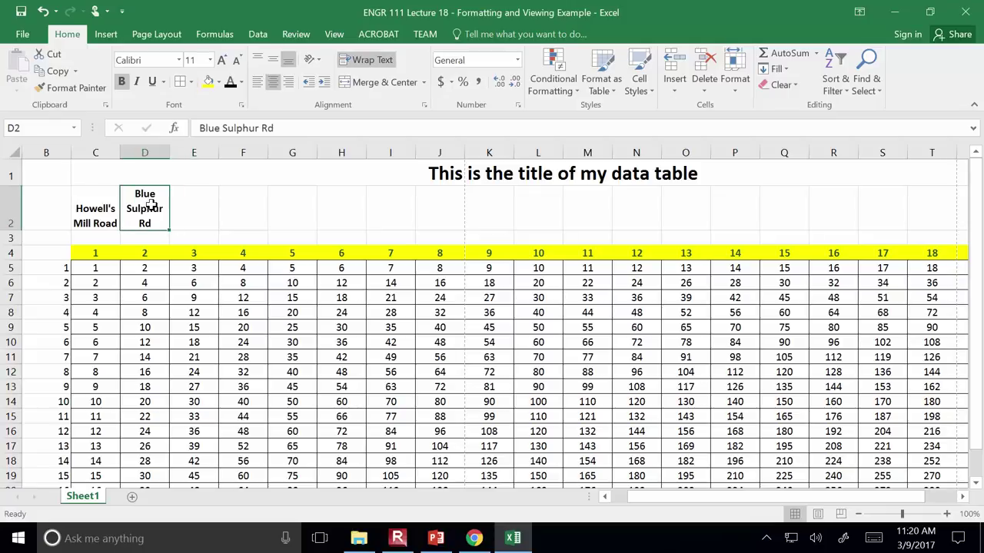
click(110, 206)
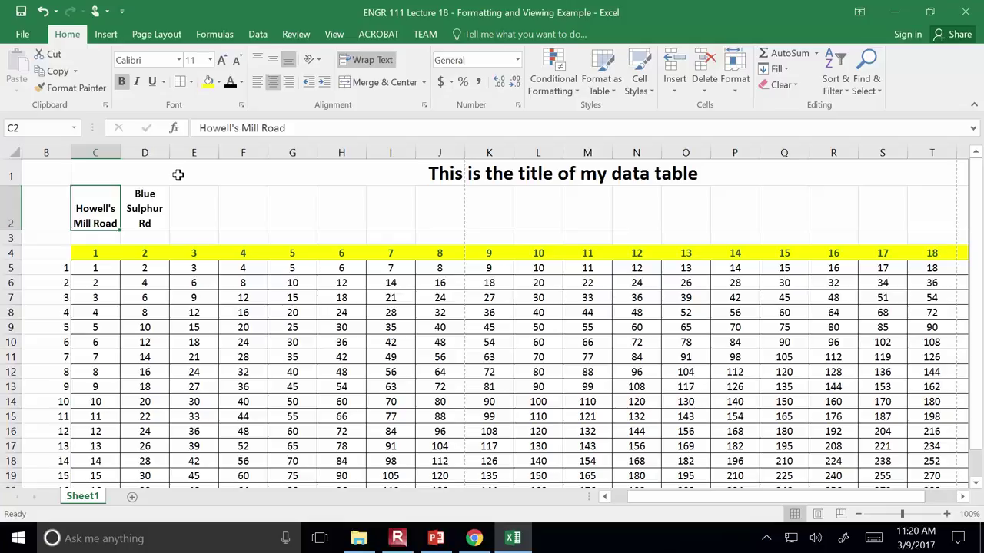
- Narrow columns C and D slightly so each wrapped road label fits closely on three lines
click(320, 204)
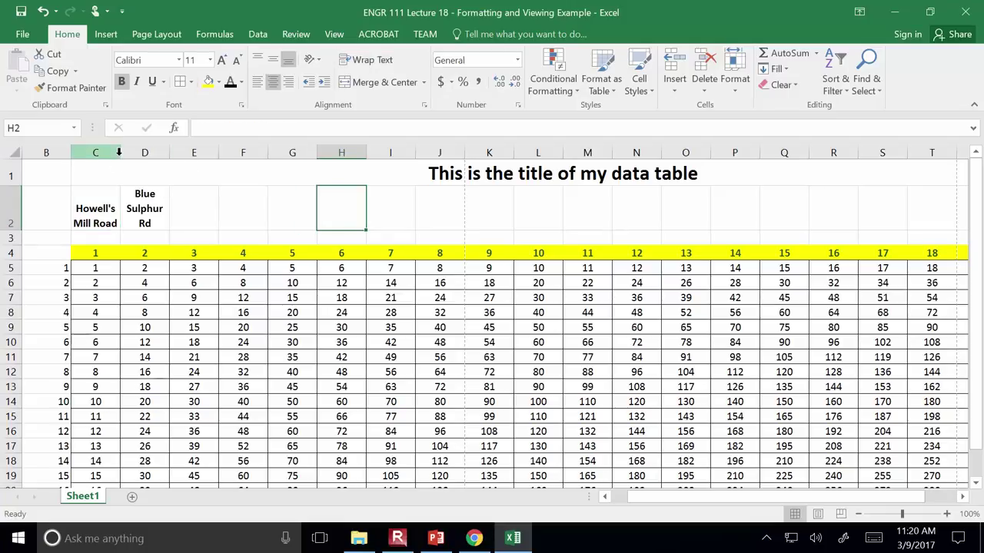
drag(121, 153, 115, 154)
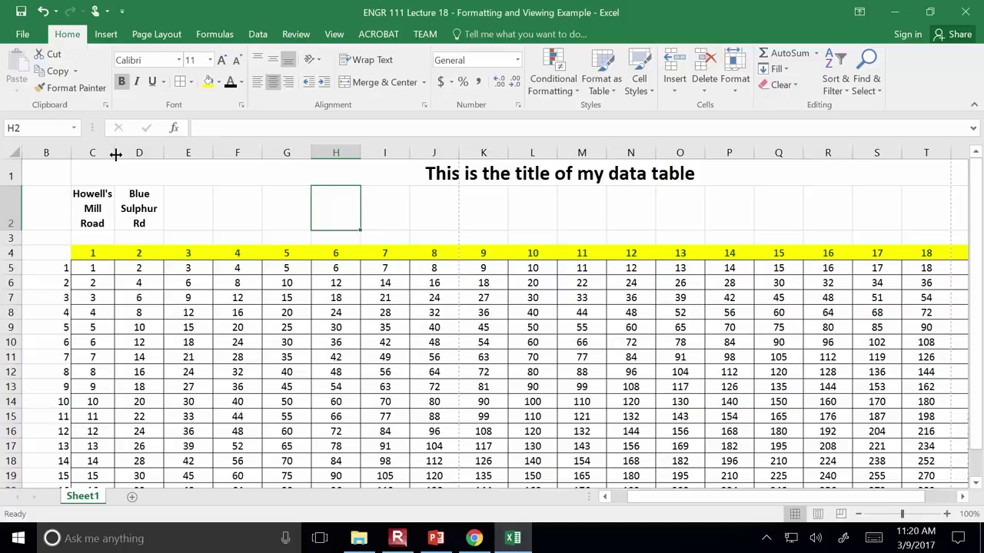
drag(163, 154, 157, 155)
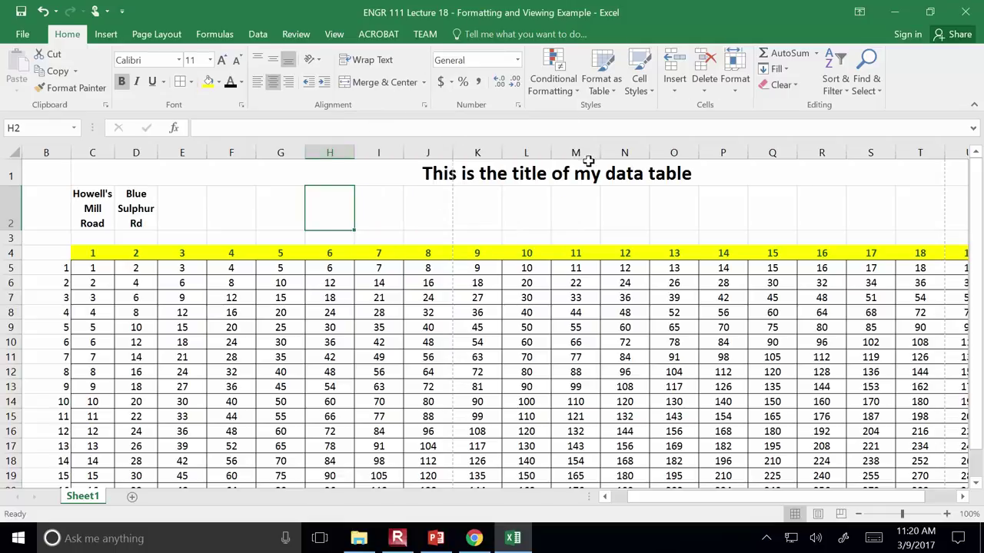
- Switch to PowerPoint and present slides 8 to 10 on alignment, Merge & Center and number formats, then end the slide show
click(397, 538)
click(436, 538)
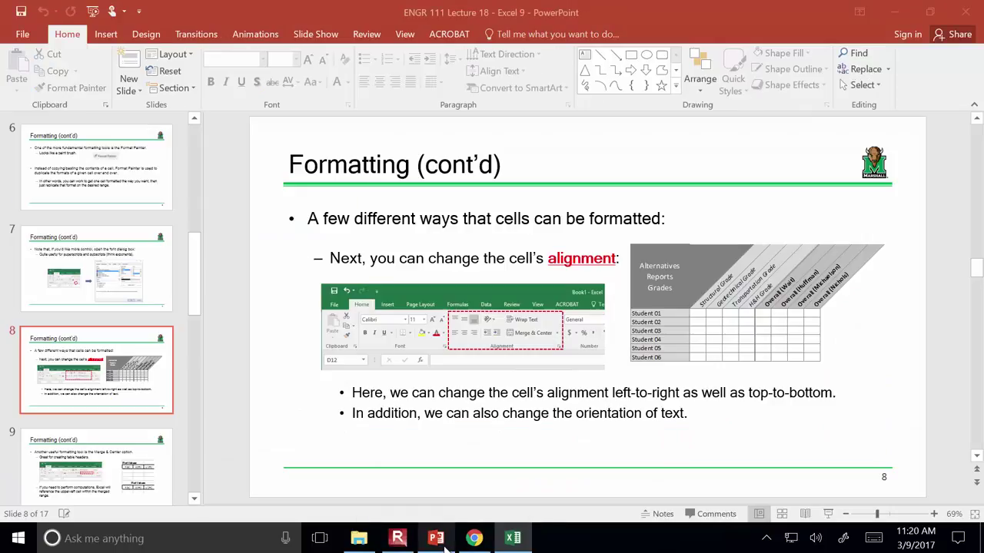
click(828, 513)
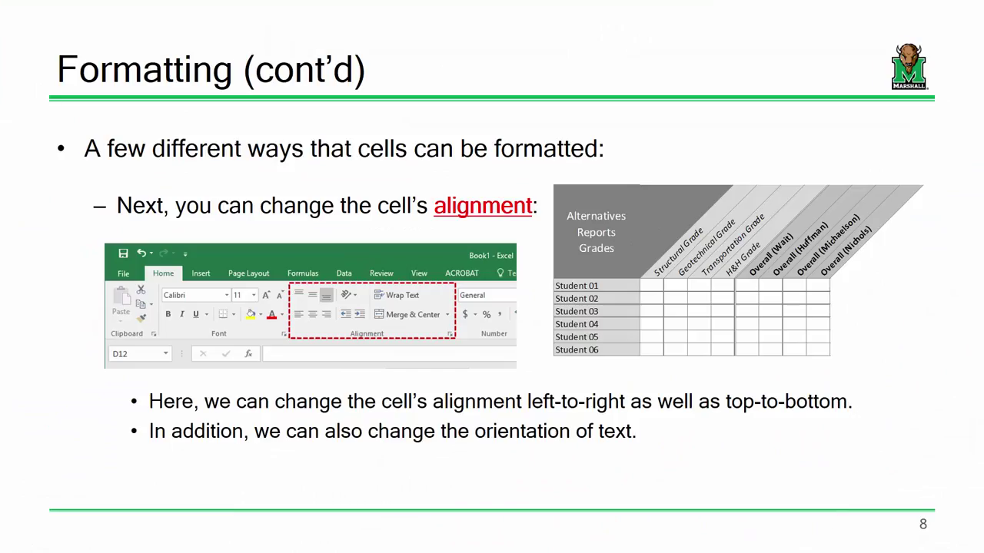
key(Right)
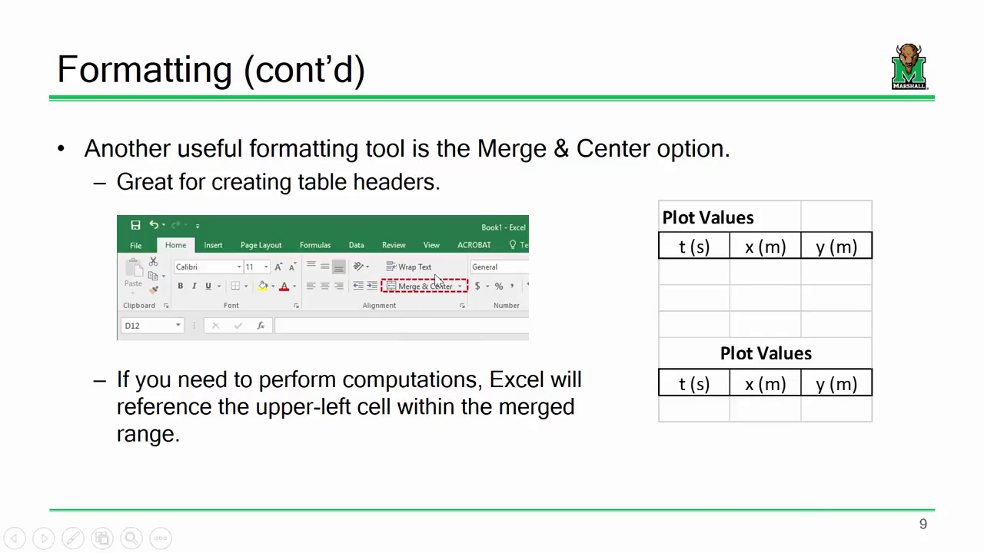
key(Right)
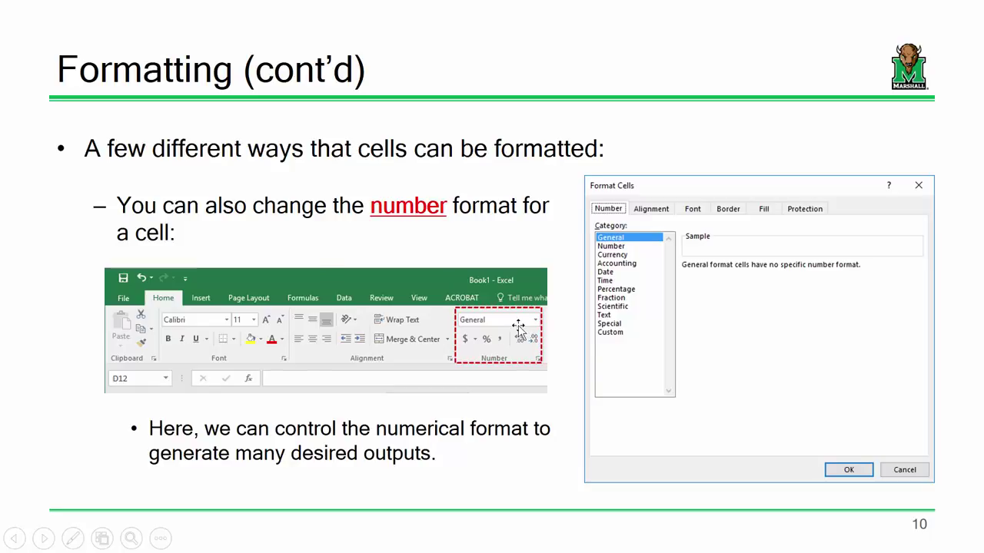
key(Escape)
- Switch back to Excel and apply the Number format to cells C5 to F12
click(513, 538)
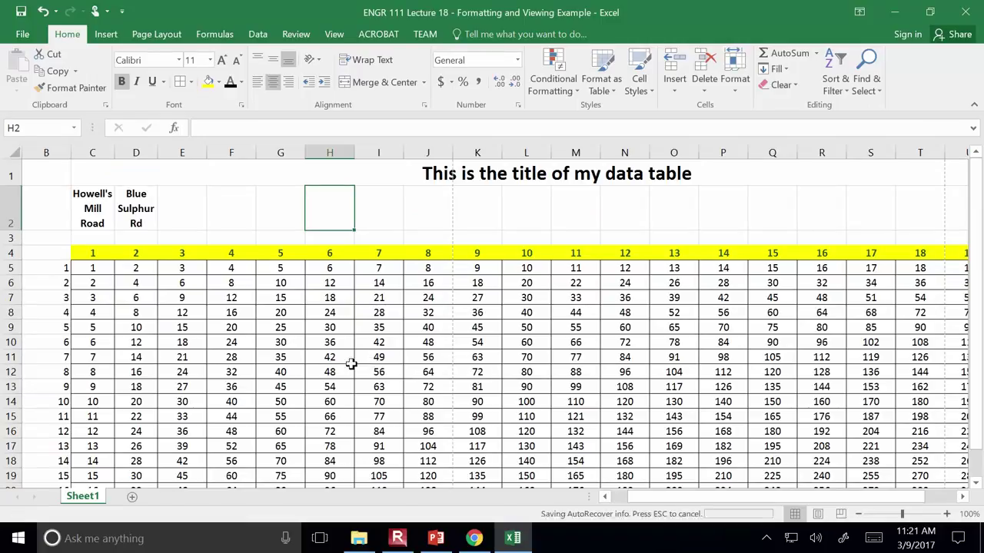
click(95, 270)
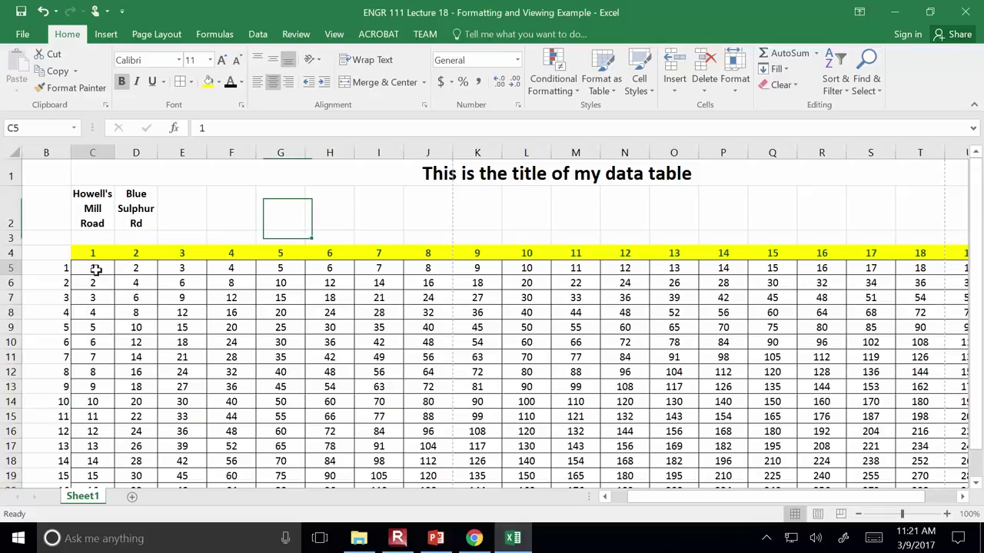
click(117, 313)
drag(96, 274, 221, 372)
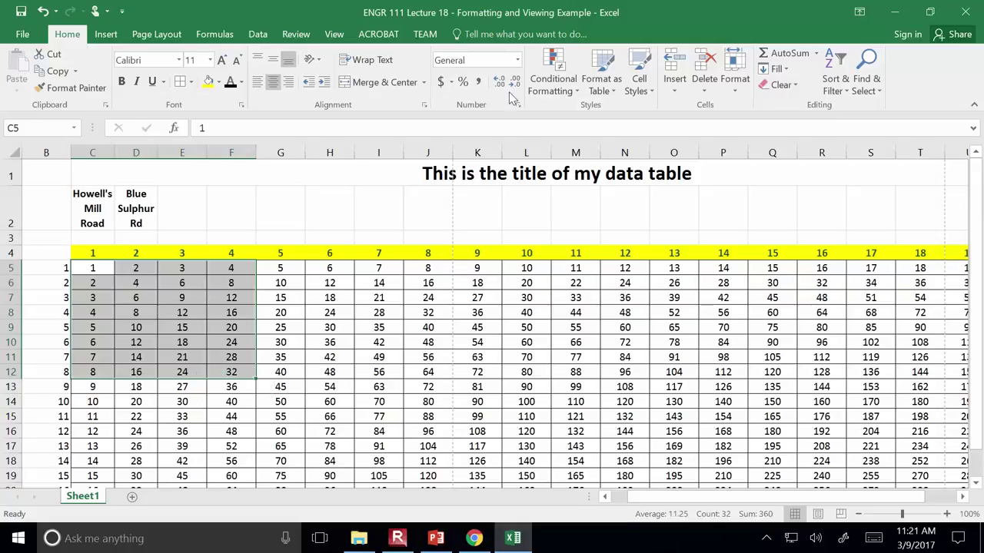
click(517, 60)
click(515, 102)
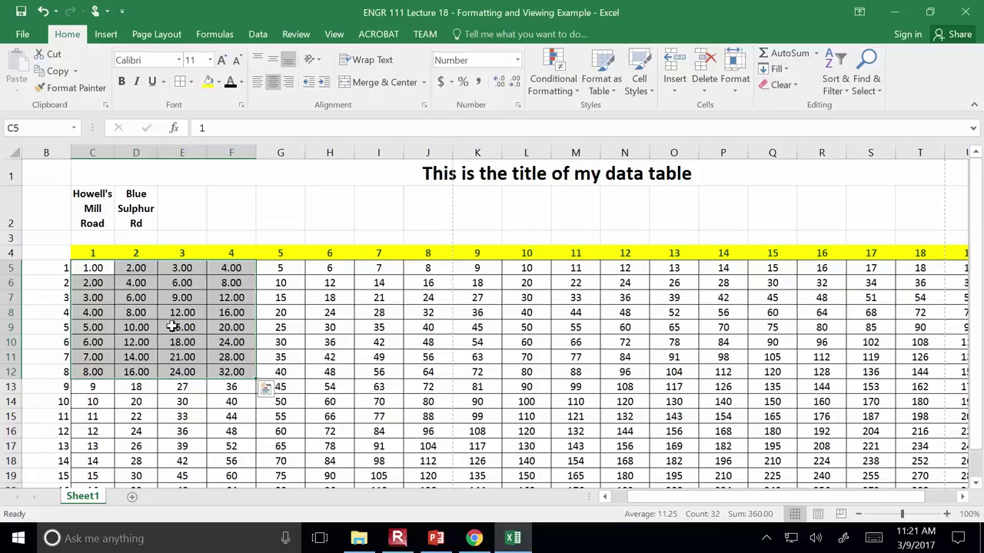
- Increase the decimal places of cells C5 to F12 and reduce them to one decimal place
click(501, 81)
click(502, 82)
click(515, 81)
click(515, 81)
click(515, 82)
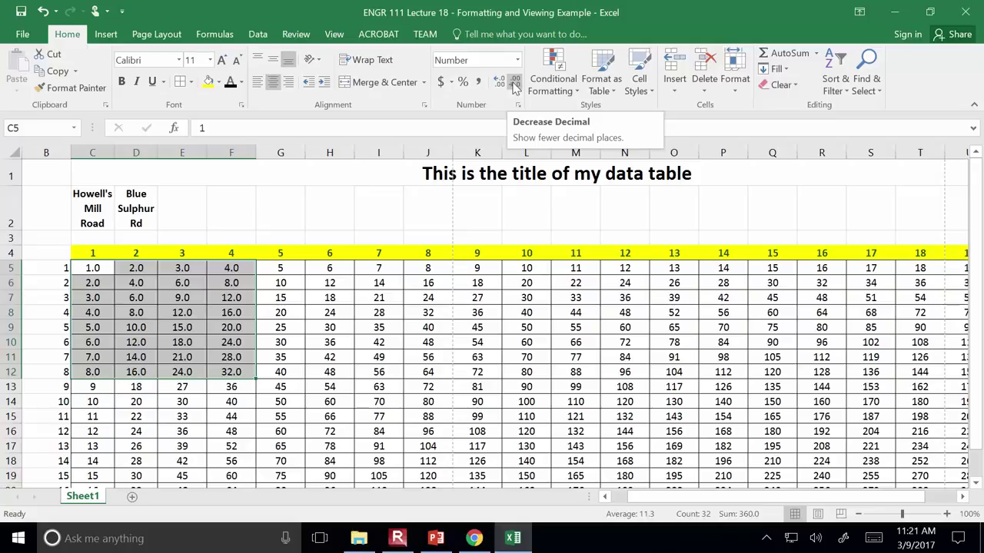
- Extend all table values in C5 to V24 to five decimal places and undo the last decimal increase
click(331, 355)
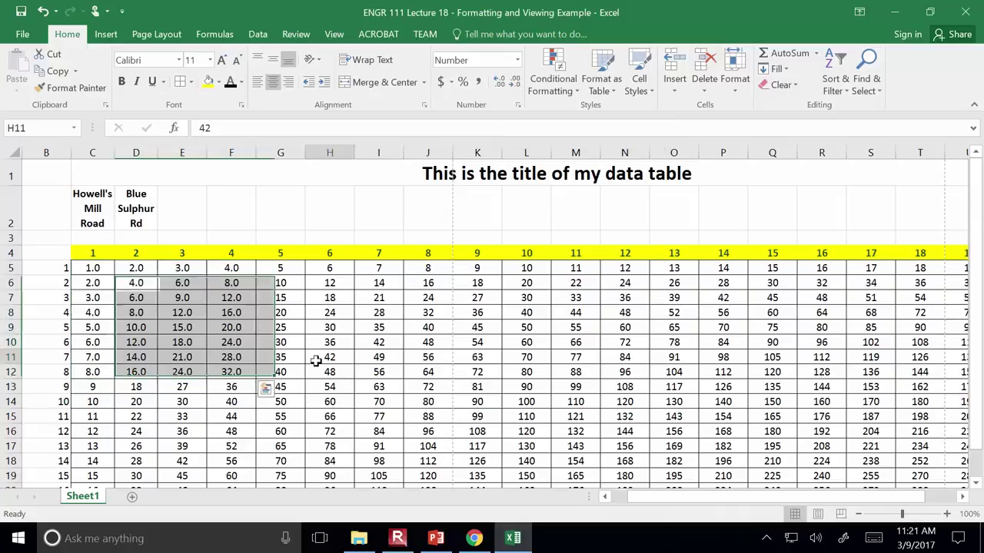
drag(93, 269, 872, 505)
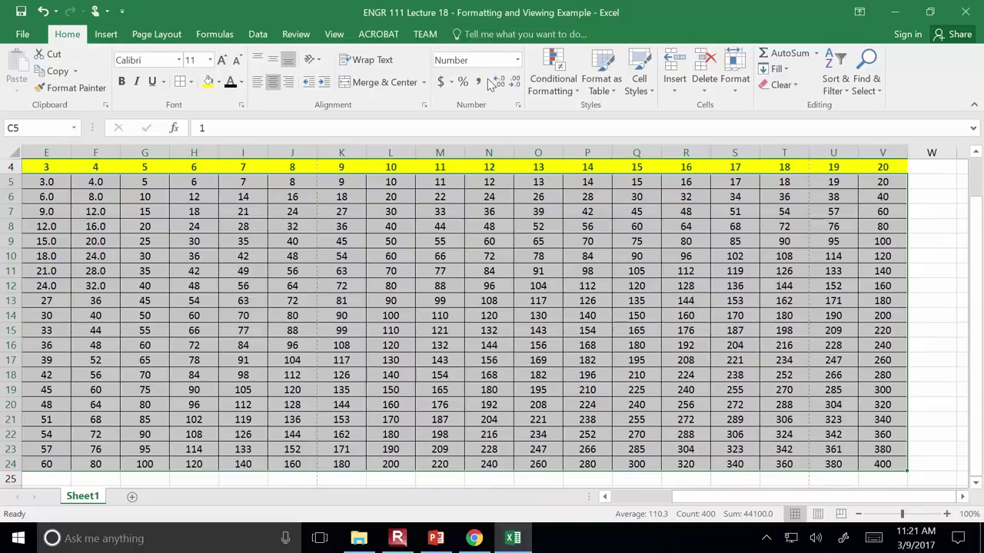
click(499, 83)
click(499, 82)
click(499, 82)
click(499, 82)
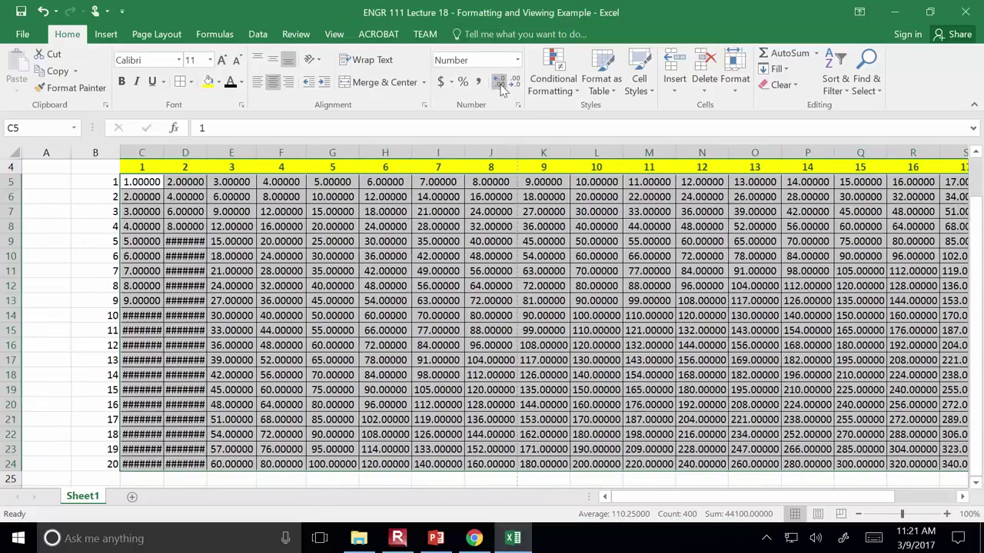
scroll(759, 420, up, 1)
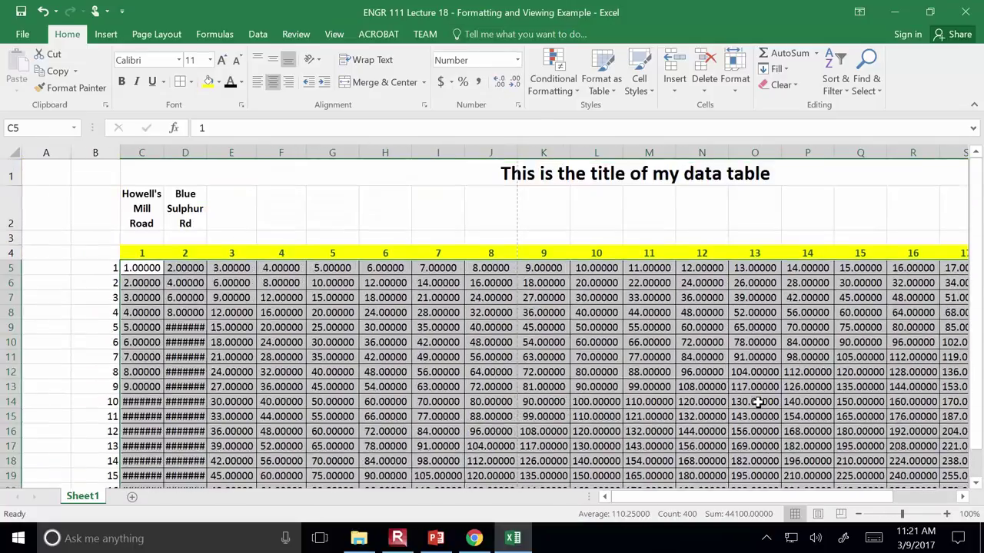
click(165, 153)
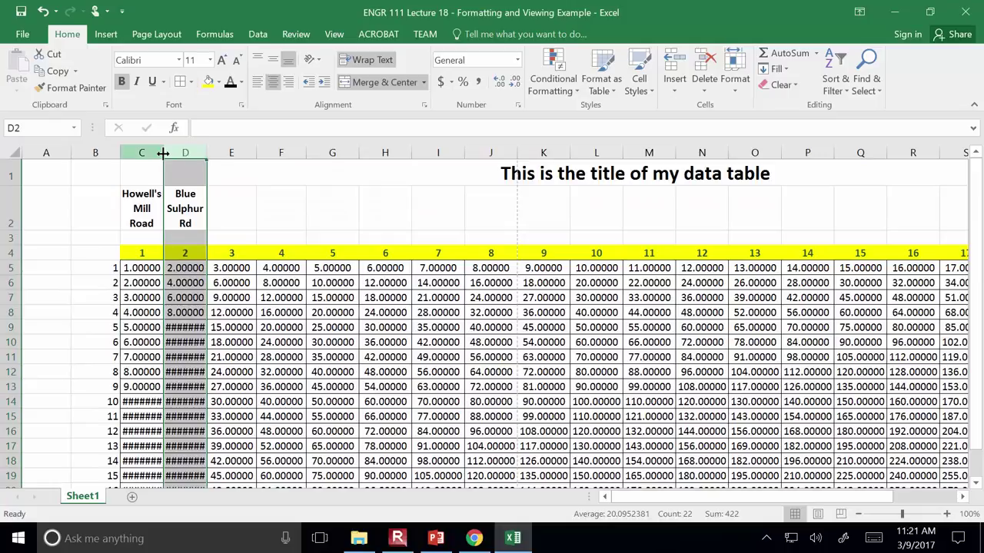
key(ctrl+z)
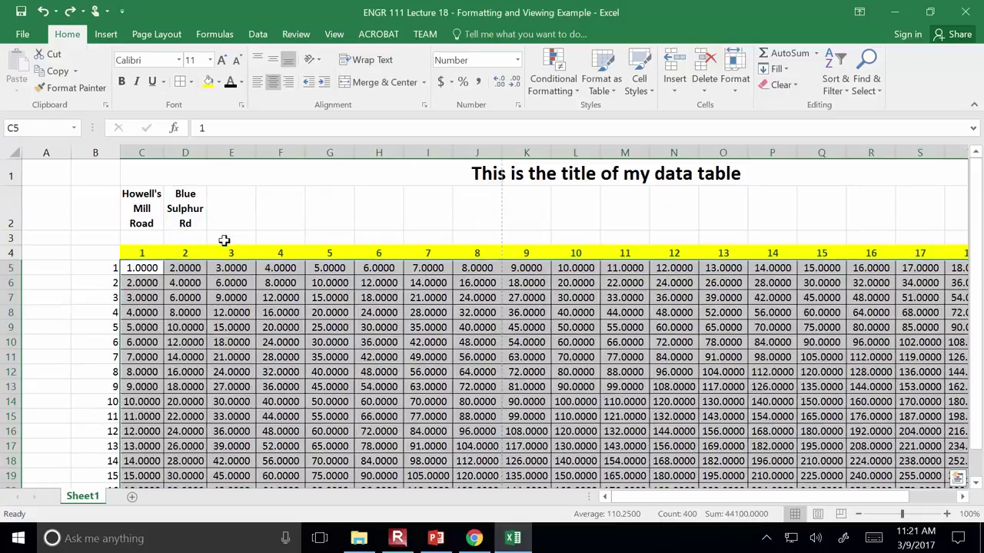
- Reduce all table values in C5 to V24 to zero decimal places
click(477, 373)
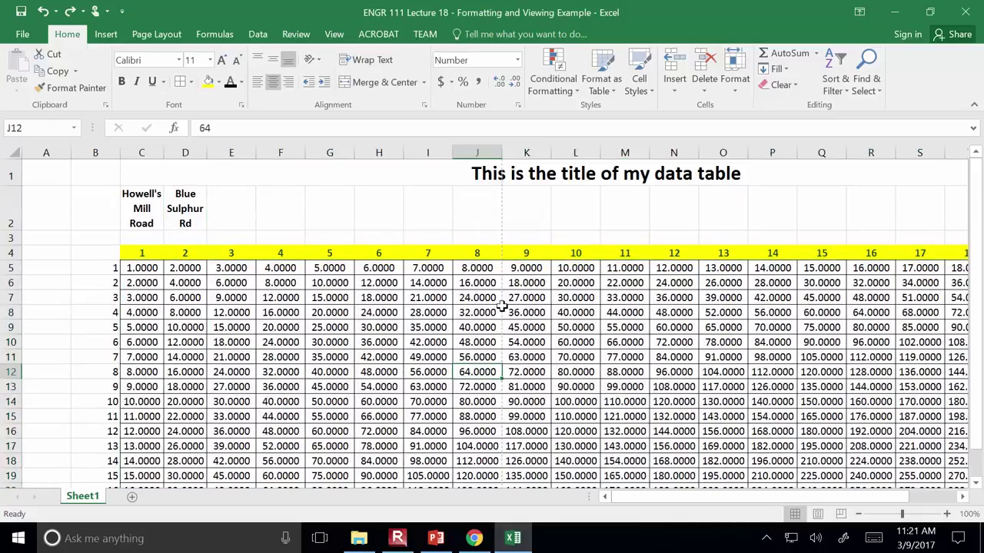
scroll(501, 305, down, 1)
drag(137, 182, 909, 450)
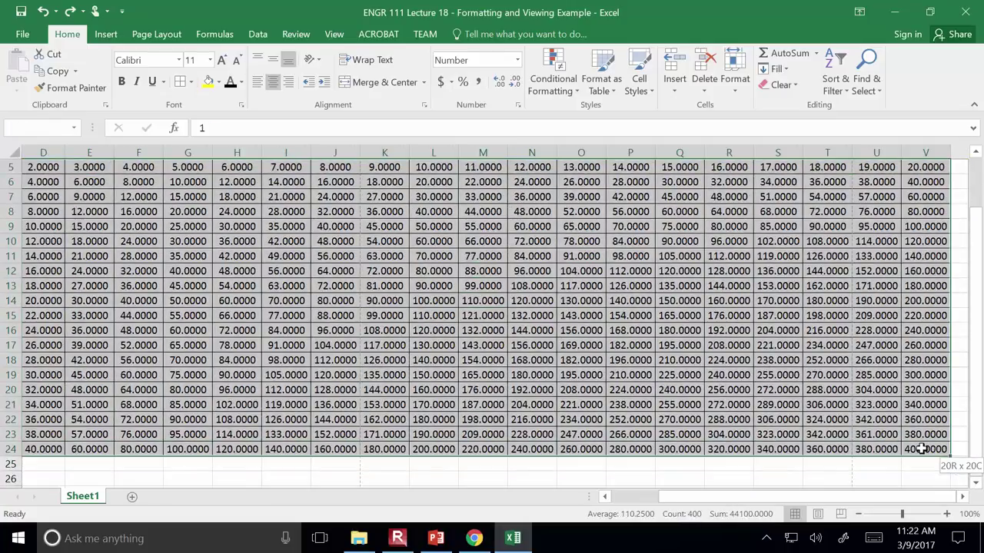
click(515, 83)
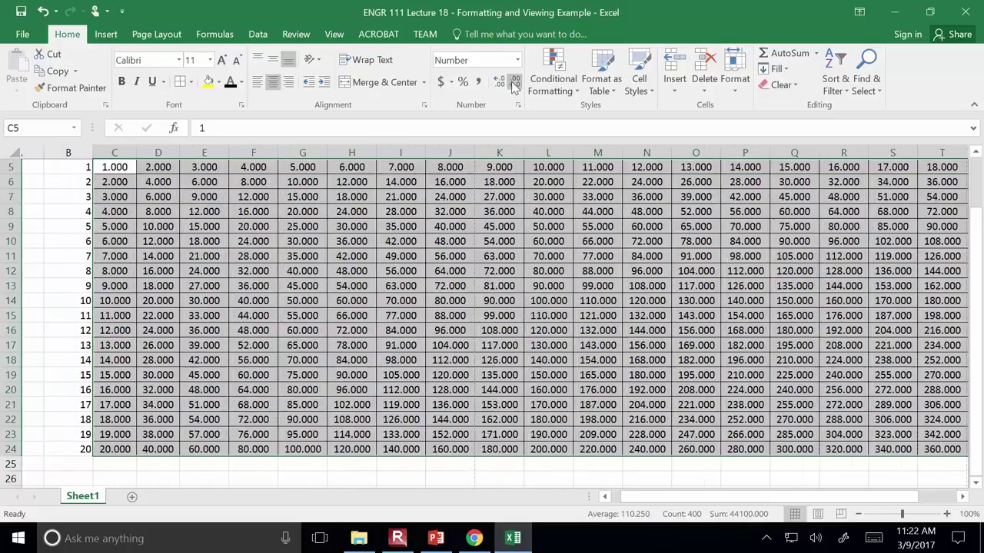
click(514, 83)
click(514, 83)
click(515, 83)
scroll(608, 197, up, 2)
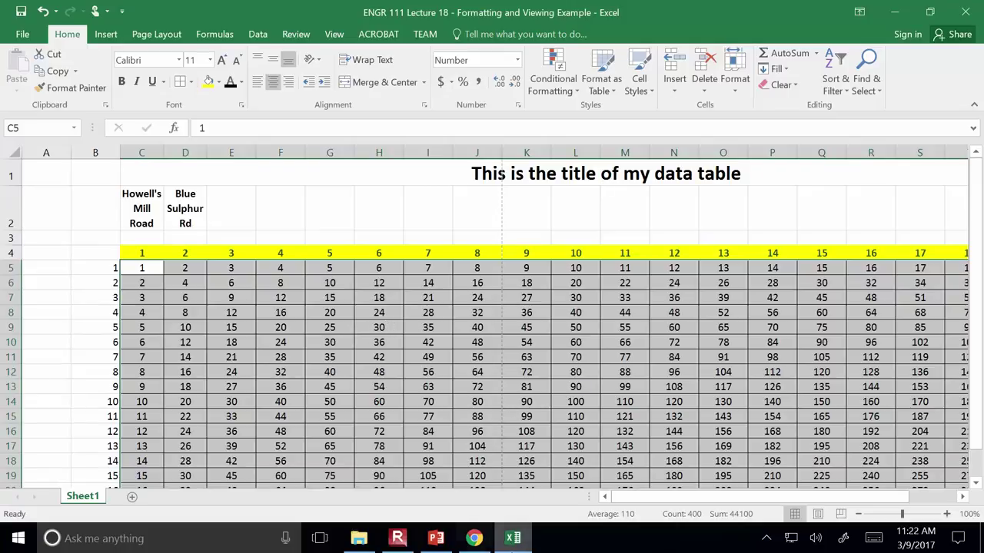
- Switch to PowerPoint and present the slides on date and time formats and cell dimensions, ending the show at slide 12
click(436, 538)
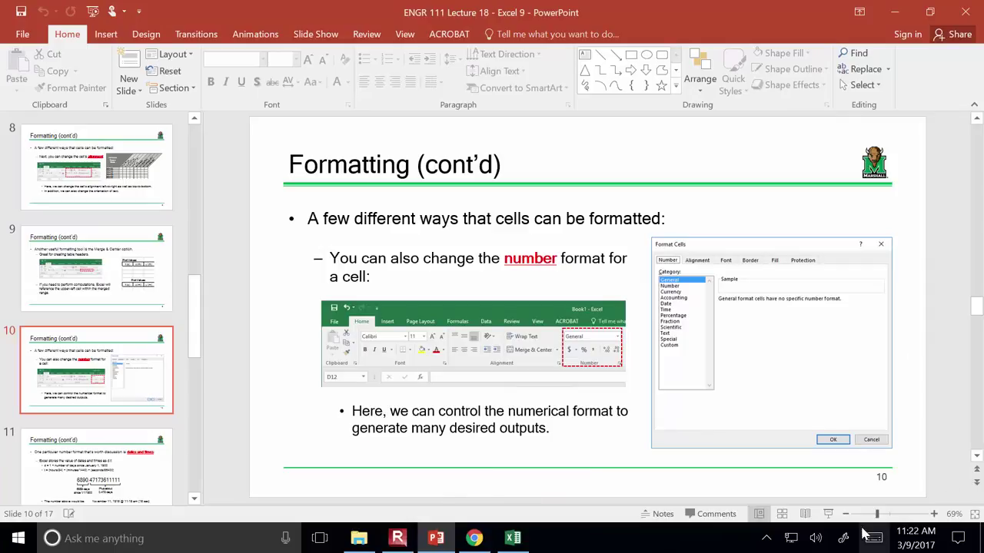
click(828, 514)
click(821, 470)
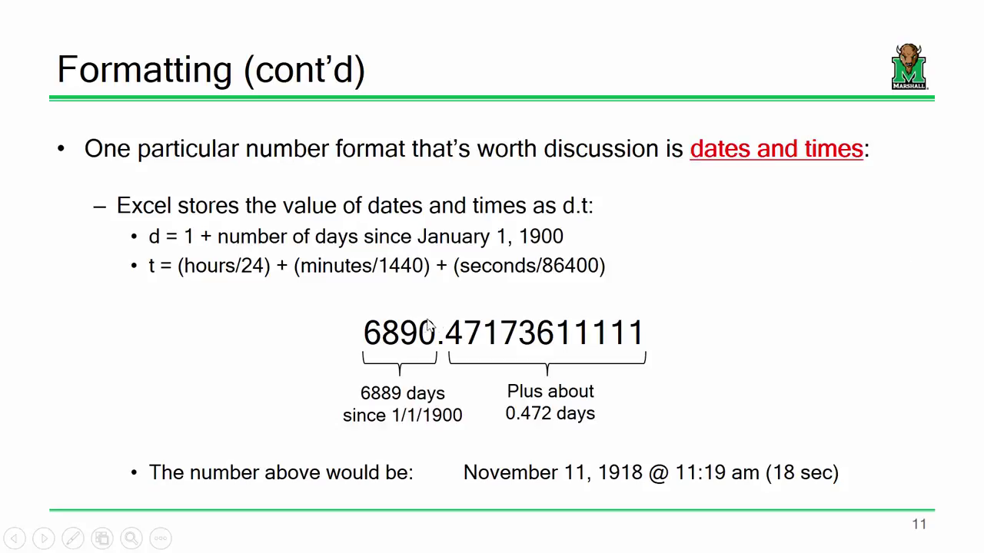
click(595, 336)
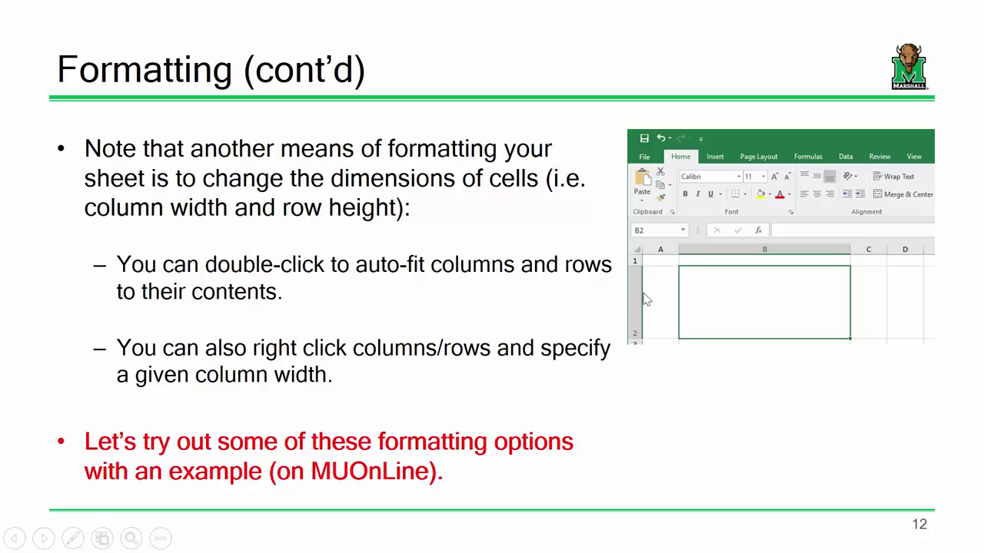
key(Escape)
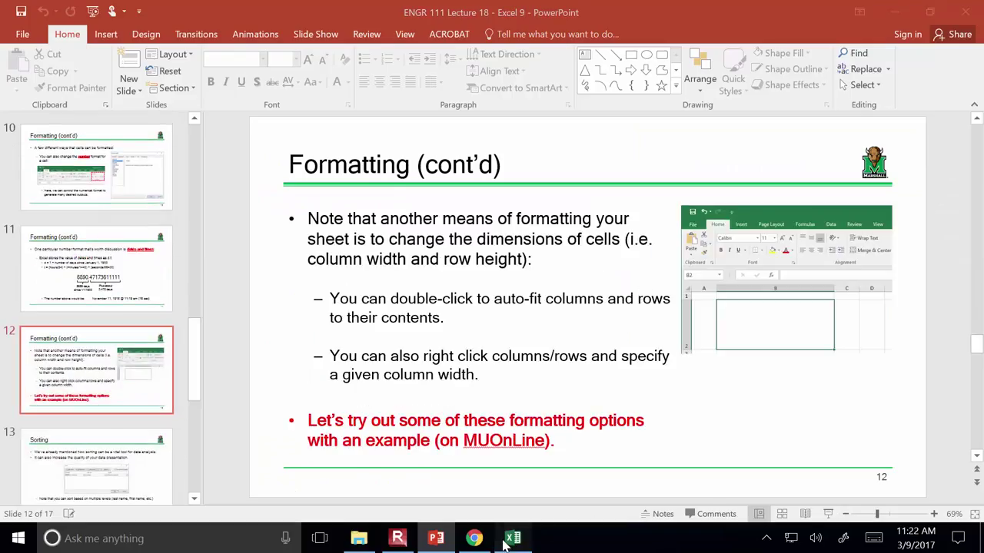
- Switch back to Excel and clear the road-name labels from cells C2 and D2
click(509, 540)
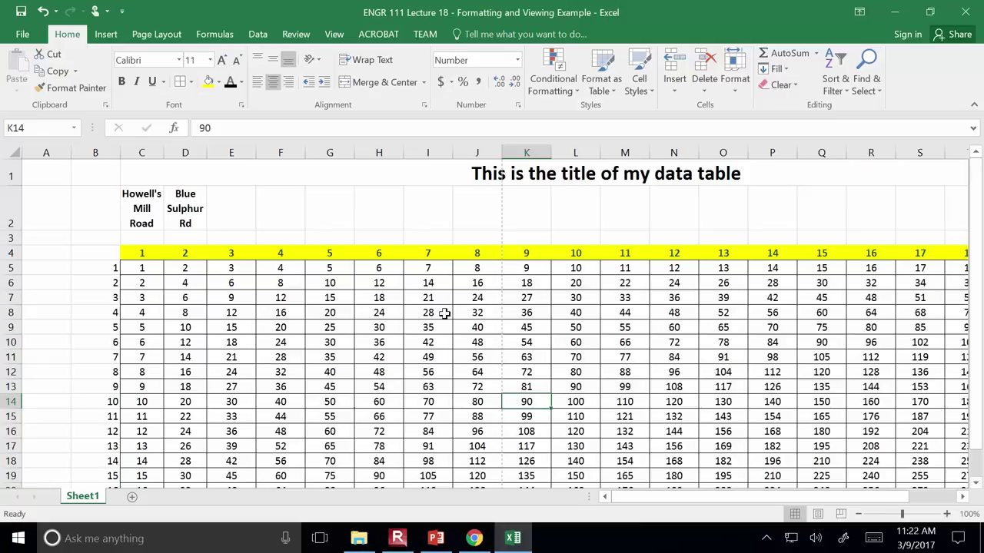
click(132, 203)
key(Delete)
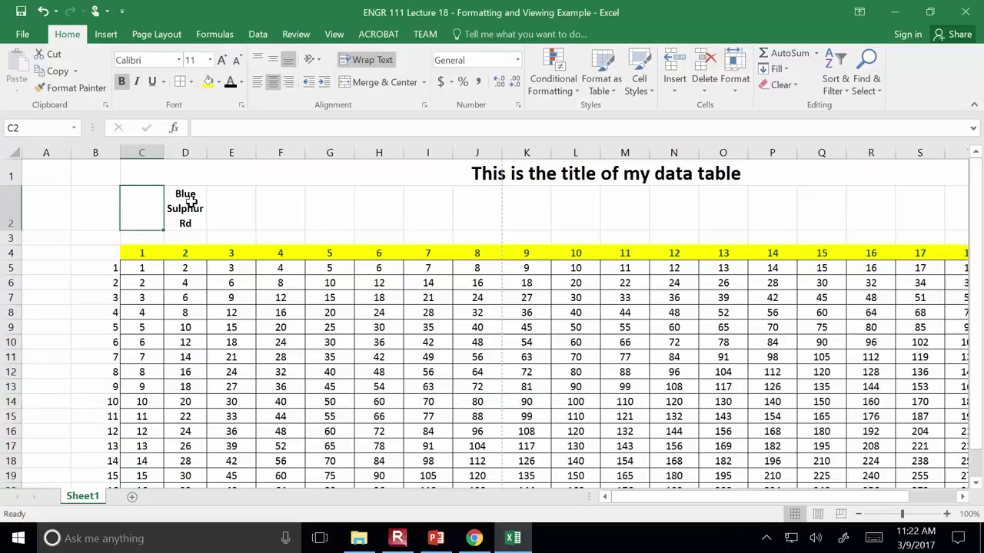
click(191, 201)
key(Delete)
click(261, 188)
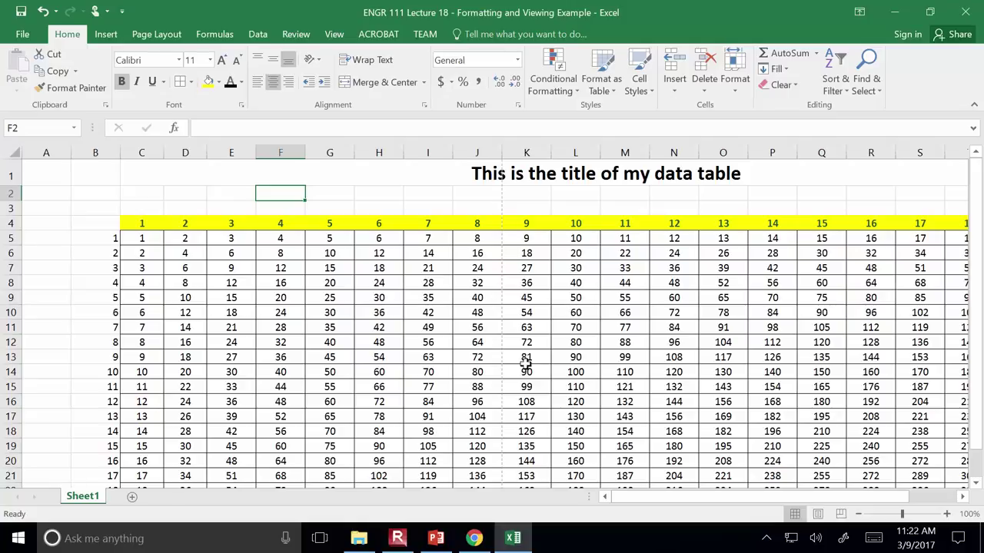
- Narrow columns C, D and E freehand and reduce column F to a width of about 6.36
drag(163, 151, 188, 152)
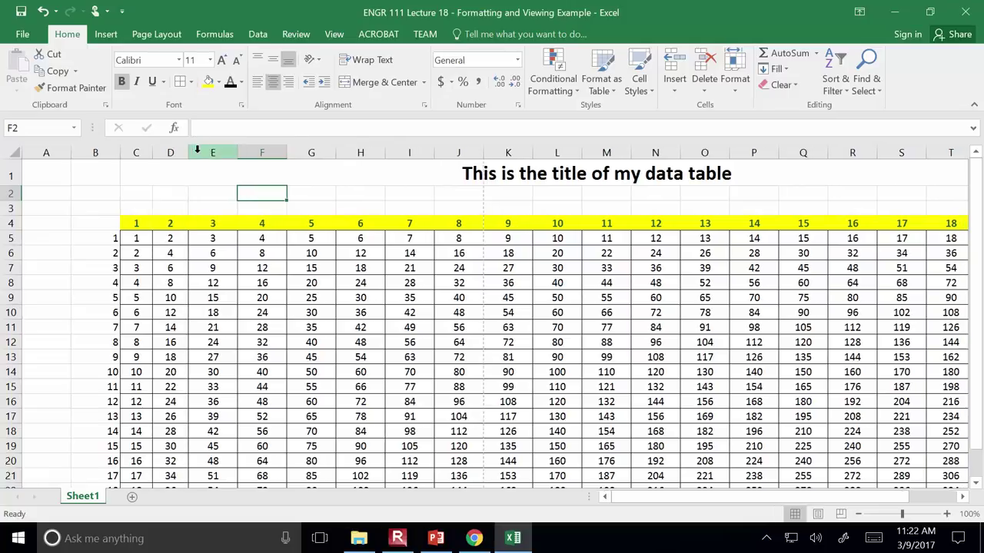
drag(236, 152, 265, 153)
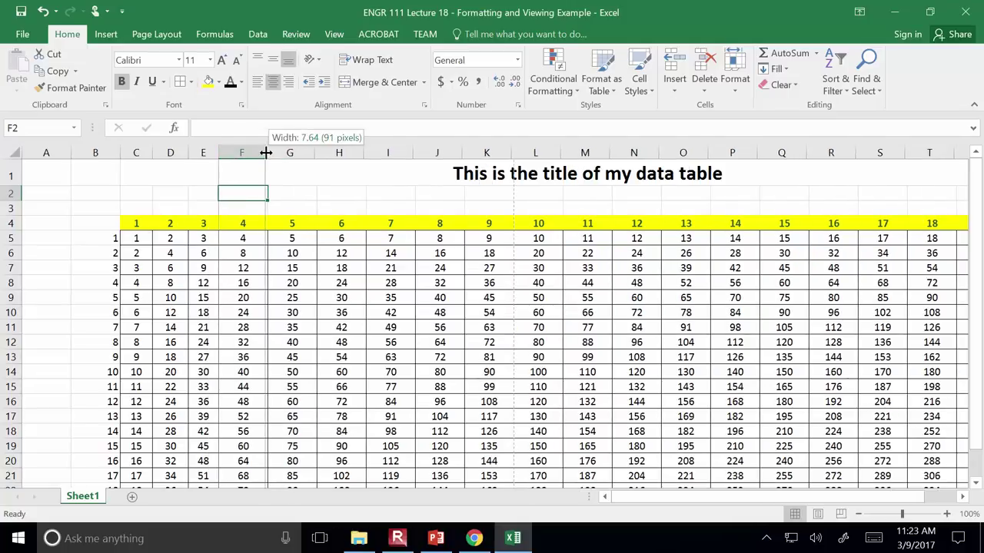
drag(266, 153, 258, 153)
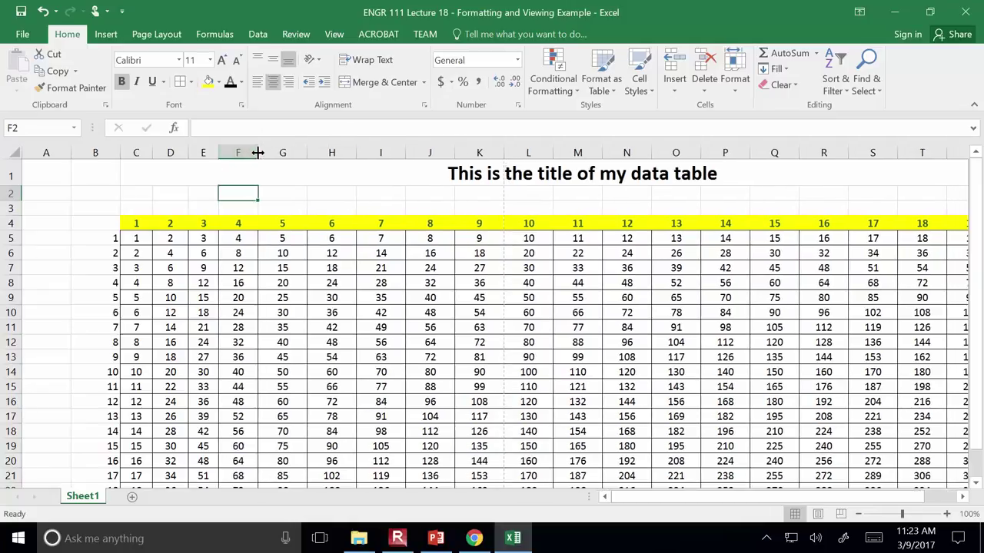
- Set the column width of column F and of column G to exactly 5
right_click(240, 155)
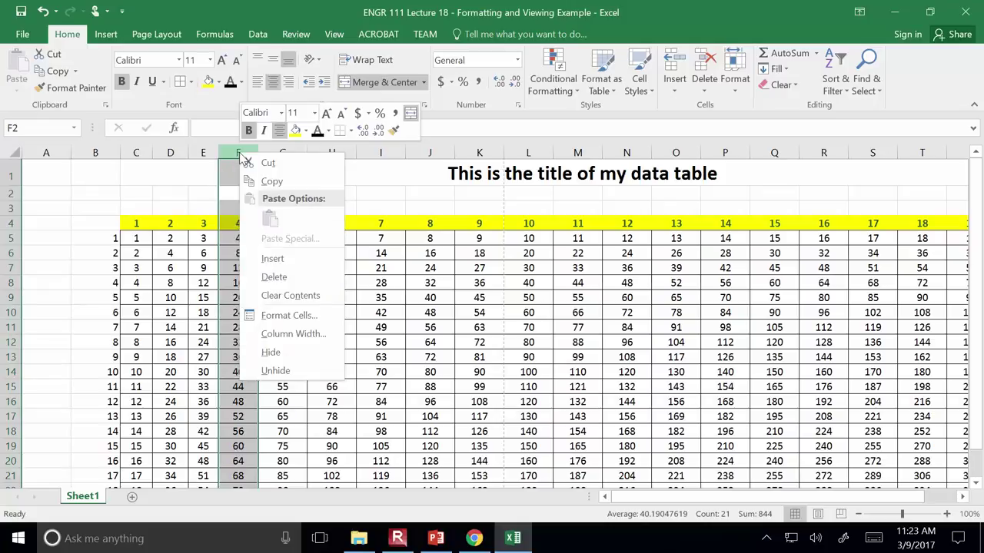
click(296, 334)
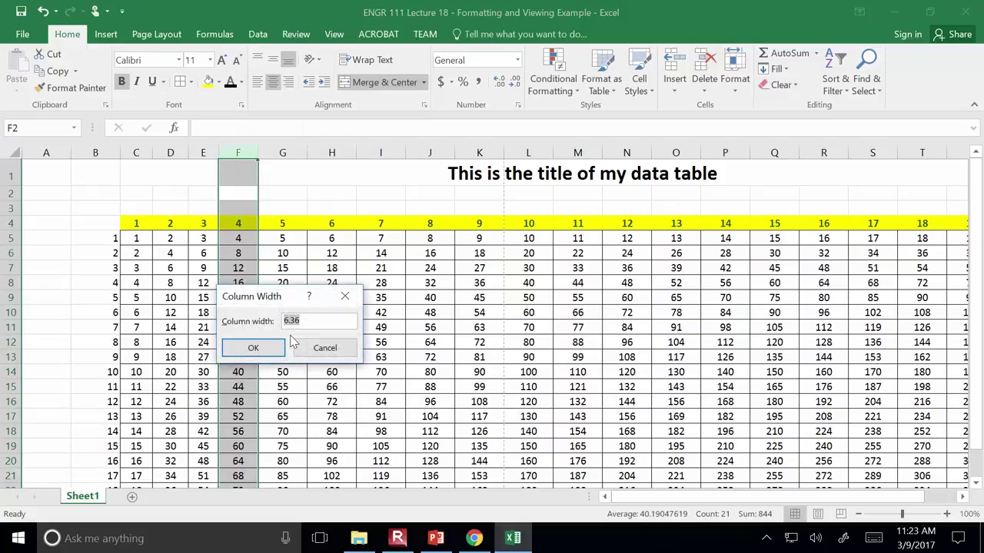
text(5)
click(253, 347)
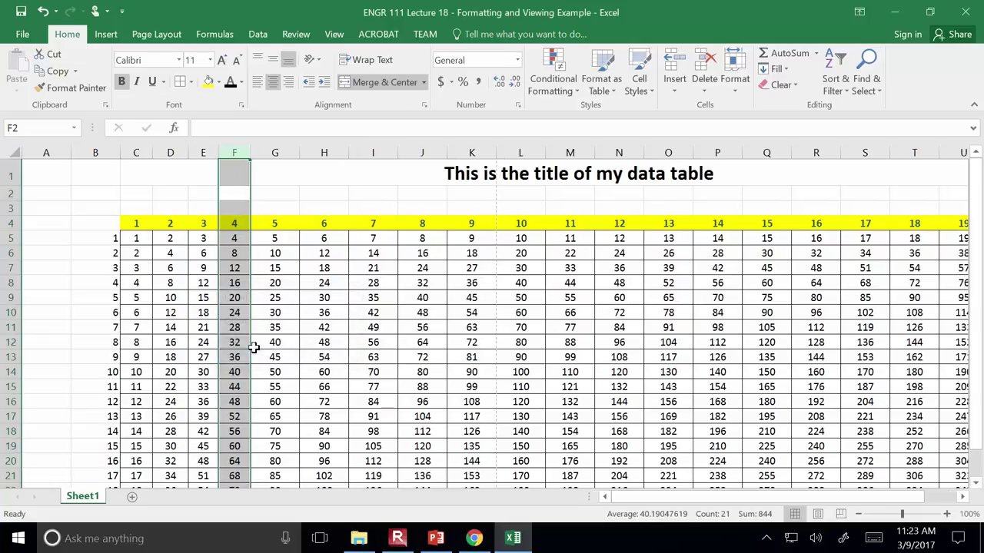
right_click(277, 152)
click(344, 330)
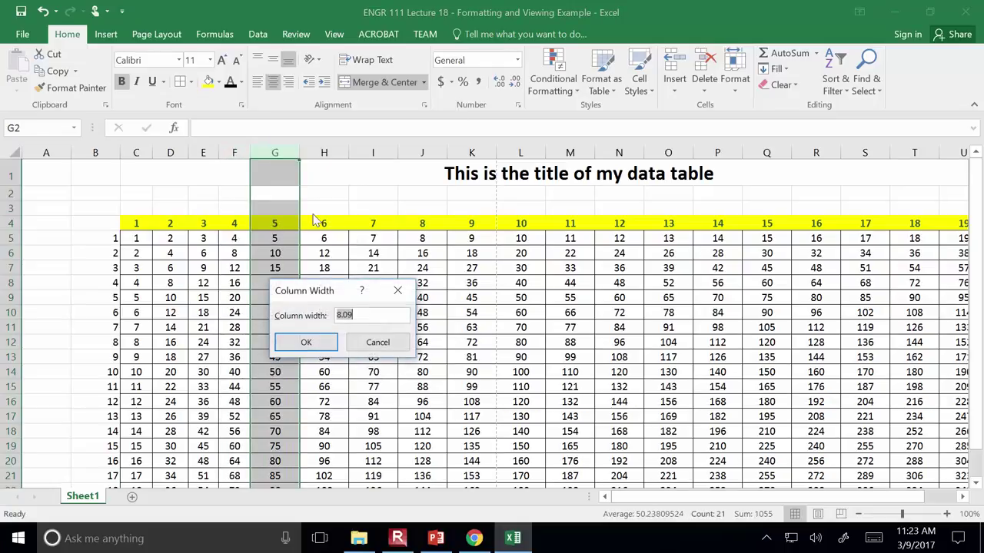
text(5)
key(Return)
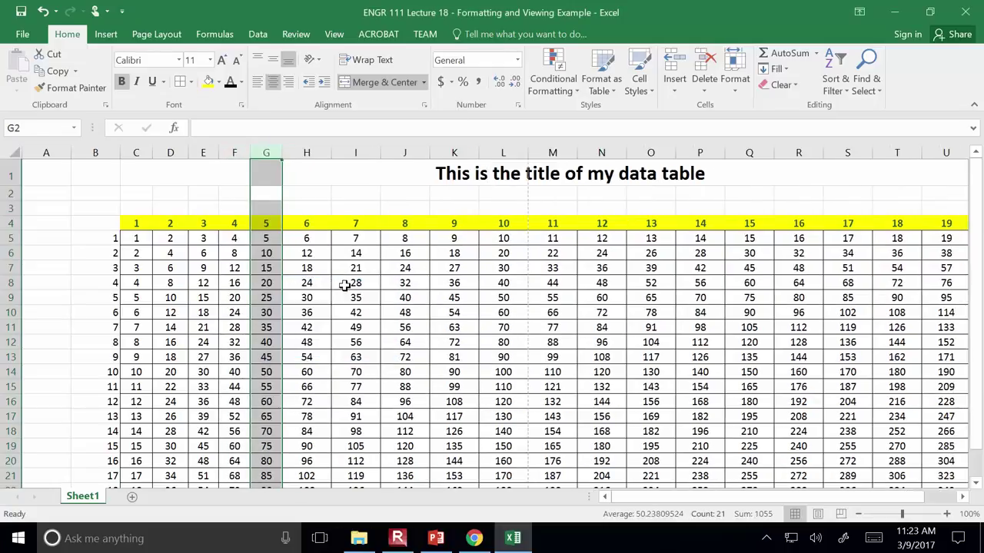
- Set the width of columns H to J to 5 in one operation
click(308, 151)
drag(308, 152, 402, 150)
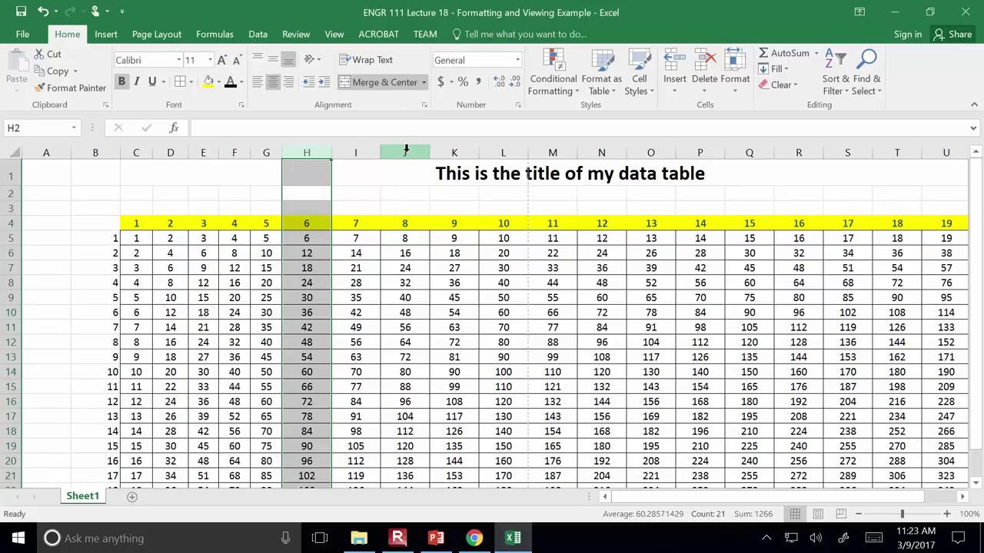
right_click(304, 151)
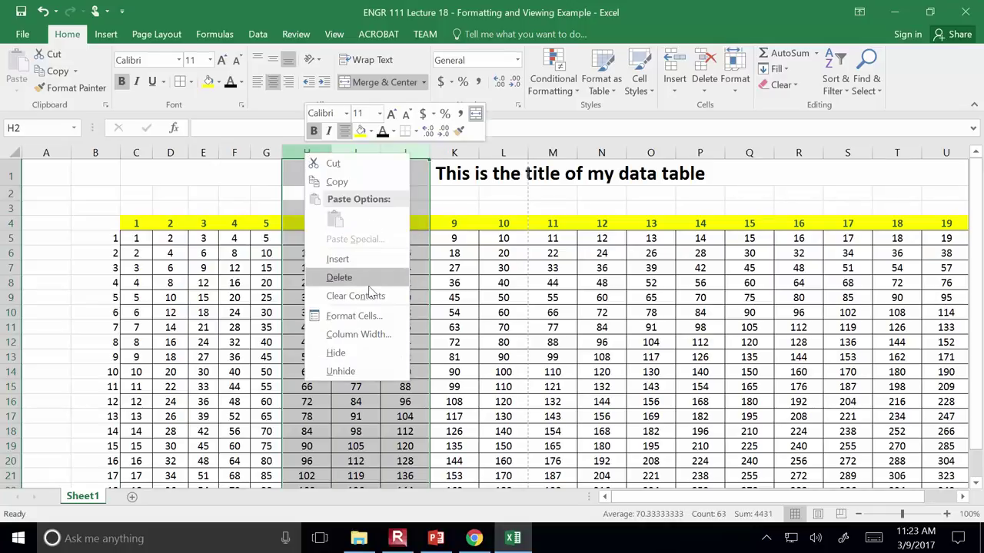
click(369, 334)
text(5)
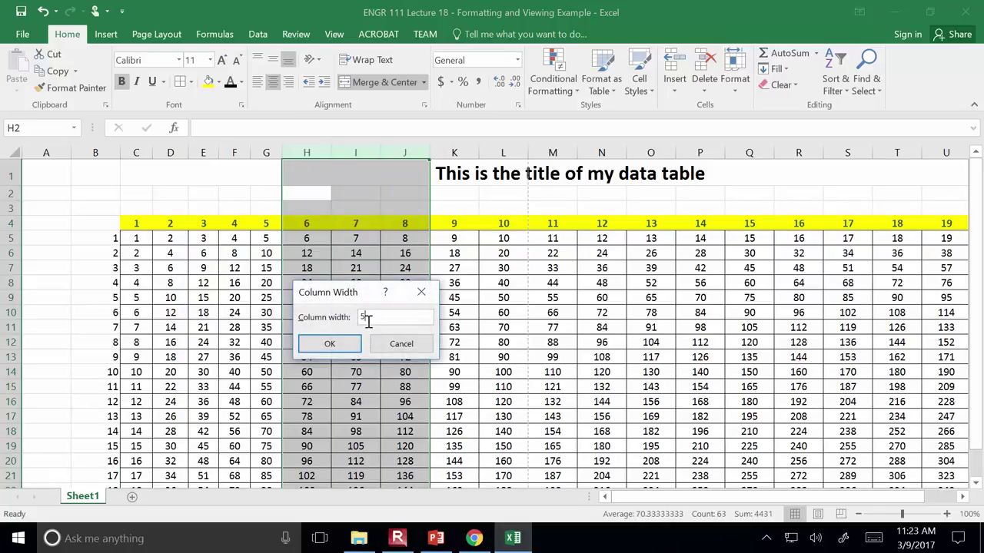
key(Return)
click(605, 397)
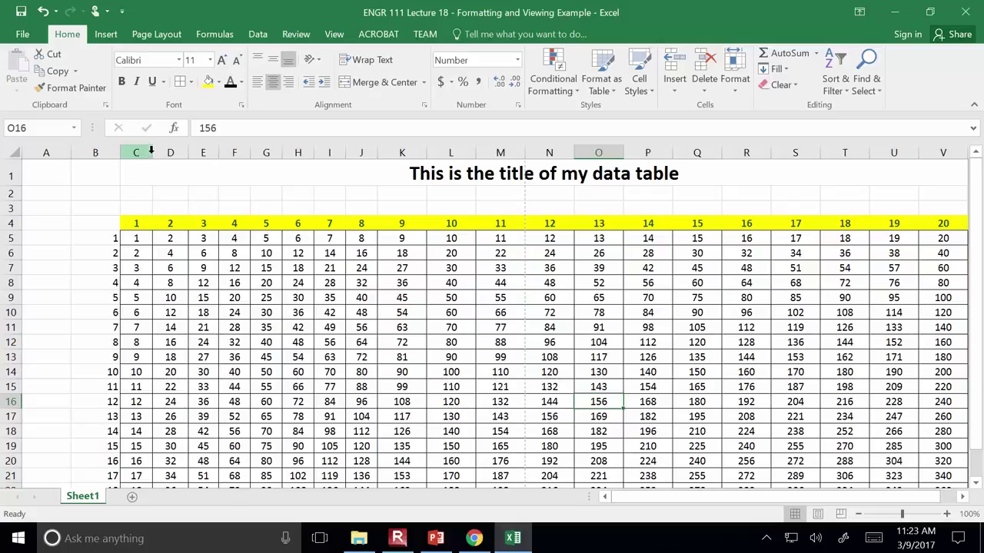
- Auto-fit the widths of columns C to V to their contents
double_click(152, 151)
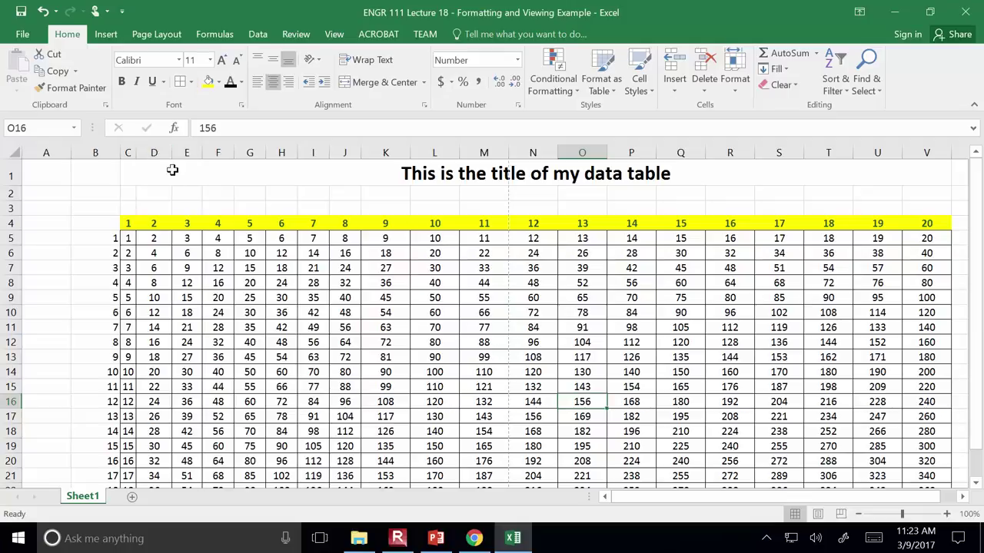
drag(171, 154, 205, 153)
click(206, 153)
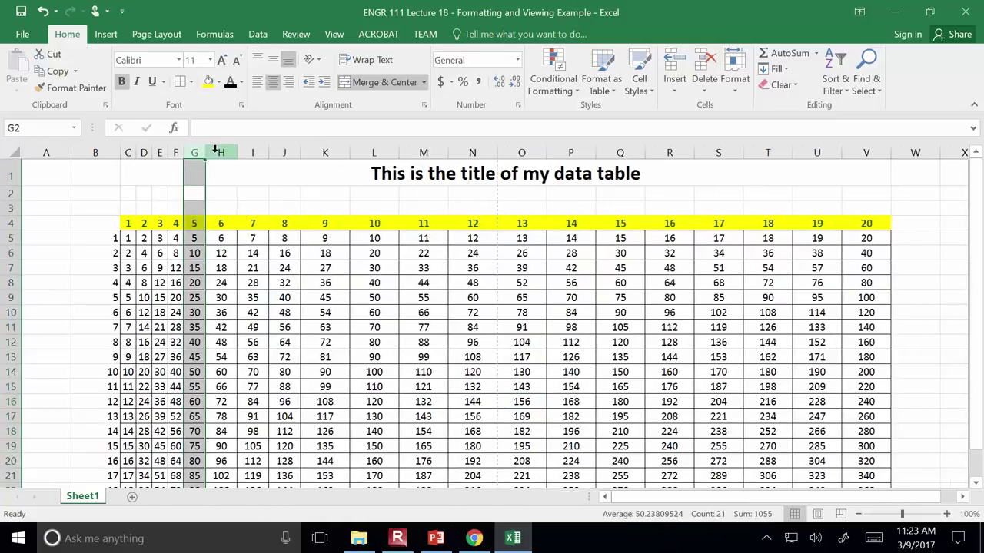
click(221, 152)
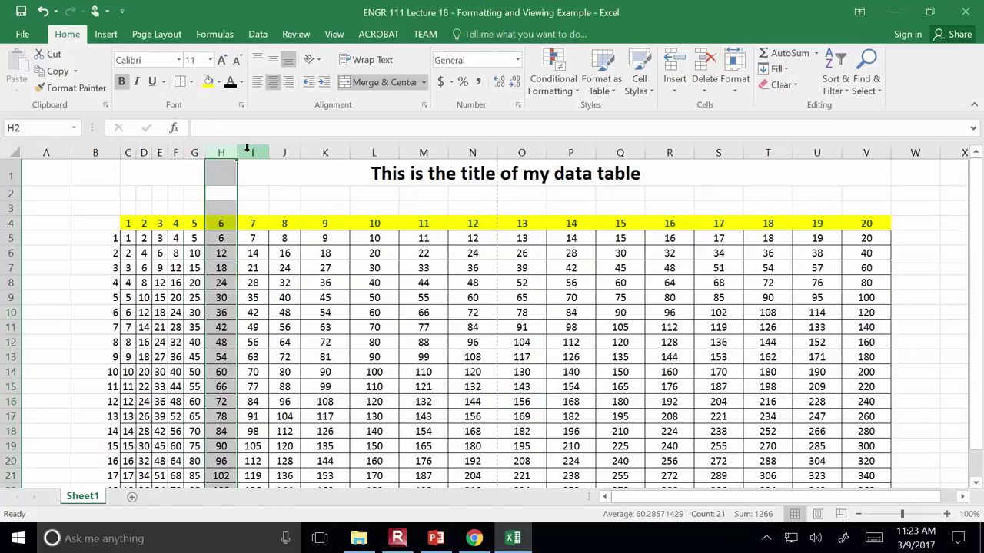
shift+click(866, 152)
drag(236, 152, 225, 153)
click(600, 315)
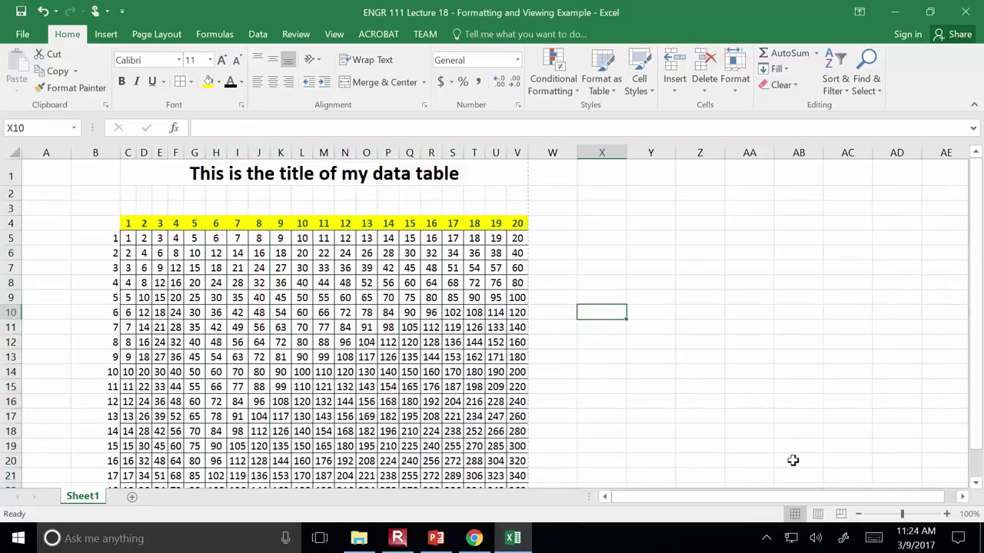
- Examine the resized table down to its last row and check its print preview, then return to the worksheet
click(785, 496)
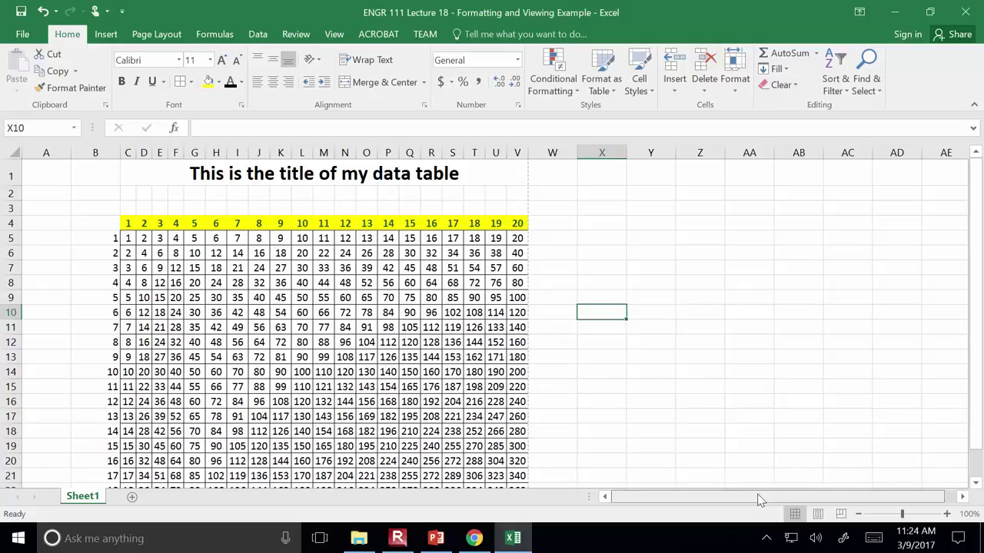
scroll(669, 407, down, 2)
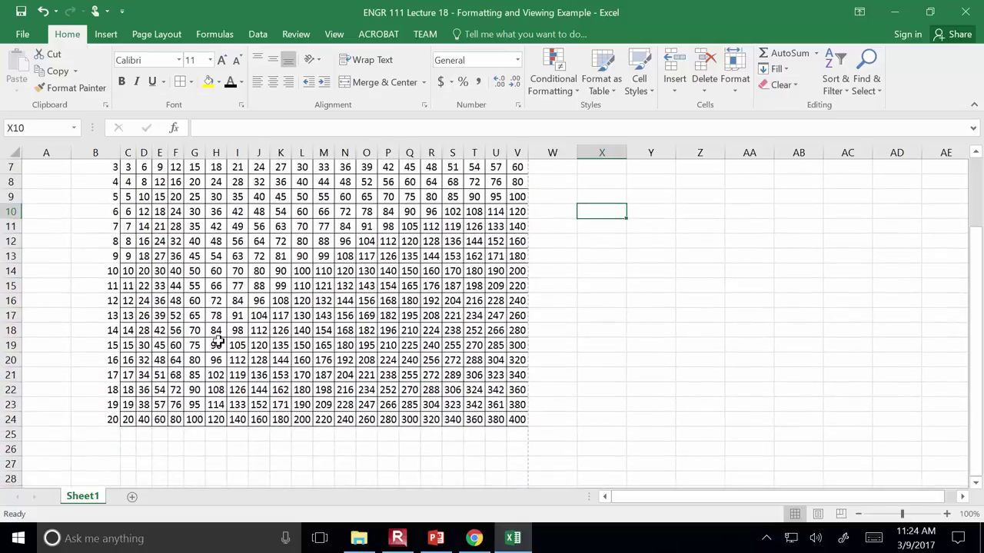
scroll(241, 323, up, 2)
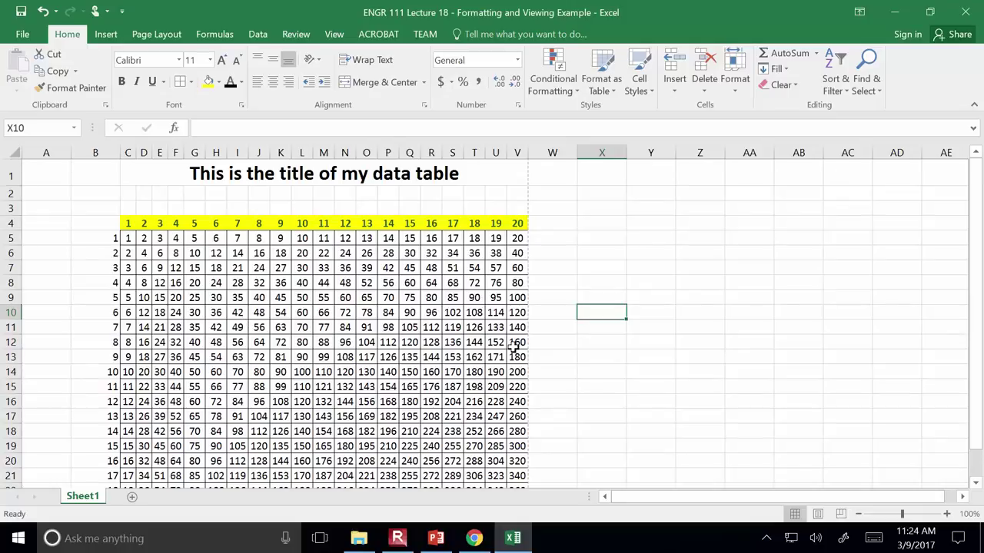
click(199, 176)
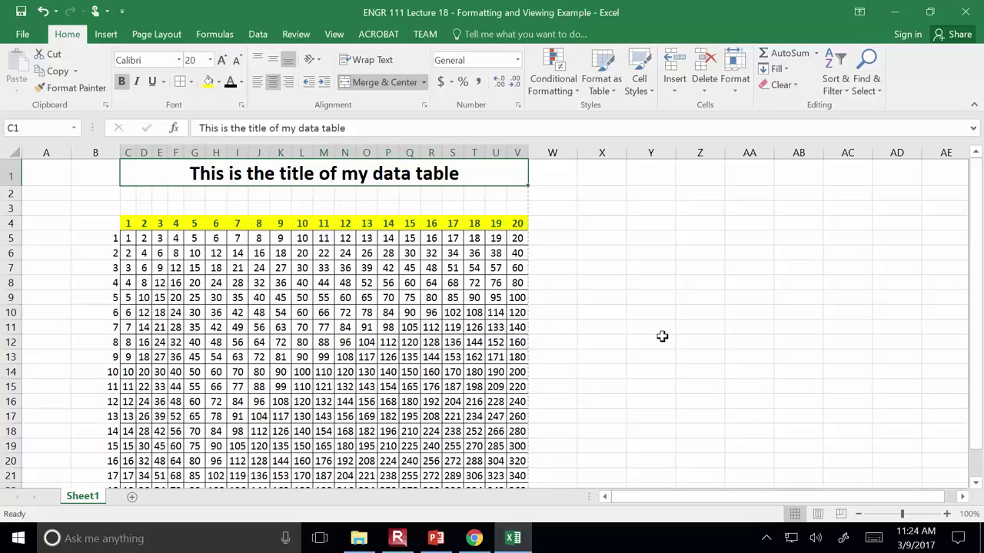
click(22, 34)
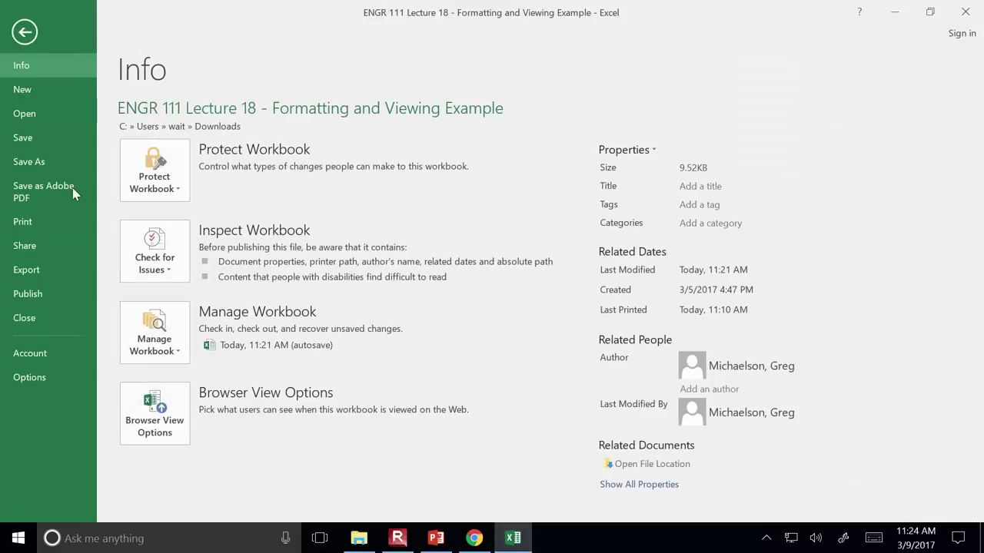
click(55, 223)
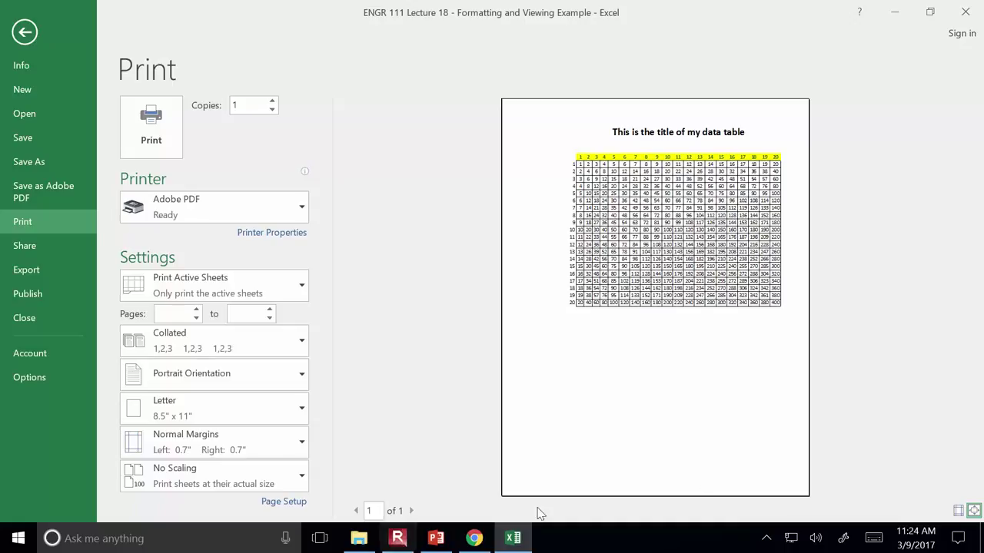
key(Escape)
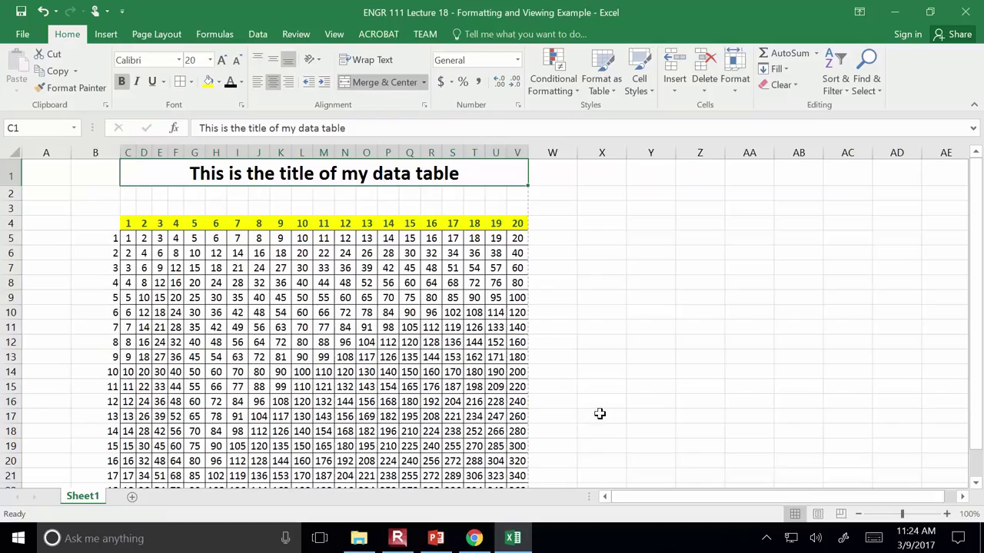
- Set the row height of rows 5 to 24 to 25
click(10, 239)
scroll(31, 248, down, 2)
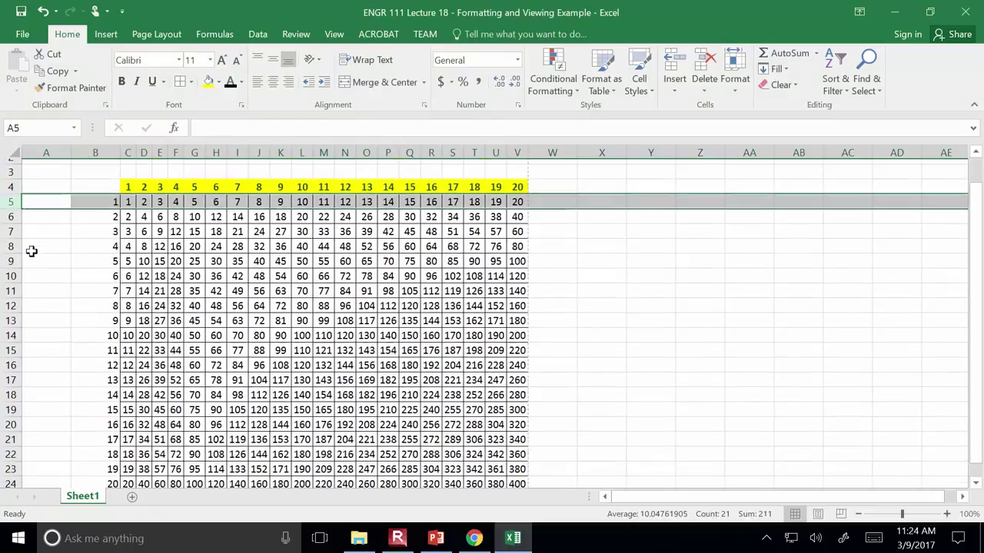
shift+click(11, 419)
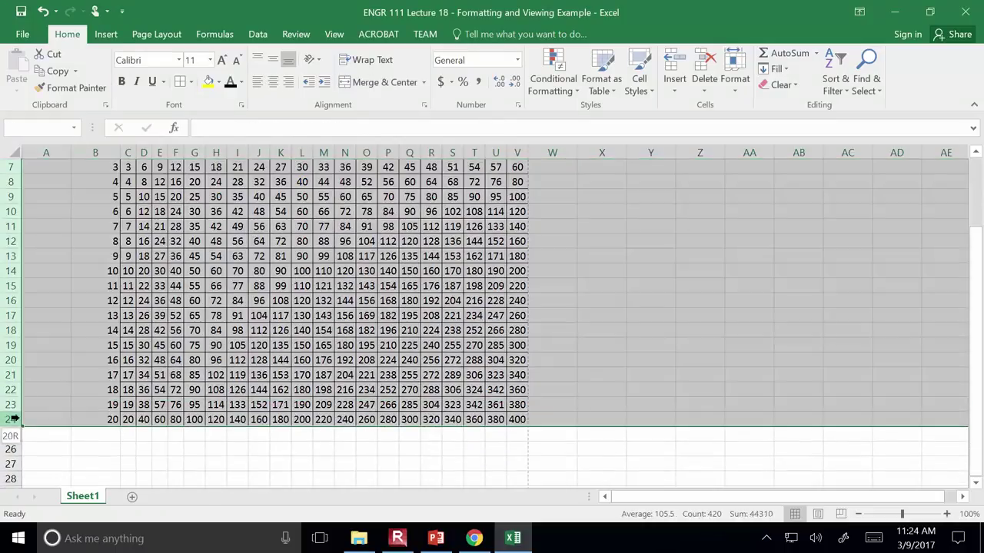
right_click(14, 419)
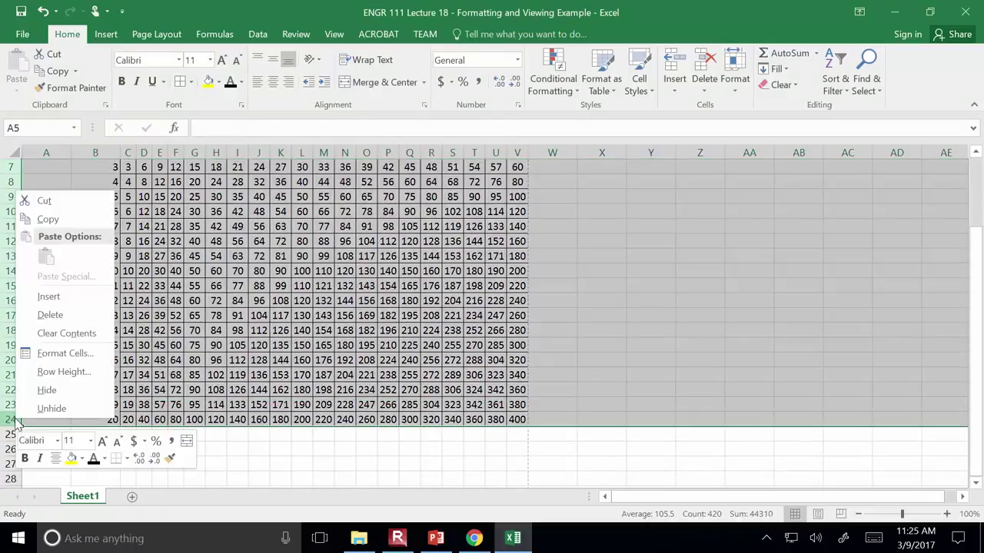
click(64, 371)
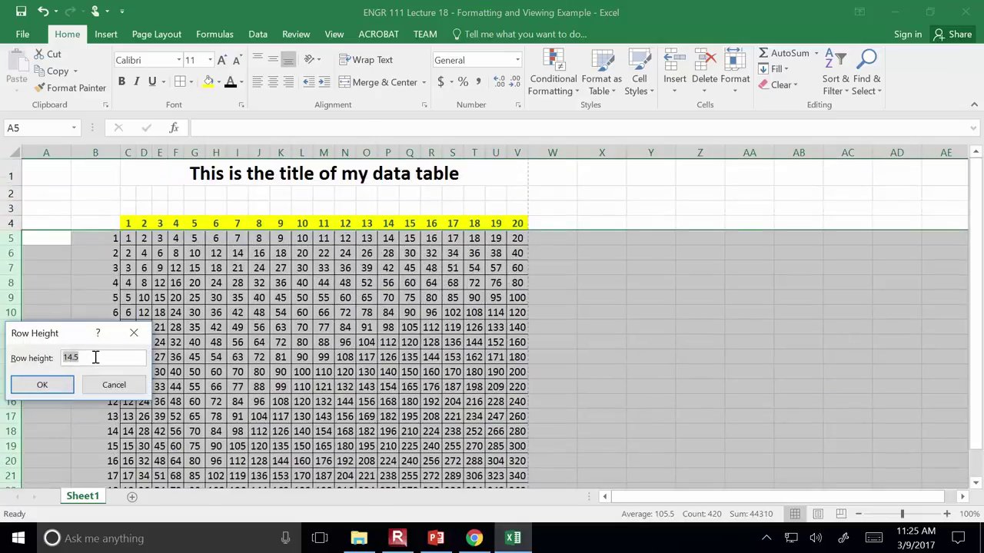
text(25)
key(Return)
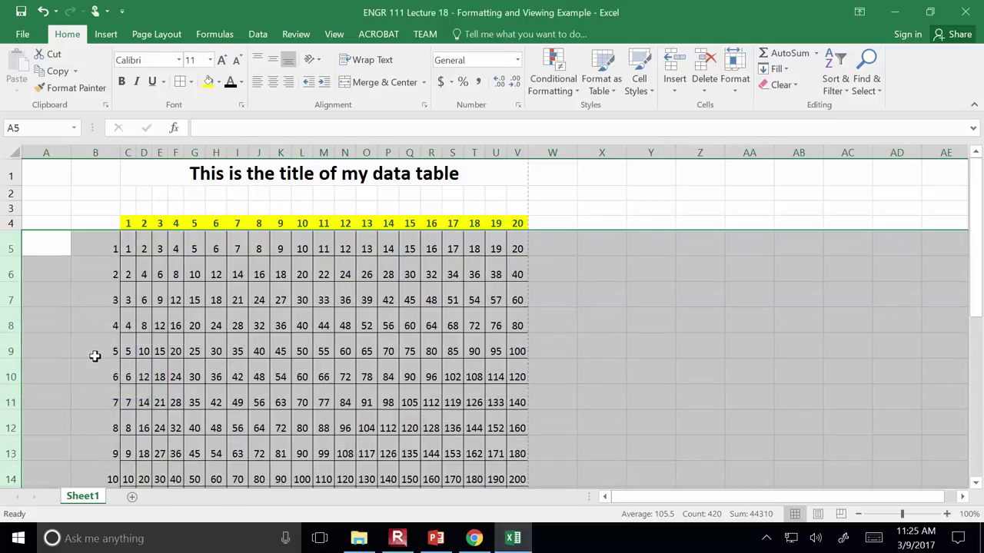
- Check the print preview of the table with its taller rows, then return to the worksheet and clear the row selection
click(23, 34)
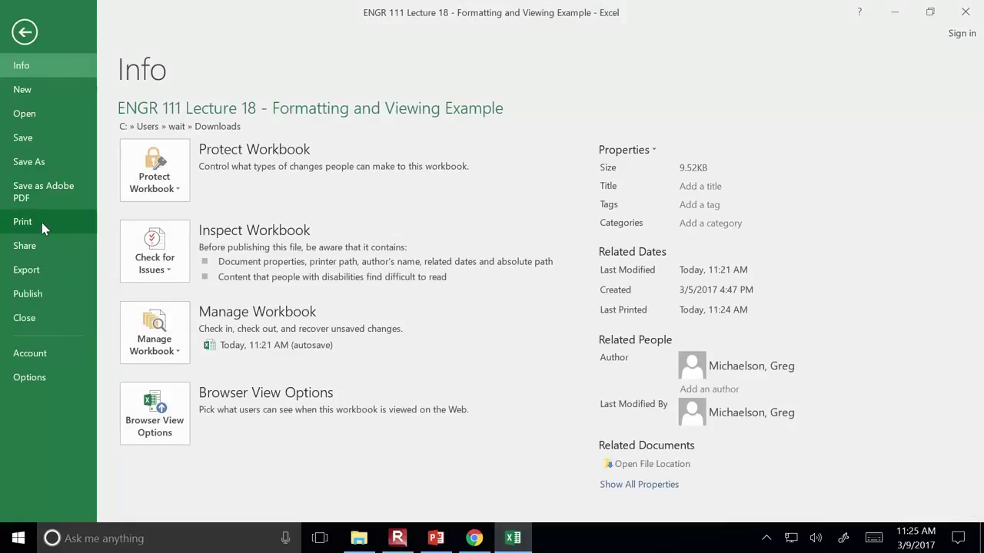
click(43, 225)
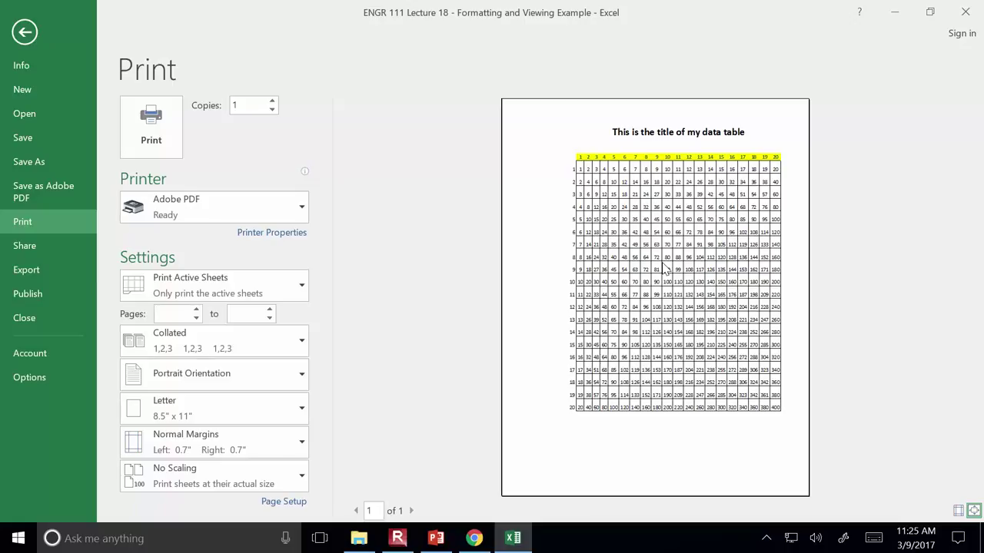
key(Escape)
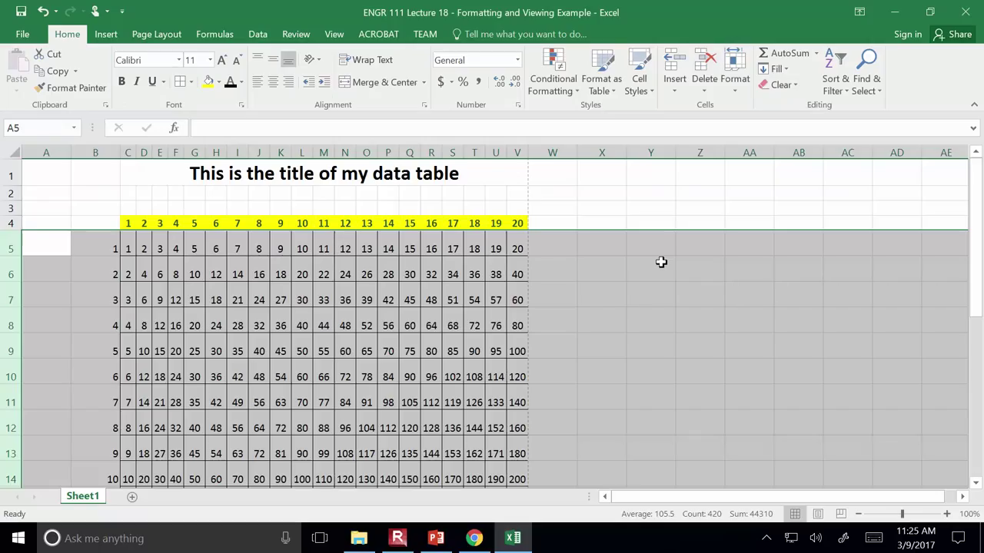
click(643, 451)
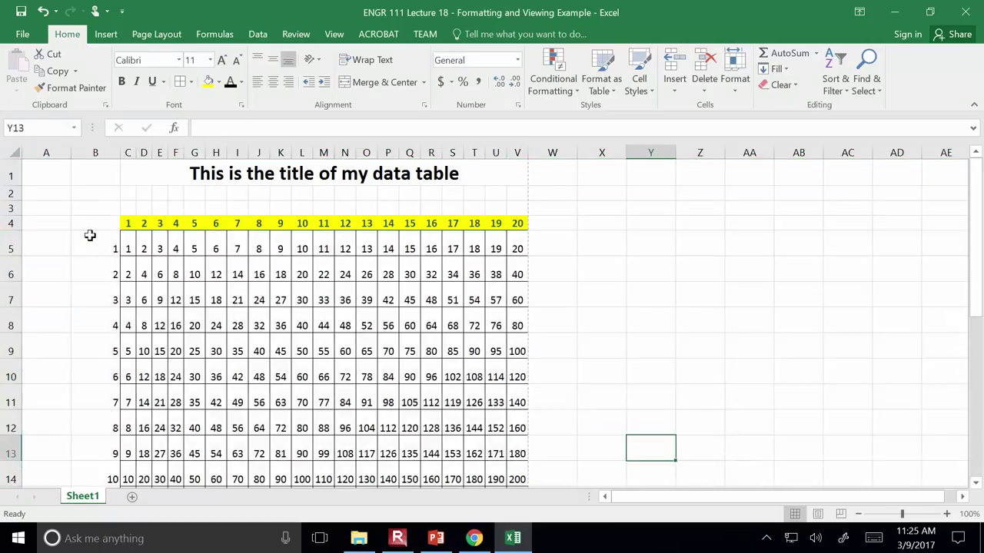
- Vertically centre the contents of rows 5 to 24 with Middle Align and check the table down to its last row
click(7, 242)
scroll(40, 285, down, 4)
scroll(34, 300, down, 1)
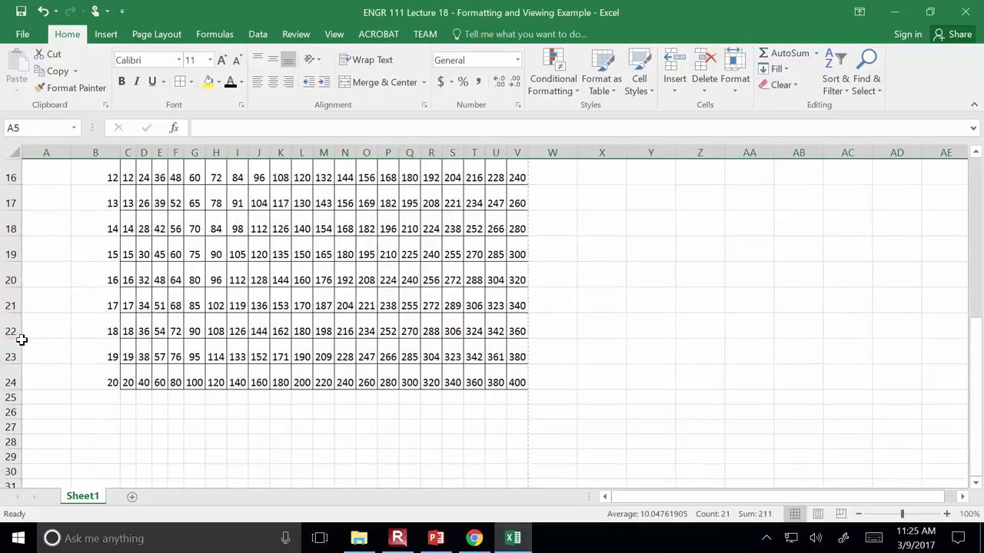
shift+click(4, 376)
scroll(116, 374, up, 5)
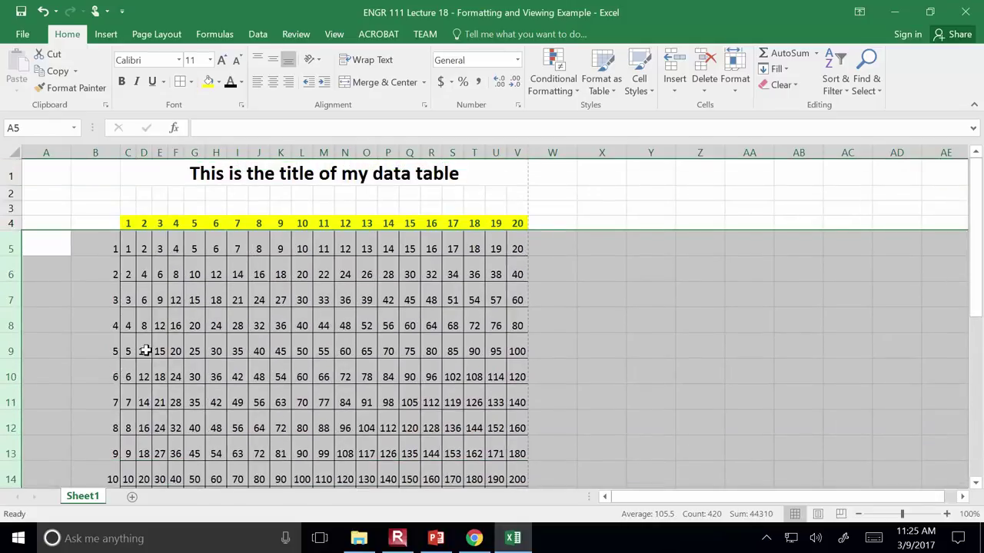
click(277, 61)
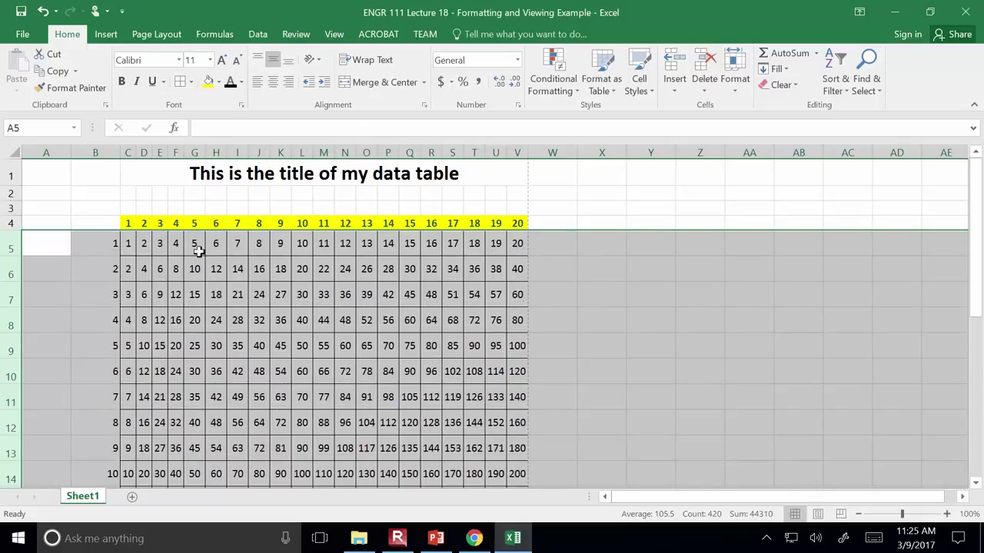
click(108, 286)
scroll(44, 239, down, 6)
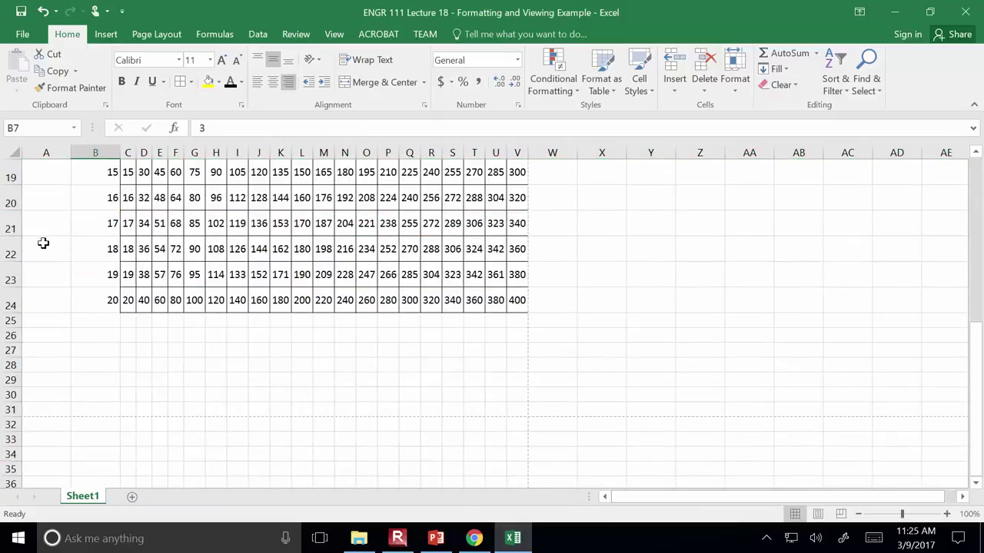
- Delete the empty column A so the table starts one column earlier
scroll(49, 243, up, 6)
click(46, 152)
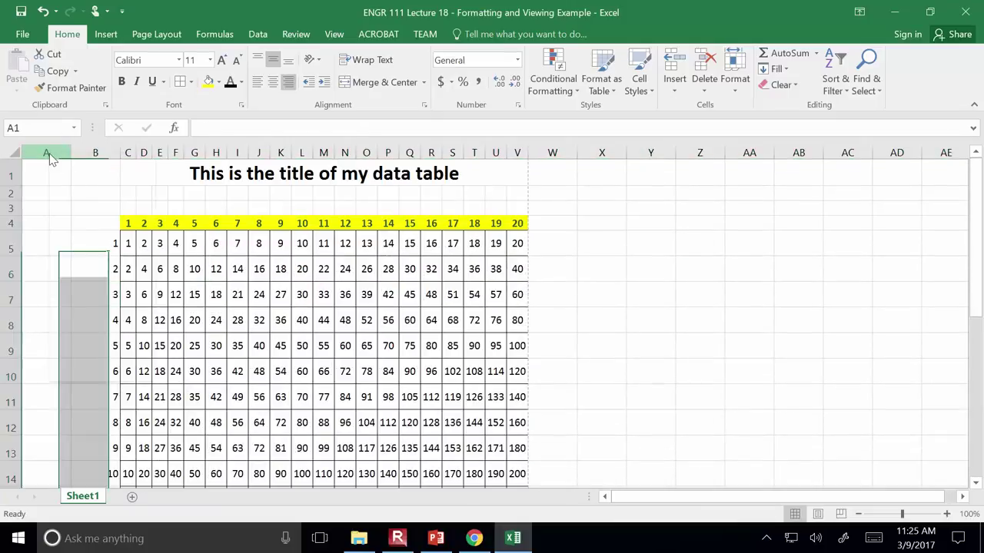
right_click(48, 153)
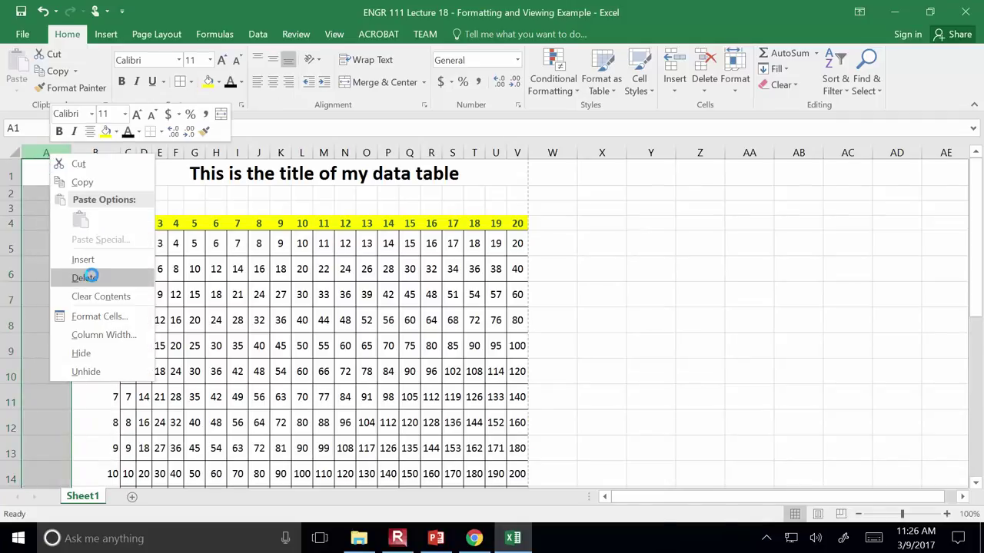
click(84, 278)
- Check how the table sits on the page in the print preview without the empty column, then return to the worksheet
click(20, 33)
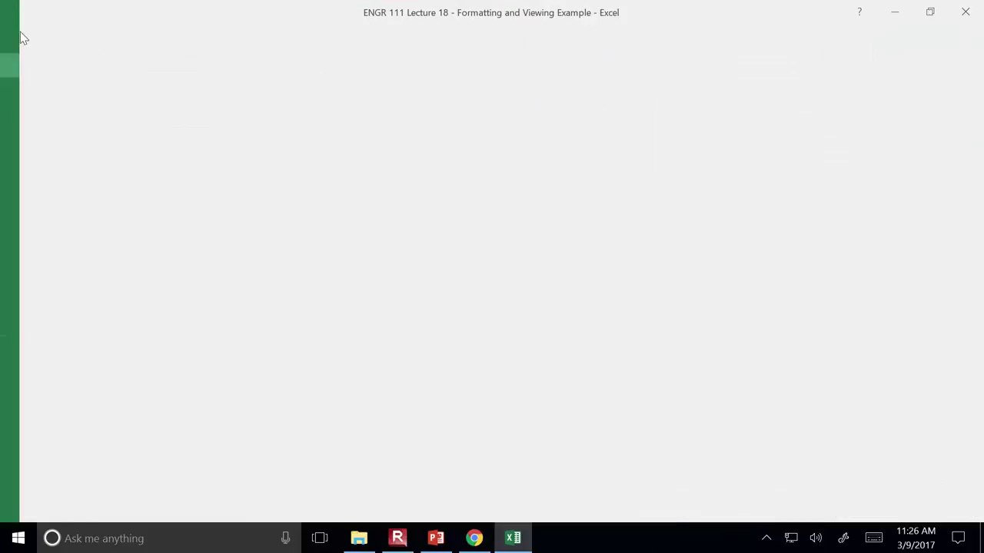
click(52, 221)
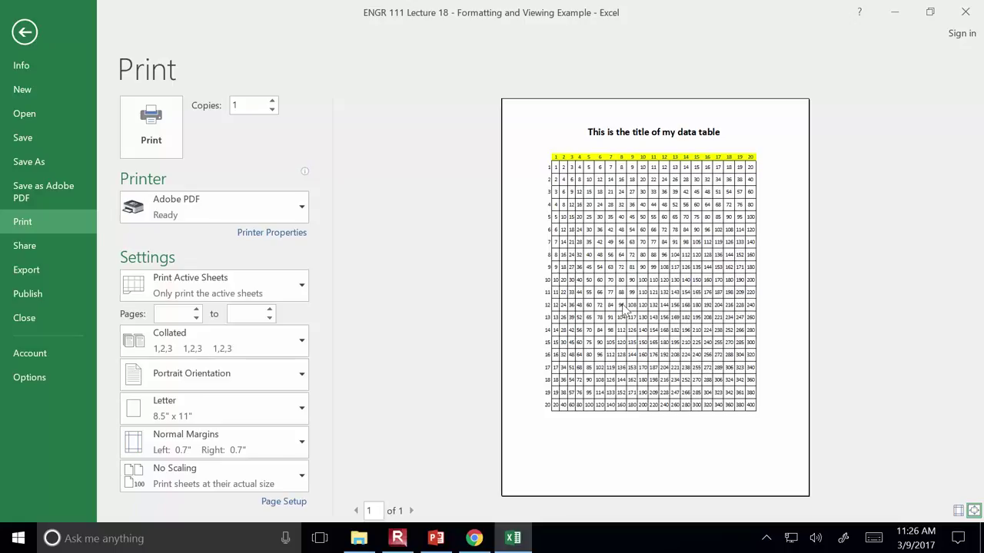
key(Escape)
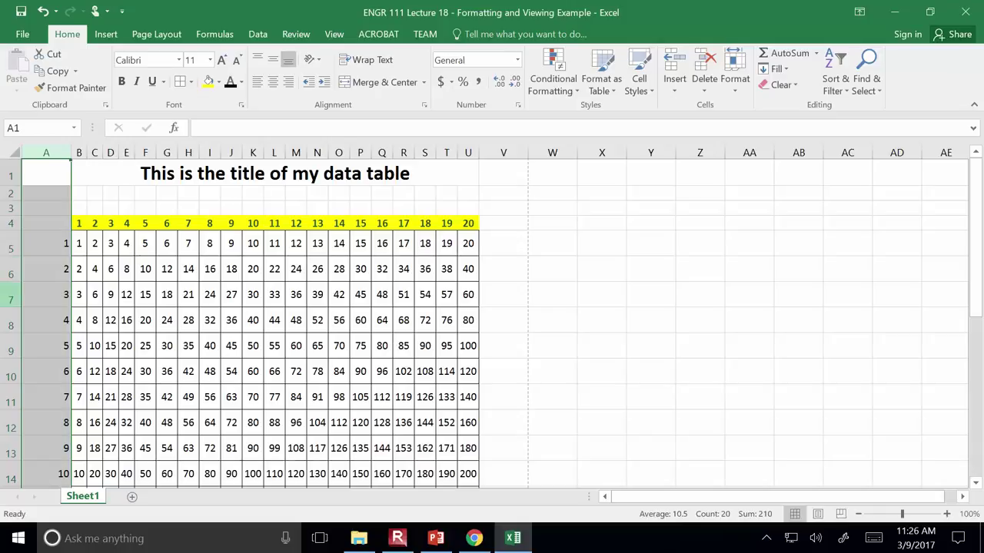
- Select the multiplication table's data rows, starting from row 5
click(10, 248)
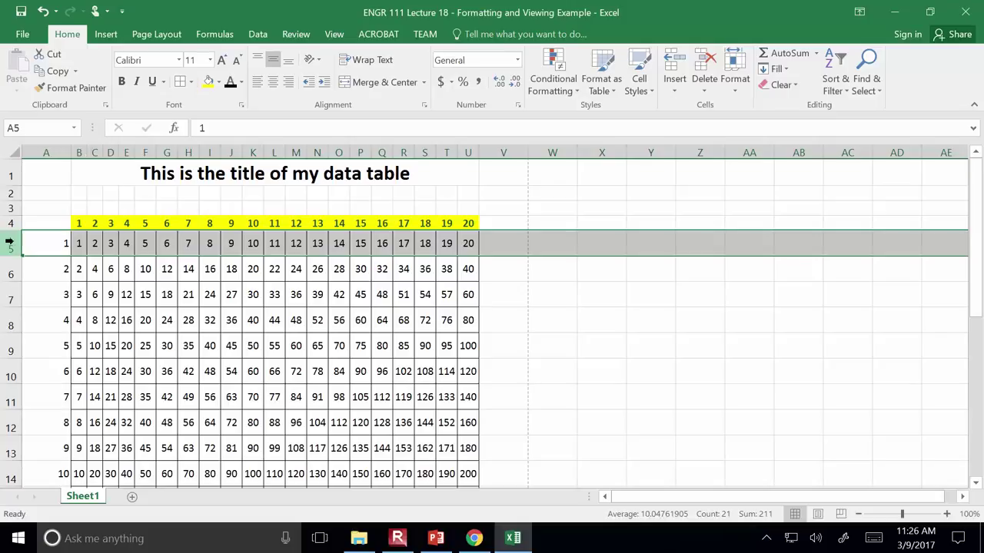
scroll(43, 264, down, 5)
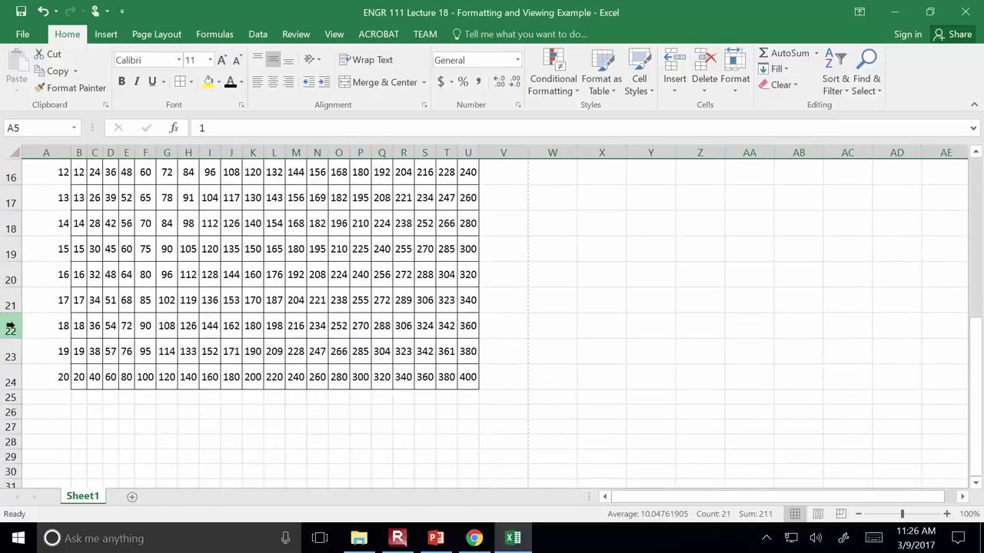
- Try top and bottom vertical alignment on rows 5 to 24 and return them to middle alignment
shift+click(10, 381)
scroll(11, 346, up, 5)
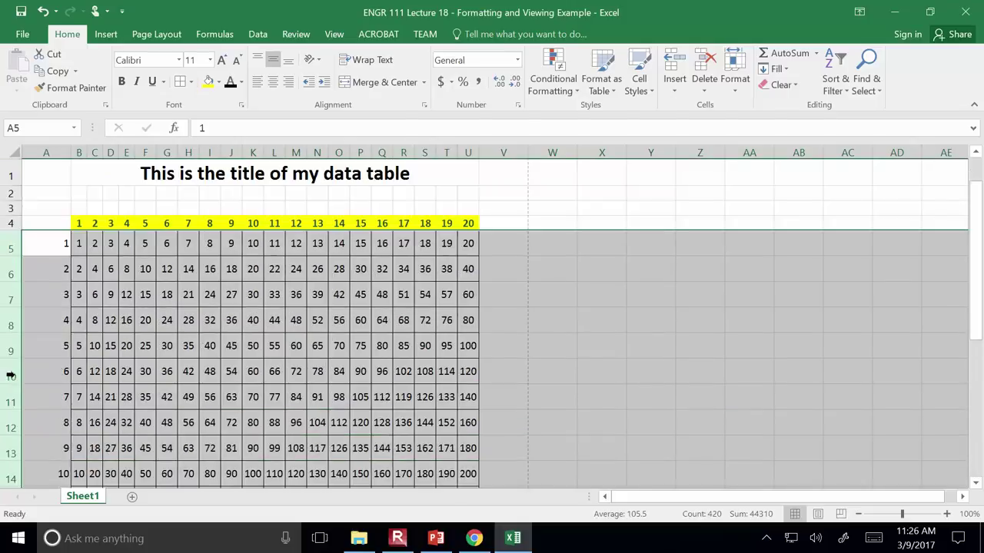
click(259, 61)
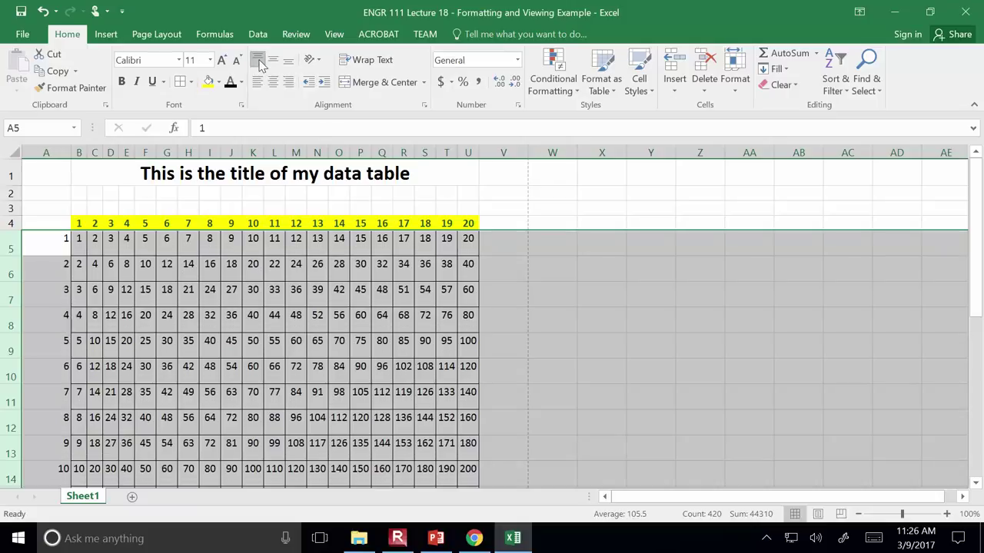
click(286, 62)
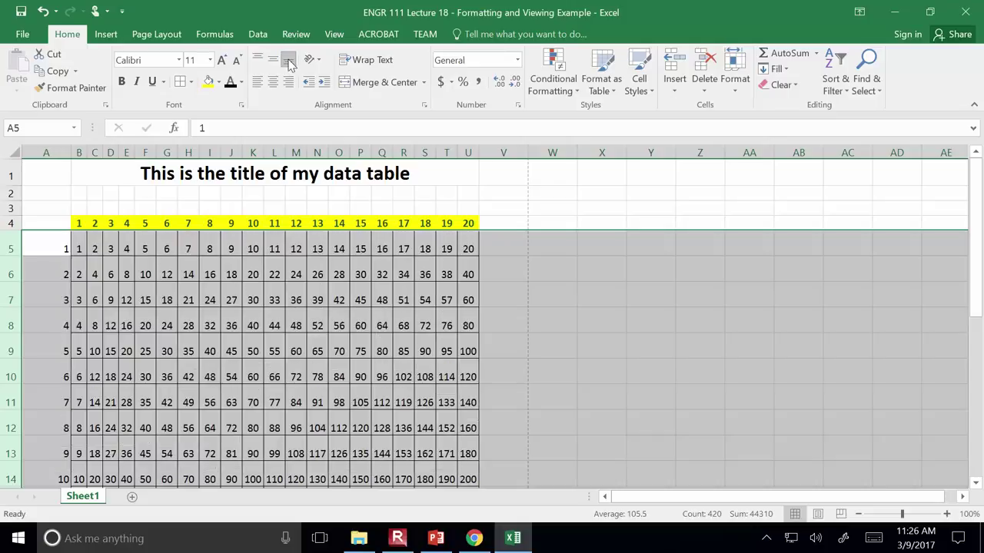
click(274, 60)
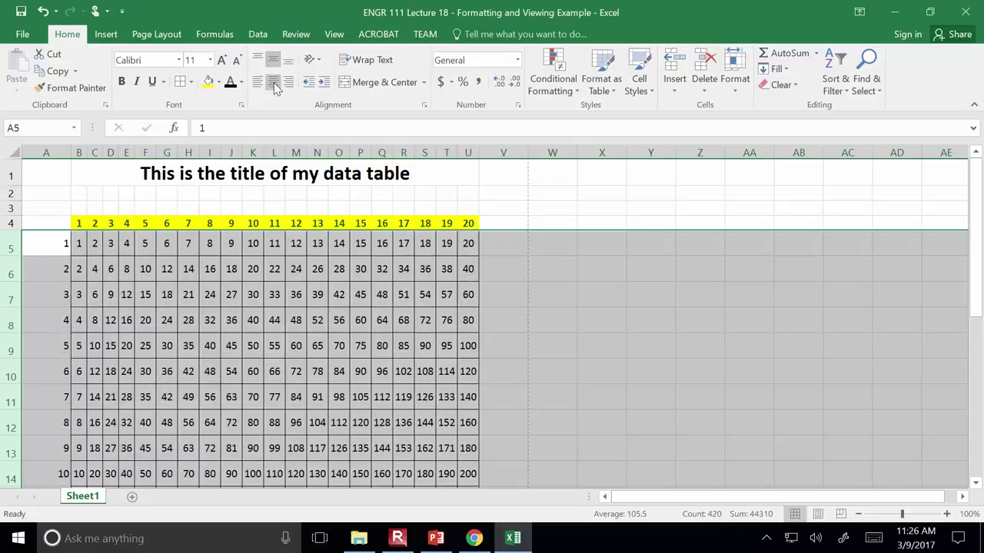
- Try left and right alignment on the selected table rows and settle on centering their values horizontally
click(260, 84)
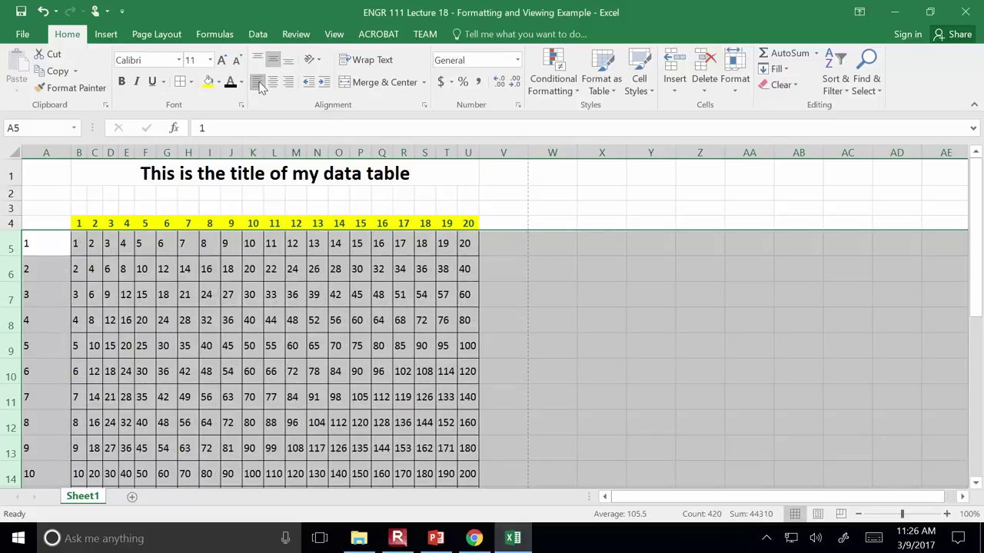
click(273, 83)
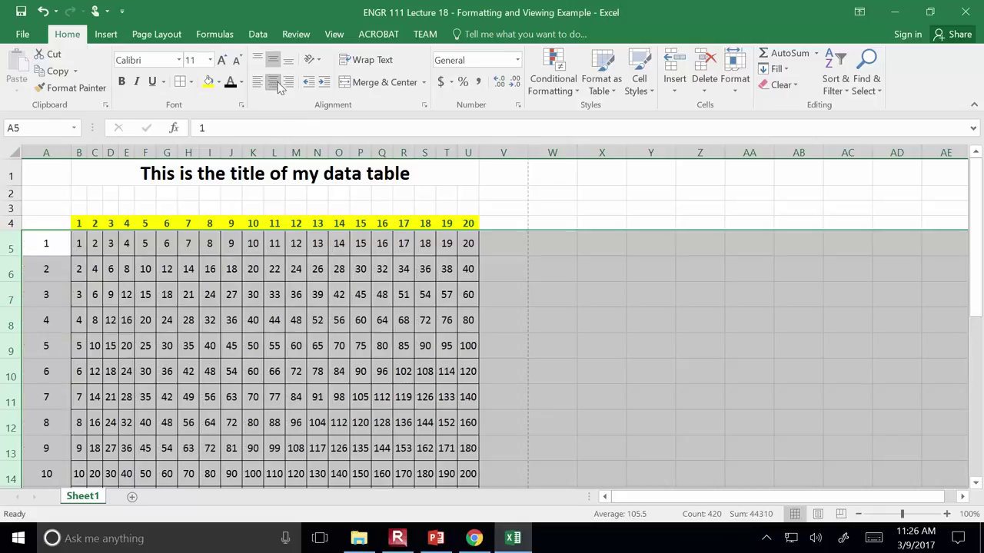
click(288, 83)
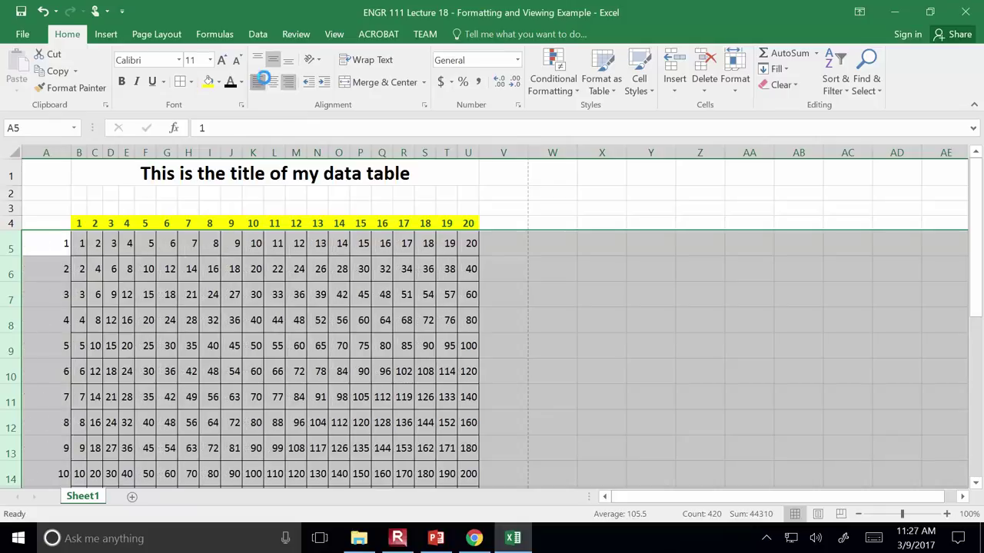
click(259, 82)
click(274, 82)
click(655, 367)
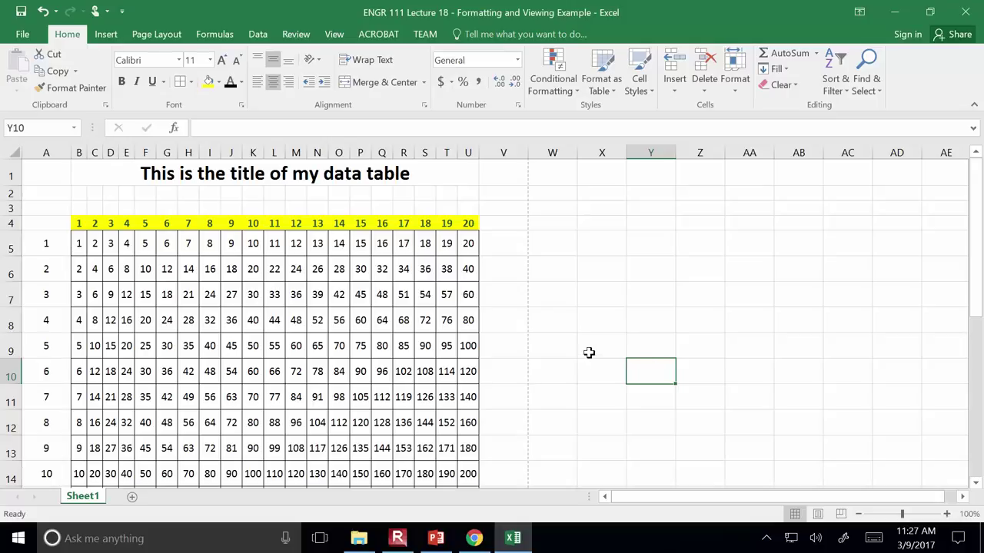
- Close the workbook without saving its changes
click(965, 12)
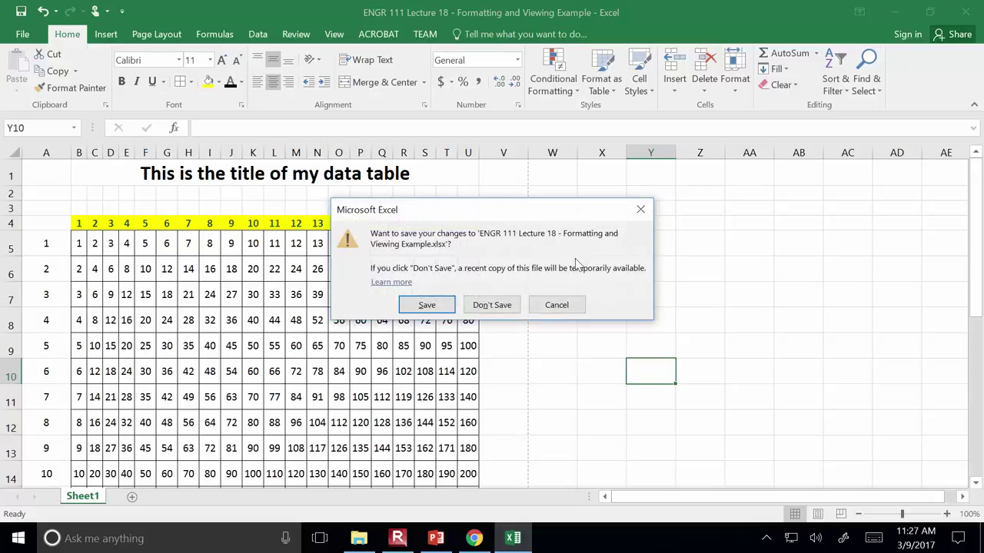
click(505, 306)
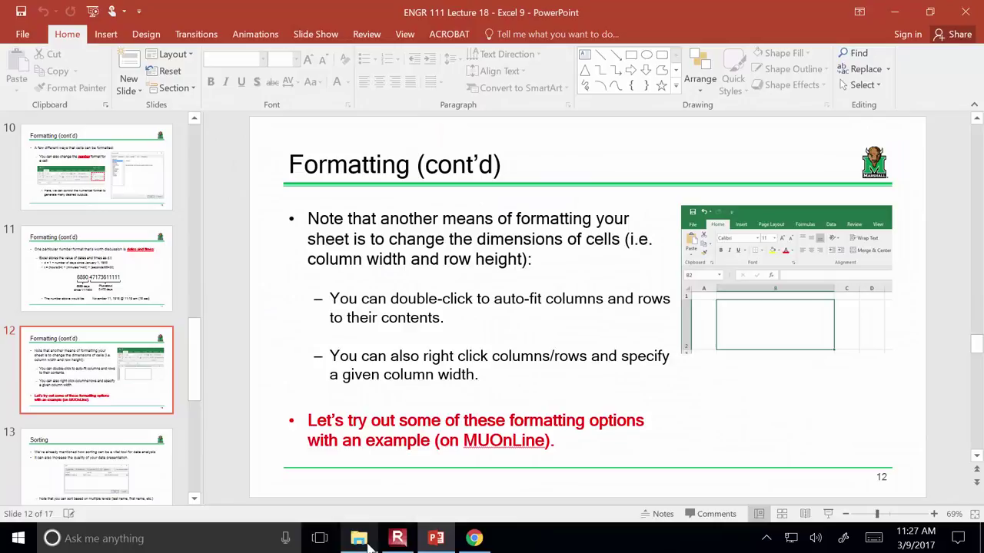
- Switch to Chrome and download the Class 18 file from the end of the Course Content list
click(359, 538)
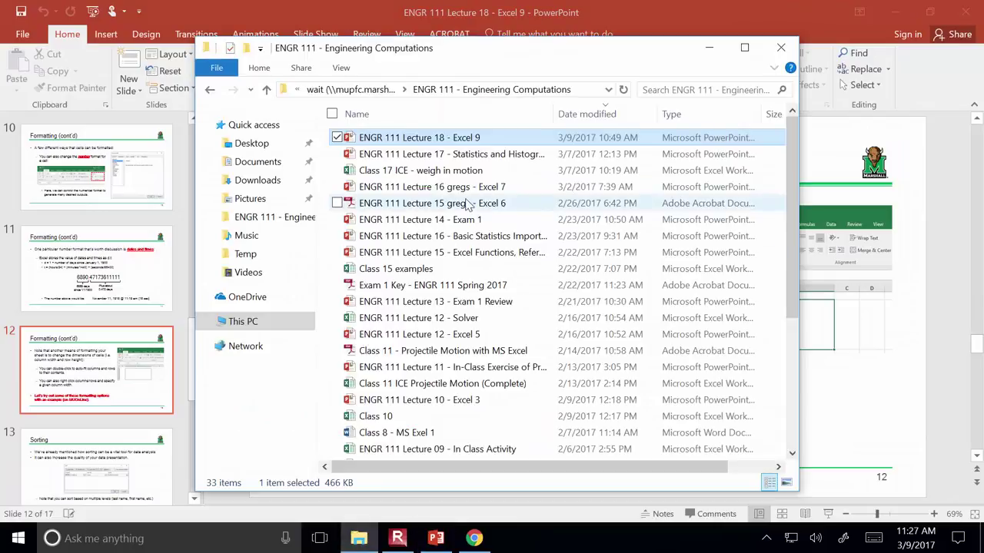
click(474, 538)
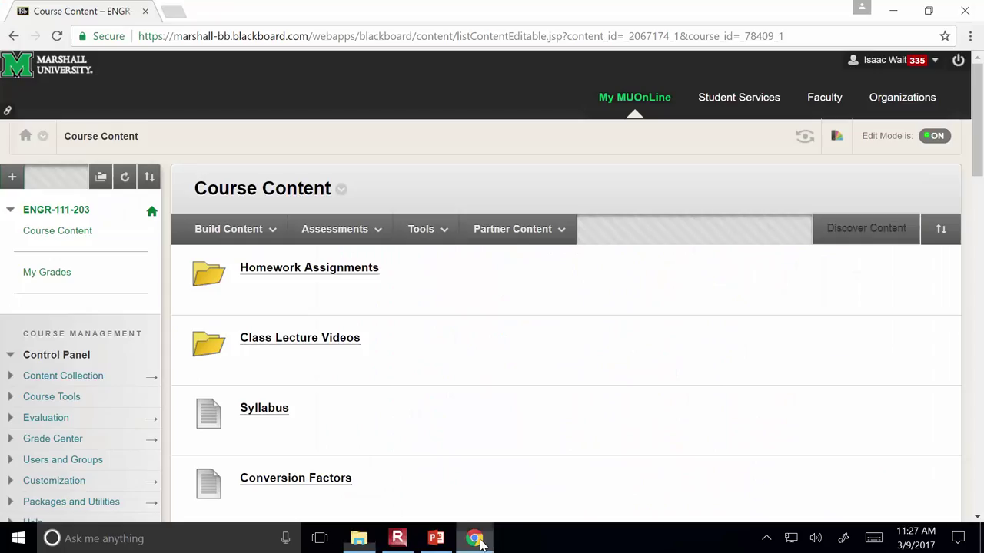
click(970, 37)
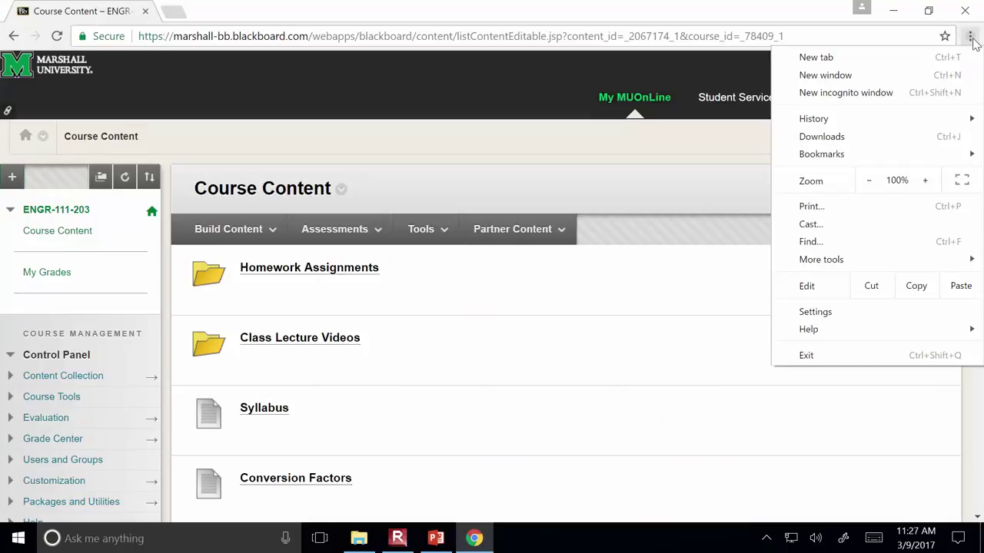
click(754, 7)
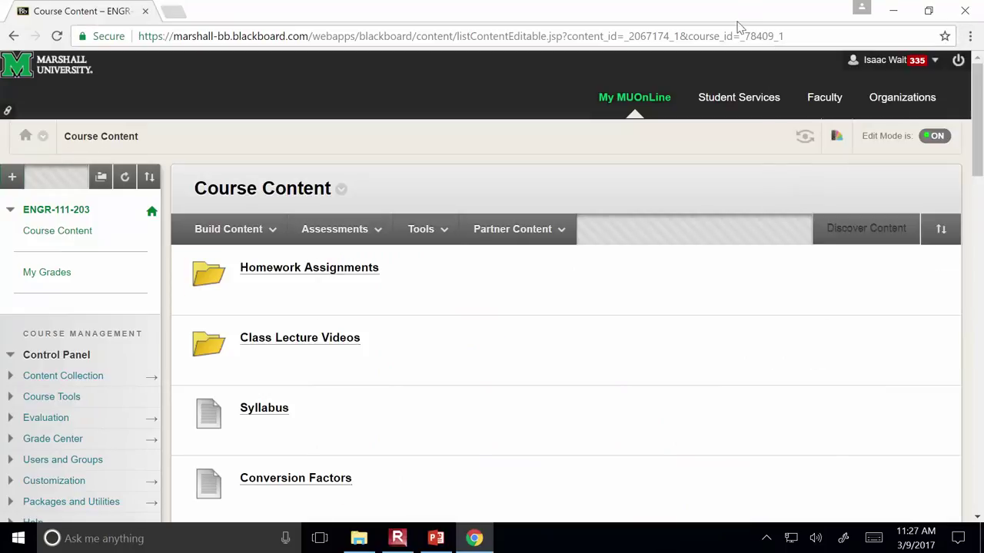
scroll(515, 473, down, 10)
scroll(515, 473, down, 5)
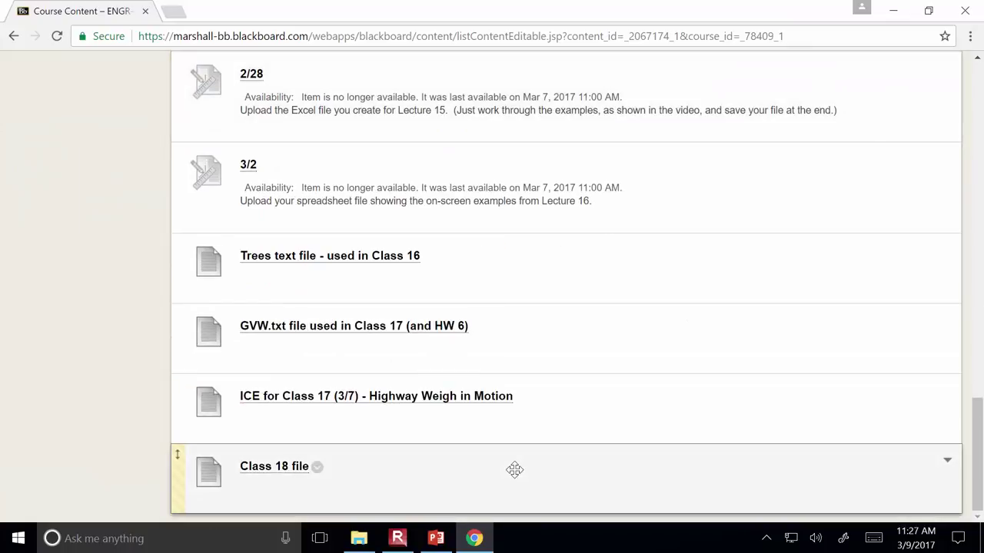
click(265, 470)
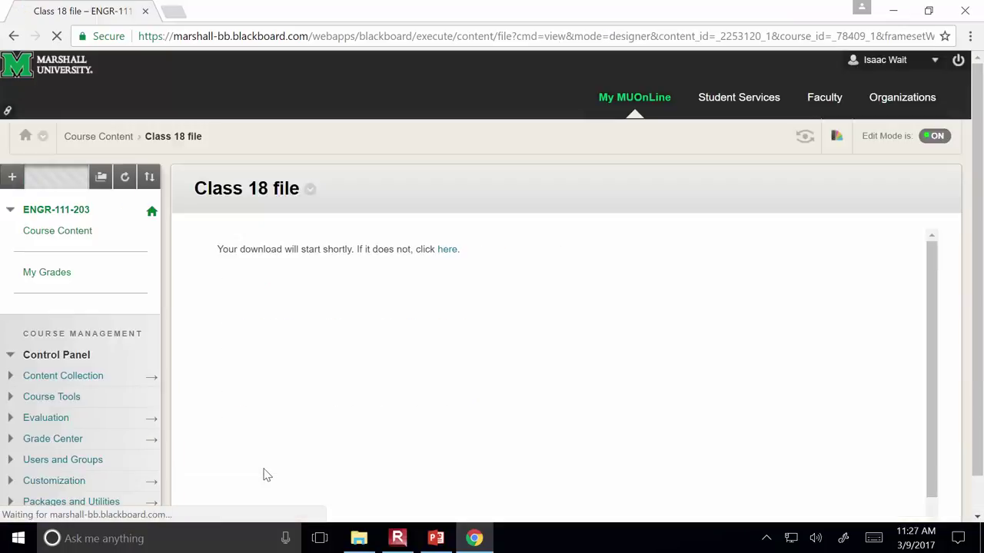
- Open the downloaded workbook and enable editing
click(98, 507)
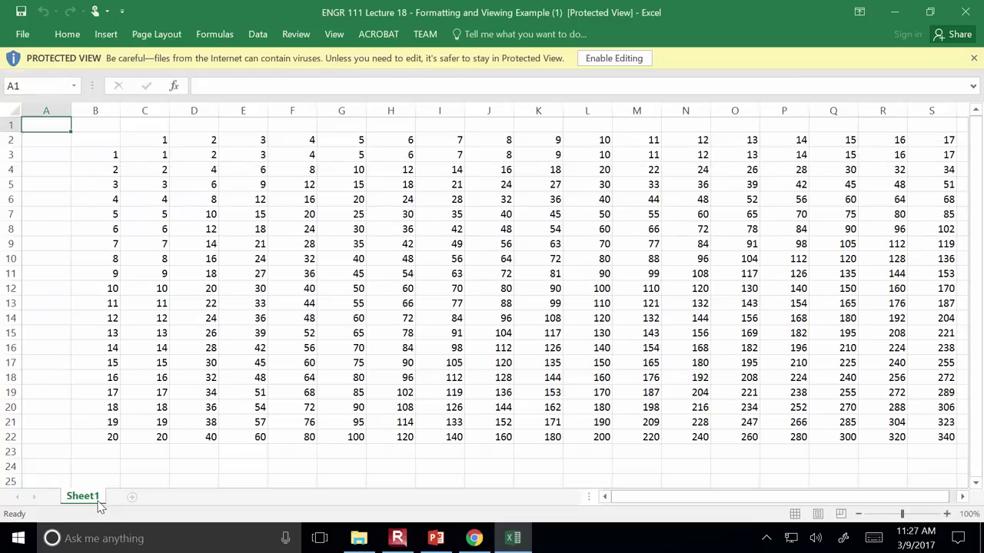
click(584, 59)
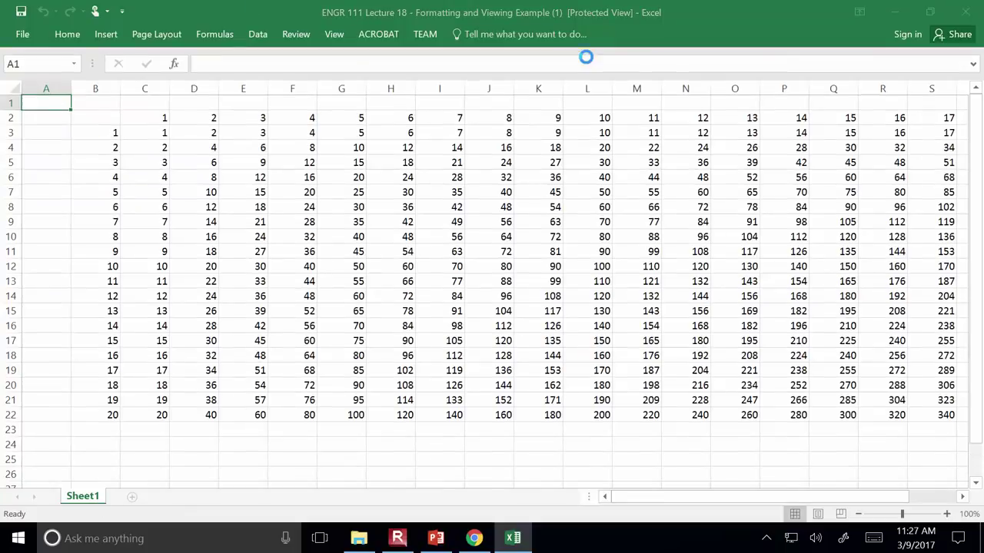
- Preview the sheet's printout and page forward and back to examine how the table splits across pages
click(26, 35)
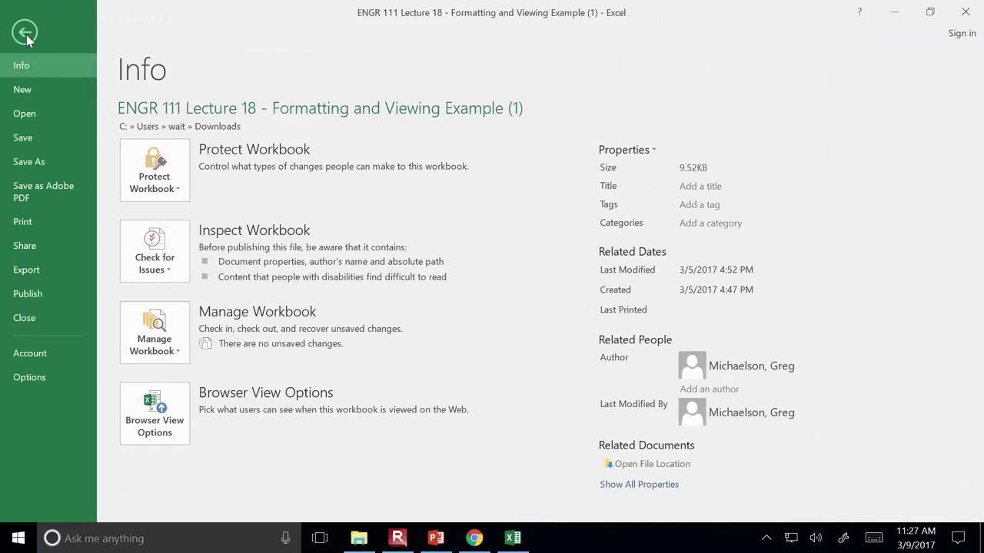
click(44, 223)
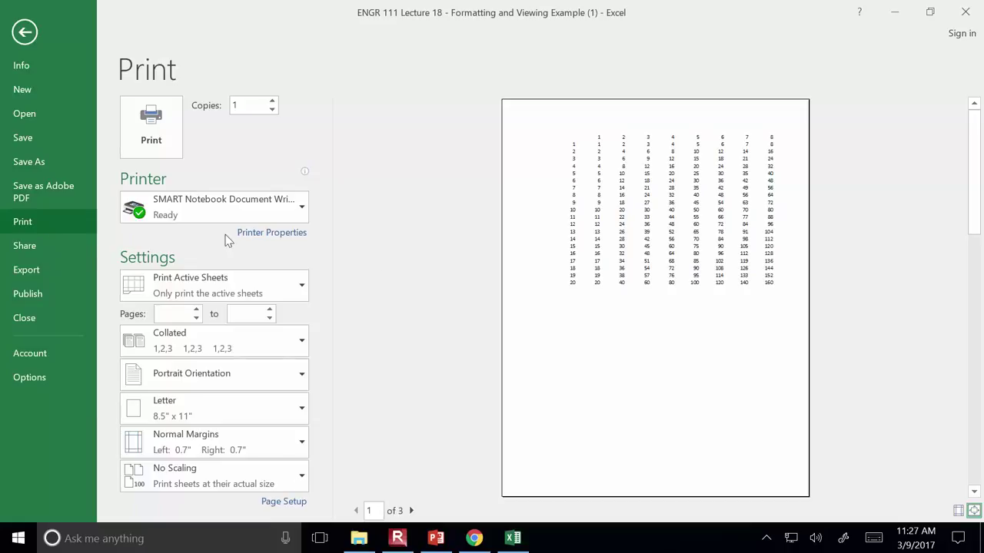
click(411, 511)
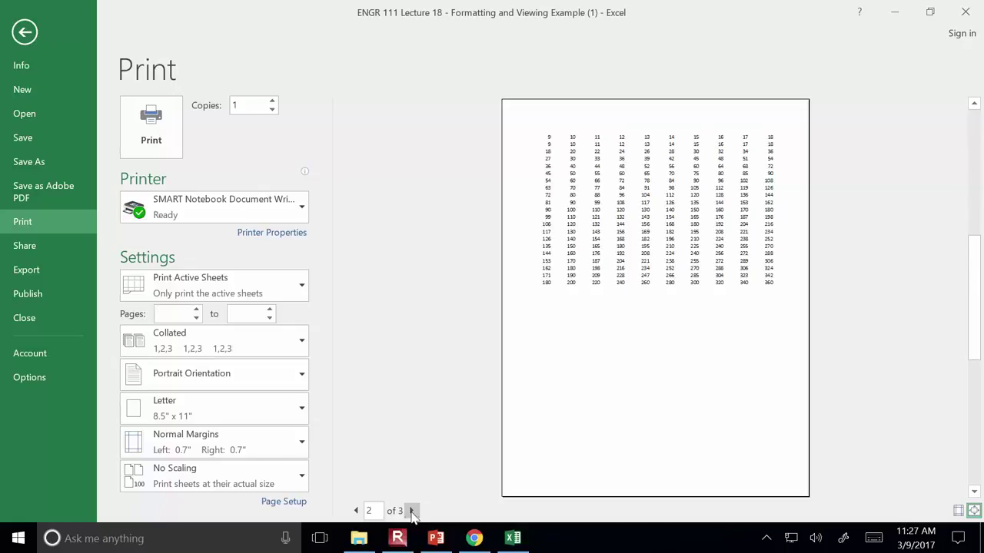
click(412, 512)
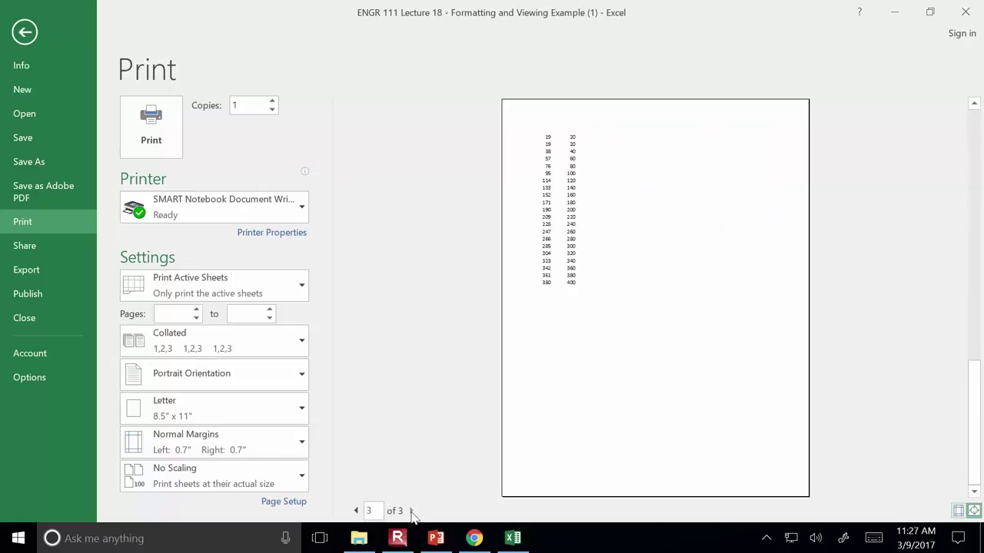
click(356, 511)
click(356, 512)
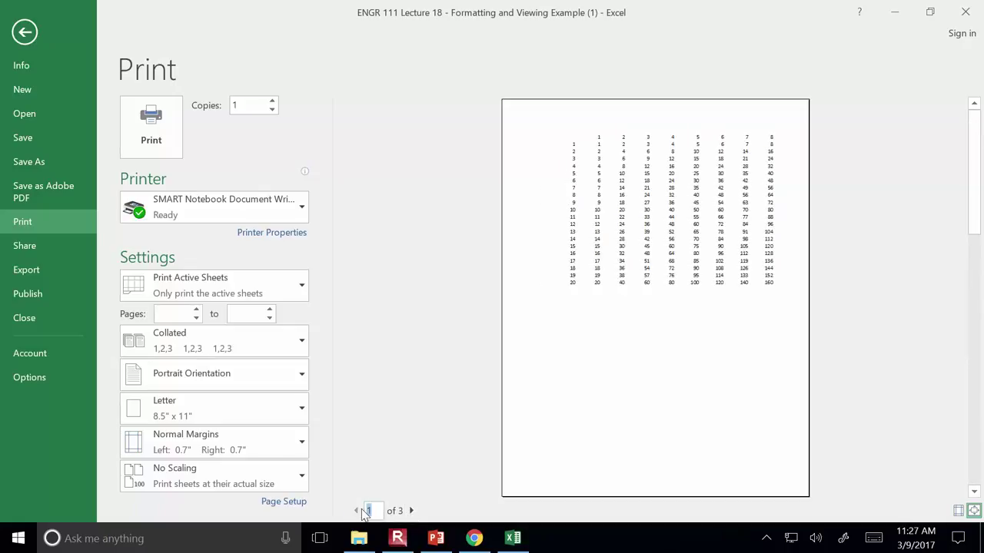
click(412, 511)
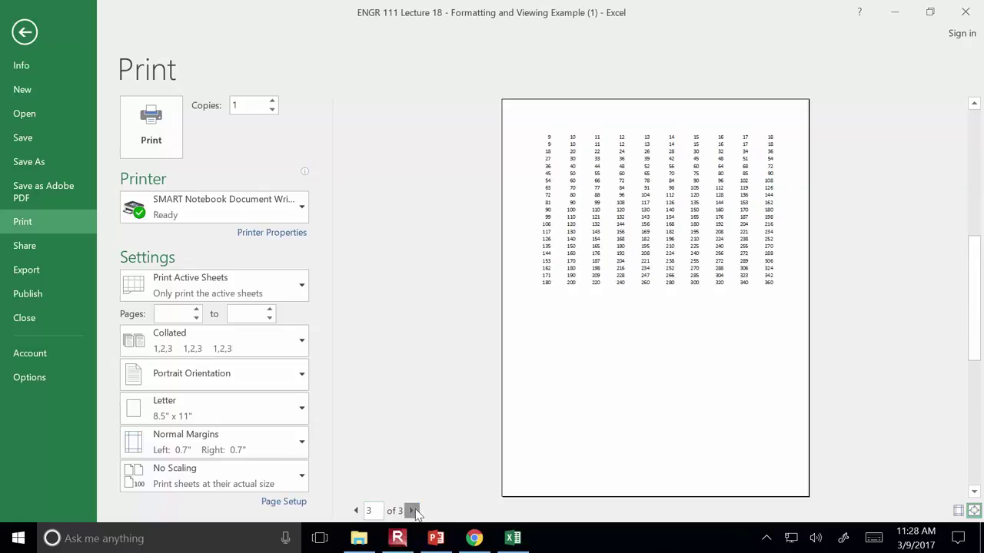
click(412, 510)
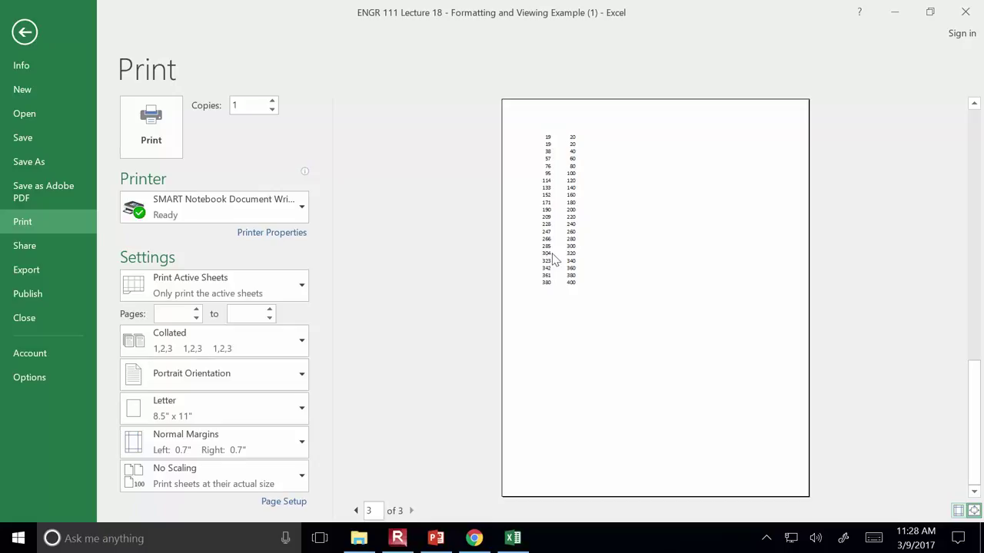
click(356, 511)
click(356, 511)
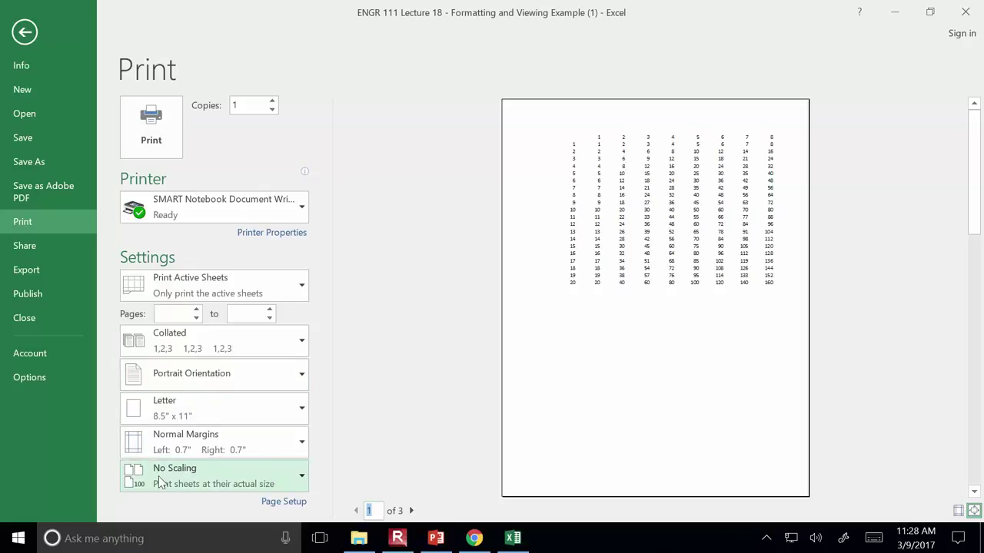
- Set the printout to Fit Sheet on One Page with Landscape Orientation and return to the worksheet
click(225, 480)
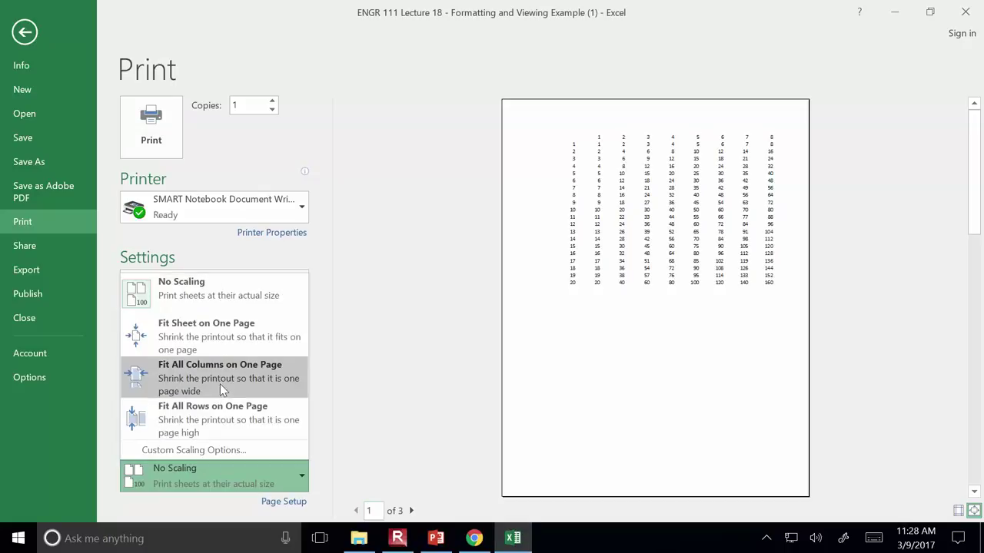
click(223, 330)
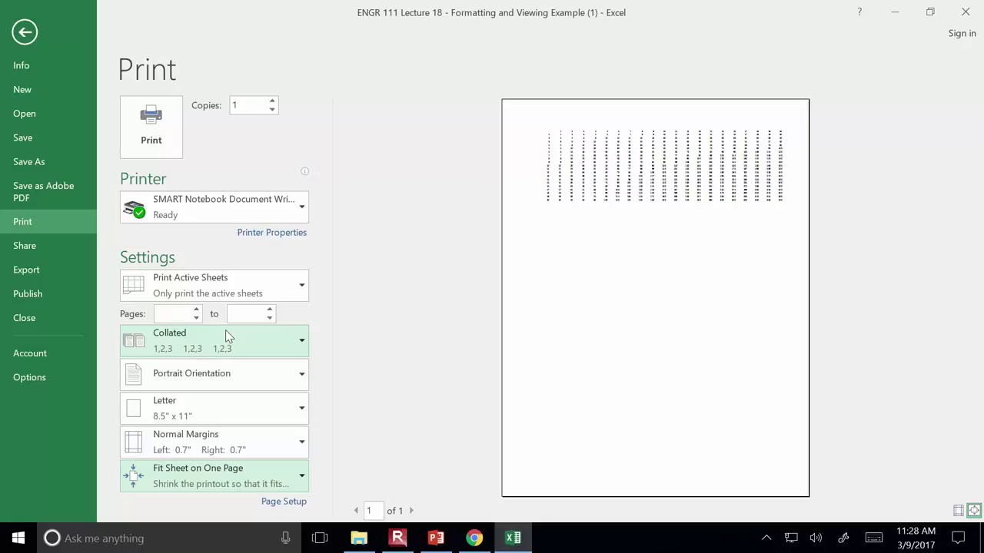
click(196, 377)
click(198, 435)
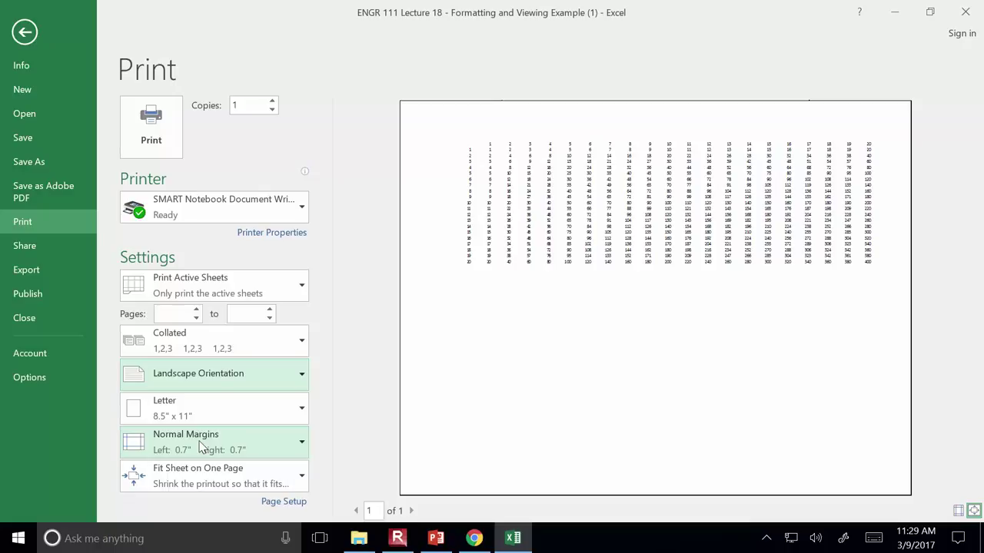
key(Escape)
- Apply All Borders to the multiplication table values in C3:V22
drag(147, 197, 888, 376)
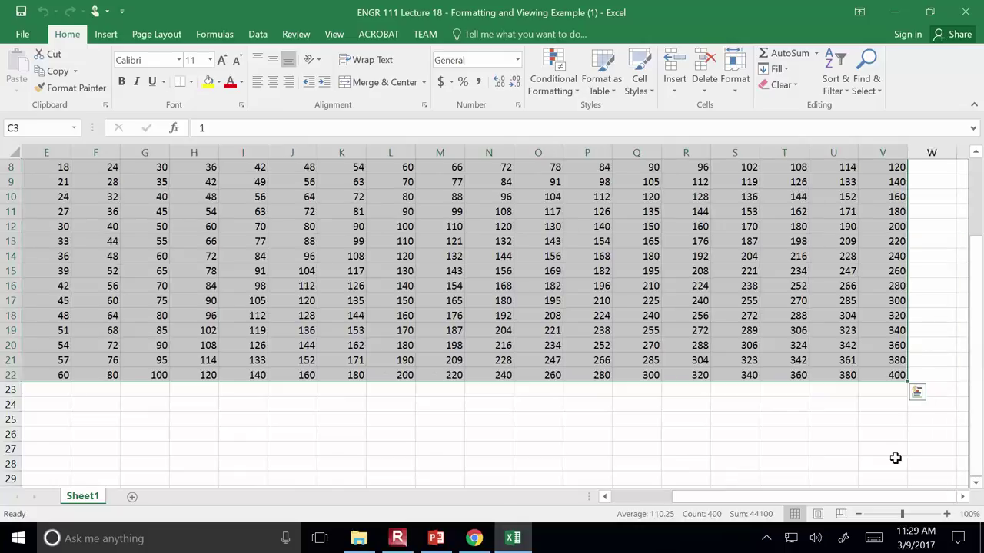
click(191, 82)
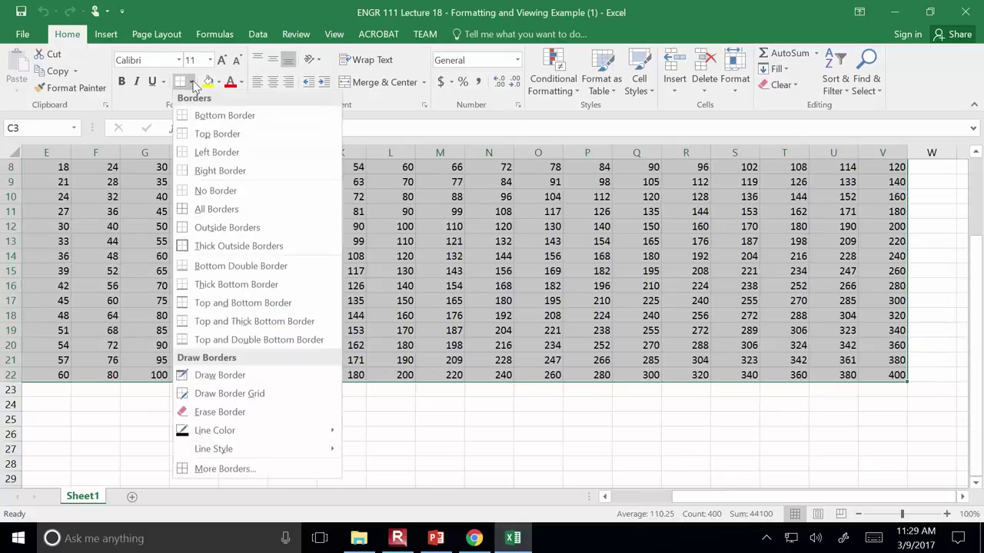
click(223, 212)
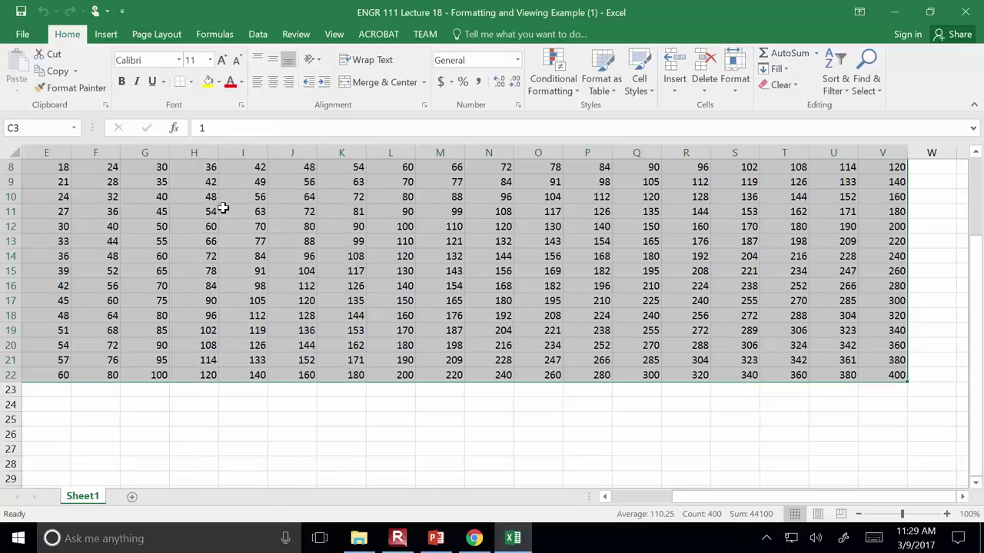
- Auto-fit the widths of columns C through V to their contents, and undo the auto-fit
scroll(374, 253, up, 3)
scroll(373, 253, left, 2)
click(138, 146)
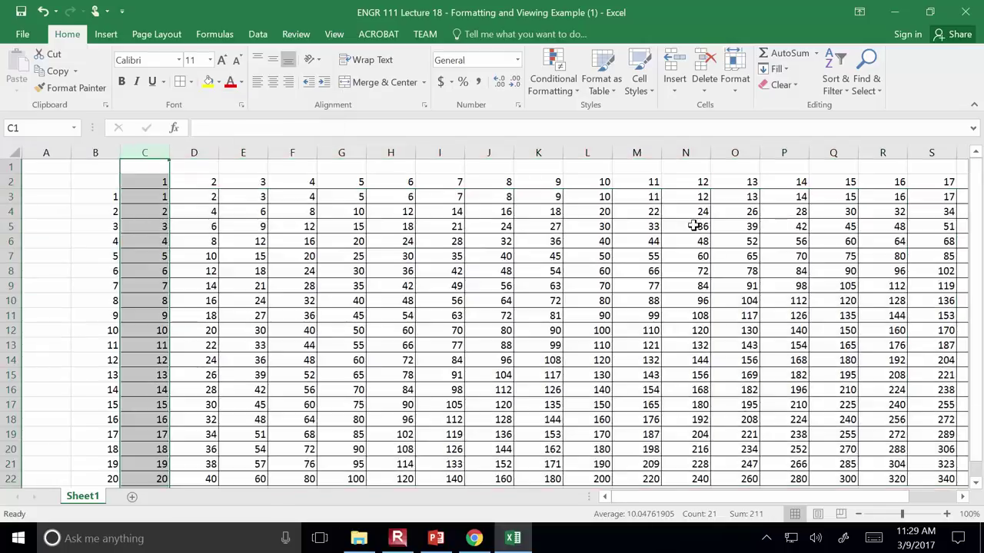
drag(899, 496, 953, 500)
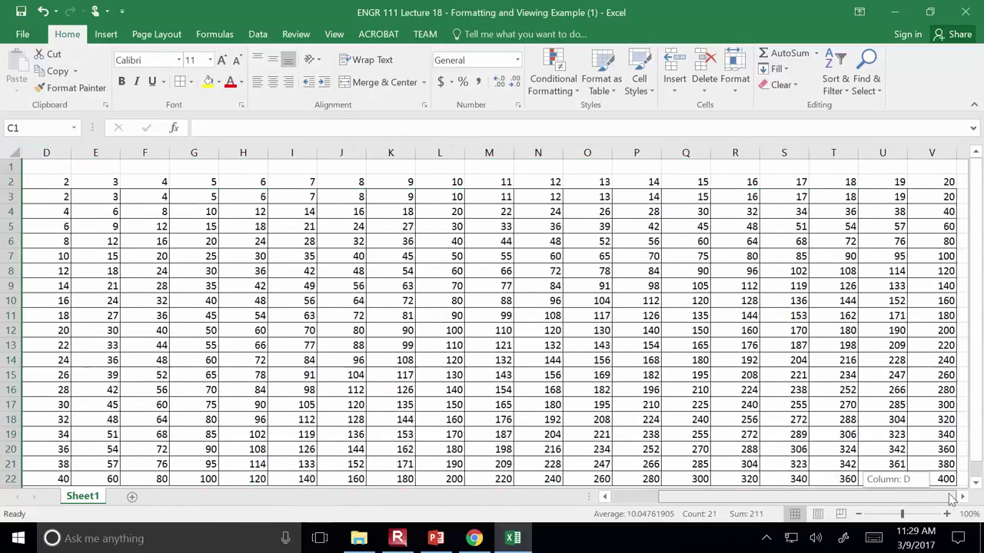
shift+click(945, 146)
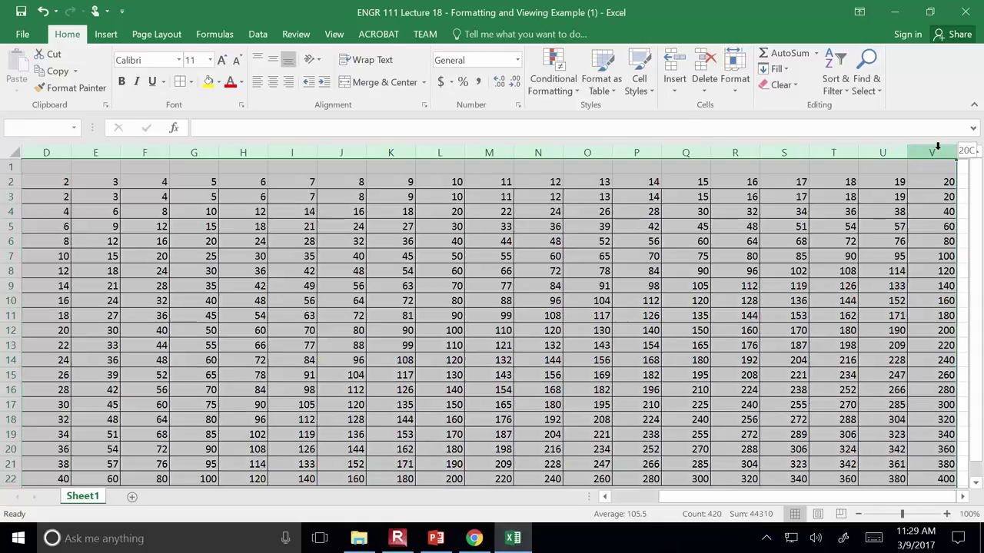
double_click(120, 148)
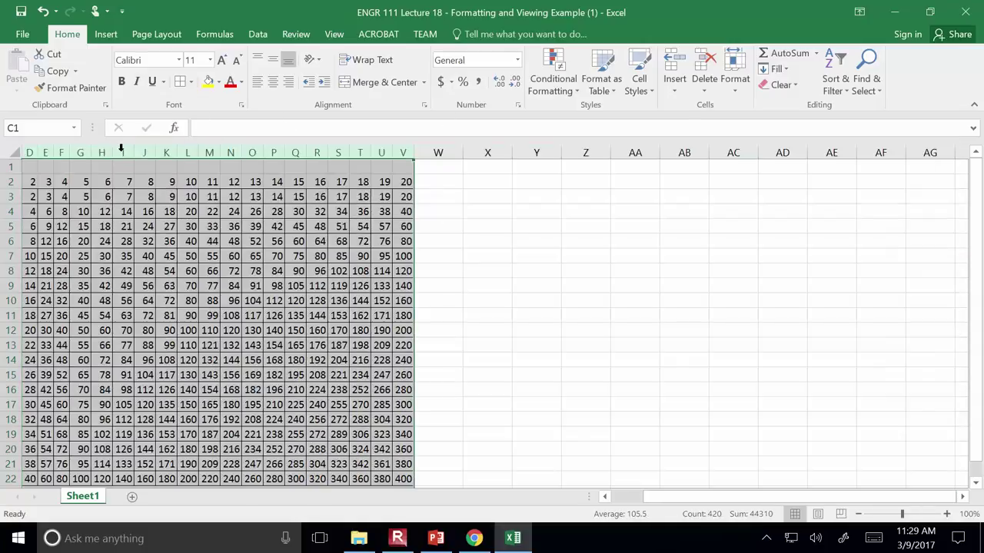
key(ctrl+z)
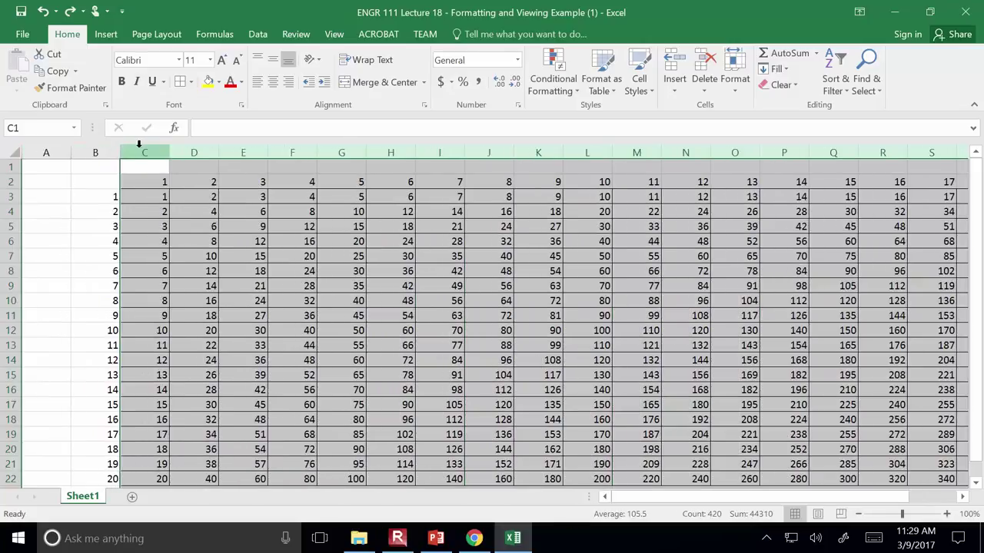
- Set the width of the selected columns C through V to 5 and center their contents horizontally
right_click(139, 145)
click(212, 326)
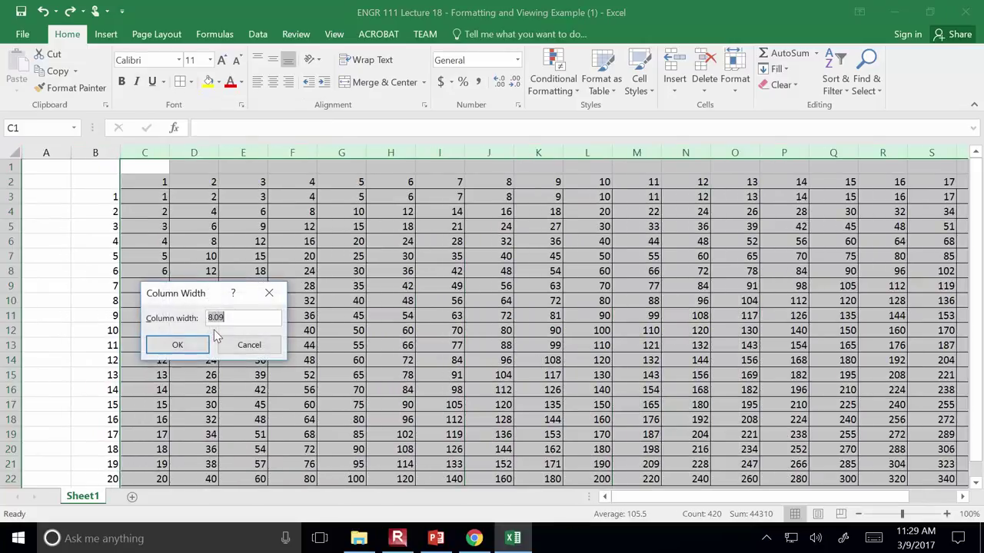
text(5)
key(Return)
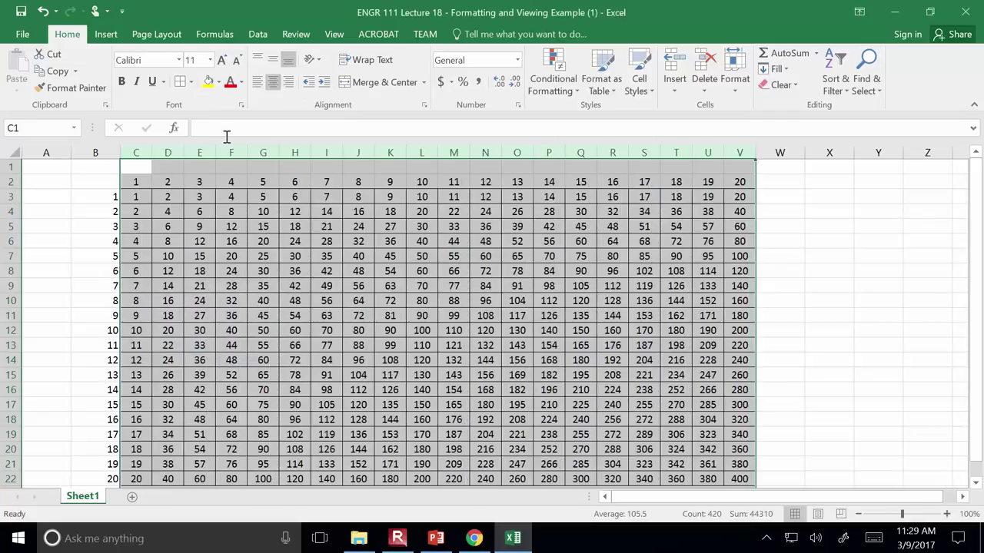
- Preview the printout to examine how the narrowed columns sit on the page, and return to the worksheet
click(21, 34)
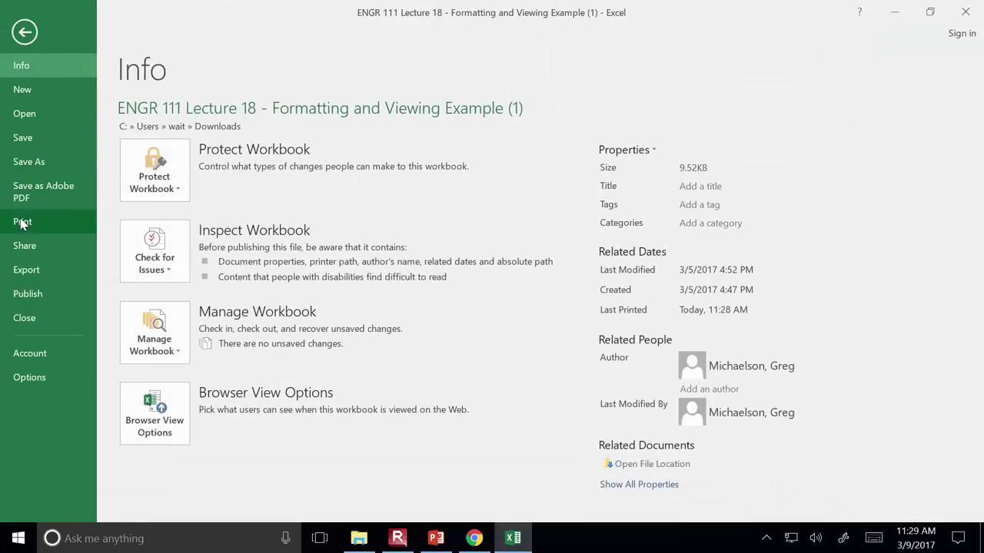
click(27, 223)
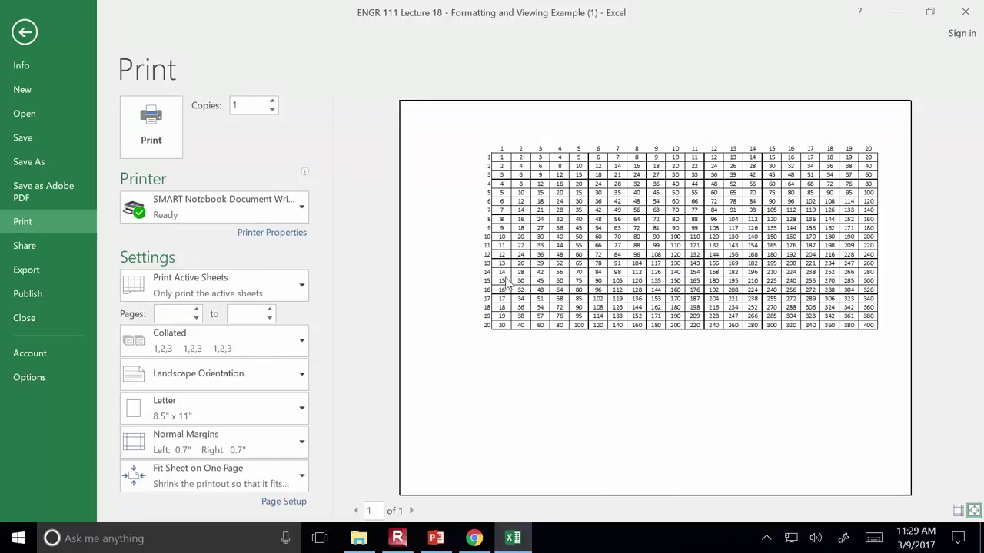
click(24, 33)
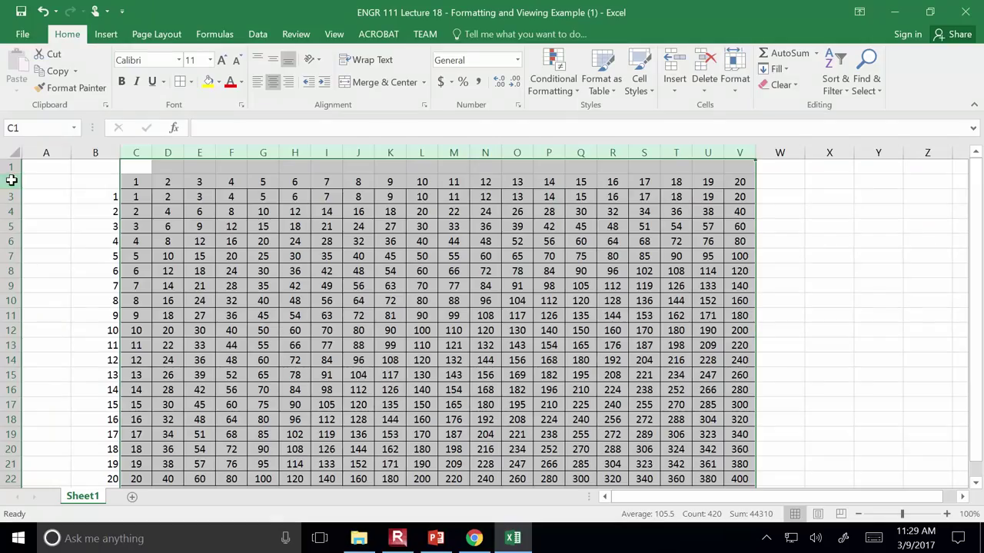
- Increase the height of rows 2 through 22 and middle-align their contents vertically
click(9, 180)
scroll(37, 316, down, 2)
shift+click(7, 390)
right_click(7, 390)
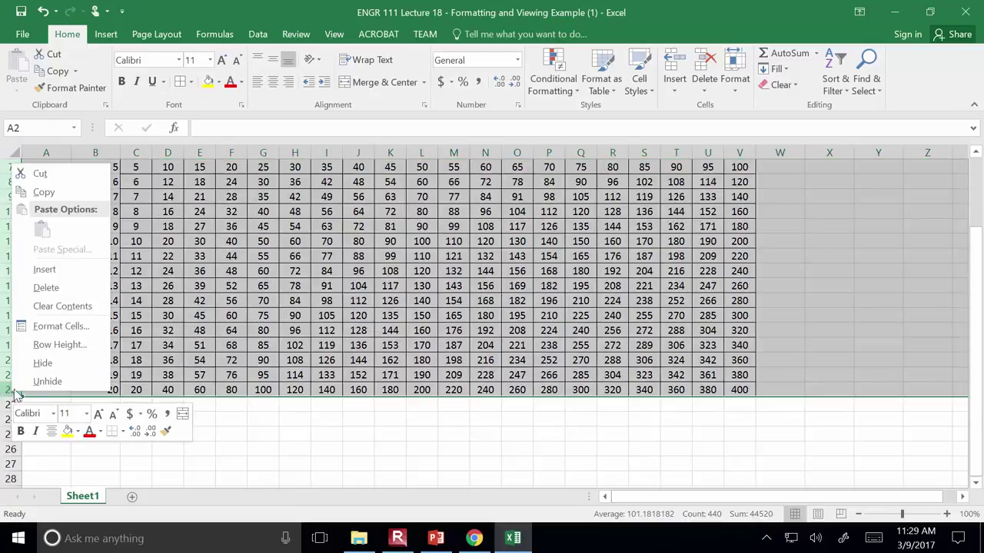
click(55, 345)
text(2)
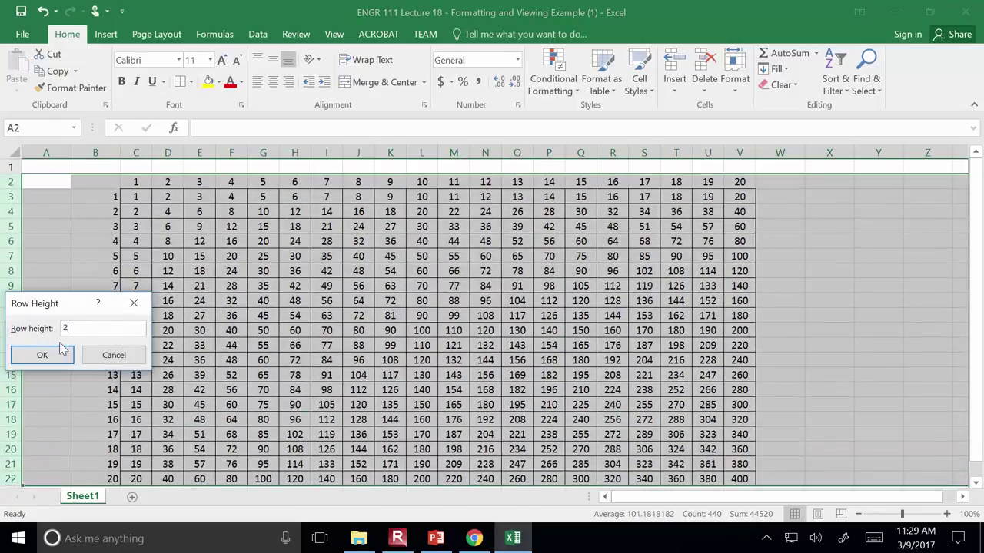
click(42, 355)
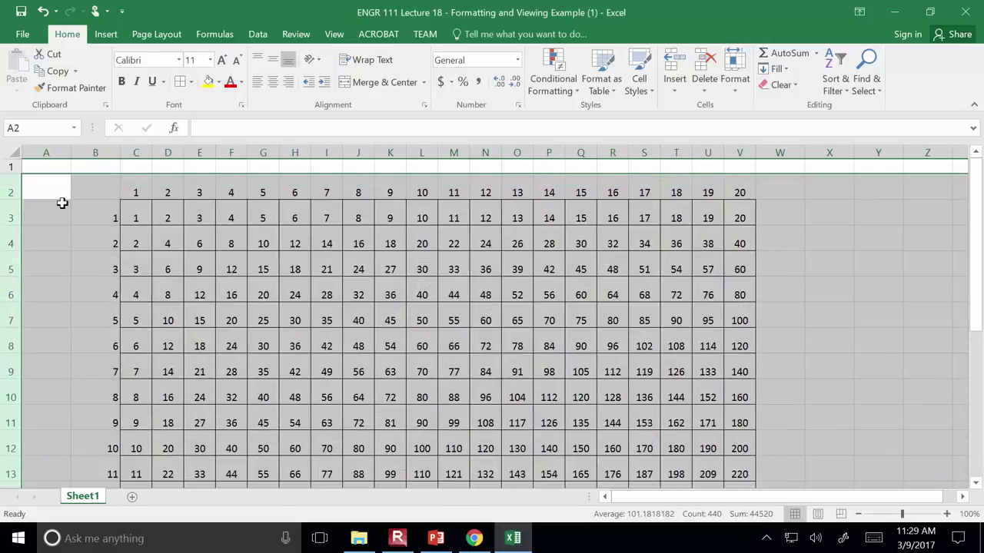
click(273, 60)
click(218, 241)
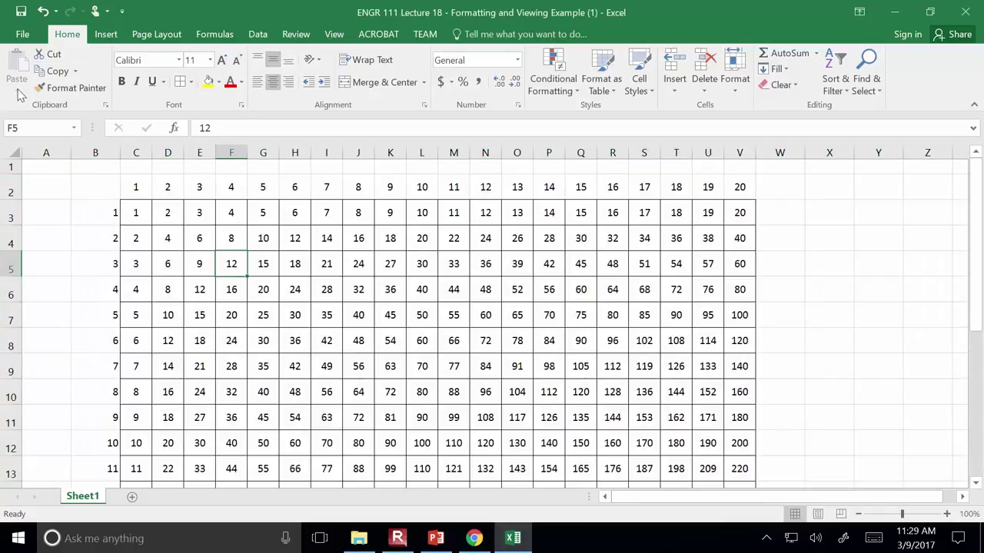
- Page through the print preview with No Scaling to examine how the table splits, and restore Fit Sheet on One Page
click(22, 33)
click(34, 221)
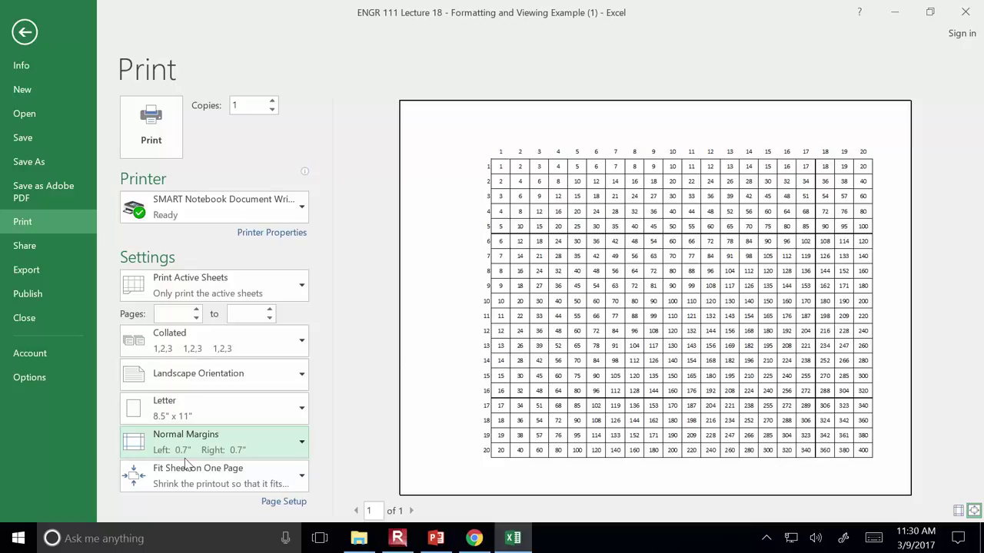
click(254, 471)
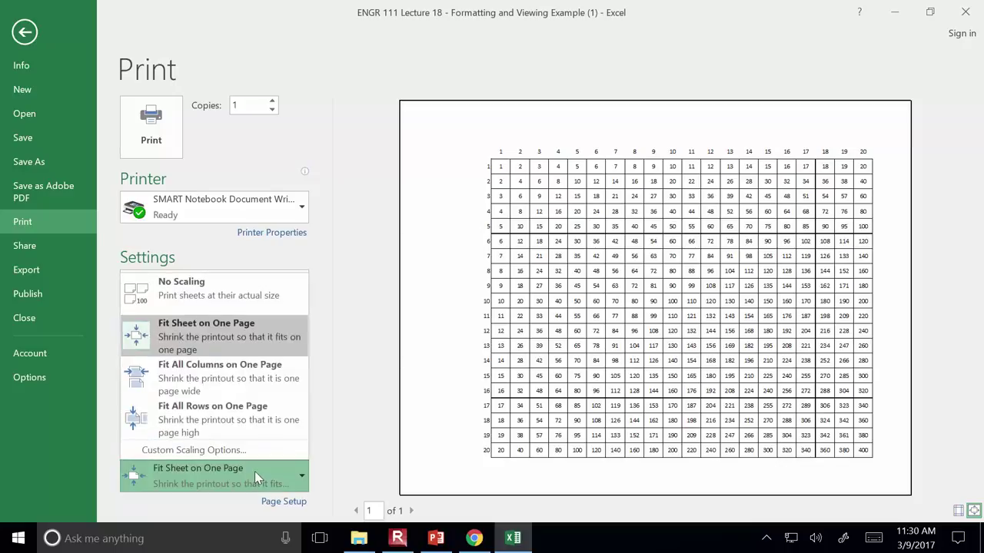
click(235, 286)
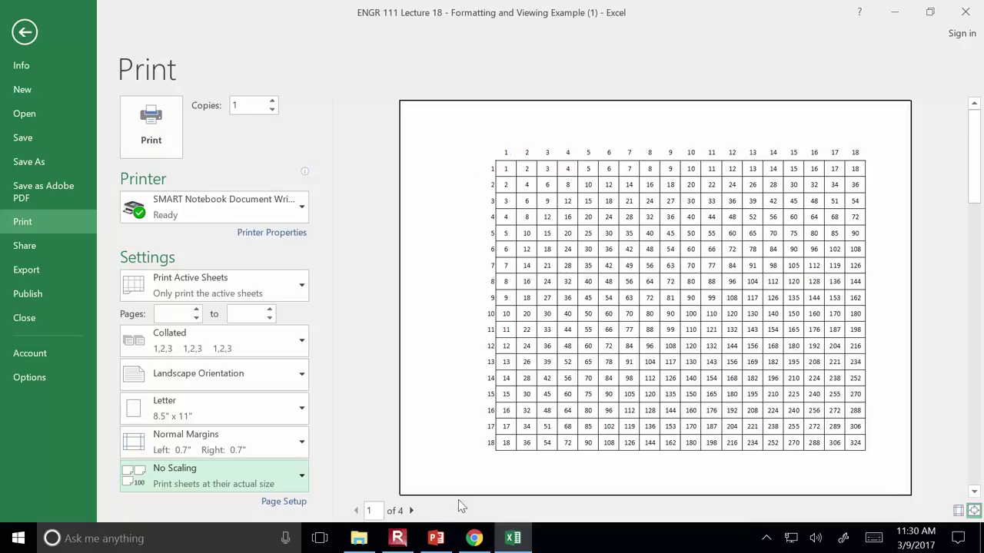
click(412, 511)
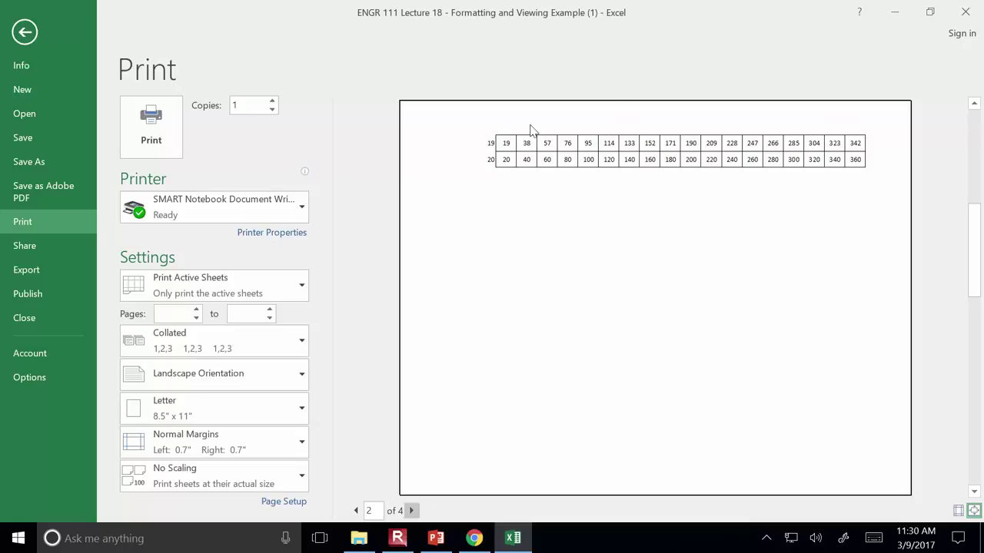
click(412, 511)
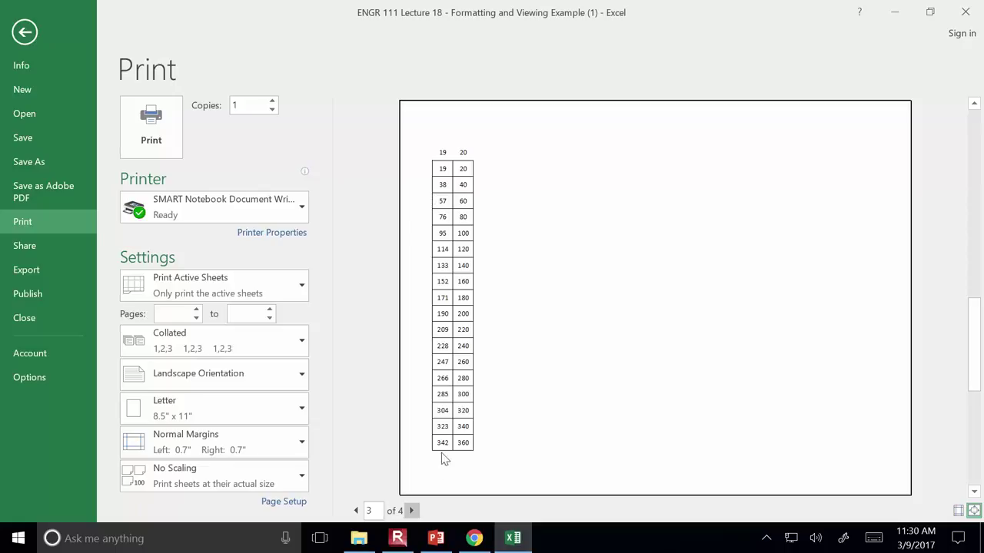
click(411, 511)
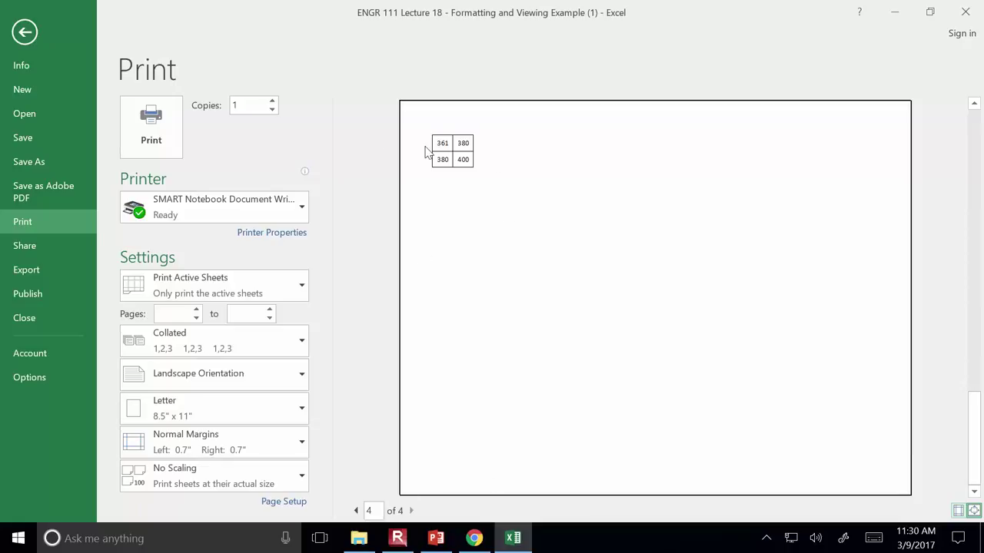
click(282, 473)
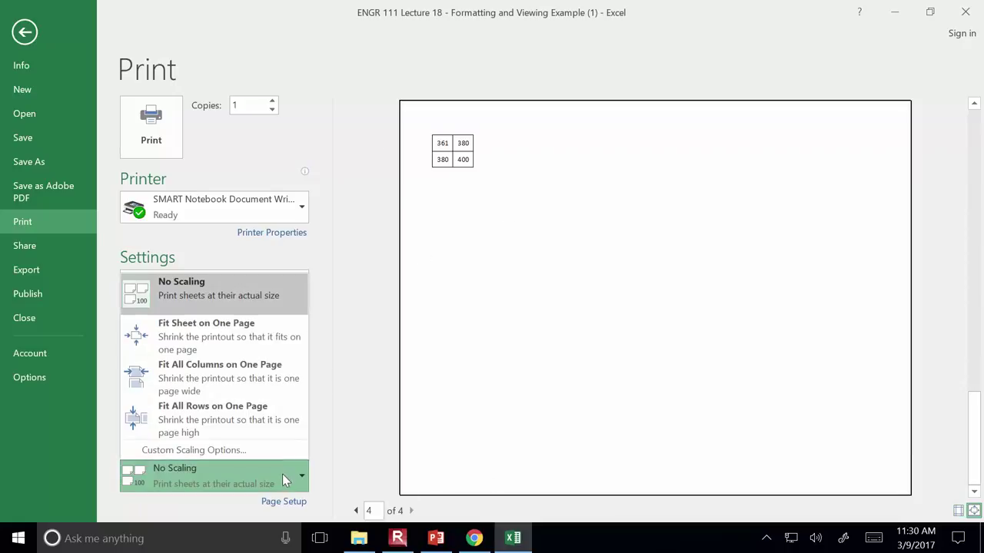
click(248, 336)
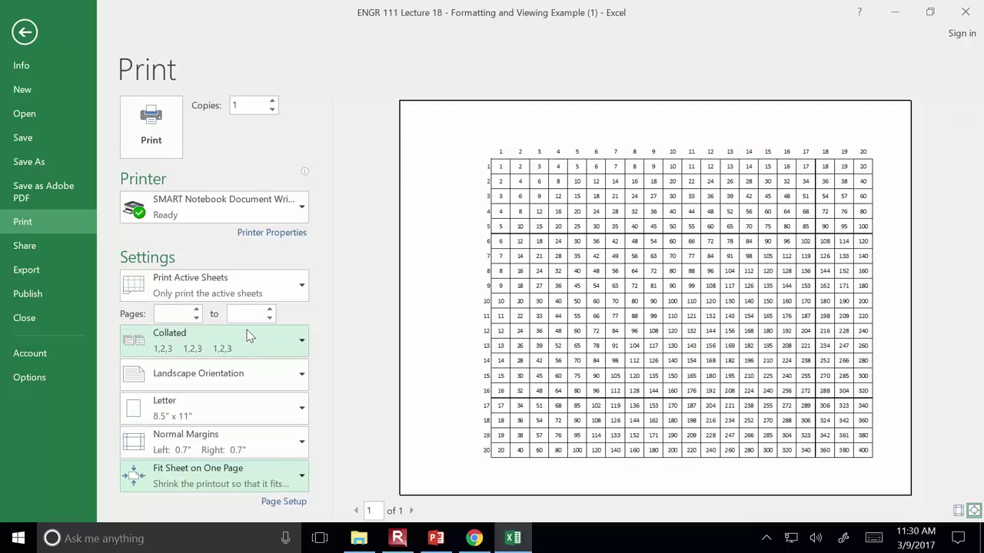
- Switch to PowerPoint, present the lecture from the current slide through the Sorting slide, and exit the slide show
click(436, 538)
click(828, 514)
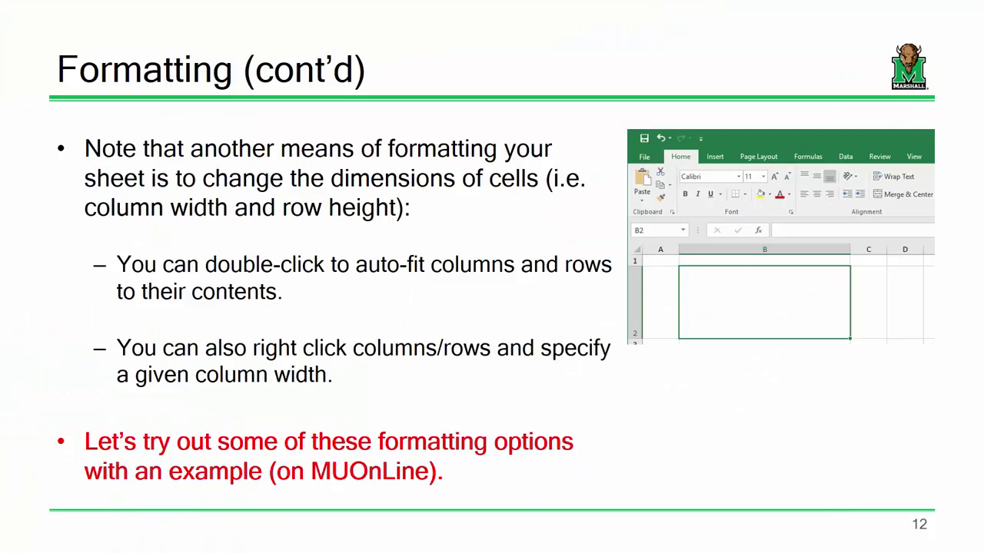
key(Right)
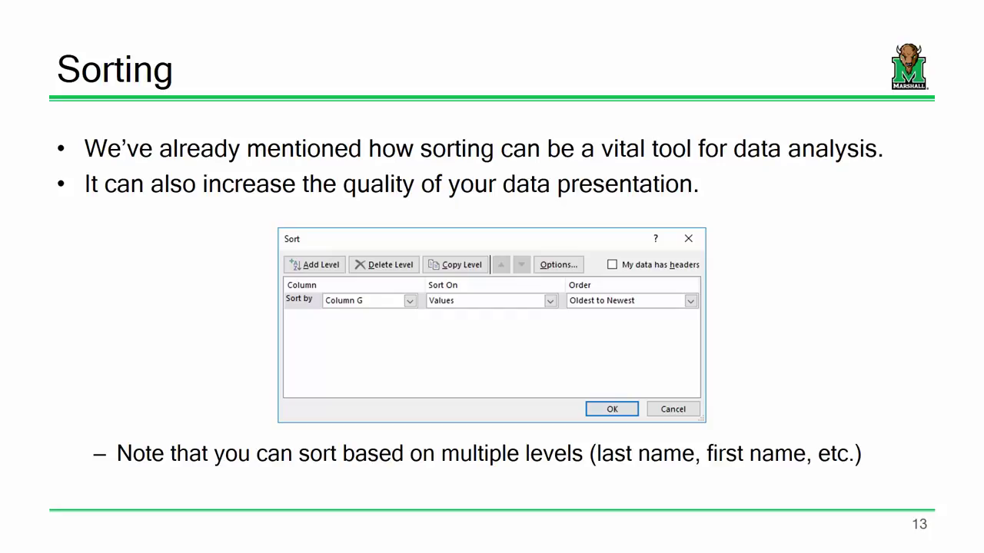
key(Escape)
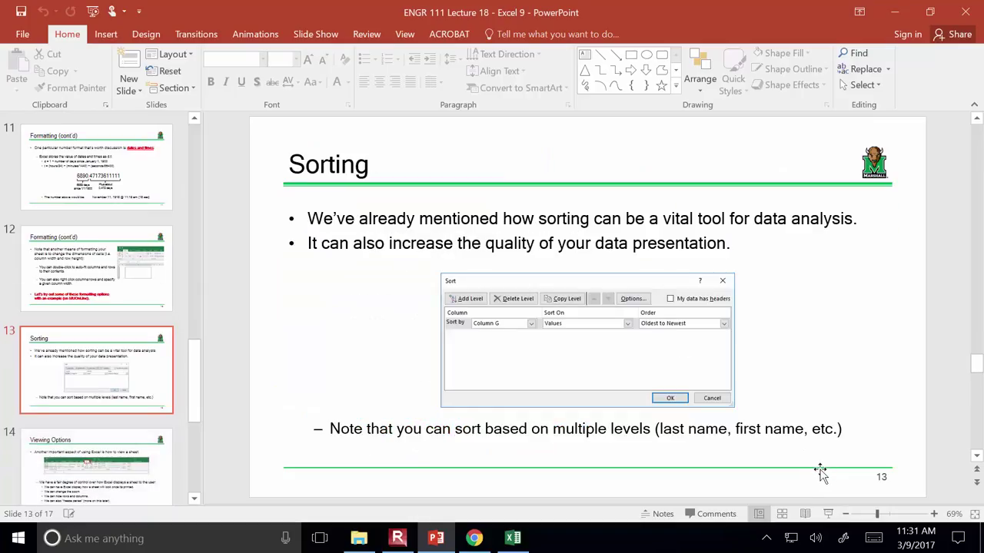
- Switch back to Excel and leave the print preview for the worksheet, selecting empty cell Y8
click(513, 539)
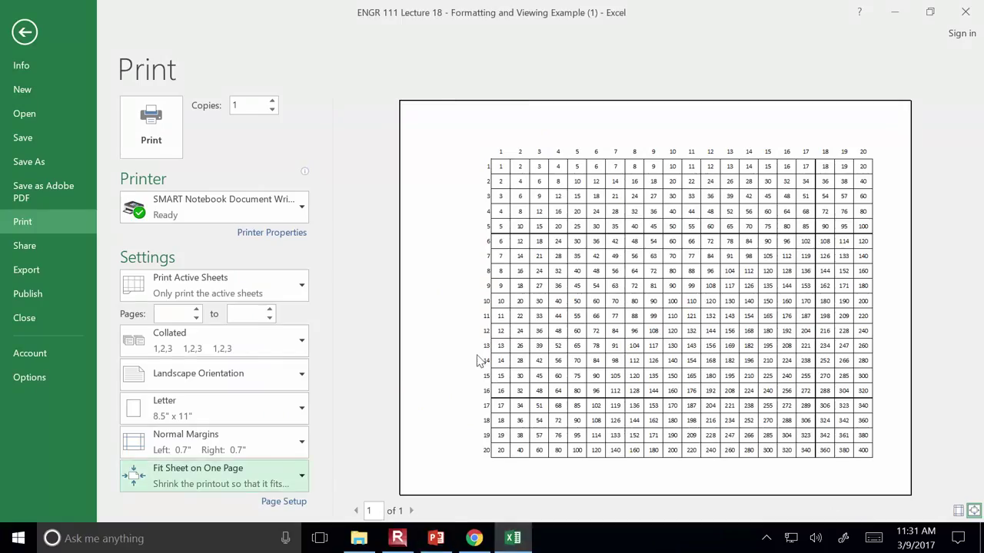
click(25, 32)
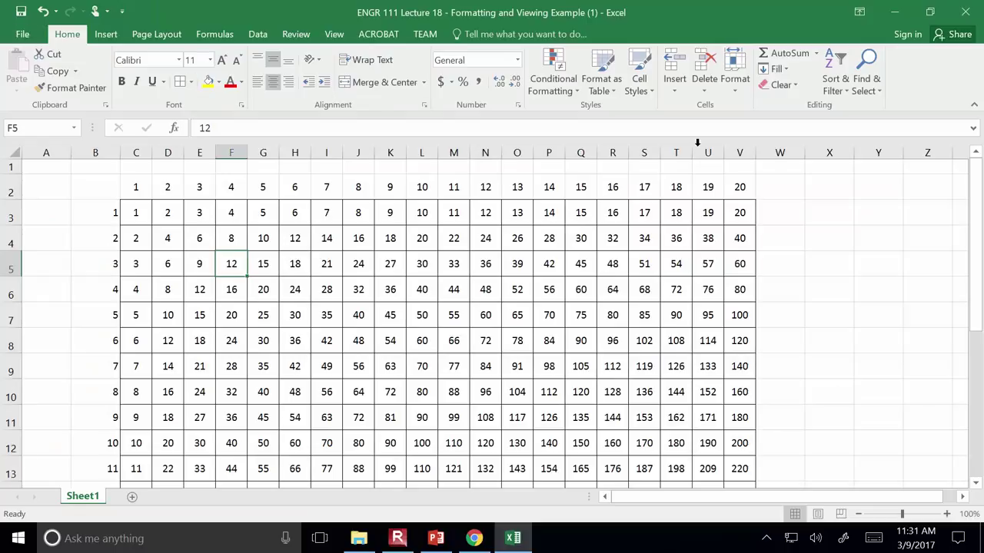
click(857, 325)
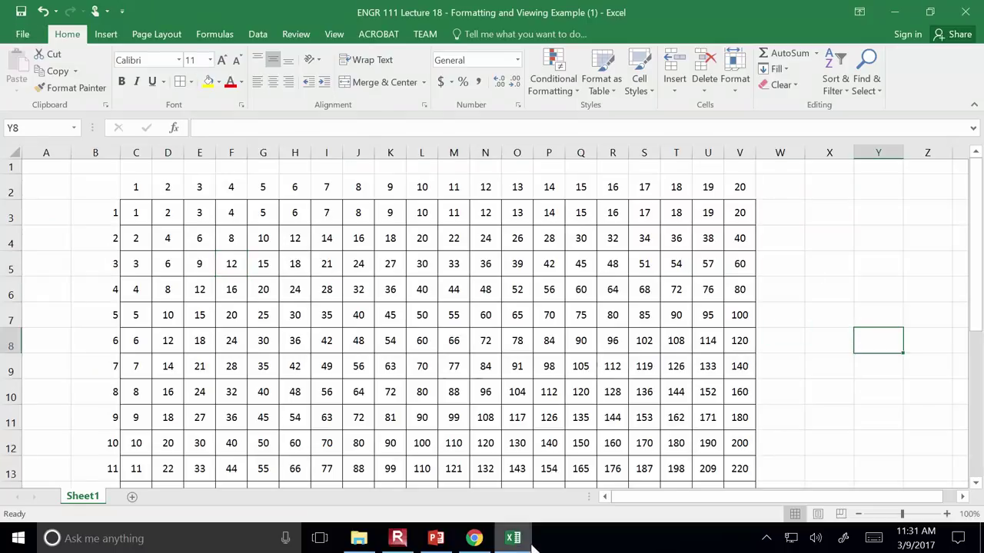
- Switch to PowerPoint, resume the slide show to review the Viewing Options slide, and exit it
click(436, 540)
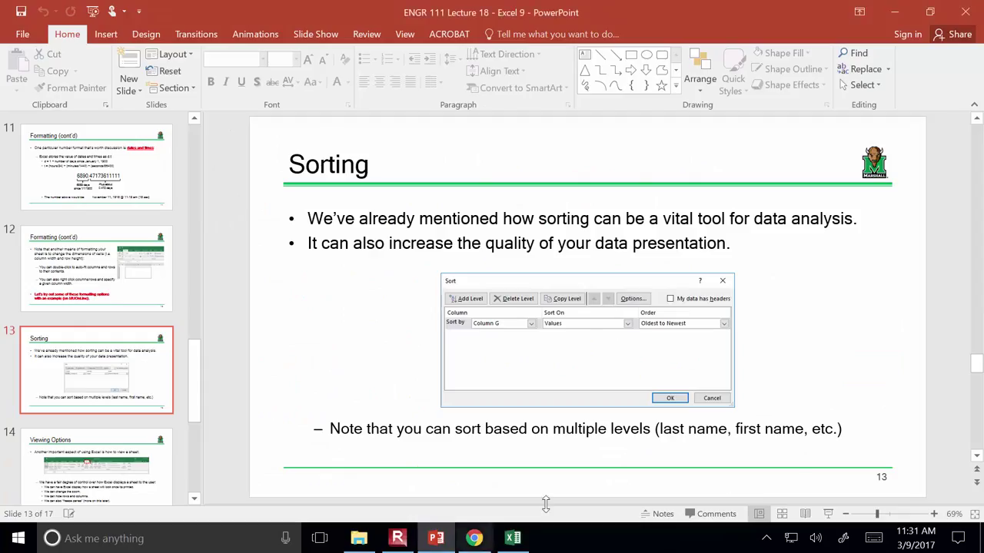
click(828, 513)
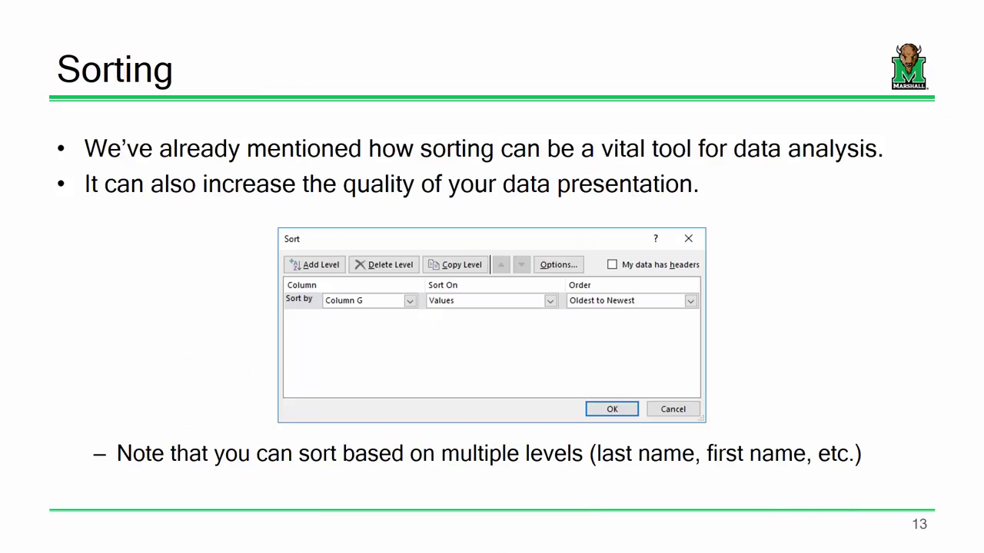
click(832, 464)
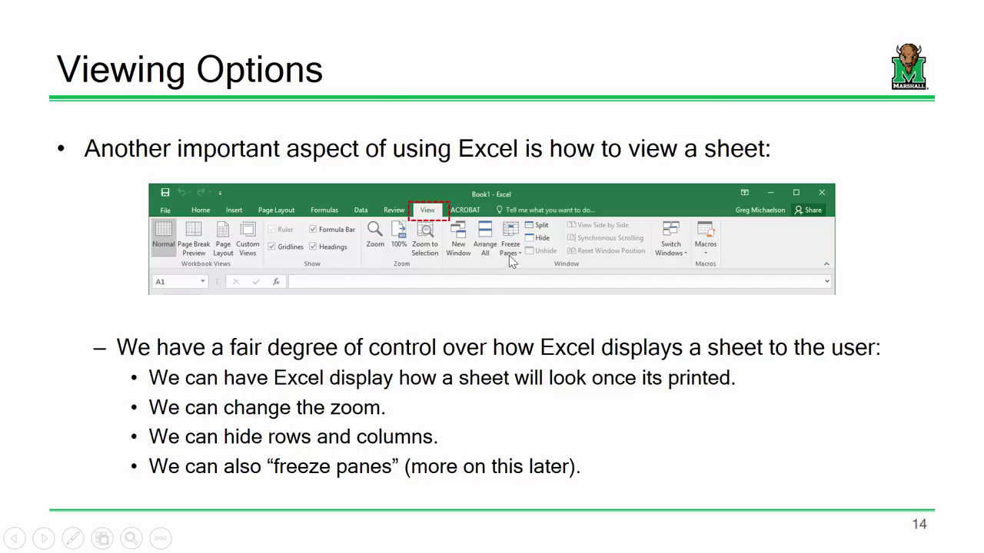
key(Escape)
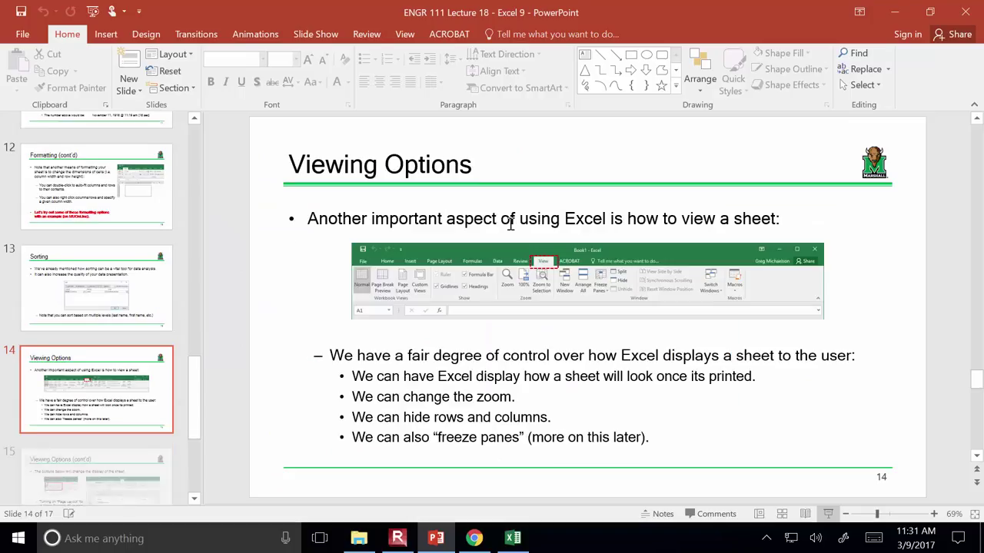
- Switch back to Excel and display the multiplication table sheet in Page Layout view
click(504, 542)
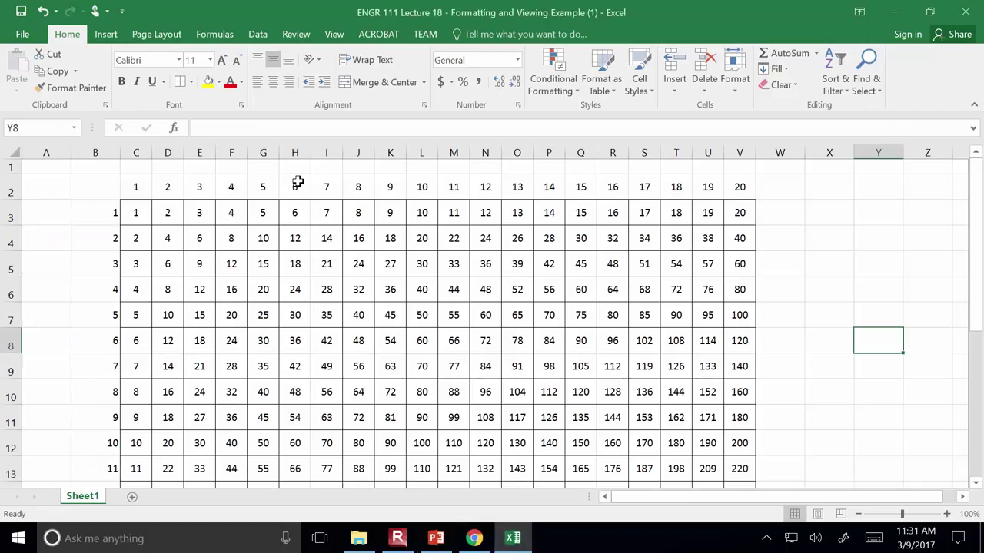
click(332, 35)
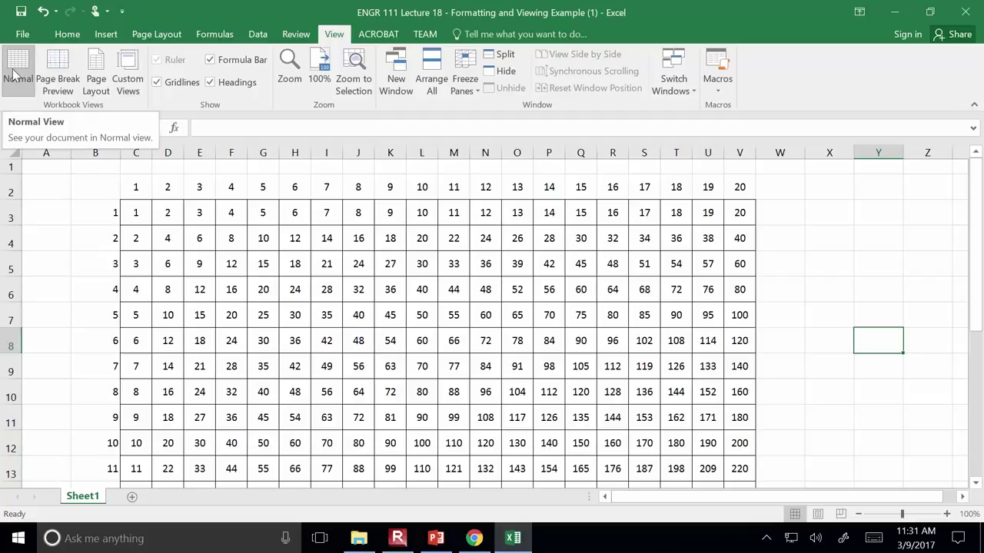
click(96, 77)
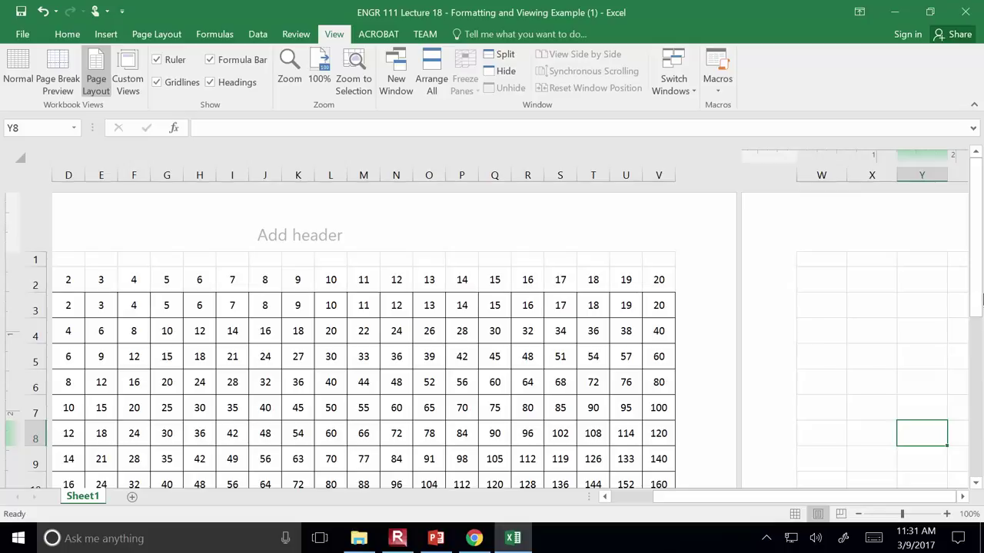
- Look over the printed pages of the multiplication table in Page Layout view and return the sheet to Normal view
click(978, 434)
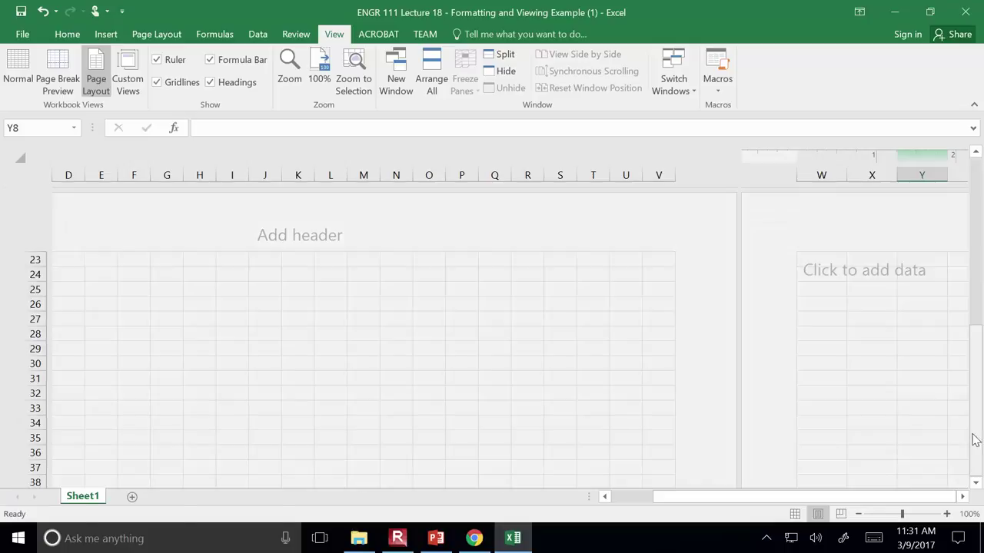
drag(977, 402, 970, 132)
drag(762, 498, 691, 502)
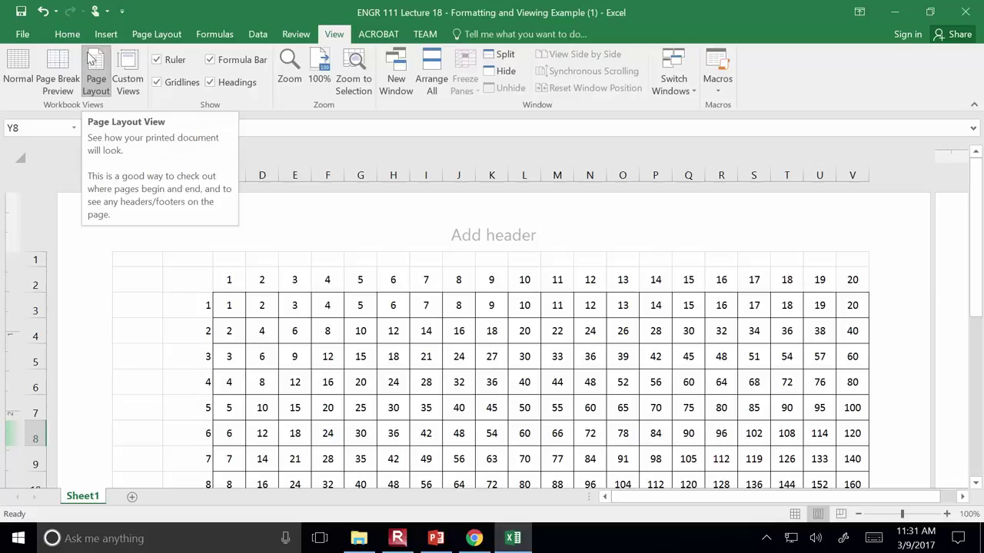
click(18, 75)
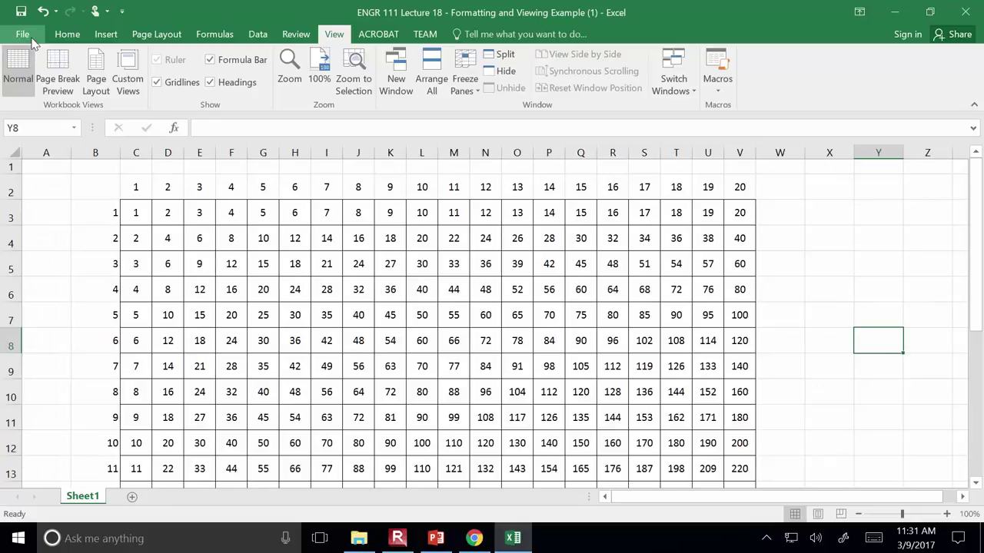
- Check the multiplication table's print preview and compare it with the sheet in Page Layout view
click(31, 38)
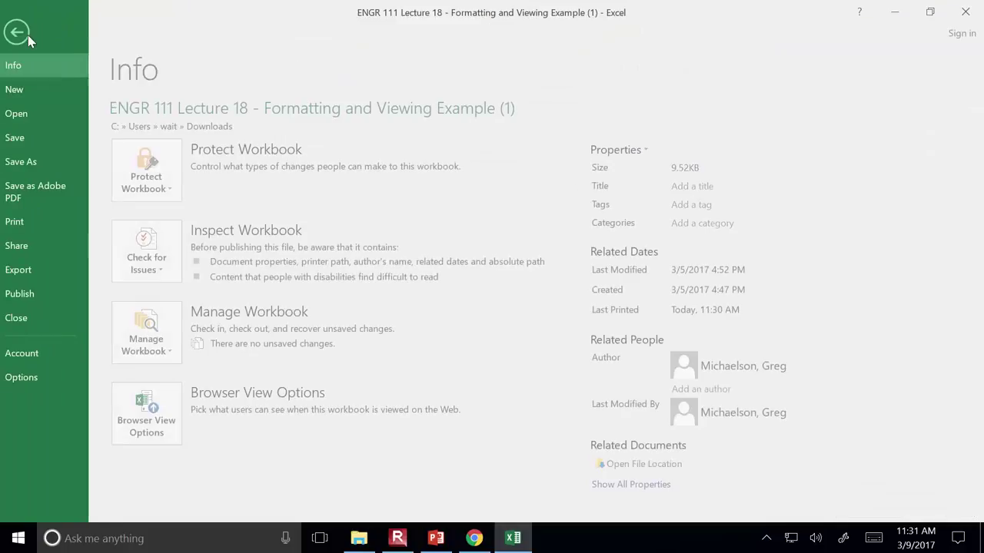
click(46, 222)
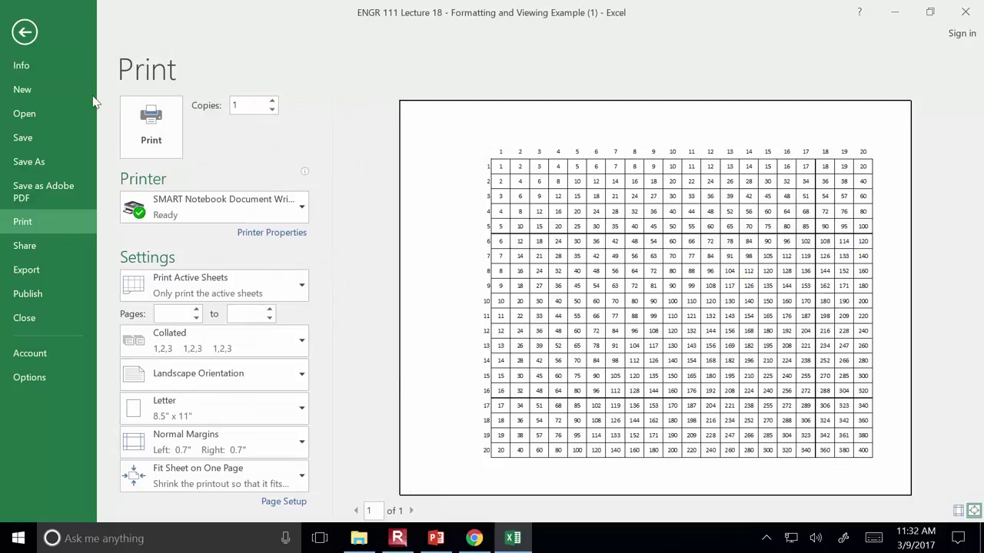
click(28, 32)
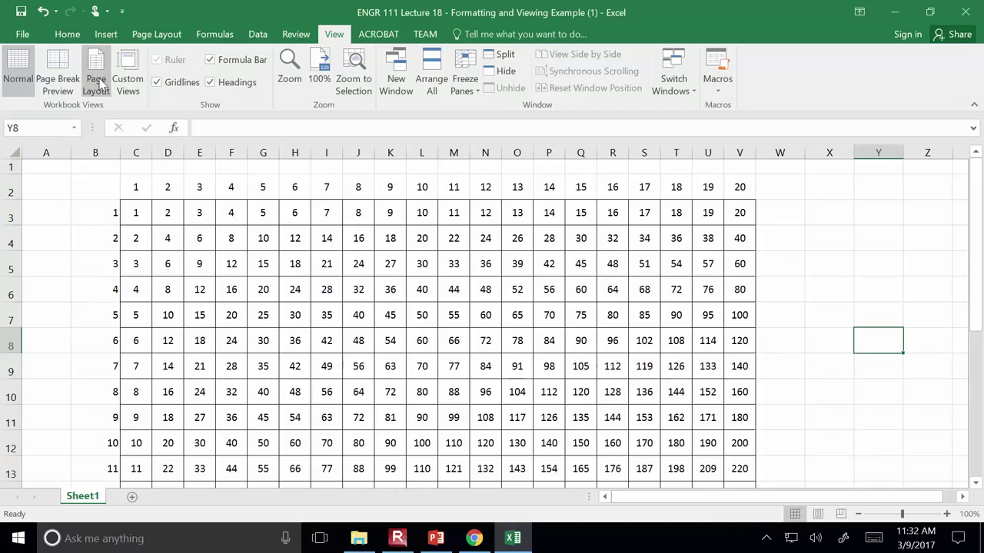
click(96, 81)
drag(747, 498, 704, 500)
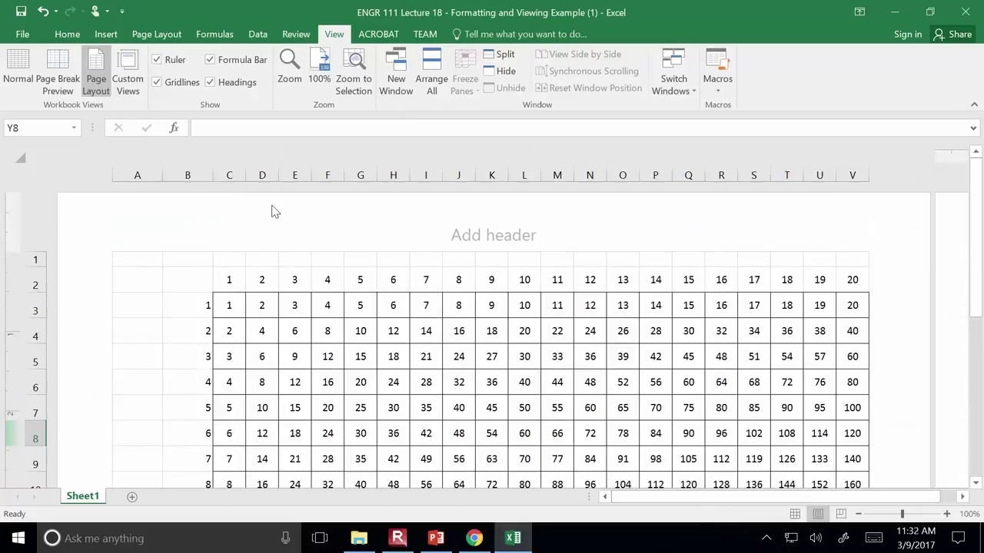
- Switch to PowerPoint, present from the Viewing Options slide through the Freeze Panes slide, and exit the slide show
click(434, 542)
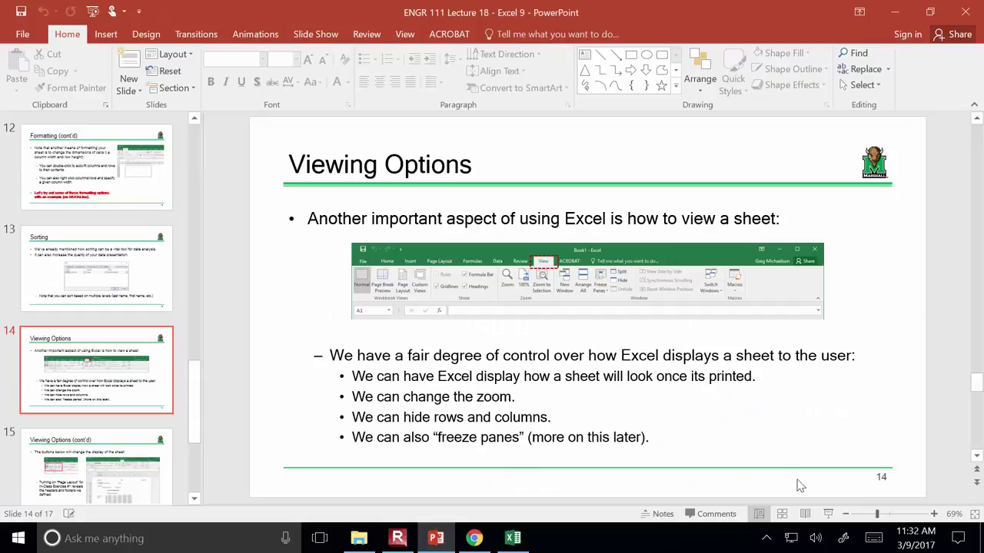
click(828, 513)
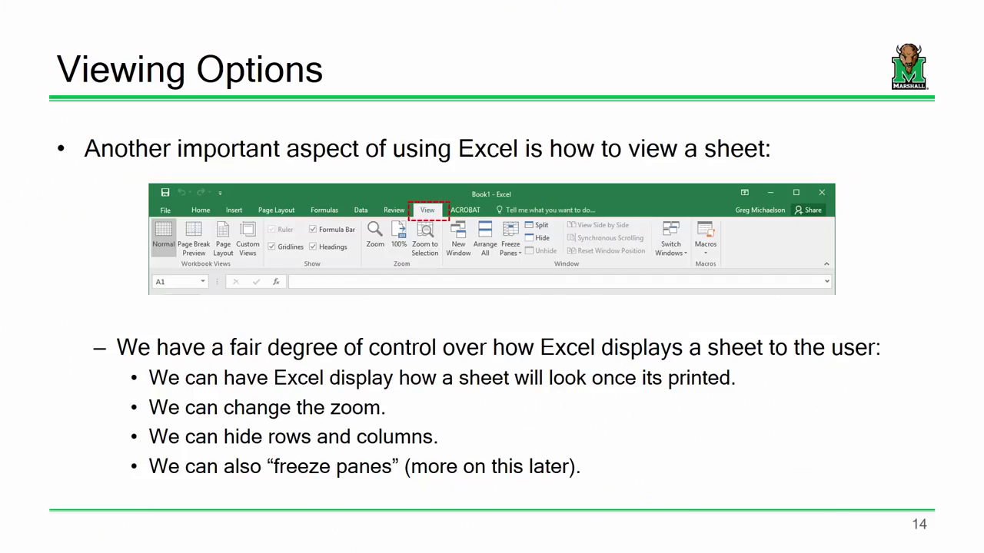
key(Right)
key(Left)
key(Right)
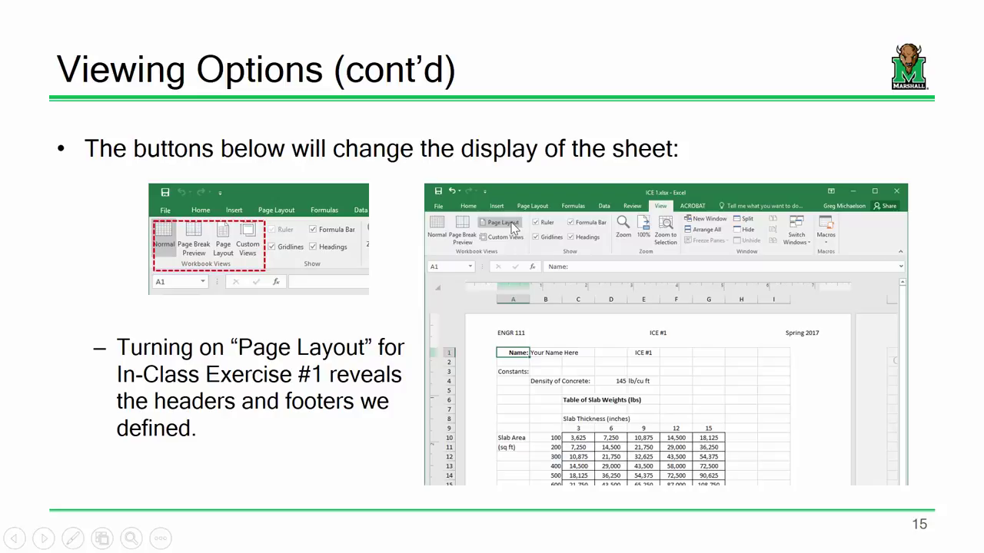
key(Right)
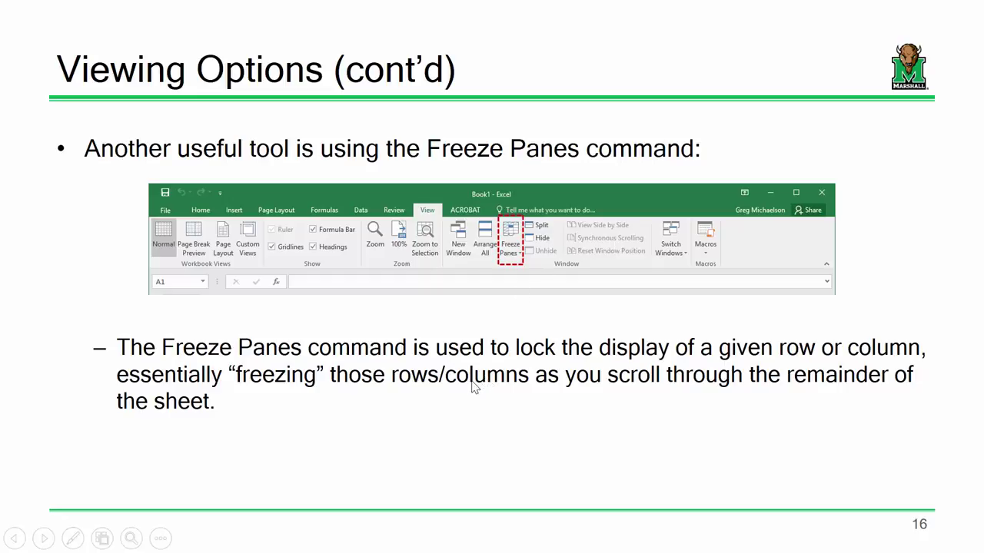
key(Escape)
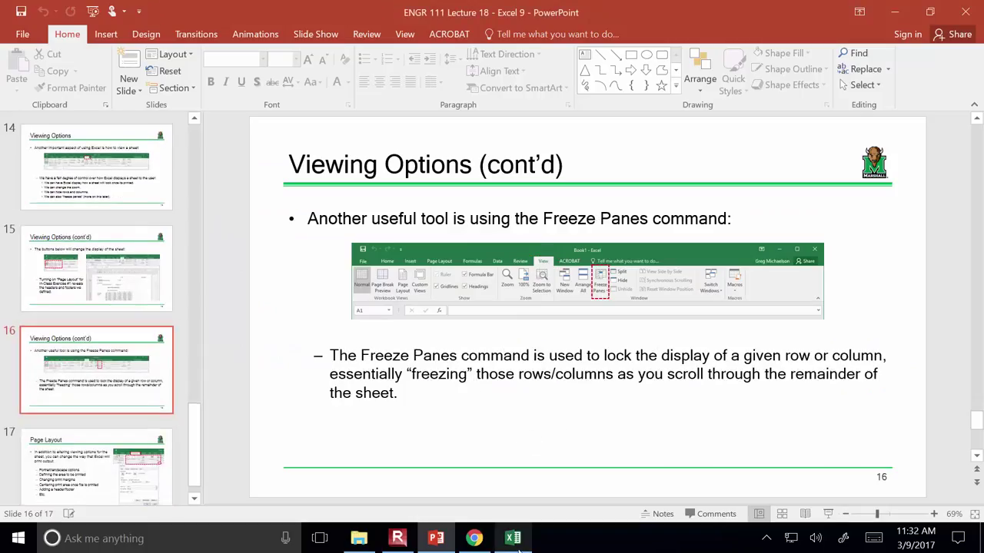
- Switch back to Excel and return the multiplication table sheet to Normal view
click(513, 538)
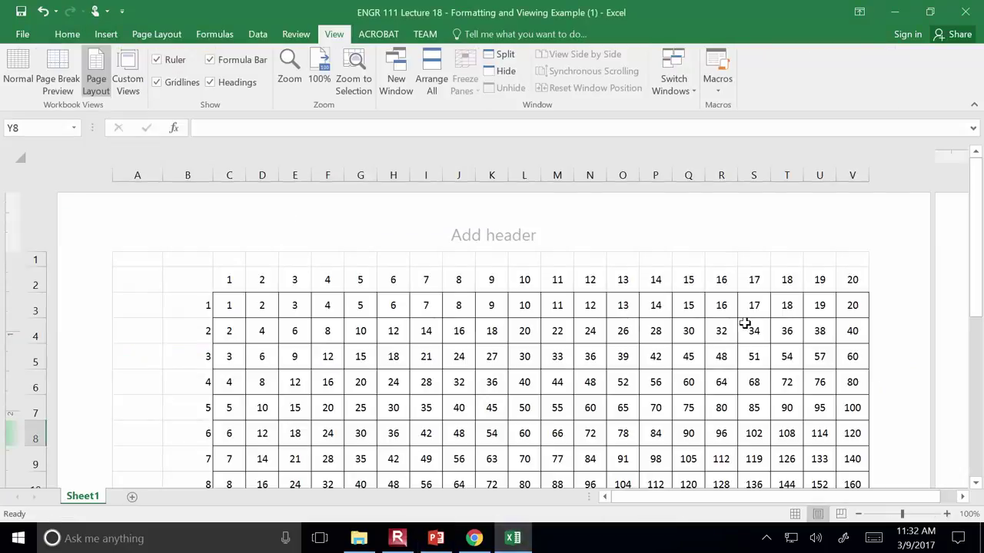
click(18, 70)
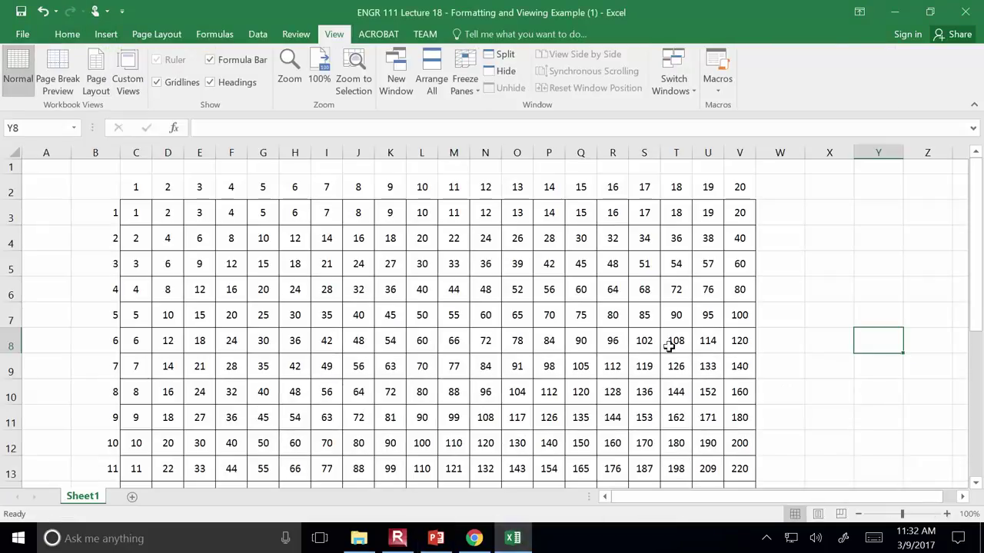
- Bold the column header numbers in row 2 and select empty cell Y12
click(10, 186)
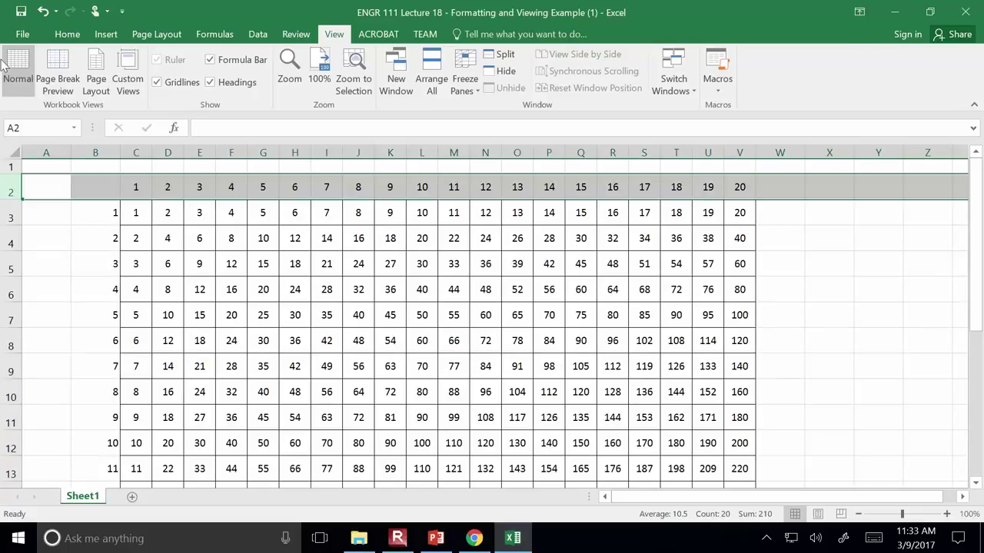
click(68, 35)
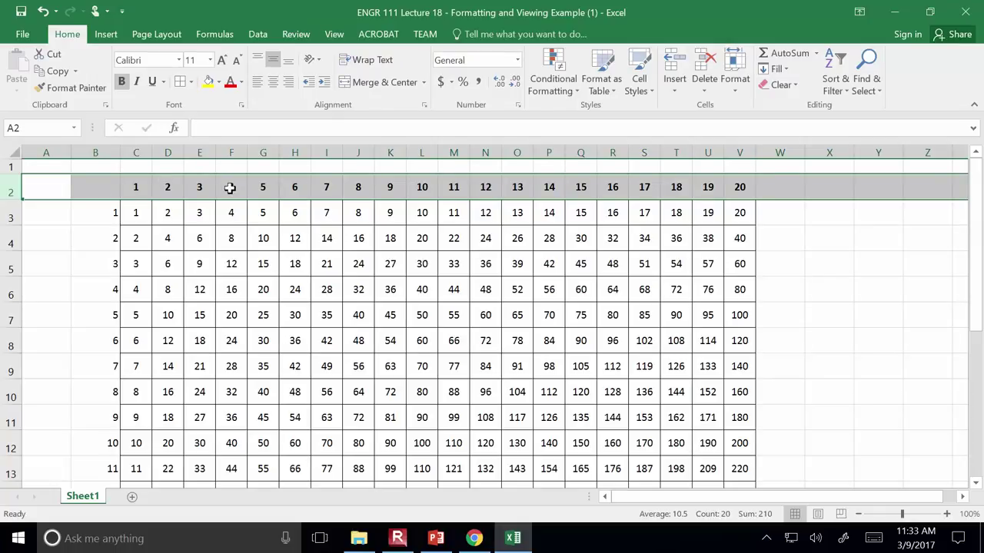
drag(978, 322, 978, 369)
click(880, 376)
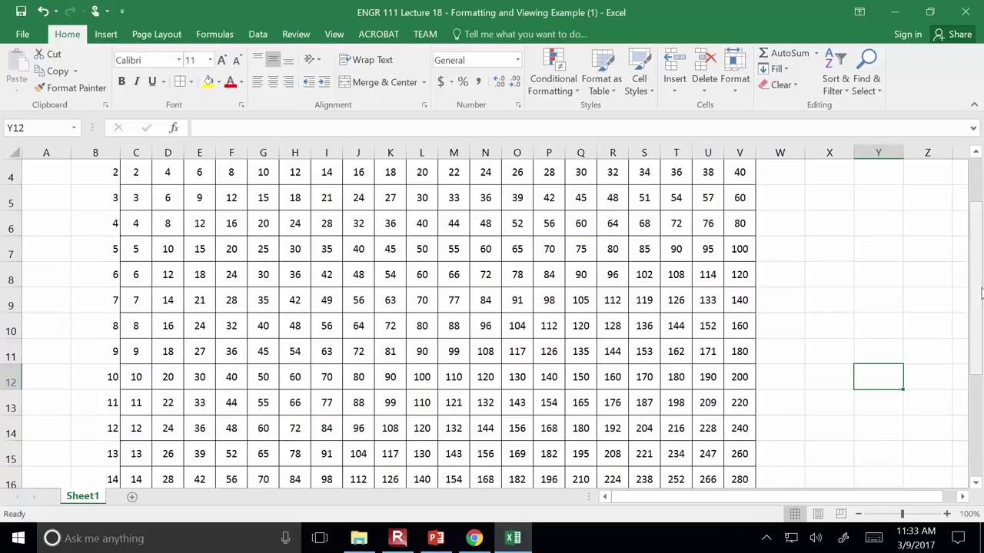
- Freeze the top visible row, row 4, and scroll through the table to test the frozen row
click(332, 35)
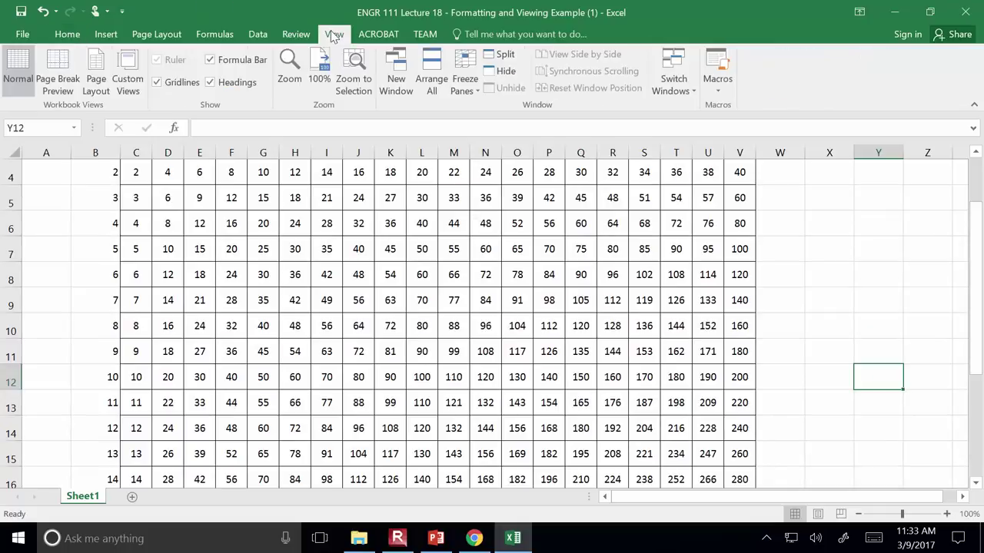
click(465, 73)
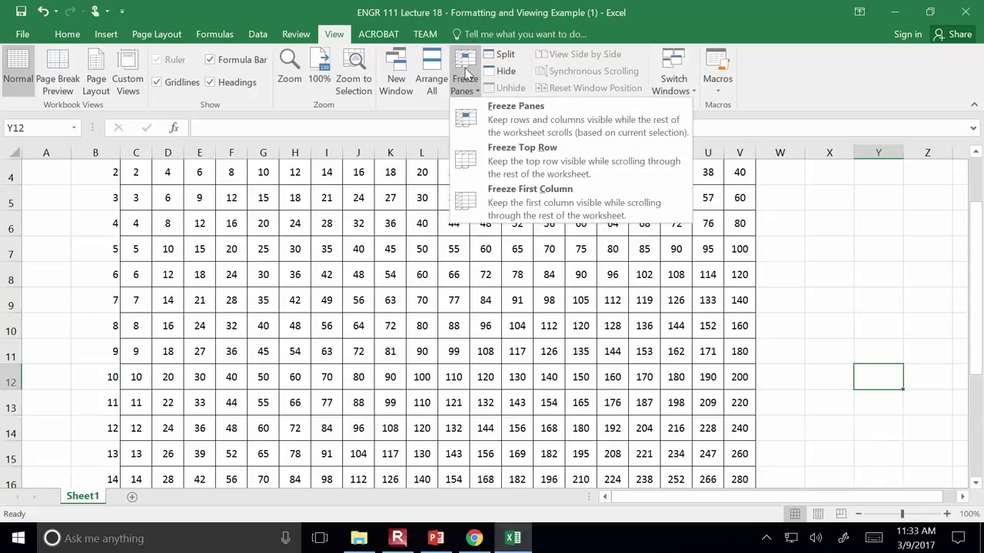
click(633, 125)
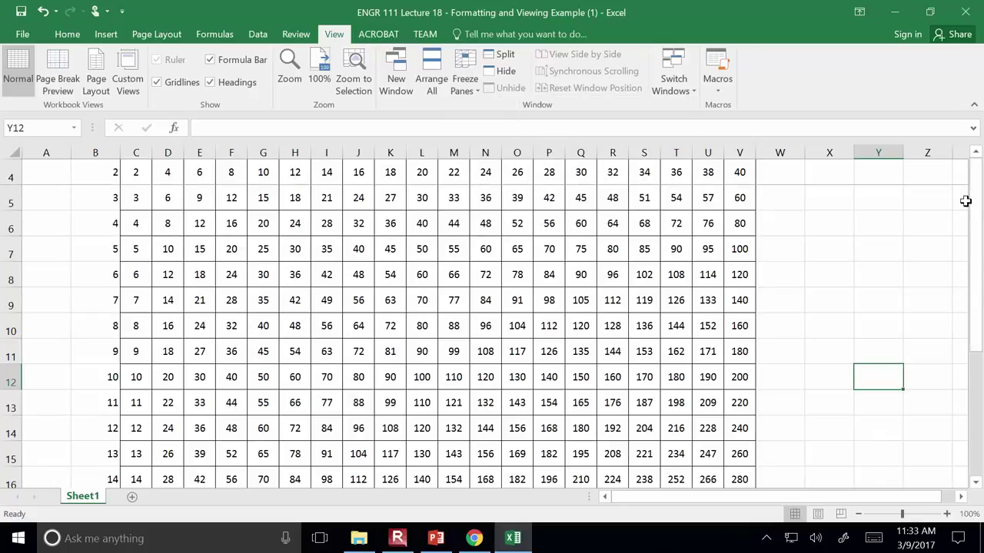
scroll(943, 221, down, 1)
scroll(943, 220, down, 3)
scroll(943, 220, up, 4)
scroll(804, 340, down, 3)
scroll(804, 340, up, 3)
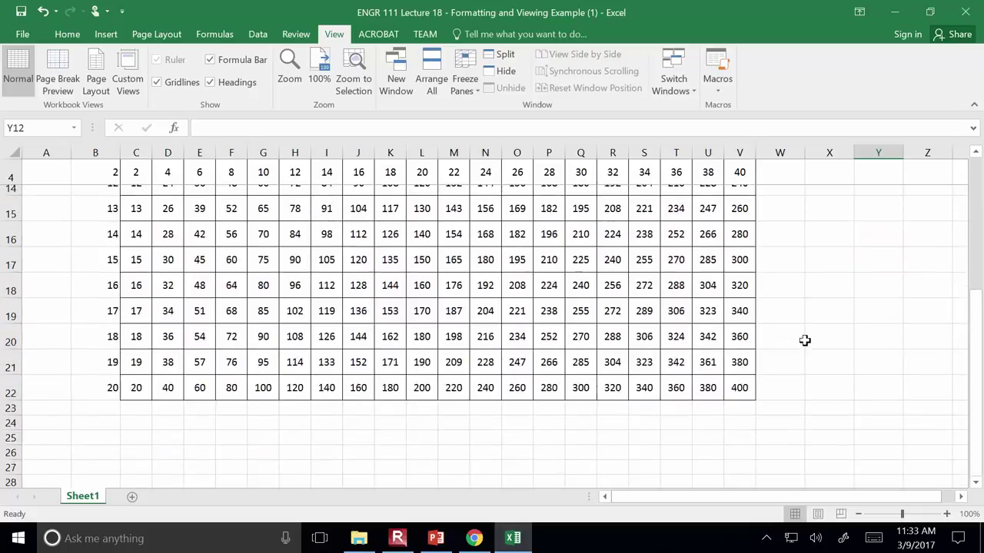
scroll(804, 341, down, 2)
scroll(804, 341, up, 2)
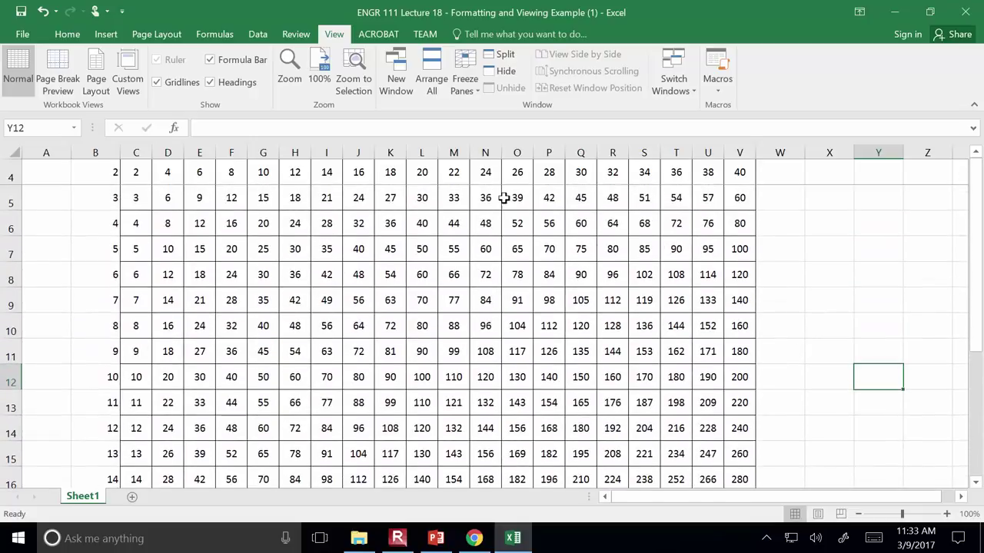
- Undo the bold formatting on row 2 and unfreeze the panes
key(ctrl+Home)
key(shift+space)
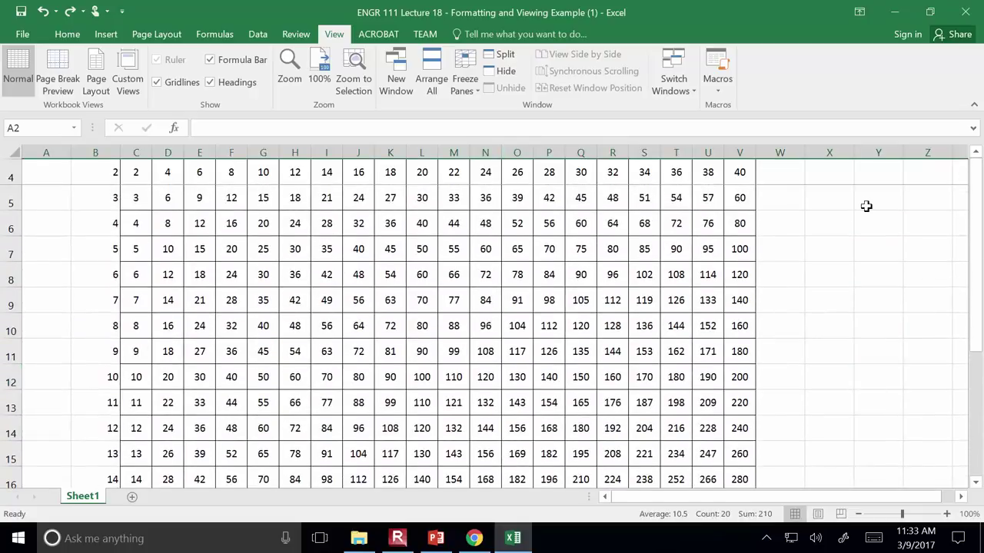
drag(980, 290, 949, 213)
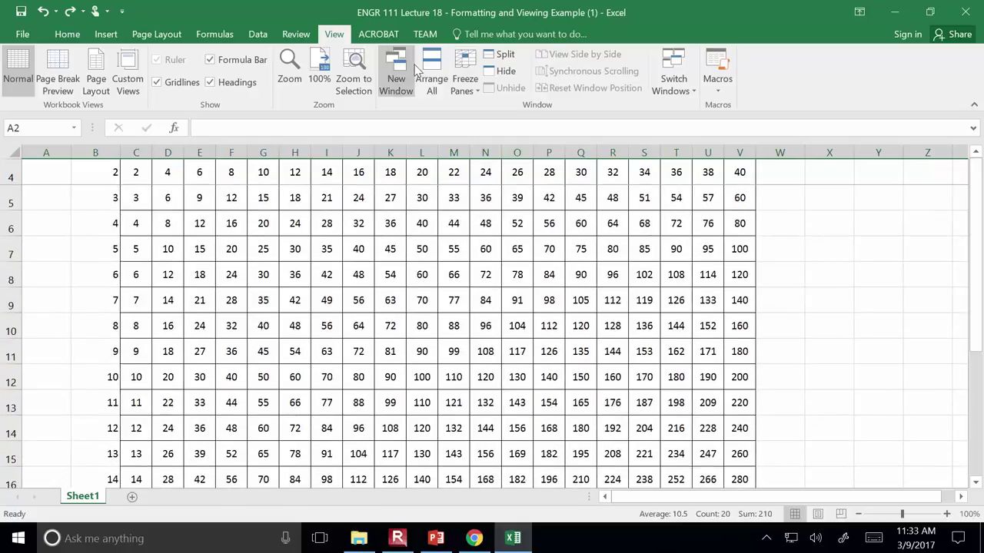
click(472, 71)
click(521, 112)
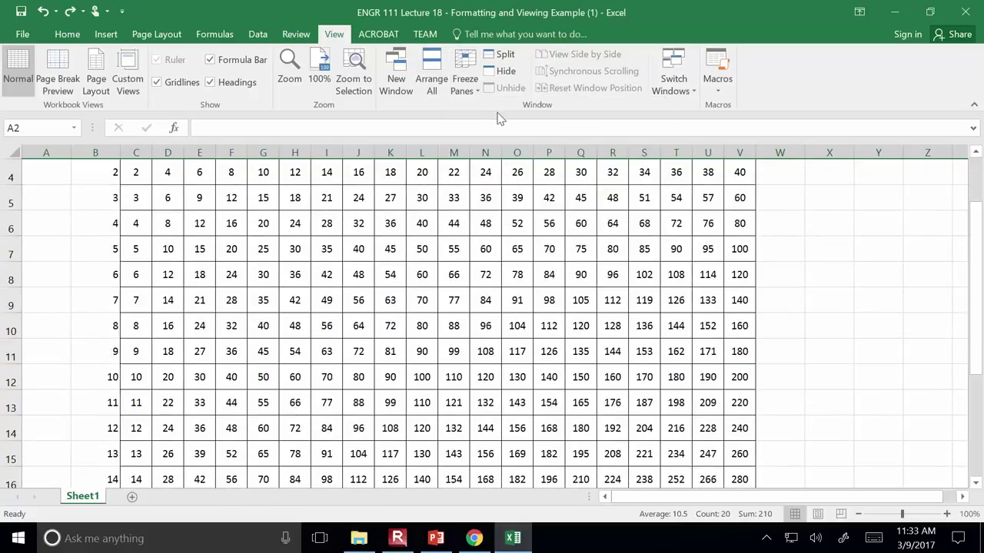
- Make row 2 the top visible row and apply Freeze Panes with cell AA6 selected
scroll(813, 338, up, 1)
drag(981, 290, 977, 291)
click(957, 288)
scroll(895, 307, down, 1)
scroll(897, 306, up, 1)
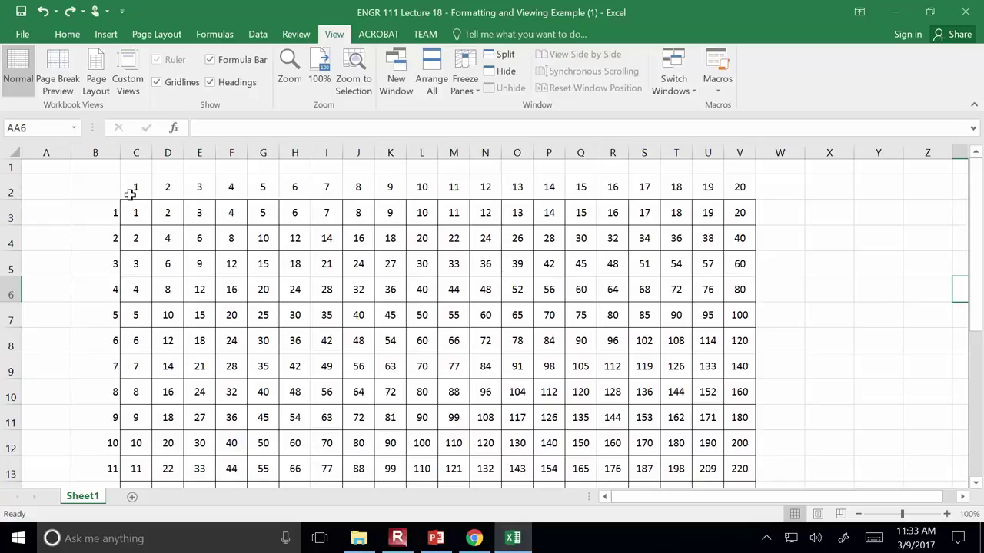
drag(976, 232, 974, 239)
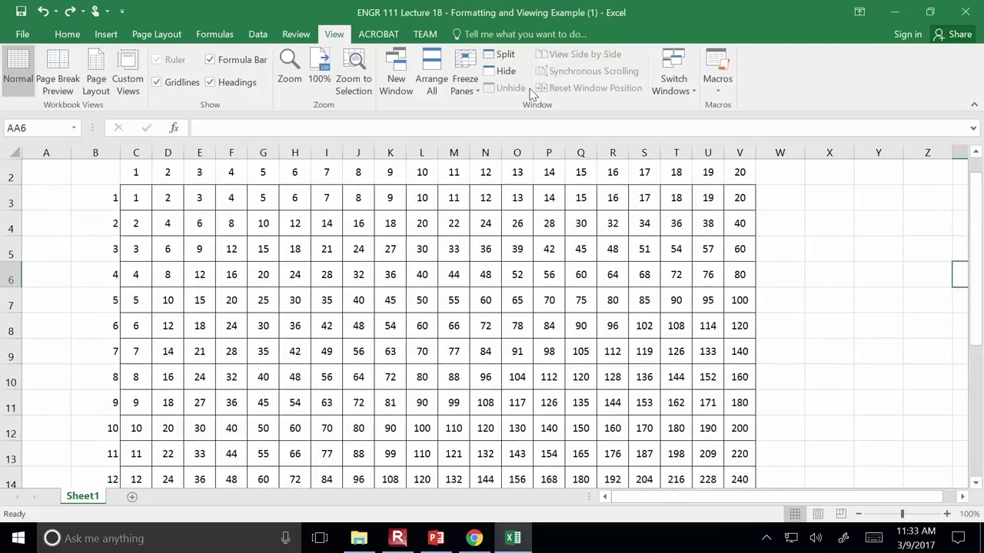
click(466, 74)
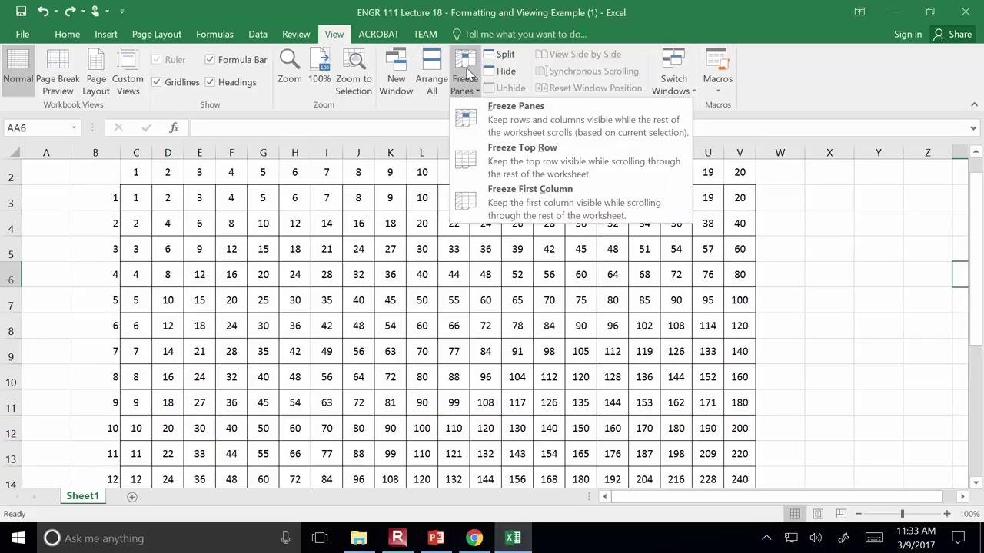
click(511, 120)
- Scroll the table beneath the frozen rows, select cells O13 and N13 to compare with their headers, and unfreeze the panes
drag(979, 306, 977, 313)
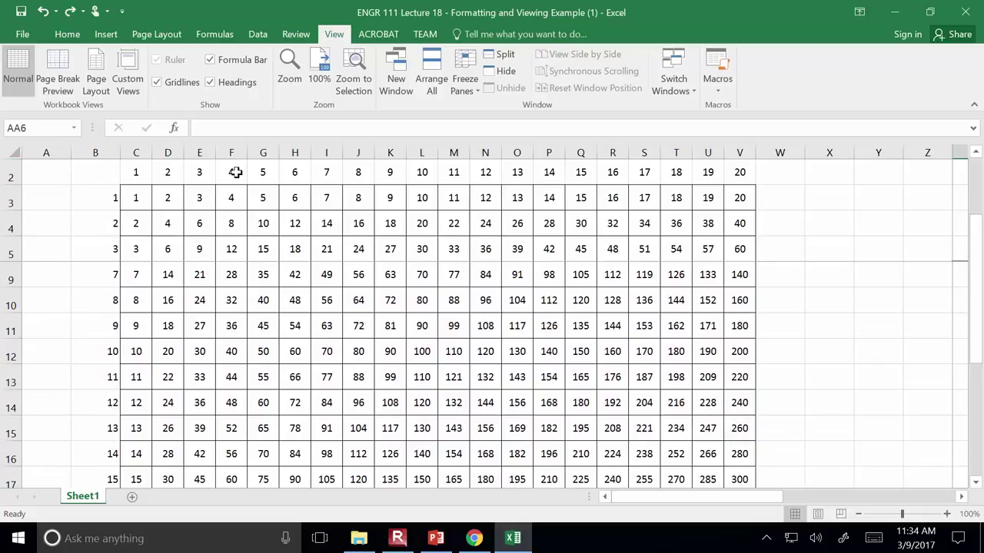
mouse_move(976, 338)
mouse_down()
mouse_move(977, 442)
mouse_move(977, 338)
mouse_up()
click(515, 379)
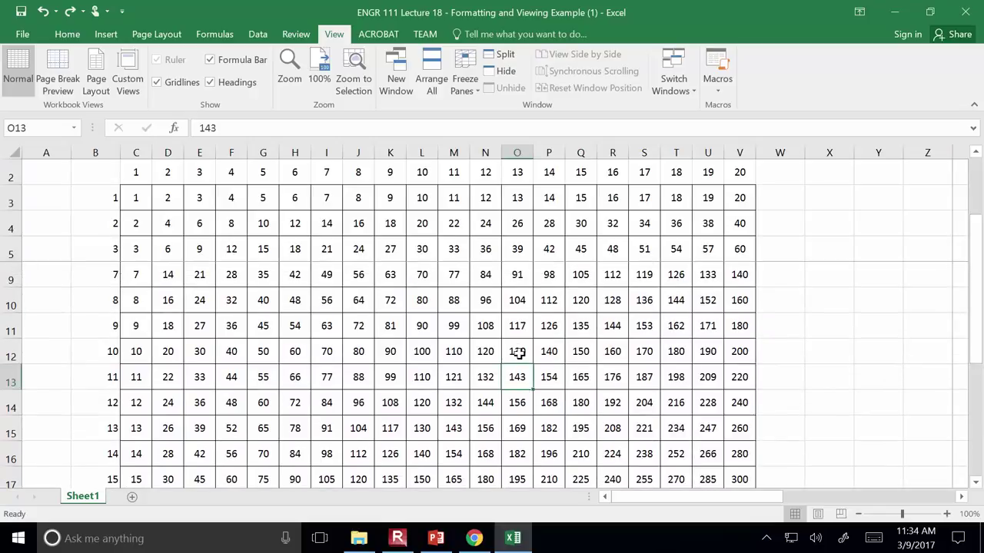
click(491, 375)
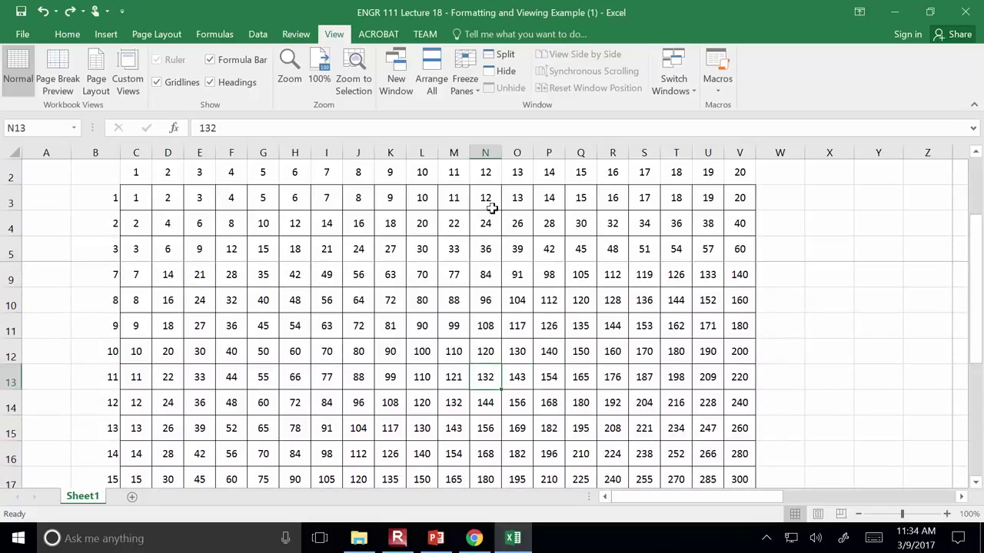
drag(975, 347, 963, 314)
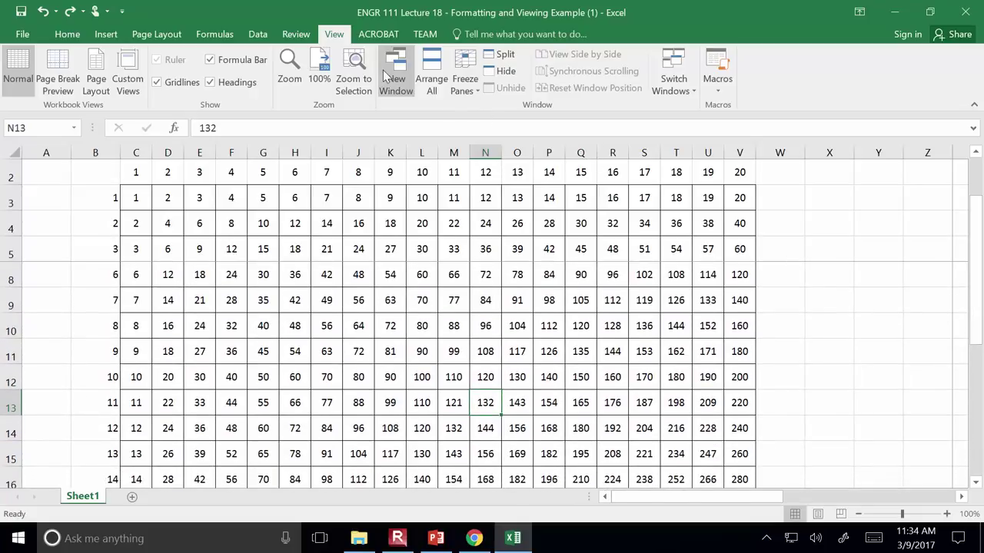
click(462, 87)
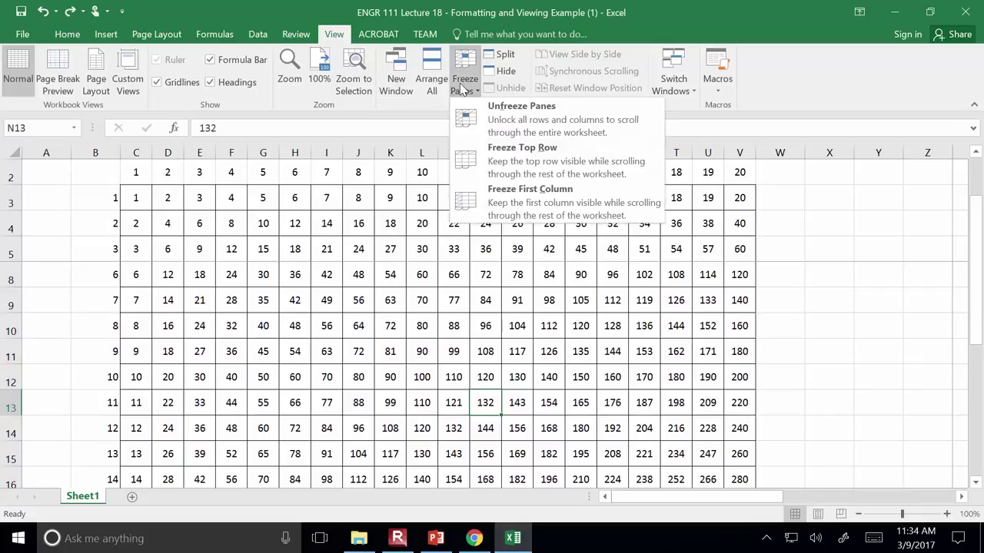
click(511, 117)
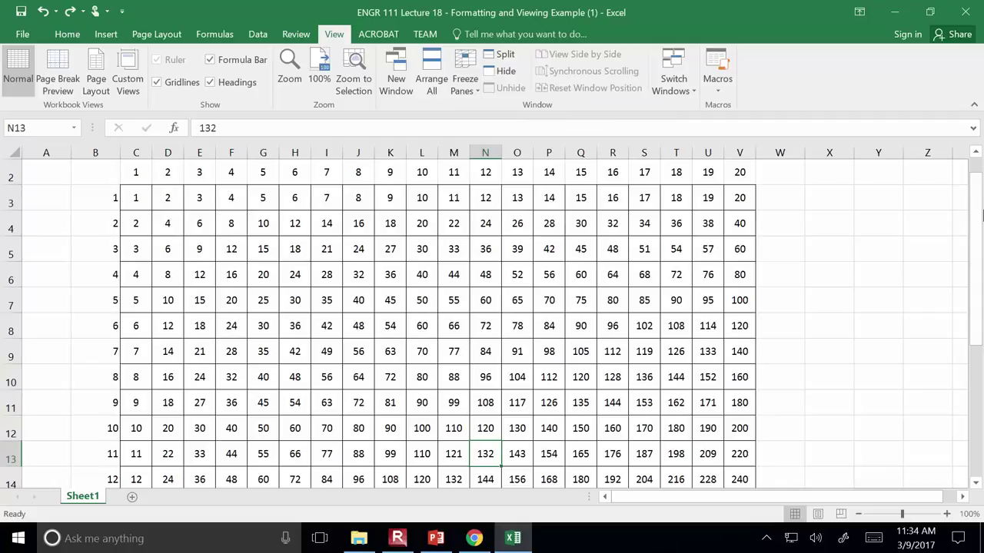
- Freeze the first column of the sheet and test it by scrolling horizontally
click(469, 85)
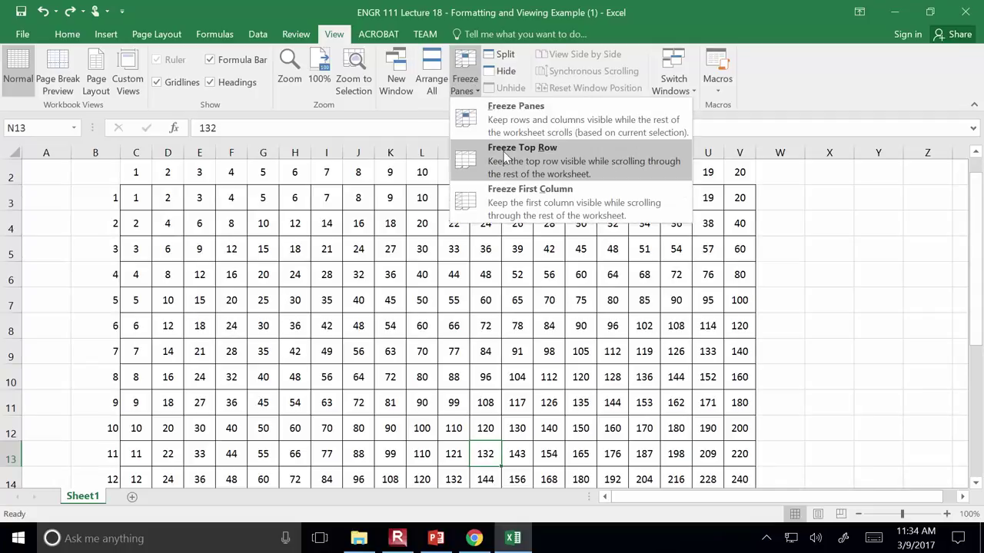
click(511, 190)
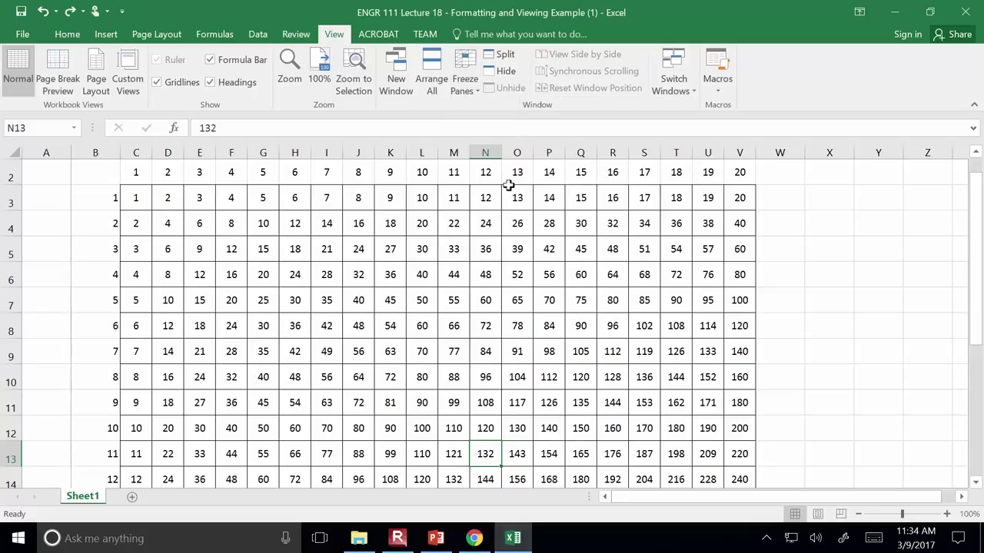
drag(771, 495, 643, 496)
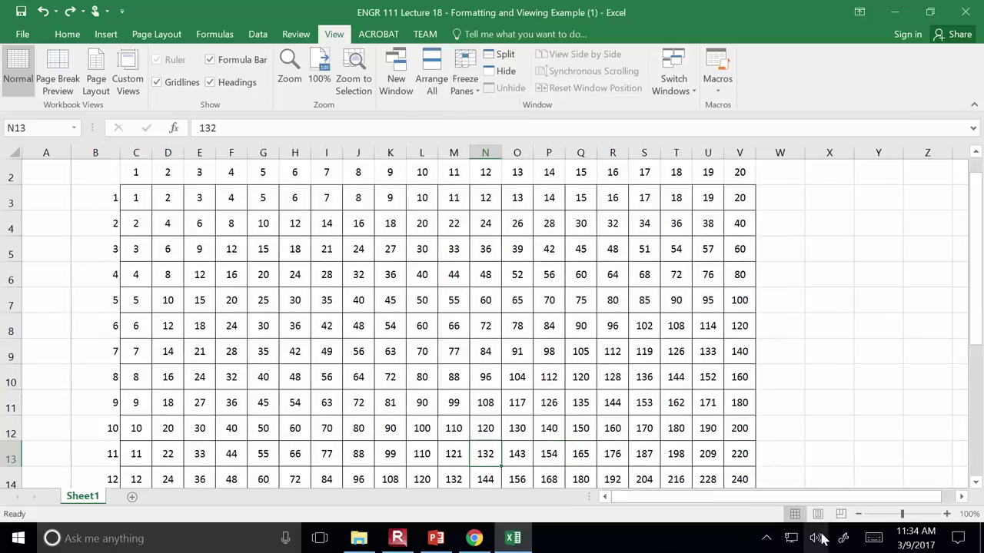
- Delete the empty column A so the table's row labels move into the first column
click(54, 146)
right_click(56, 149)
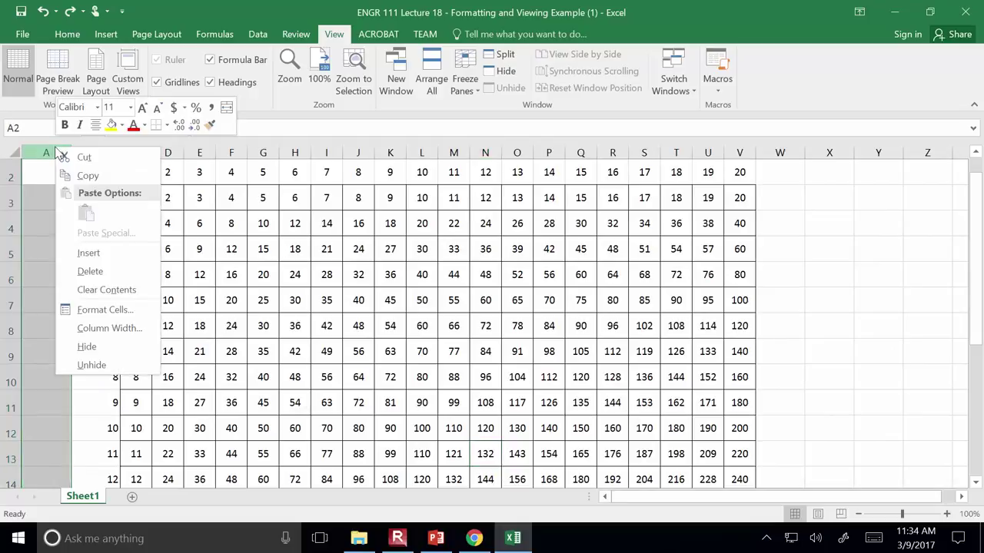
click(90, 270)
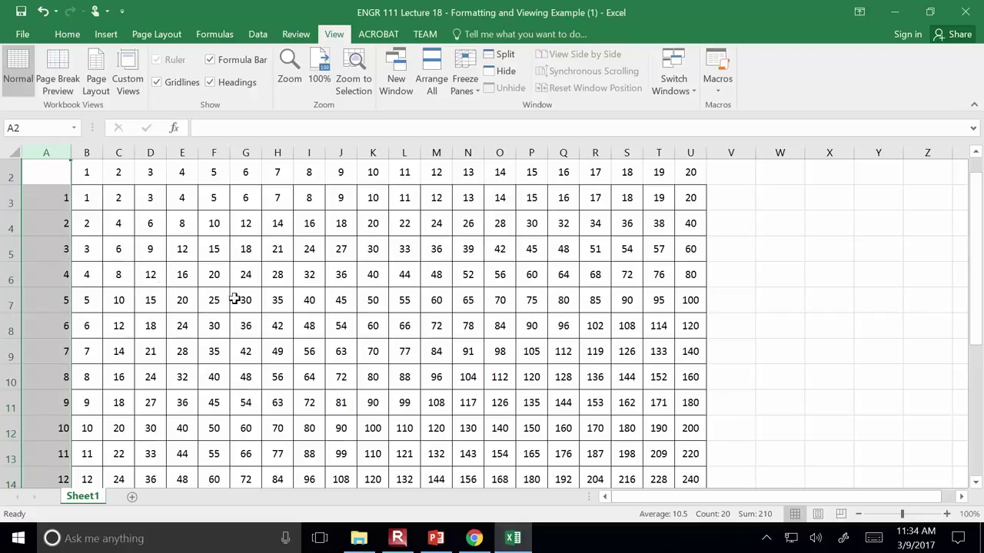
- Scroll the table horizontally past the frozen row-label column and unfreeze the panes
click(962, 497)
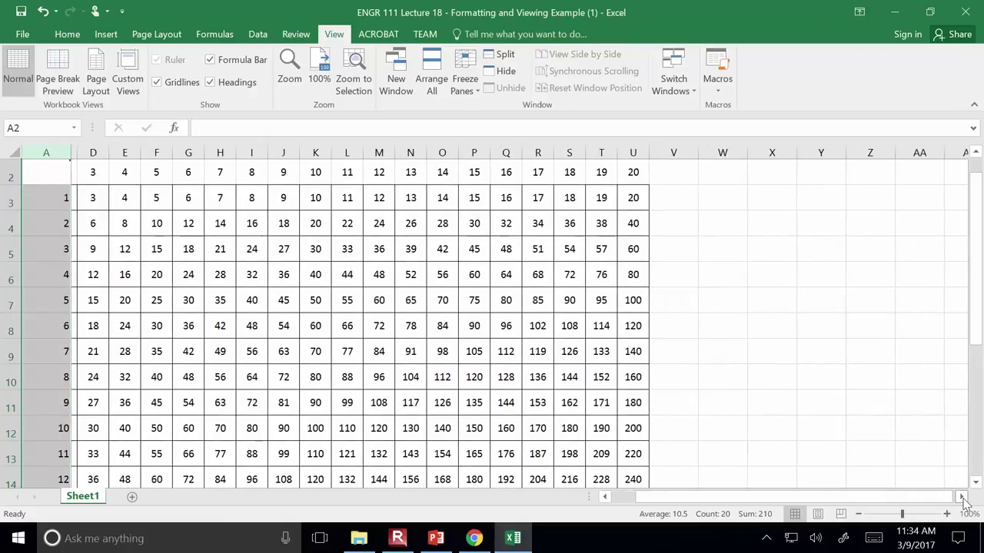
drag(961, 497, 962, 497)
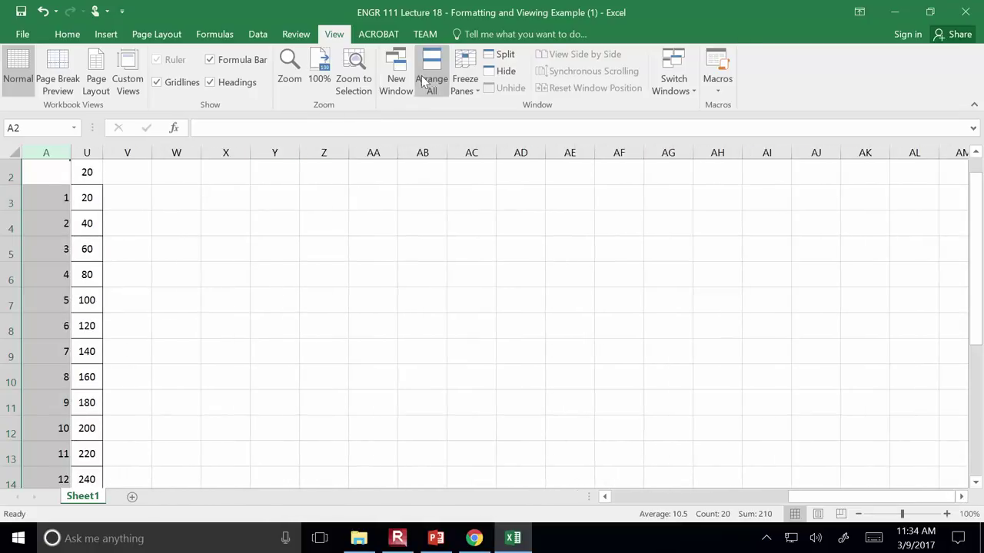
click(464, 70)
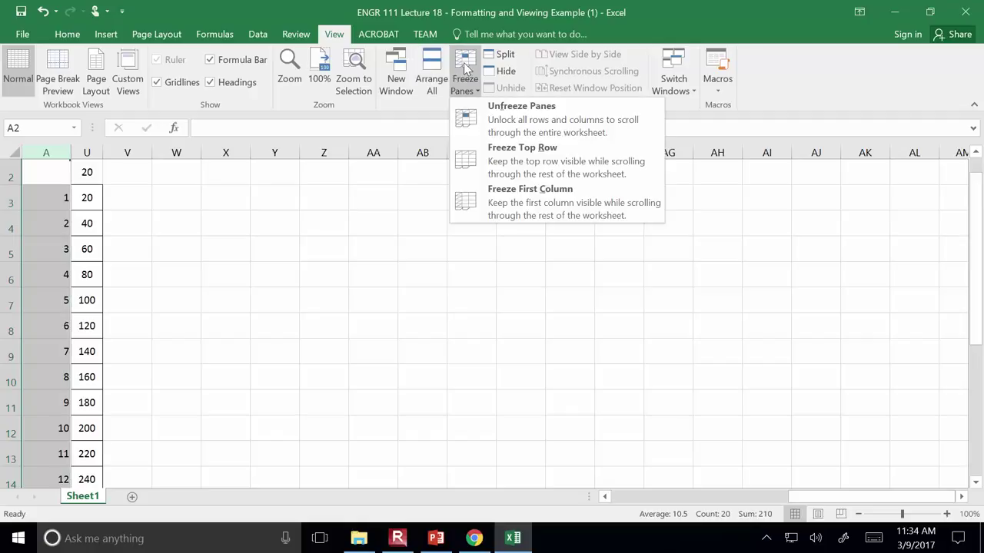
click(523, 117)
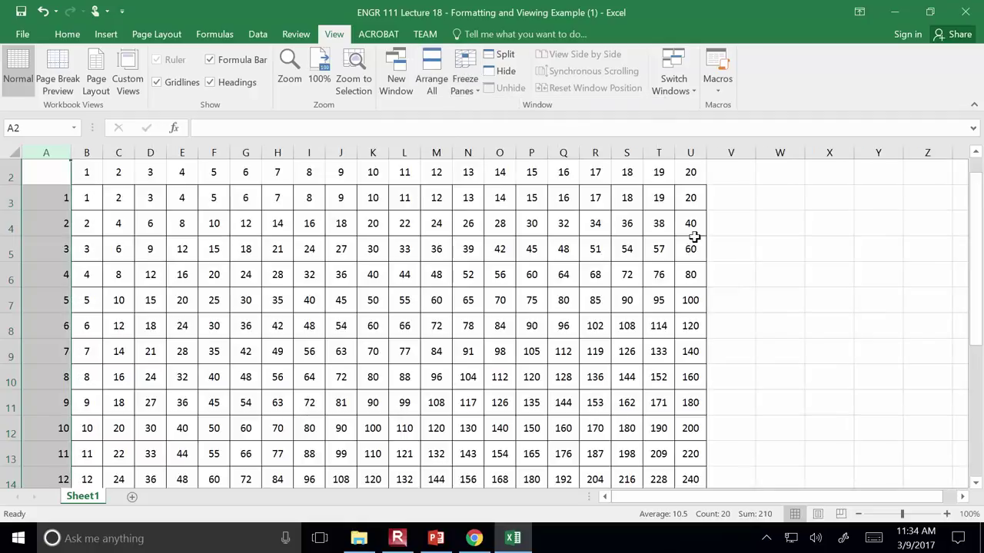
- Split the window at cell Z10, raise the horizontal divider to just below row 4, and scroll the upper and lower panes separately
click(948, 388)
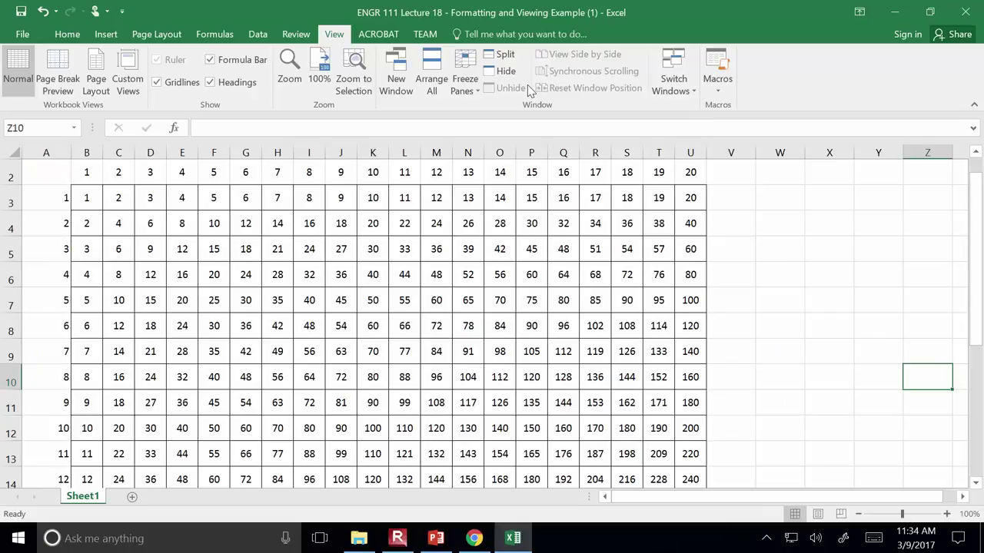
click(501, 54)
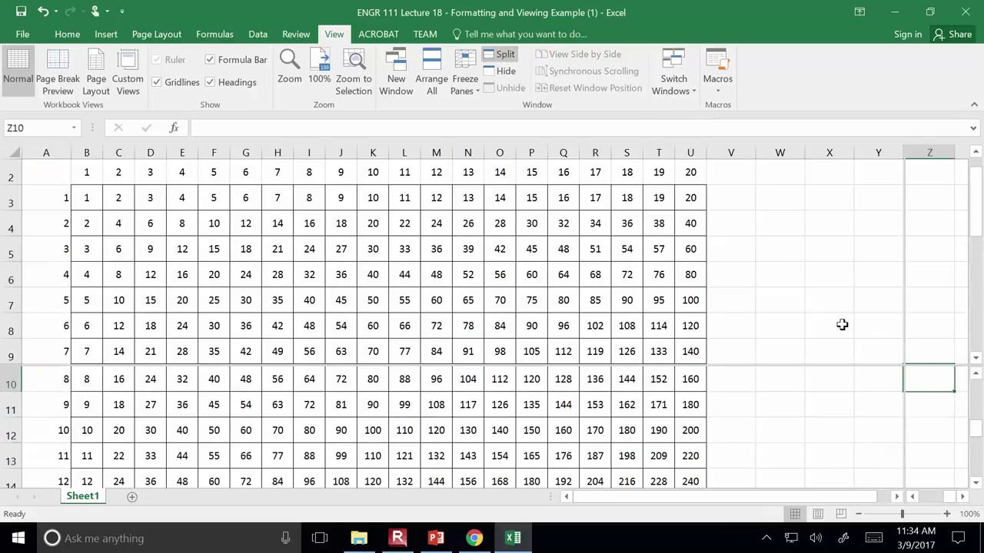
drag(976, 229, 977, 265)
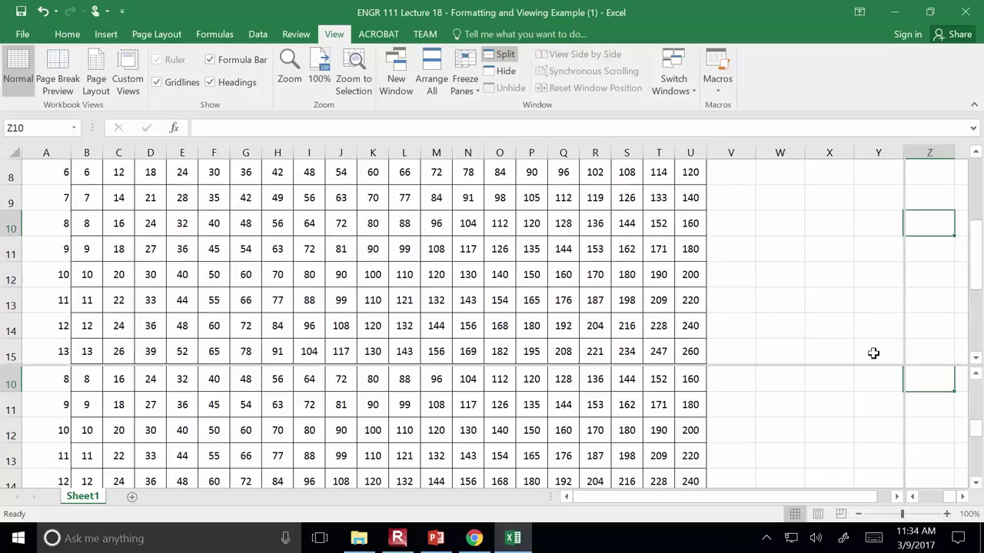
drag(873, 366, 892, 264)
drag(976, 200, 976, 165)
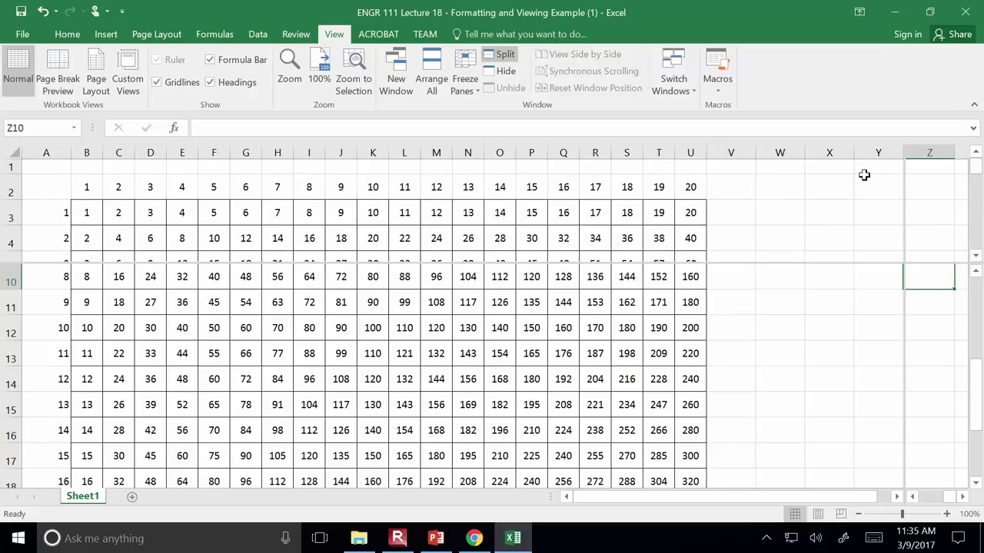
mouse_move(976, 353)
mouse_down()
mouse_move(975, 398)
mouse_move(977, 358)
mouse_up()
- Select cells B2 and D2 and the whole header row 2 in the upper pane to point out the headers above the lower pane
click(87, 189)
click(149, 189)
click(12, 187)
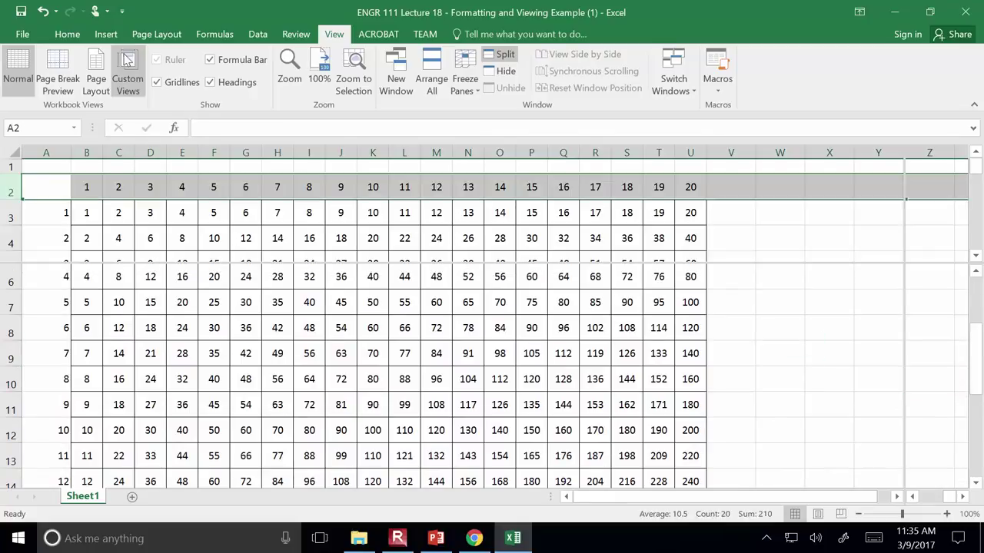
mouse_move(980, 367)
mouse_down()
mouse_move(979, 442)
mouse_move(980, 370)
mouse_up()
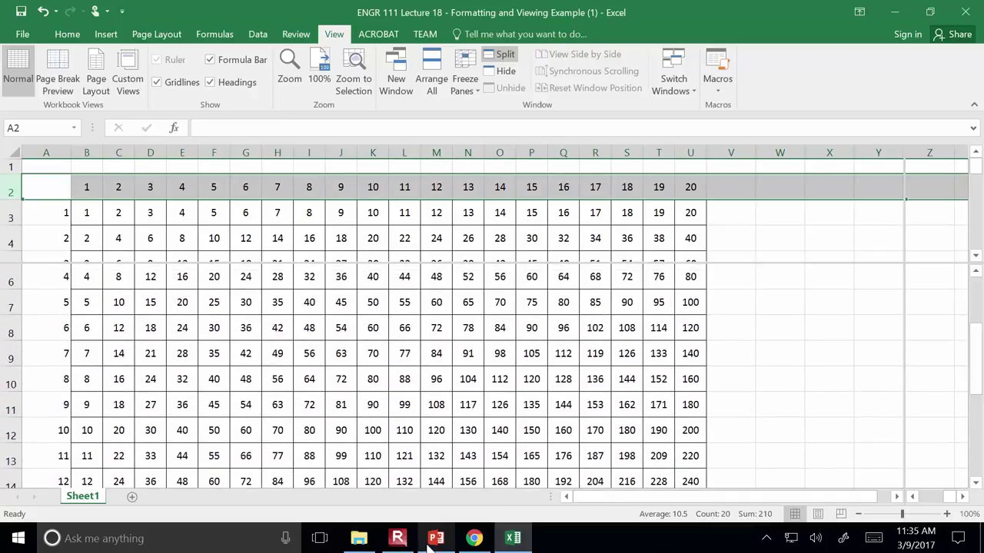
- Switch to PowerPoint, present slide 16 on Freeze Panes and slide 17 on Page Layout, and end the slide show
click(436, 538)
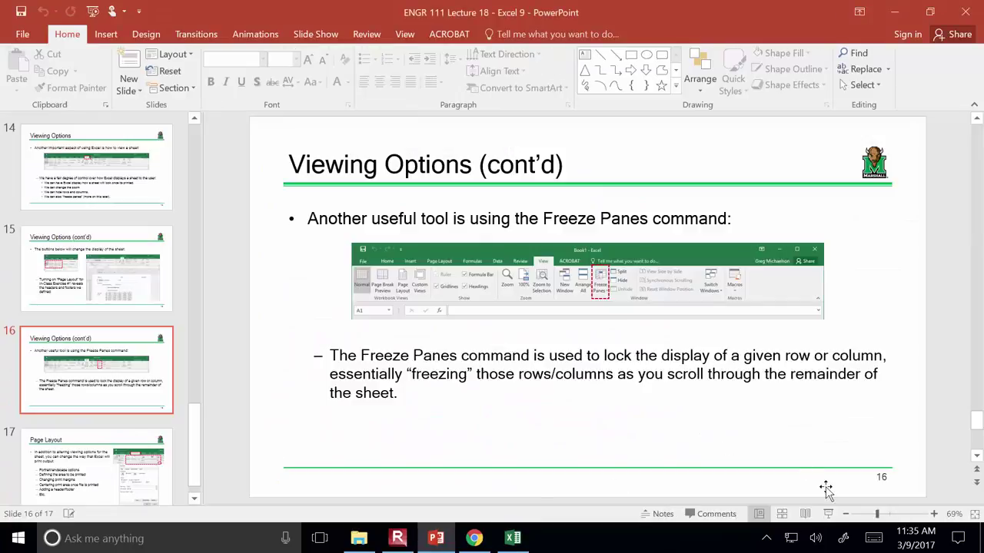
click(828, 513)
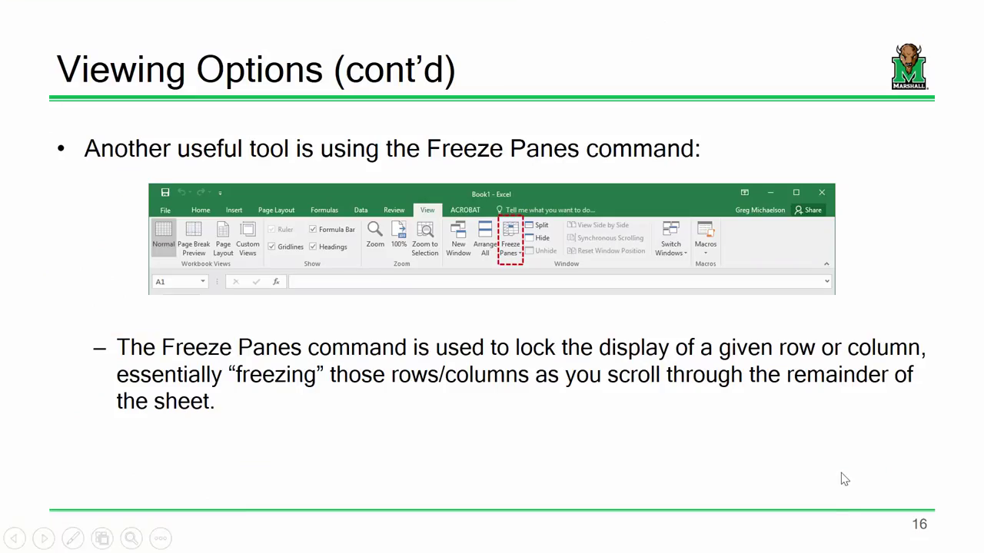
click(841, 473)
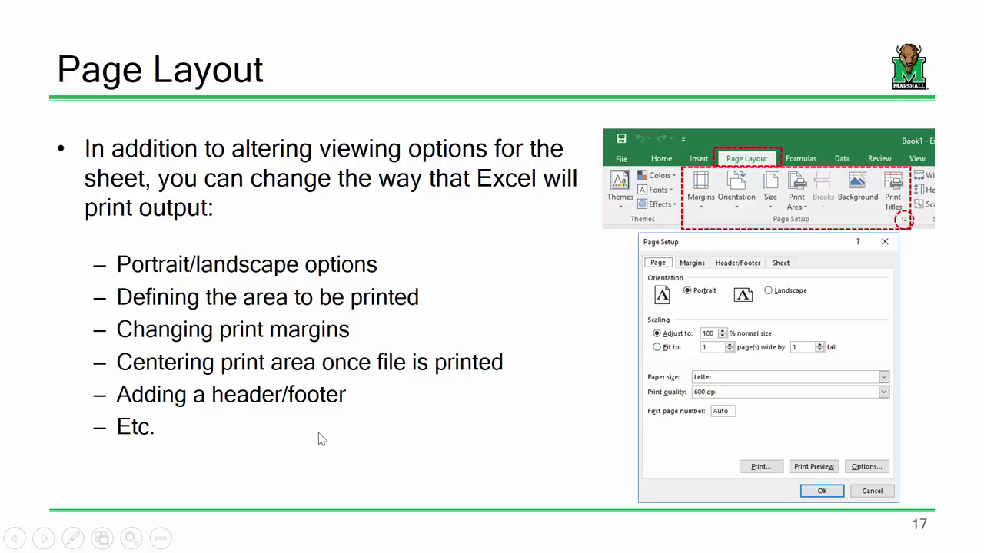
key(Escape)
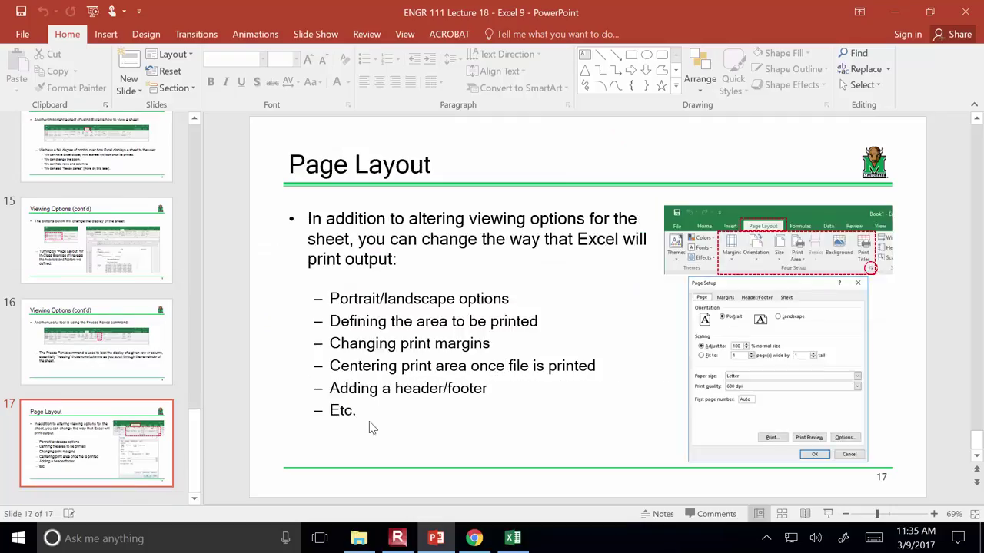
- Switch back to the Excel workbook and remove the window split
click(514, 542)
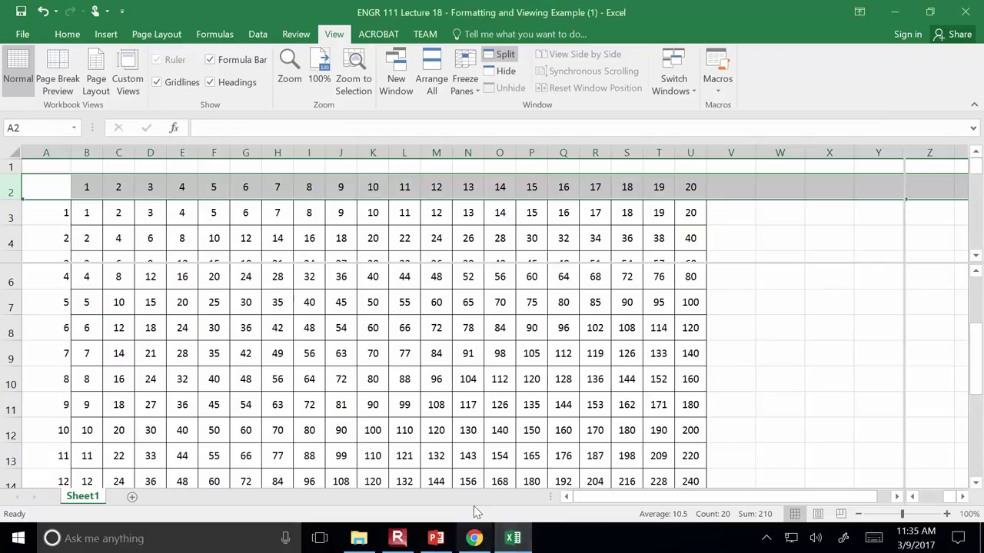
click(647, 304)
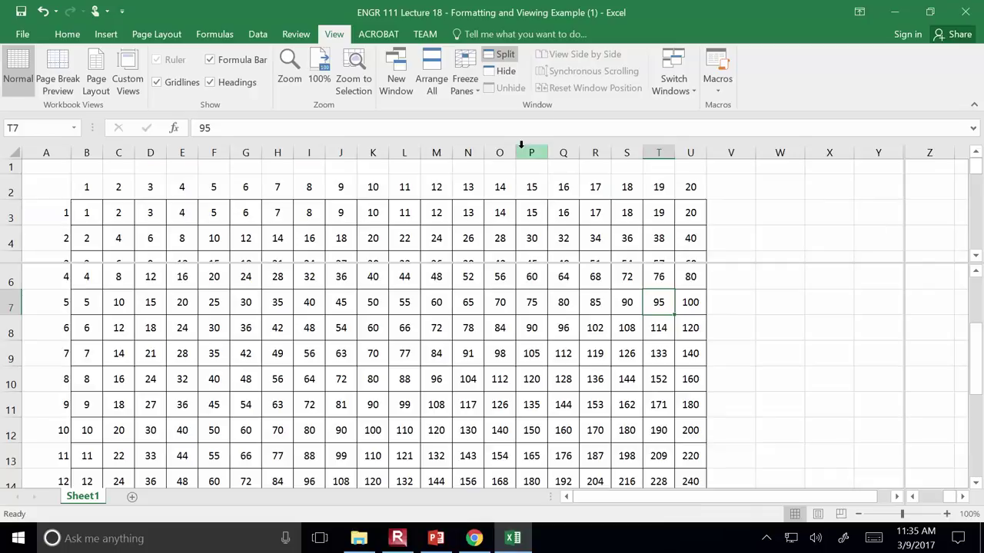
click(500, 58)
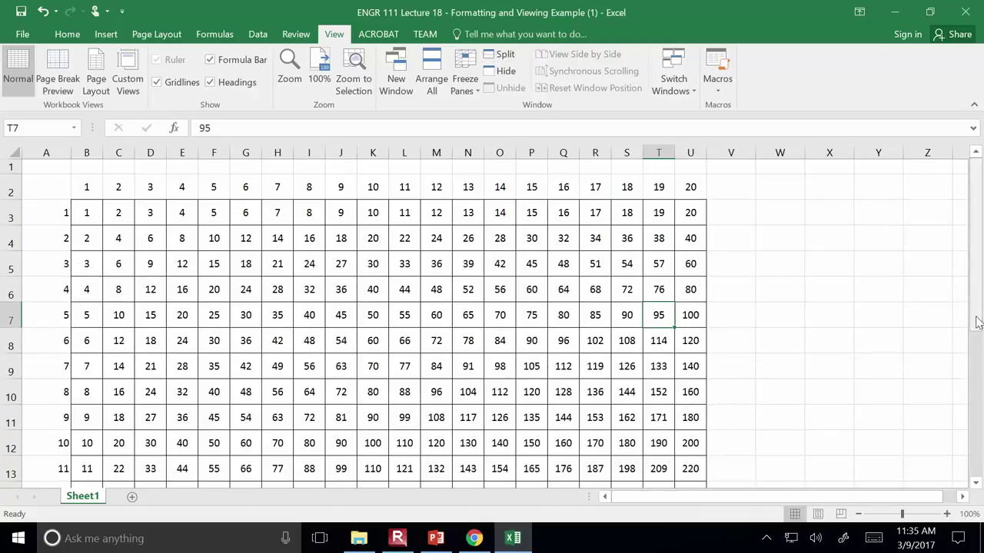
- Select the range A2:K10 of the multiplication table
click(51, 187)
drag(70, 197, 123, 239)
drag(198, 299, 377, 393)
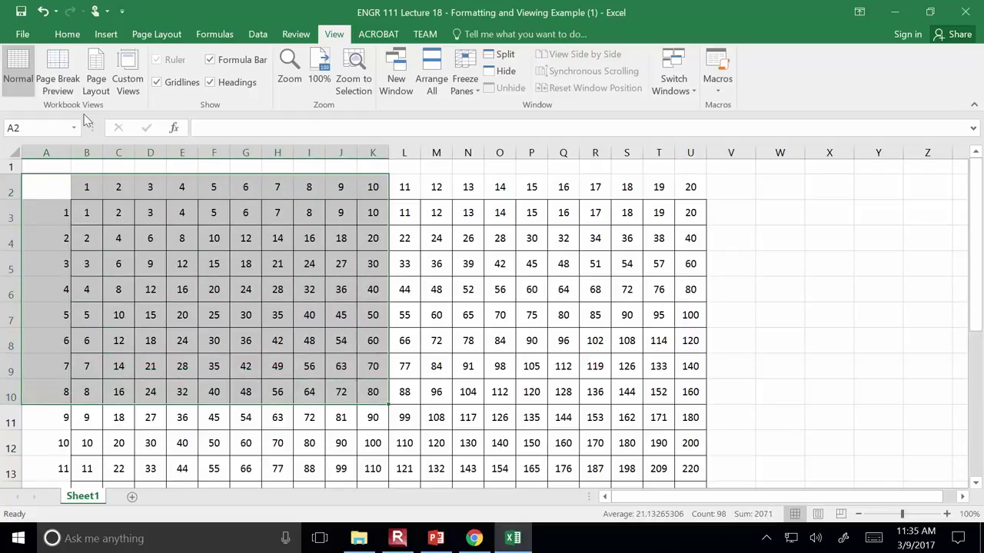
- Review the print preview and print settings of the table sheet, and return to the worksheet
click(23, 35)
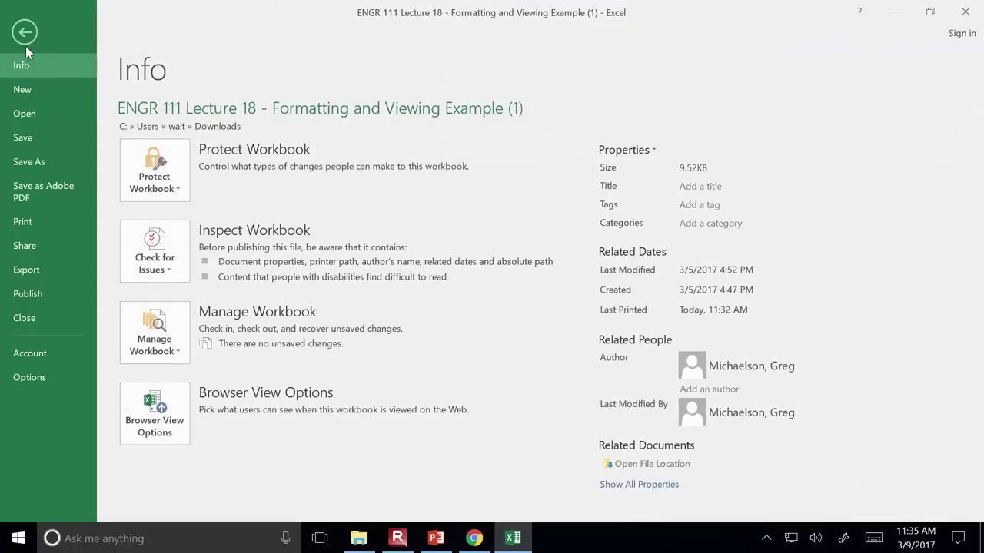
click(36, 220)
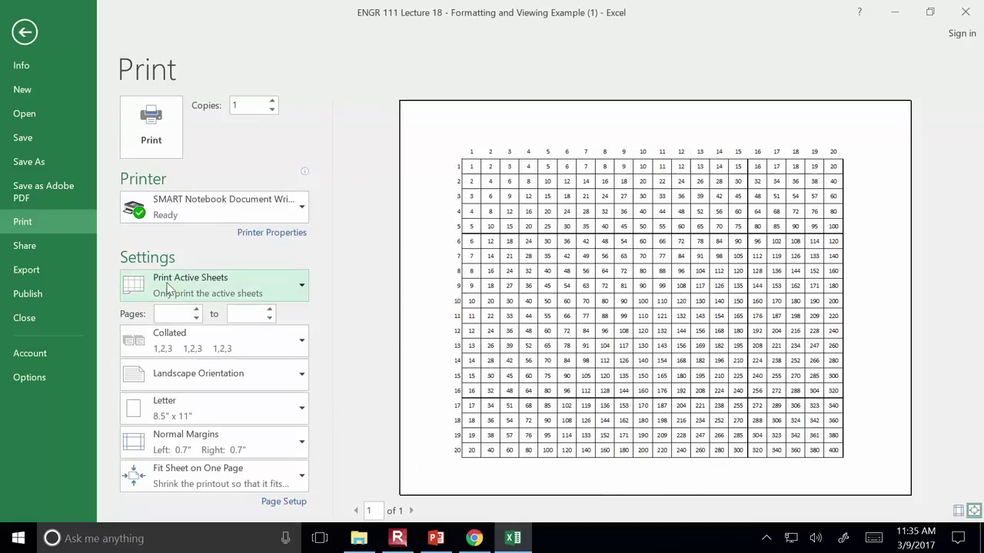
click(25, 31)
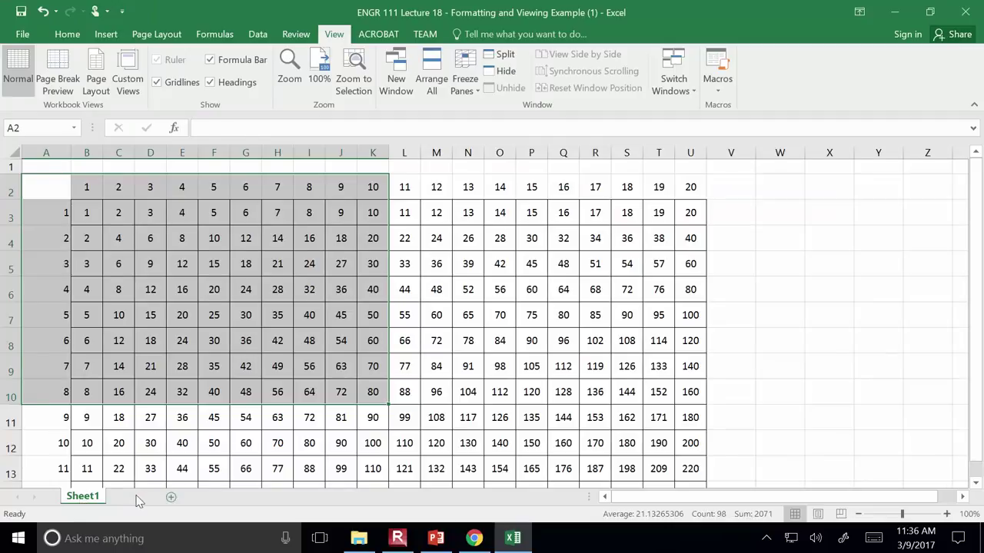
- Add two blank worksheets and check the print preview with the last new sheet active
click(132, 498)
click(178, 498)
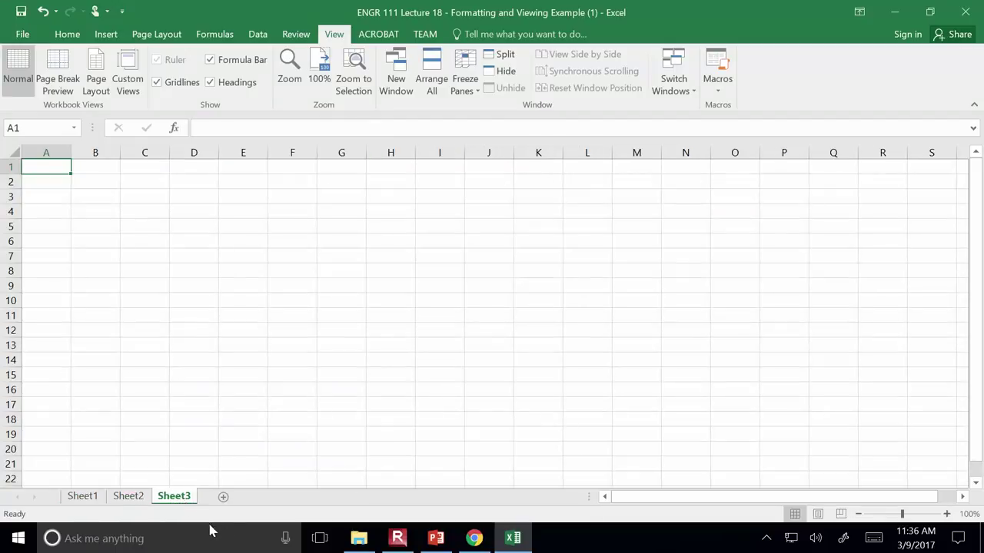
click(25, 35)
click(29, 223)
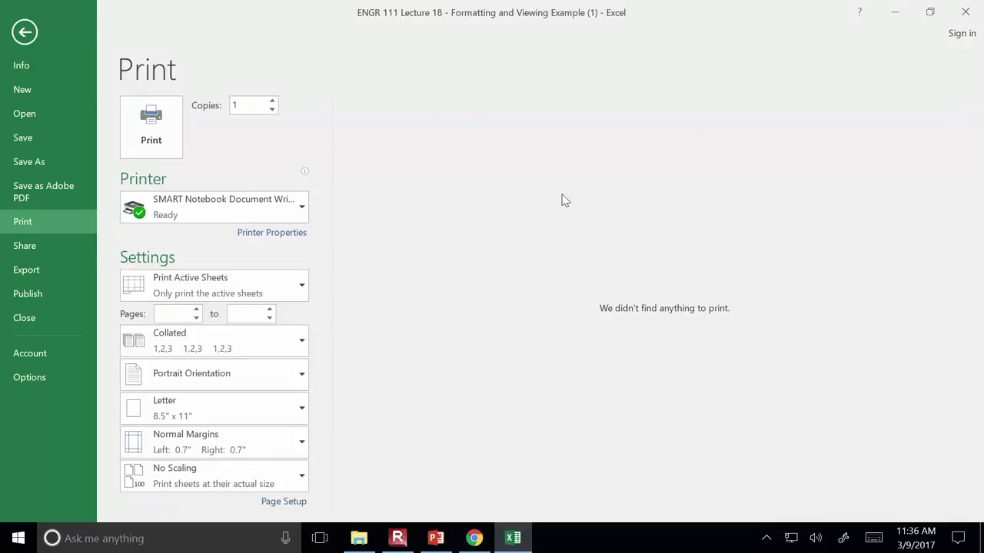
click(24, 33)
- Go back to Sheet1, check its print preview under Print Active Sheets, and return to the worksheet
click(80, 497)
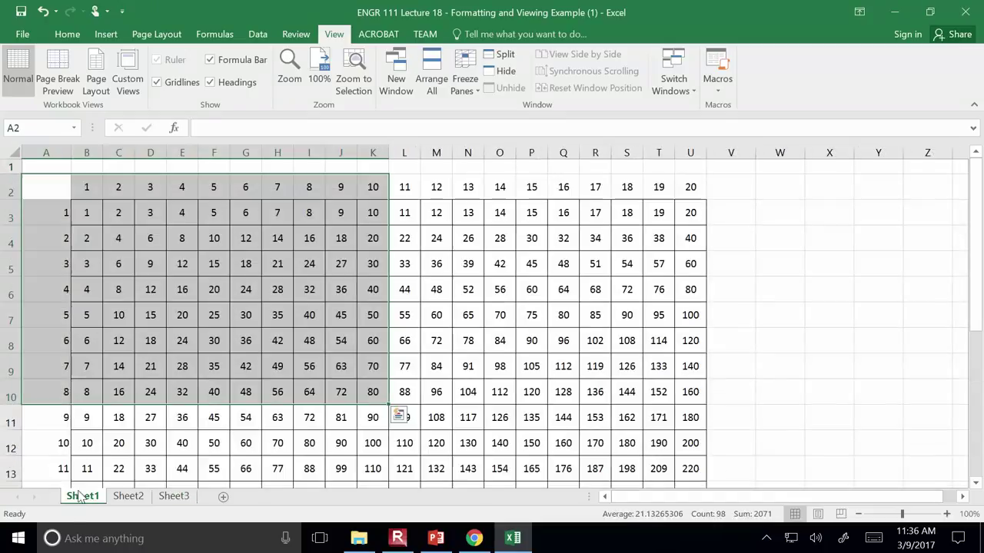
click(22, 34)
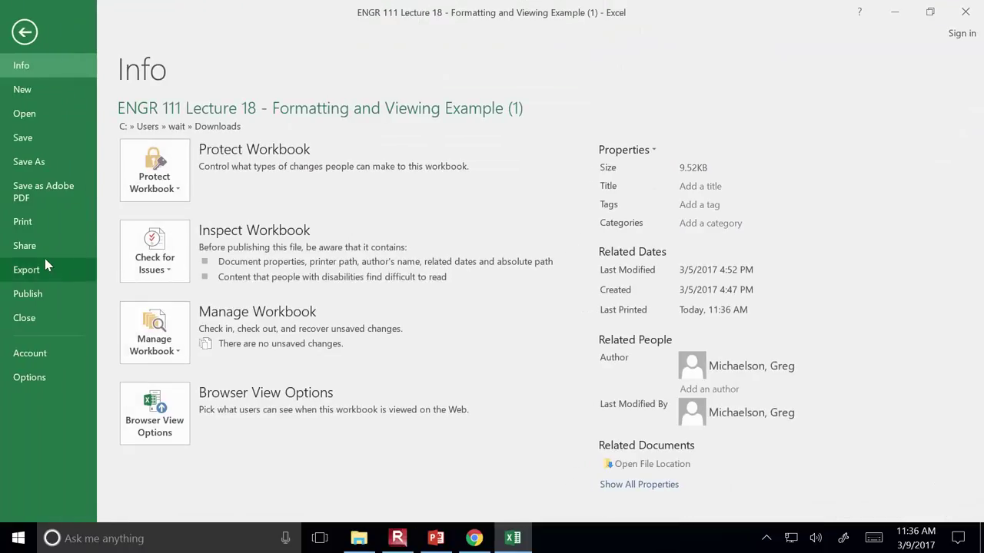
click(38, 223)
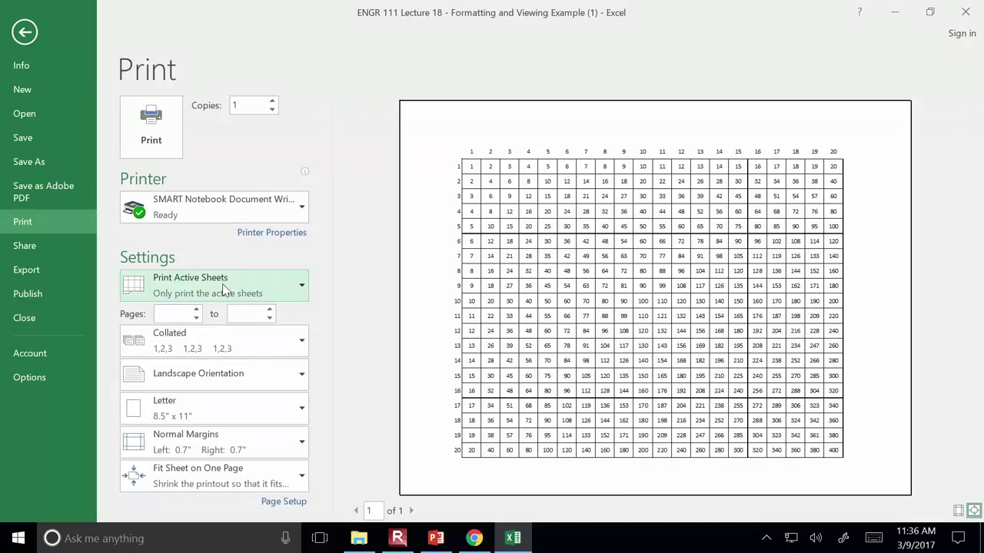
click(25, 31)
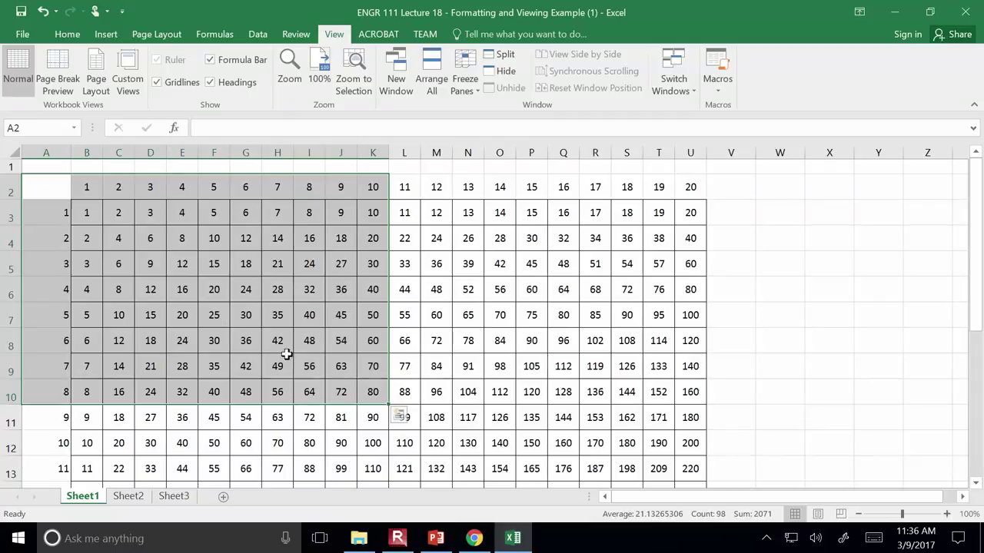
- Set the print settings to Print Selection so only the selected table range A2:K10 is printed
click(22, 35)
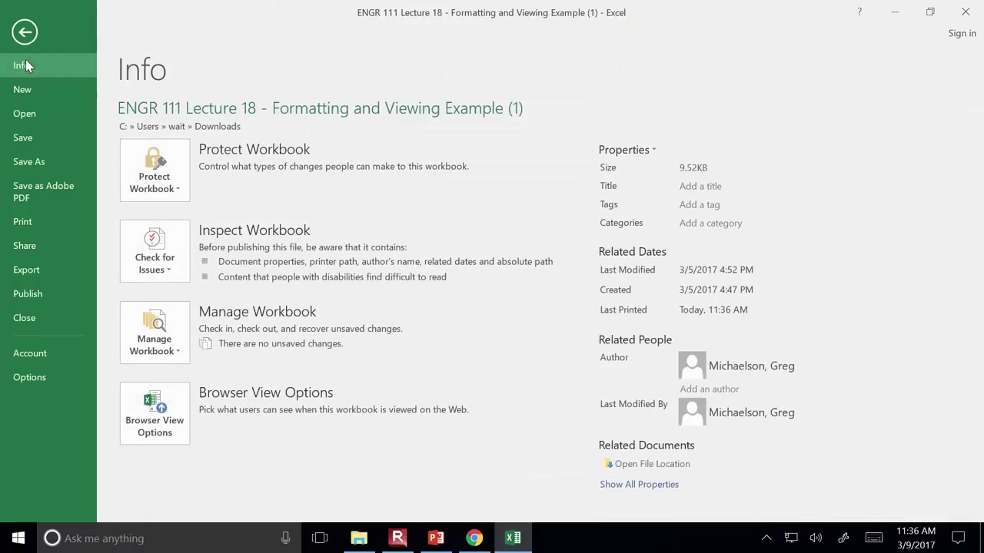
click(68, 221)
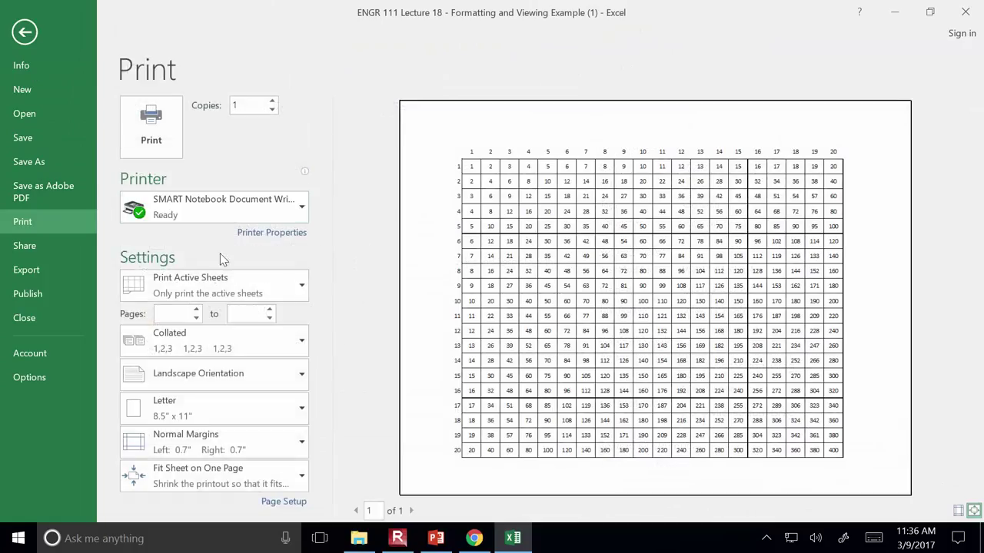
click(206, 280)
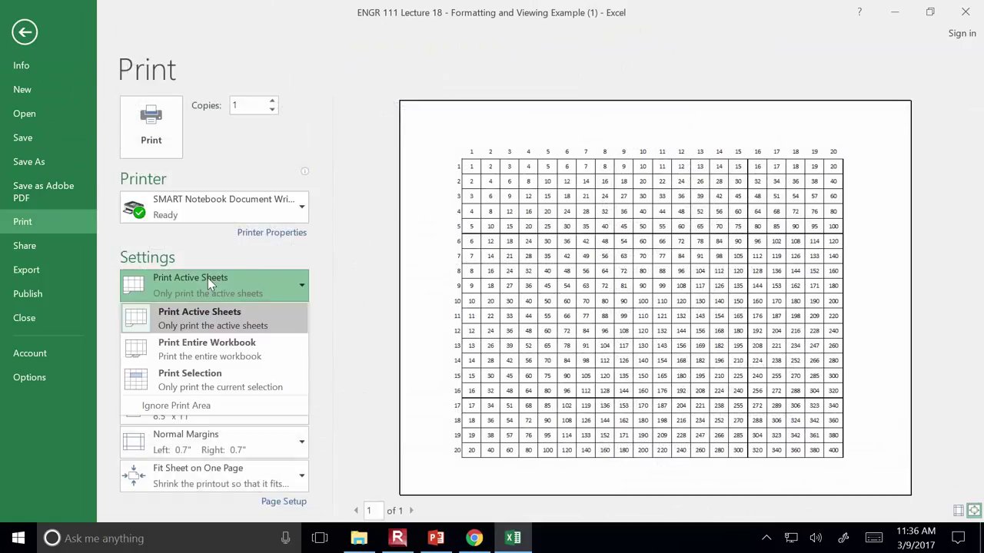
click(199, 381)
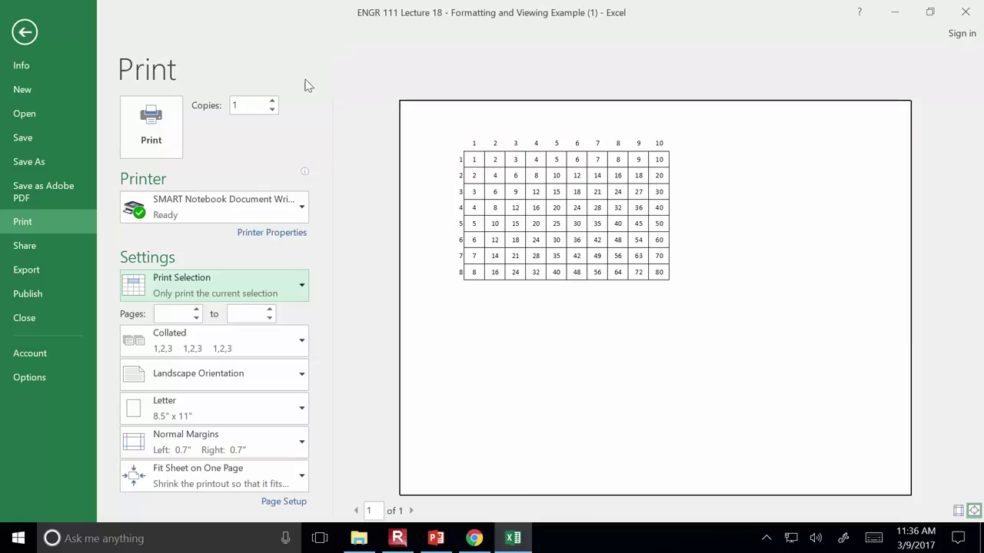
click(265, 294)
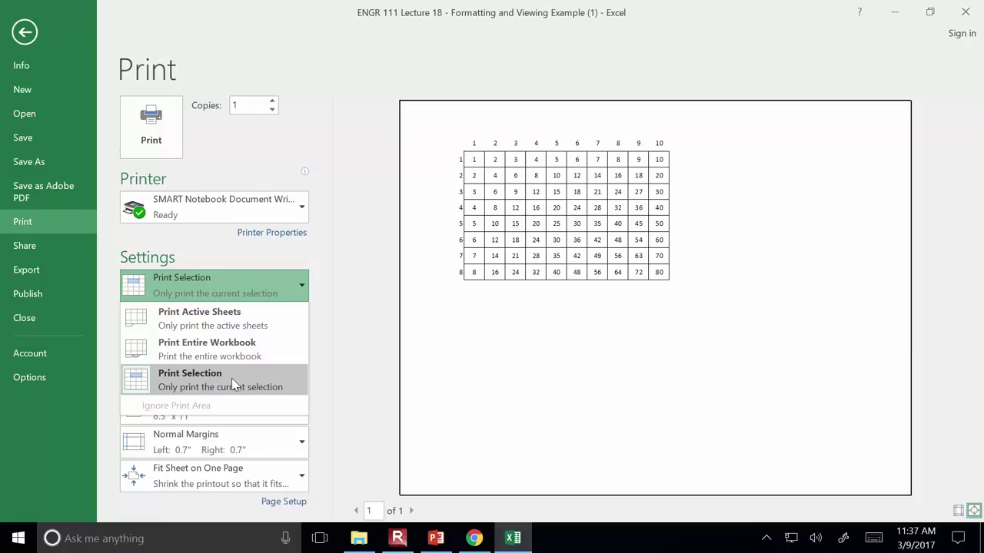
click(330, 312)
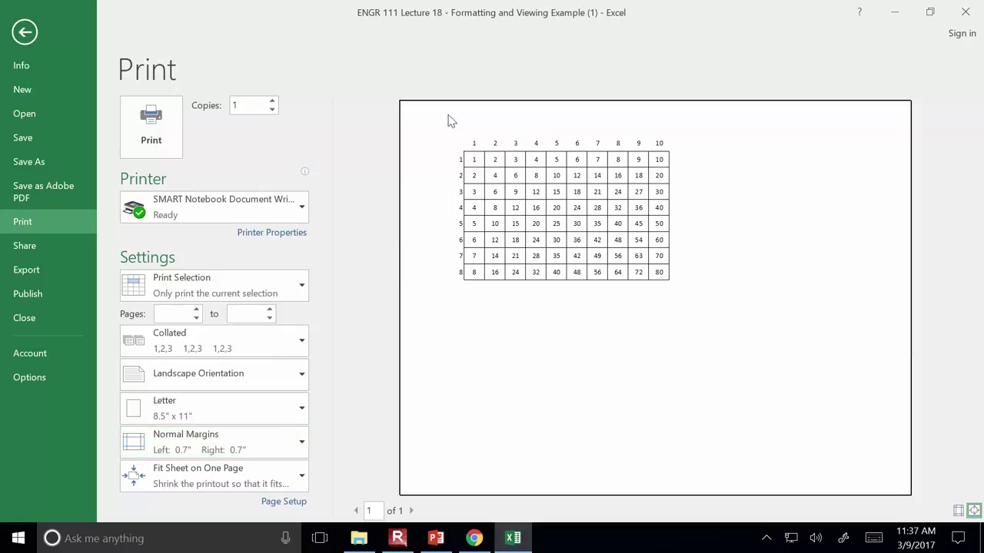
- Try Narrow margins, and set custom page margins of 1.75 top, 1.5 bottom, 2 left and 1 right
click(276, 441)
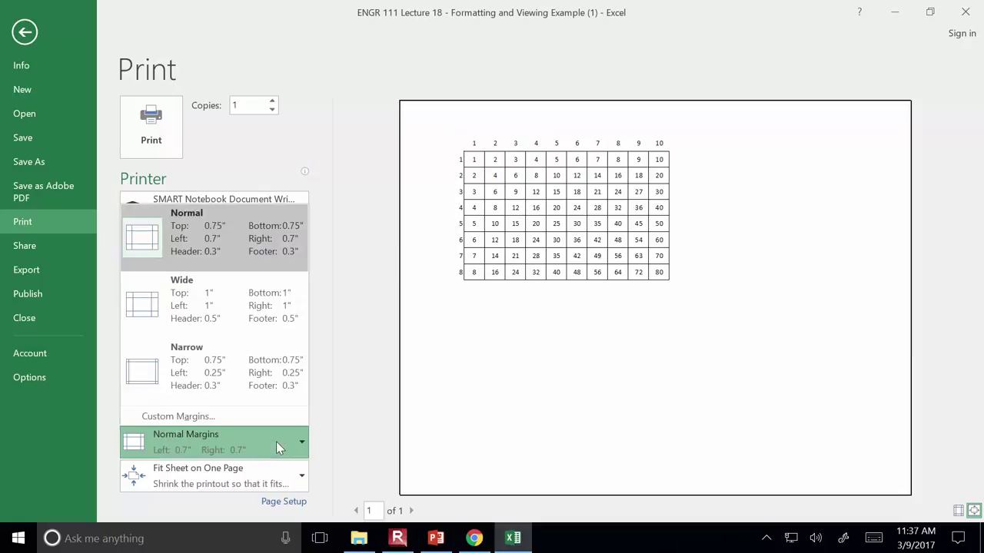
click(248, 374)
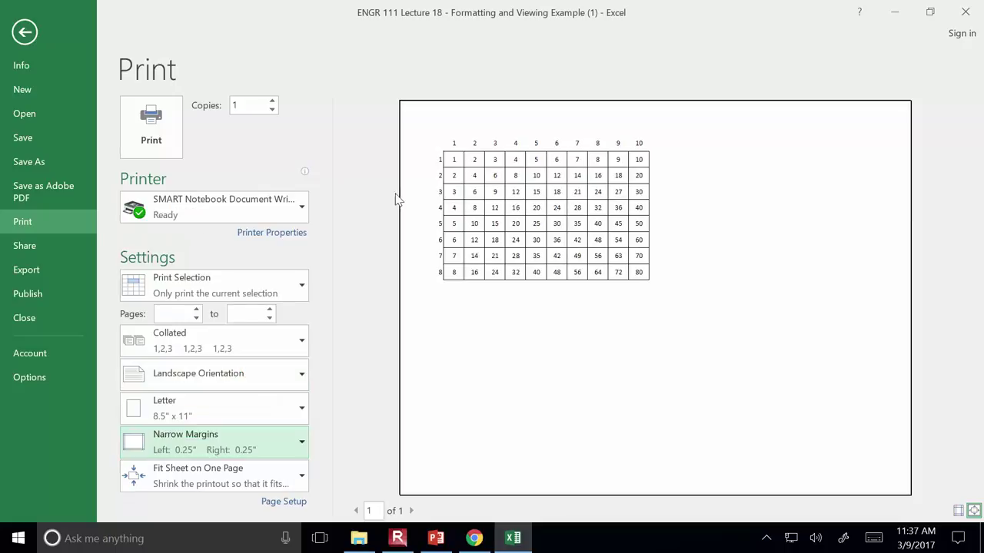
click(274, 446)
click(265, 414)
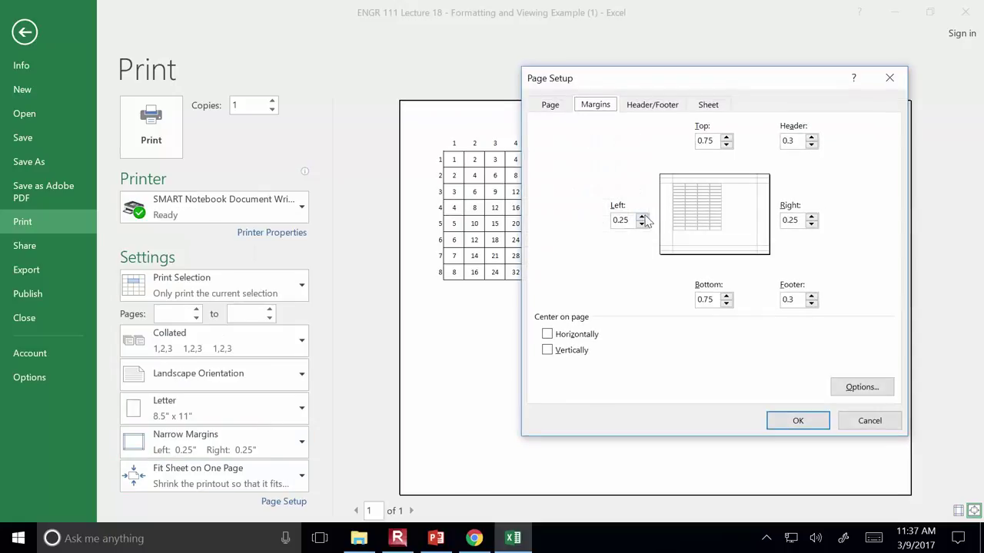
double_click(623, 220)
text(2)
double_click(731, 140)
text(1.5)
double_click(790, 221)
text(1)
double_click(723, 299)
text(1.5)
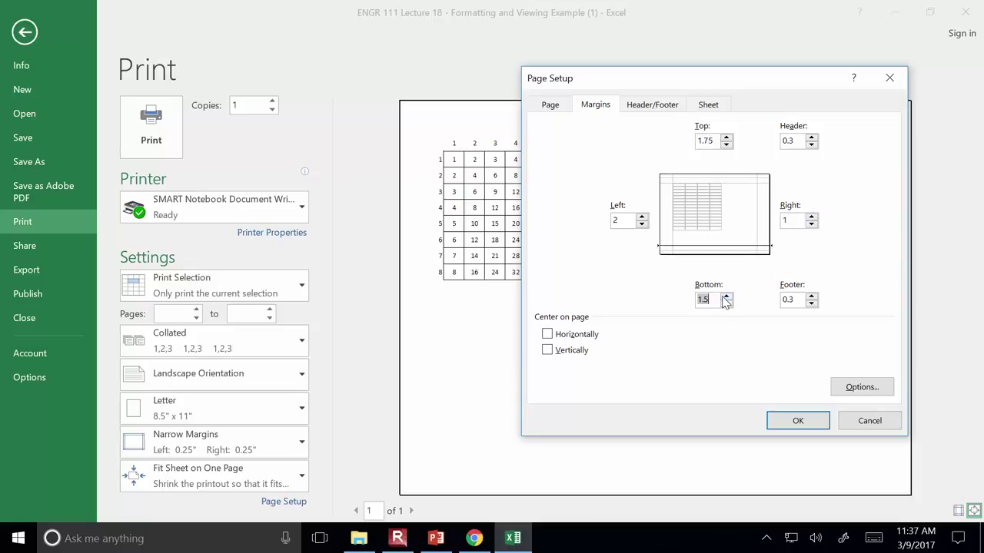
click(797, 419)
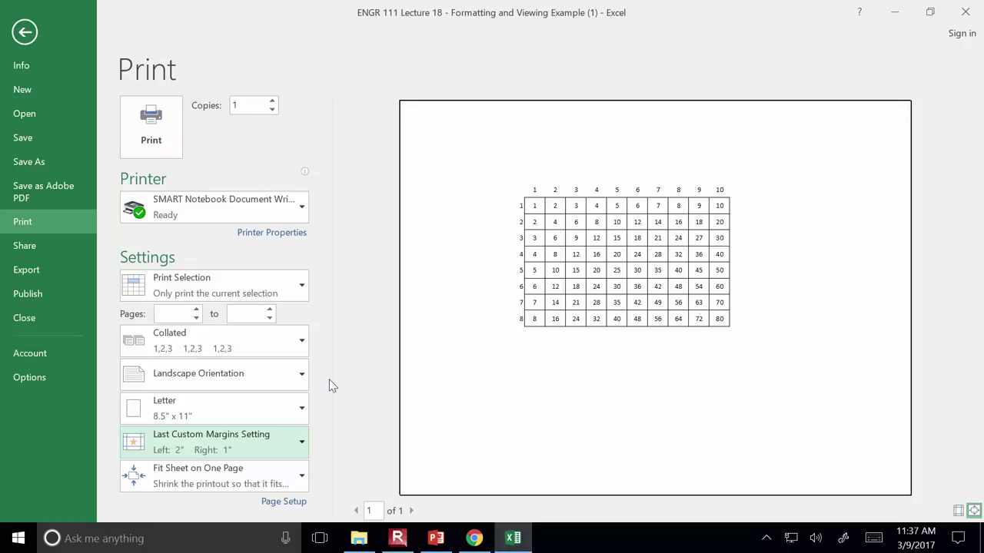
- Change the printout to portrait orientation and apply Narrow margins
click(296, 382)
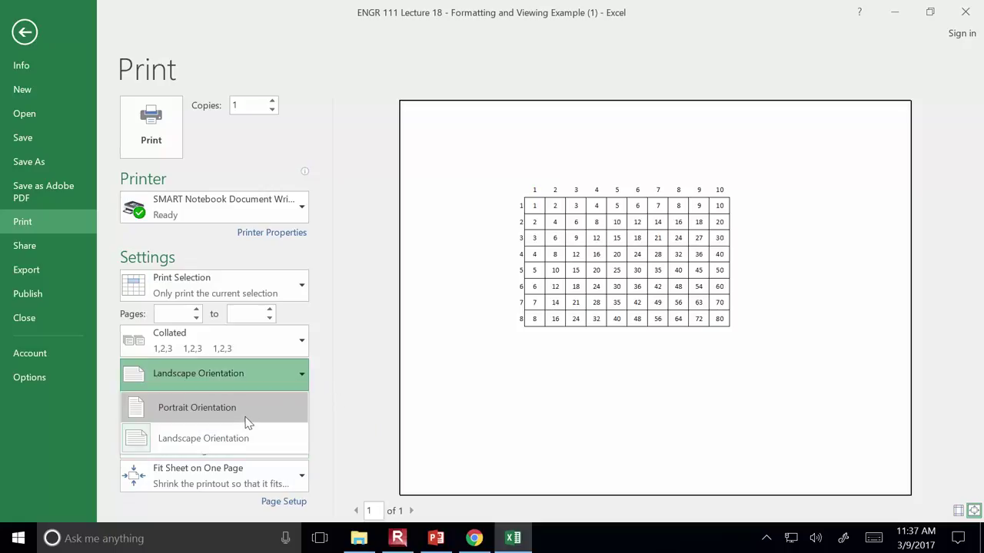
click(247, 423)
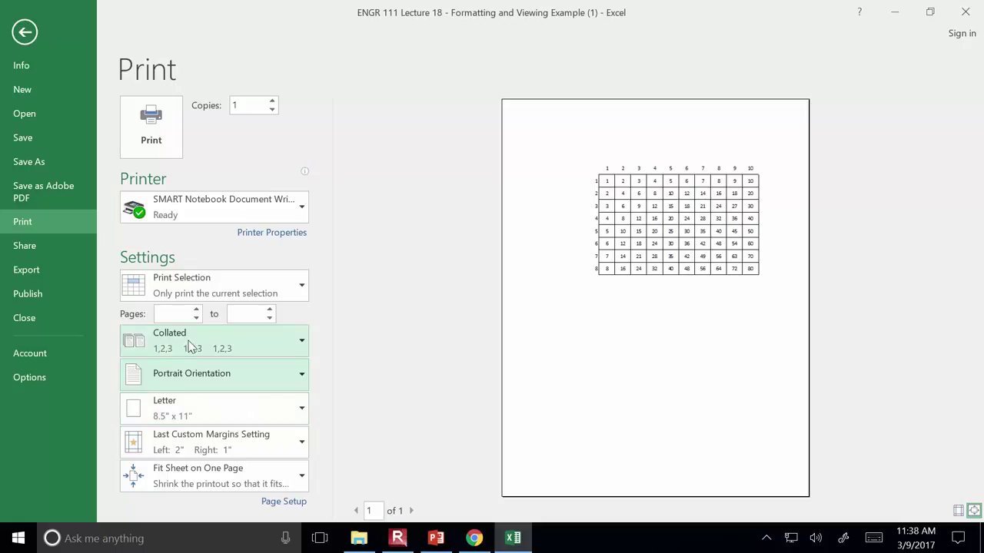
click(287, 441)
click(254, 355)
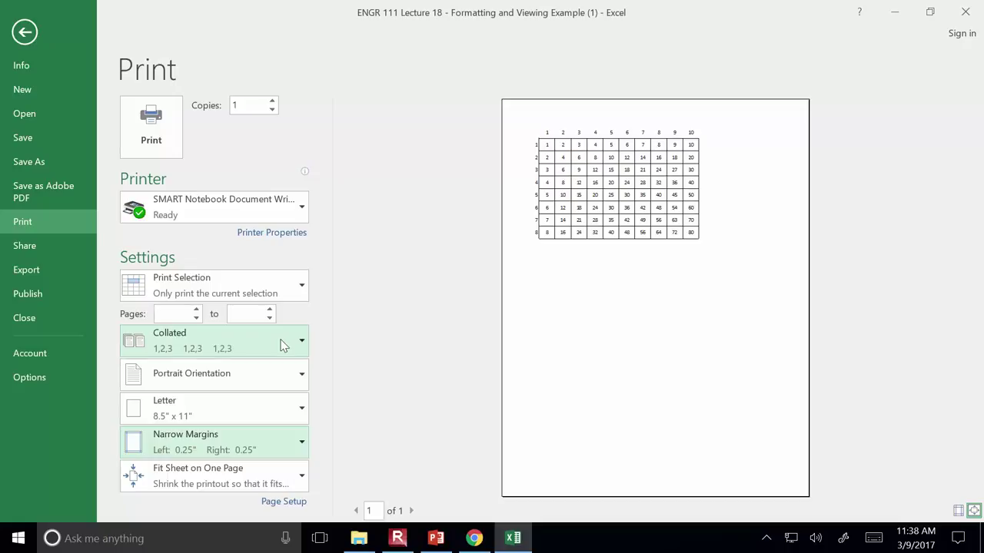
- Set a custom left margin of 1 inch for the printout
click(301, 442)
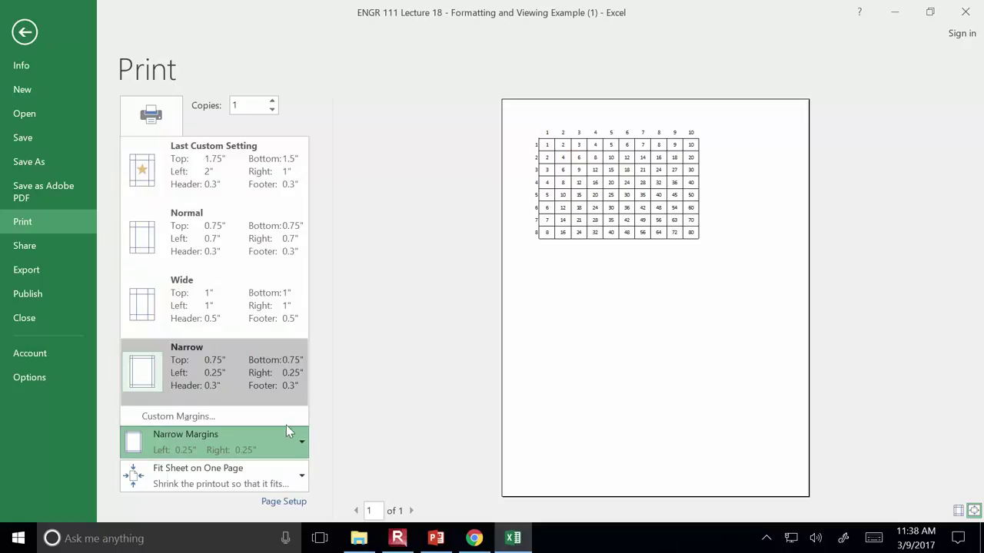
click(285, 421)
click(641, 218)
text(1)
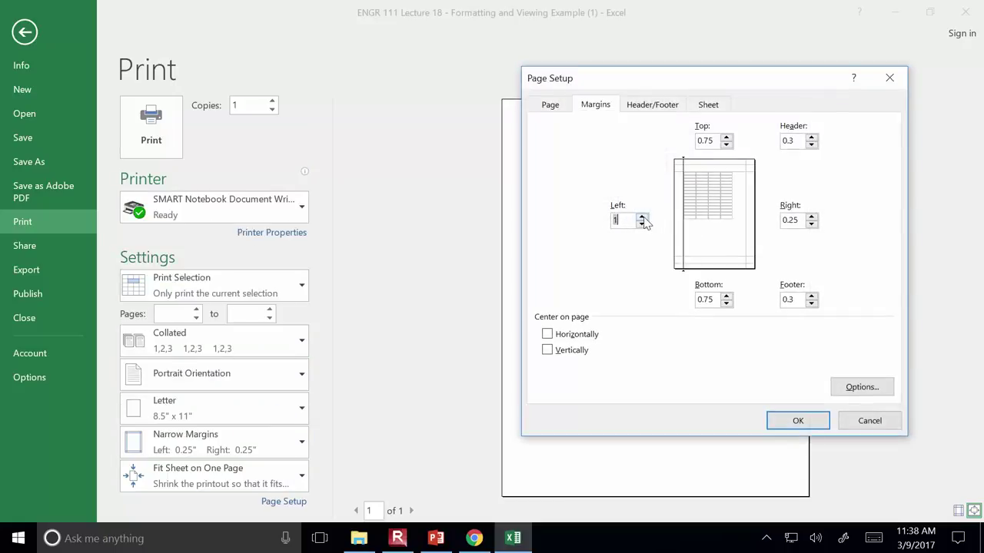
click(798, 421)
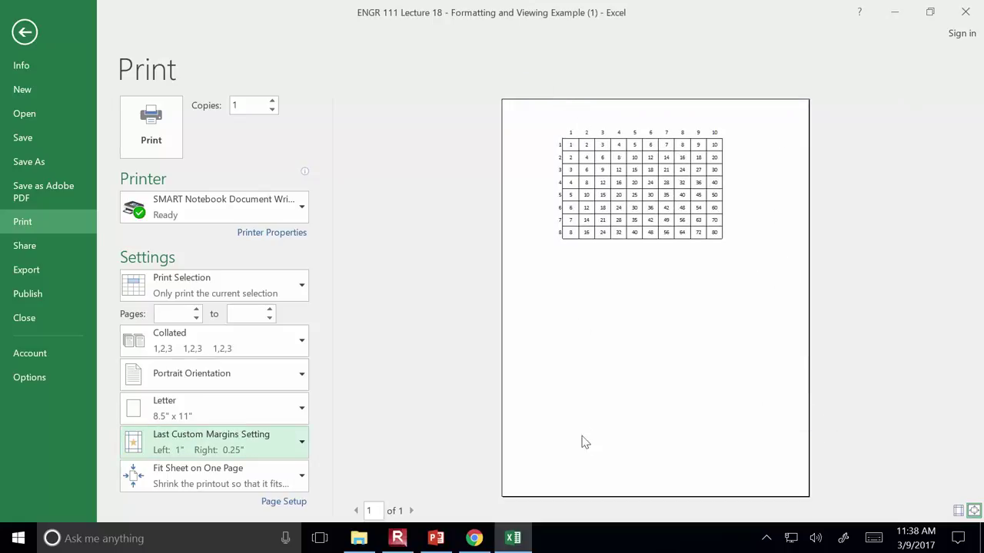
- Check the Page Layout slide in PowerPoint, and open and read the HW 6 assignment PDF from the course site in Chrome
click(438, 541)
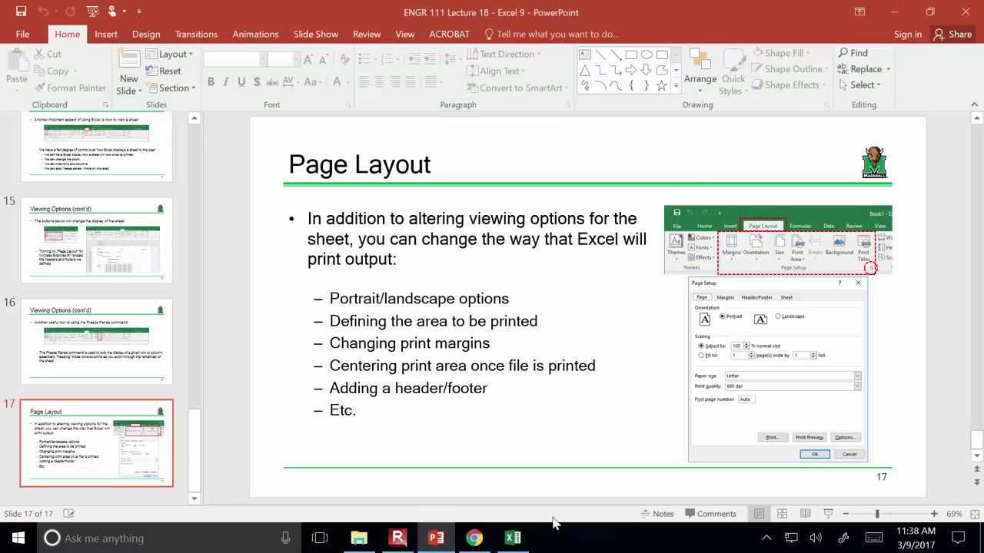
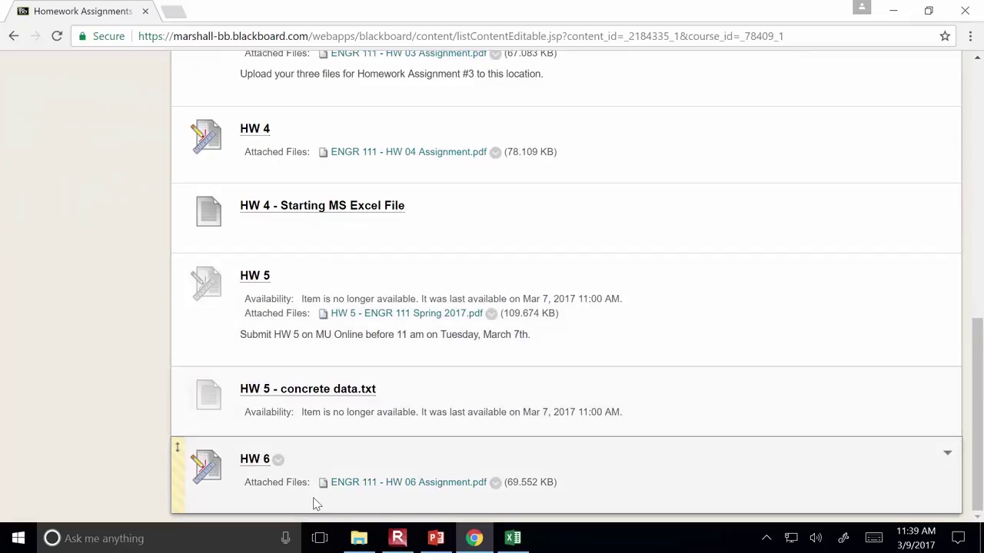
click(393, 482)
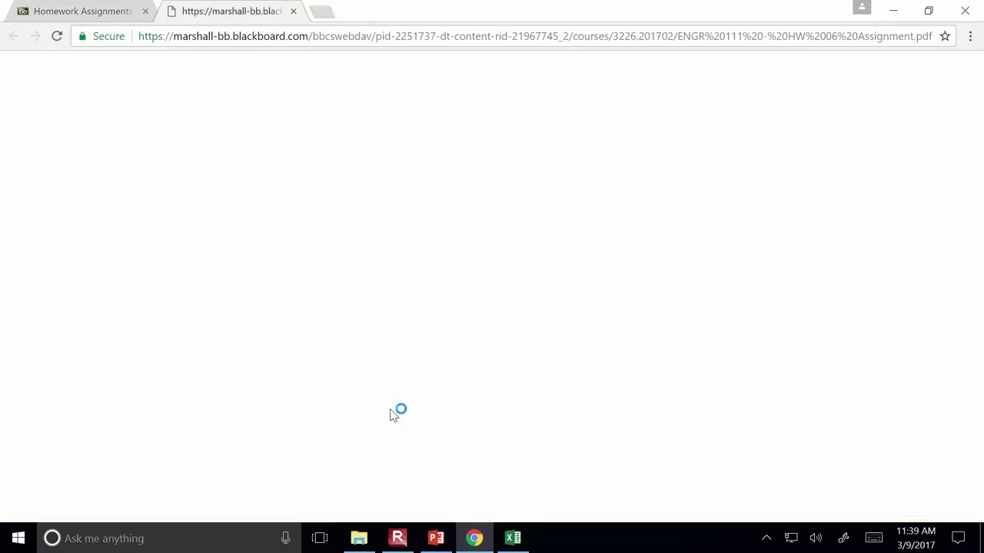
scroll(394, 415, down, 3)
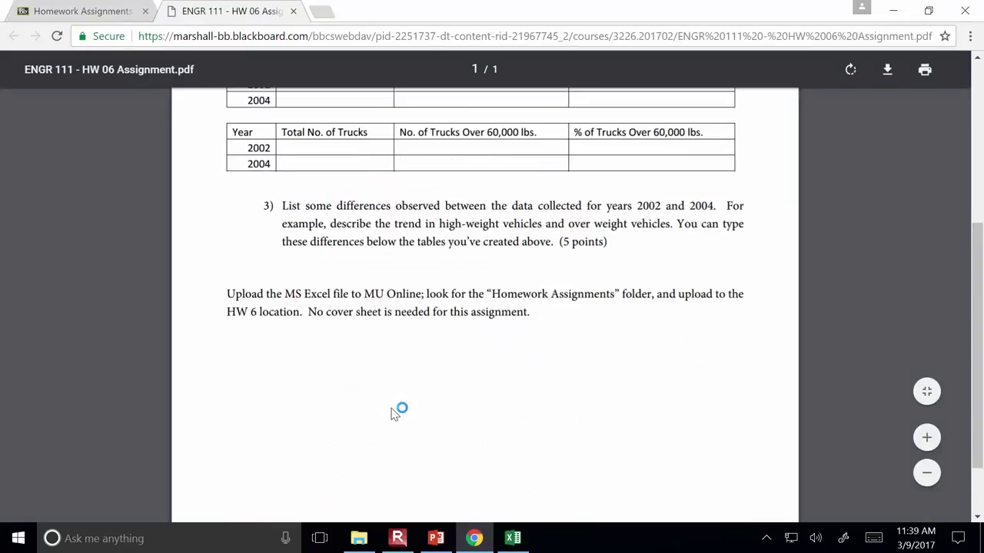
scroll(395, 411, up, 2)
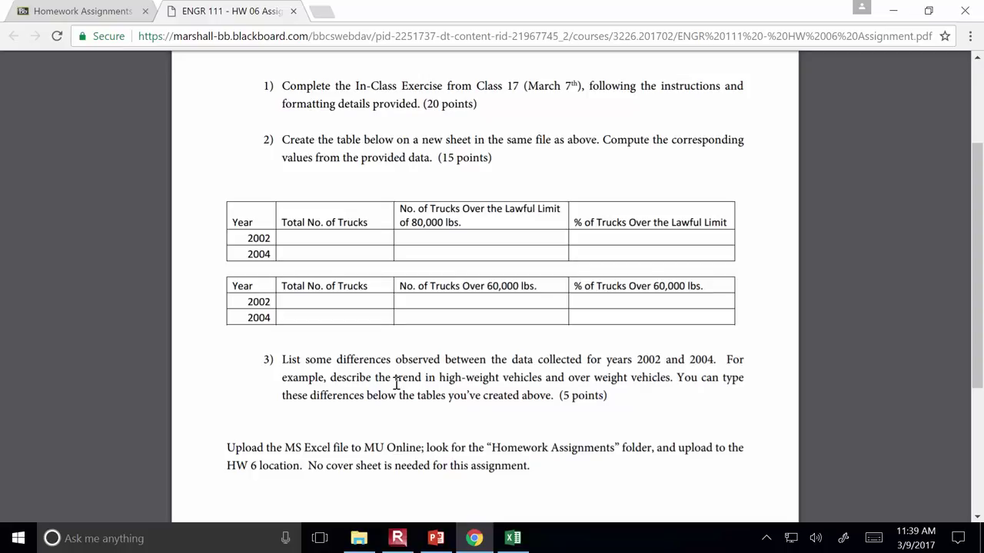
- Go to the Course Content page, view the GVW.txt file used in Class 17, and return to the list
click(61, 14)
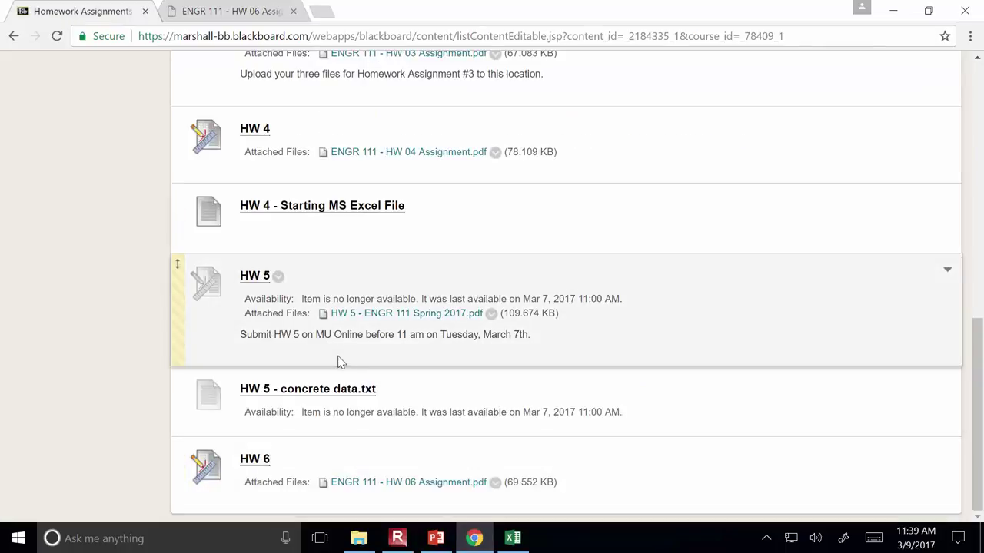
scroll(336, 367, up, 5)
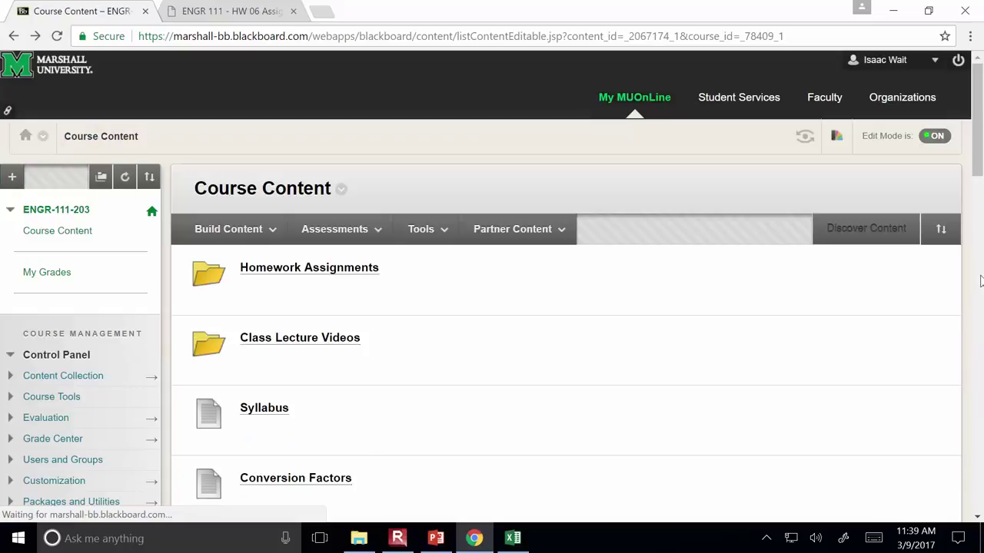
drag(980, 157, 979, 512)
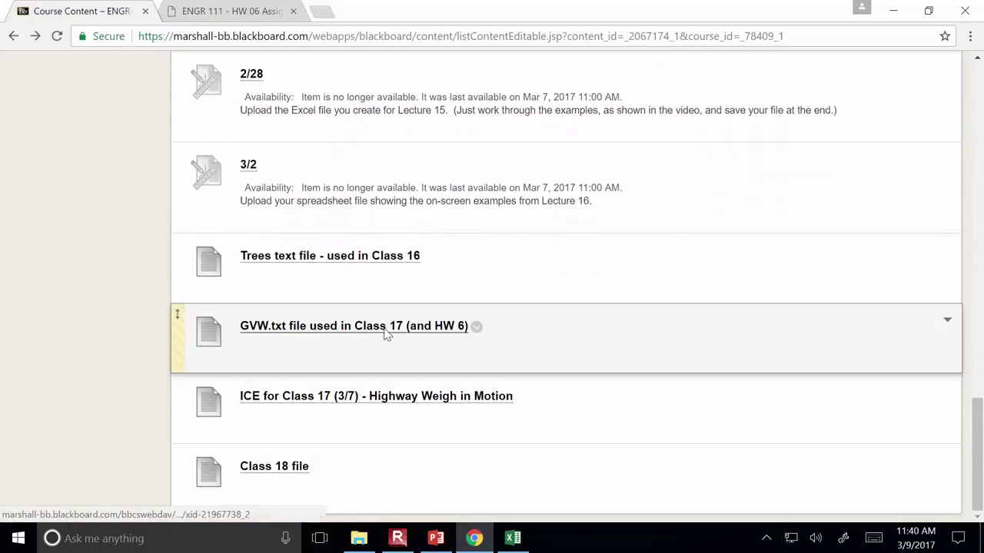
click(385, 329)
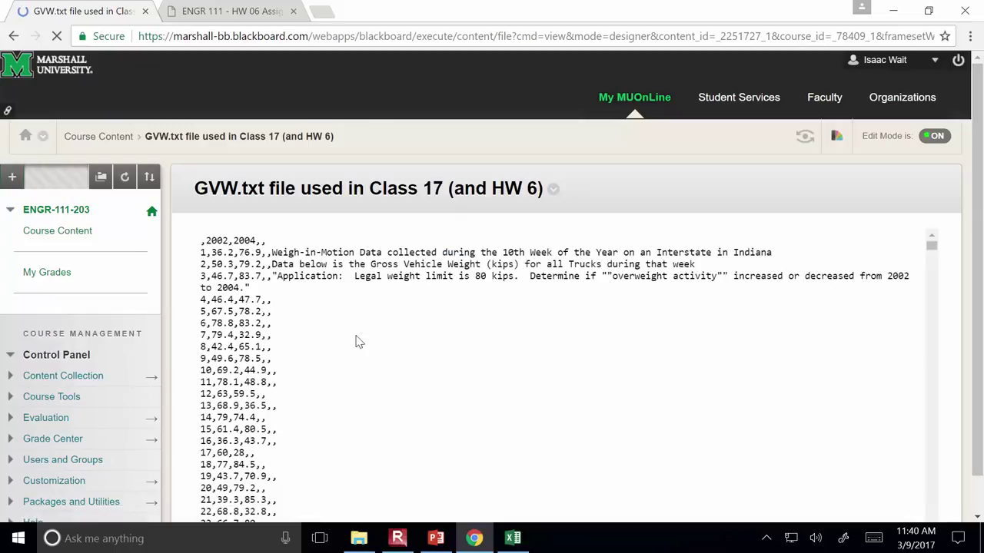
click(13, 37)
click(27, 75)
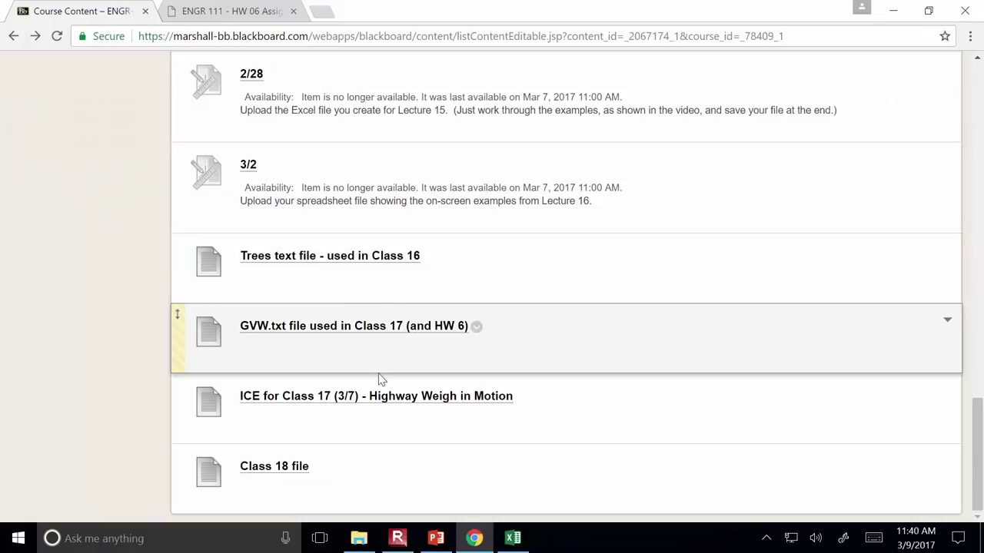
- Download the Class 17 Highway Weigh in Motion exercise PDF and the GVW text file, as GVW (2), to the Temp folder
right_click(385, 400)
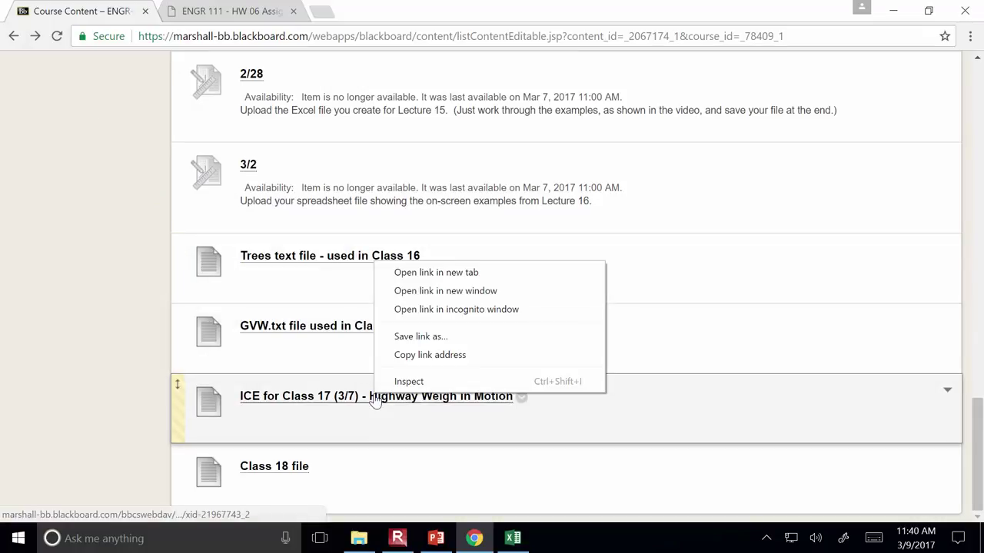
click(430, 340)
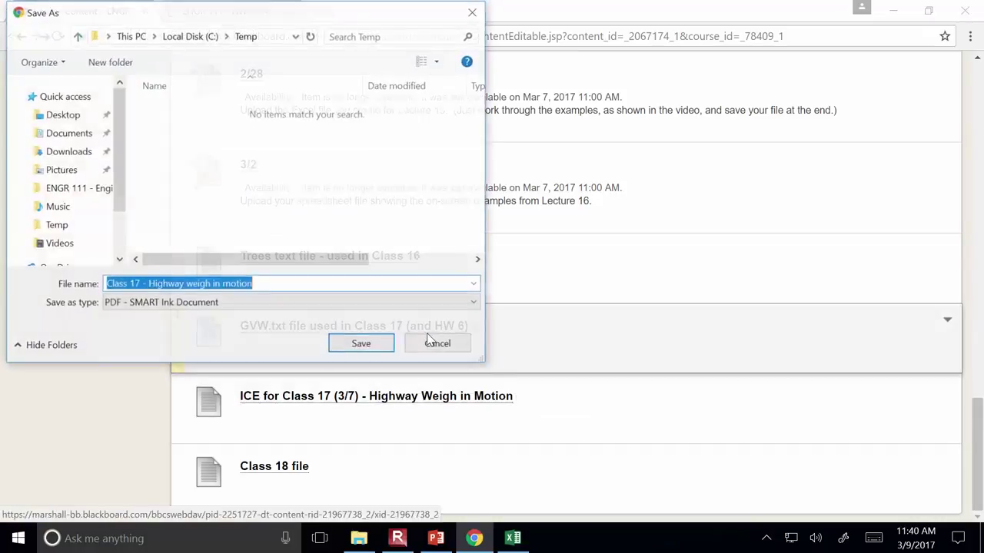
click(362, 345)
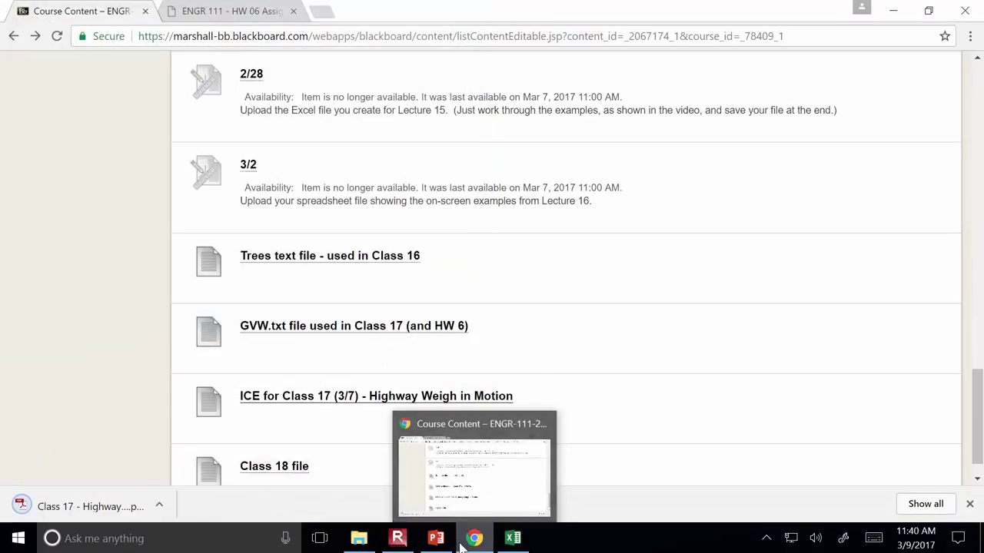
right_click(332, 327)
click(417, 405)
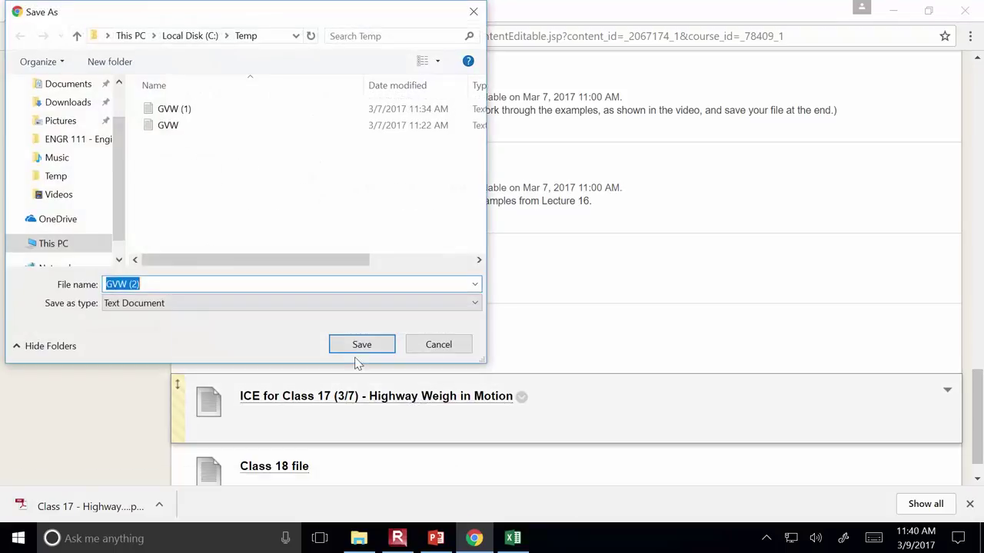
click(362, 348)
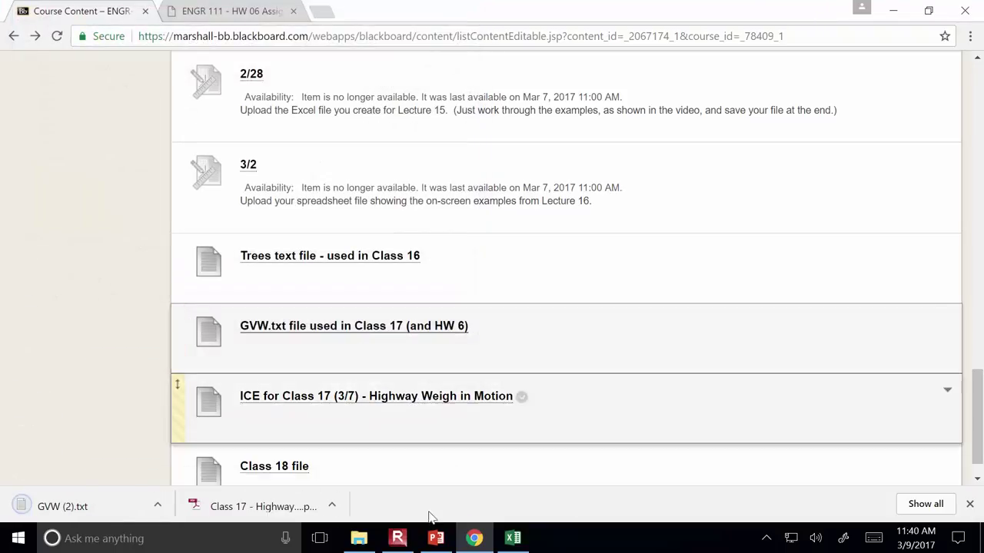
- Open the downloaded GVW (2) text file, copy all of its contents, and paste them into Sheet4 of the Excel workbook from cell A1
click(88, 506)
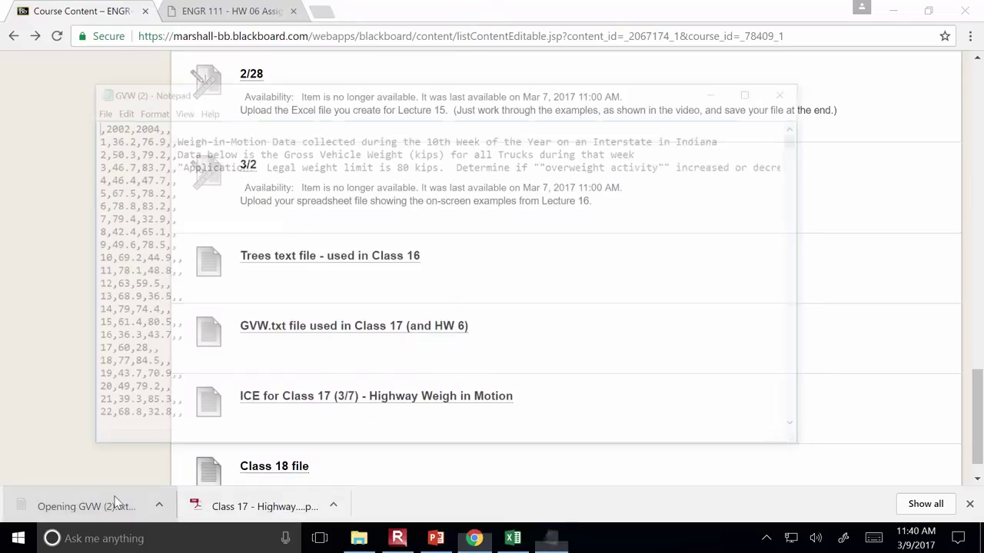
key(ctrl+a)
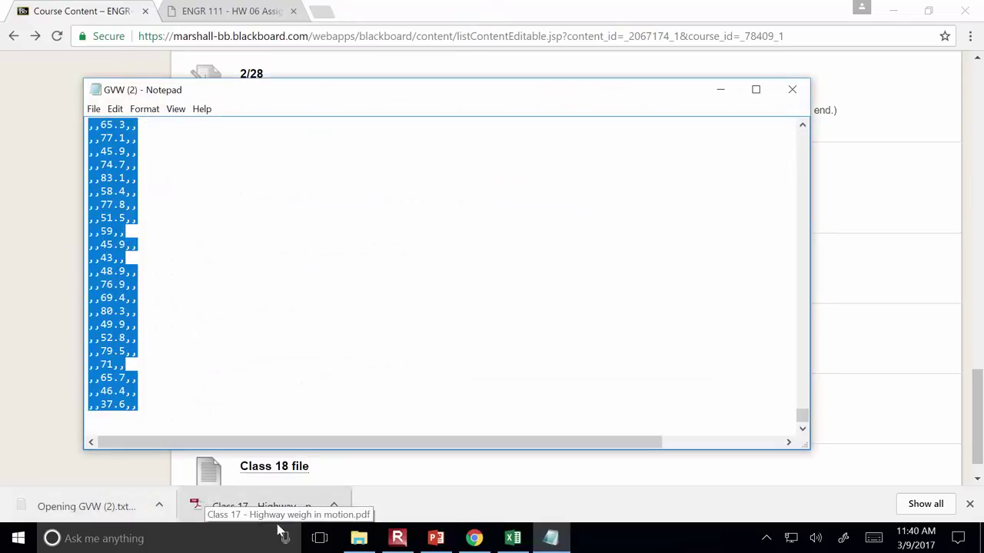
click(513, 538)
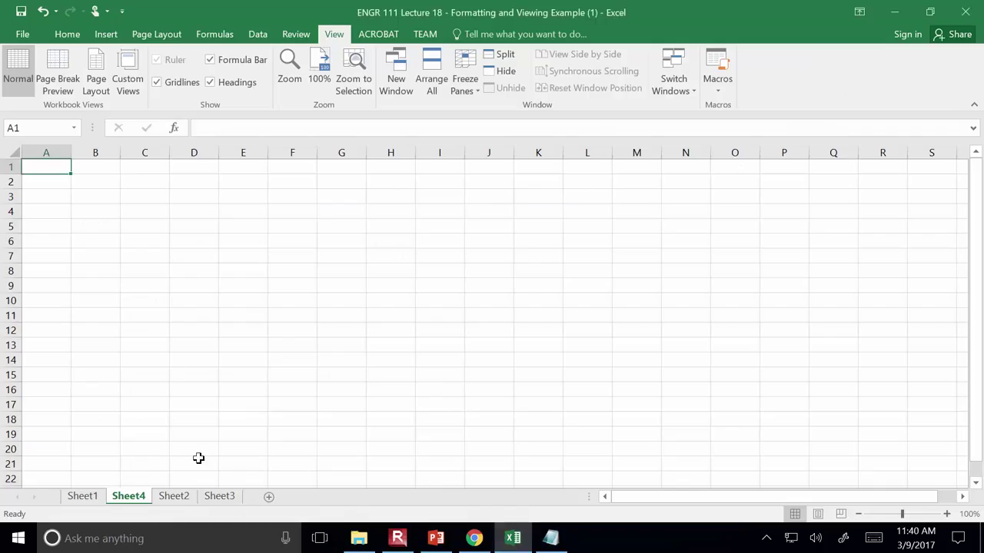
click(67, 33)
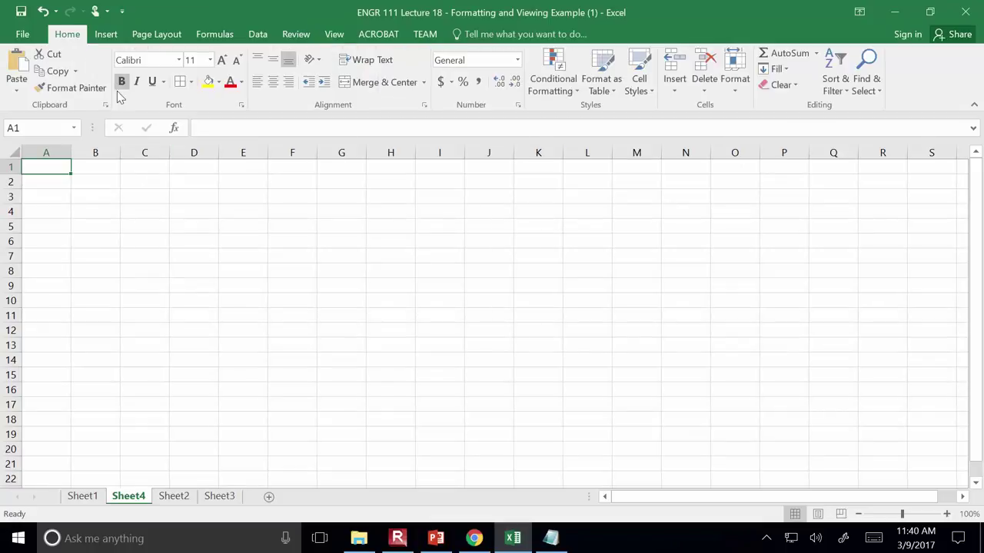
click(16, 77)
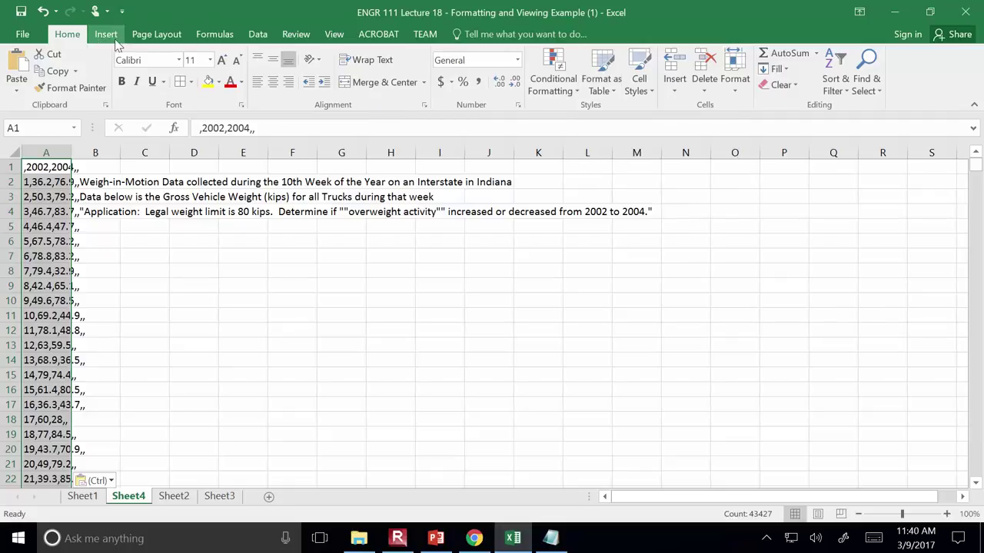
click(98, 36)
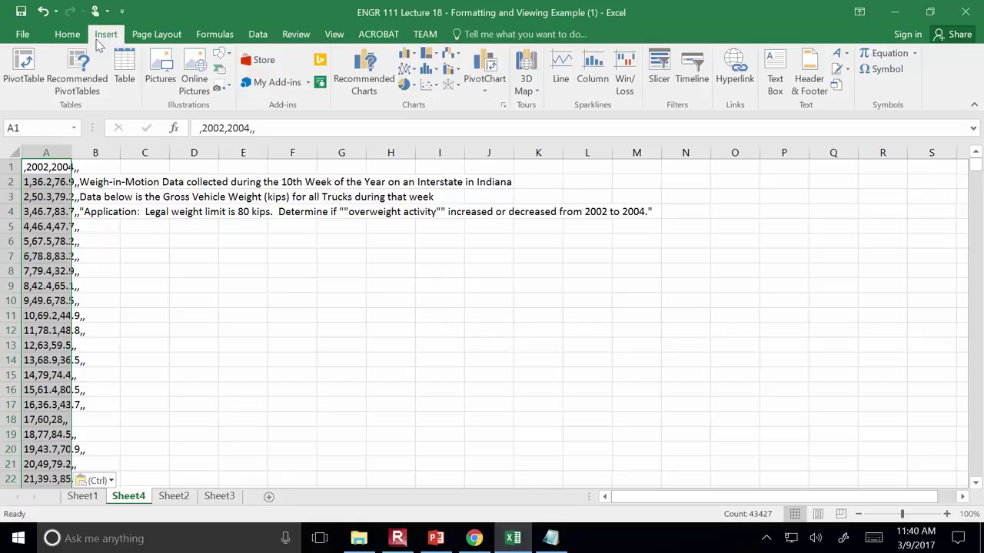
click(23, 34)
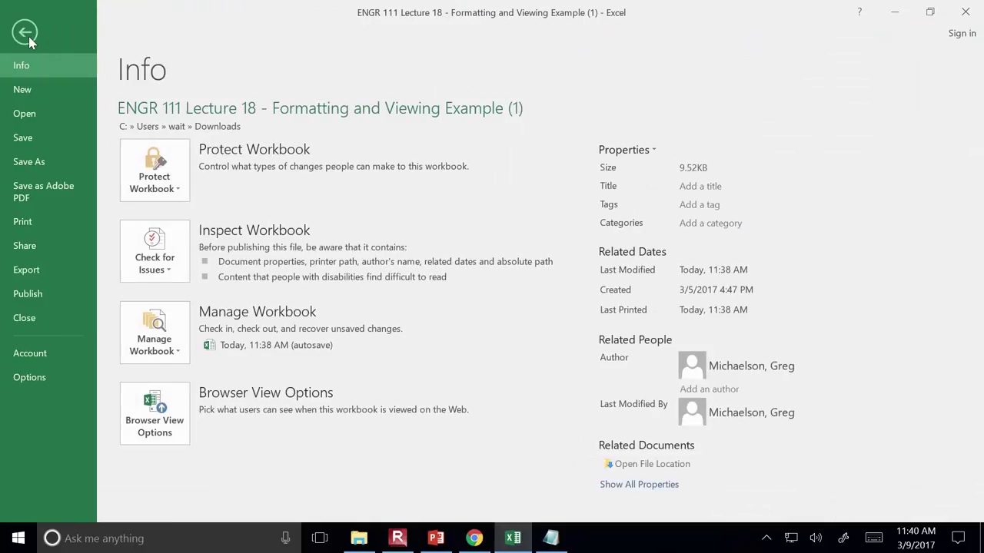
click(29, 36)
click(67, 35)
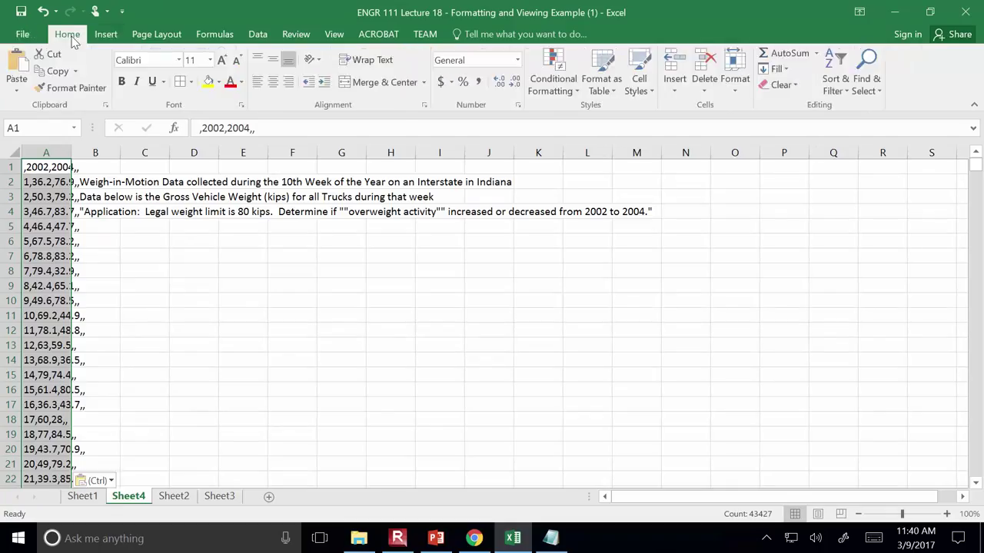
- Open the GVW (2) text file in Excel from the C:\Temp folder, with all file types listed
click(23, 35)
click(40, 114)
click(210, 286)
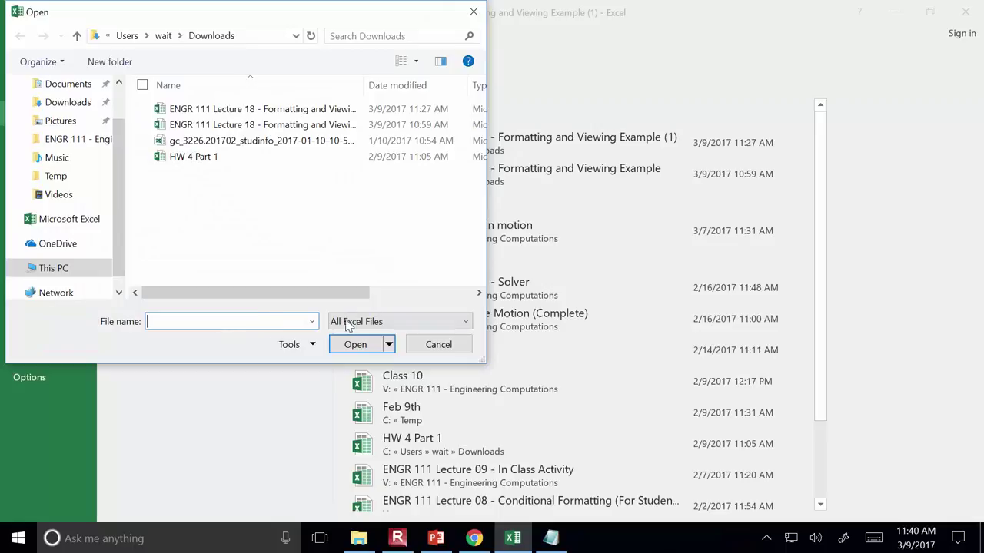
click(338, 323)
click(369, 52)
click(56, 267)
double_click(220, 285)
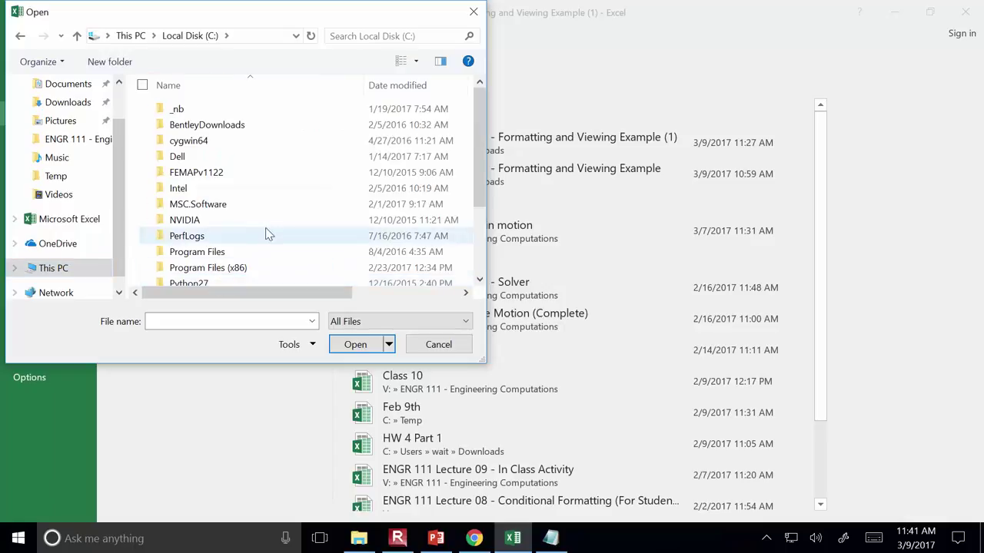
scroll(257, 246, down, 2)
double_click(207, 247)
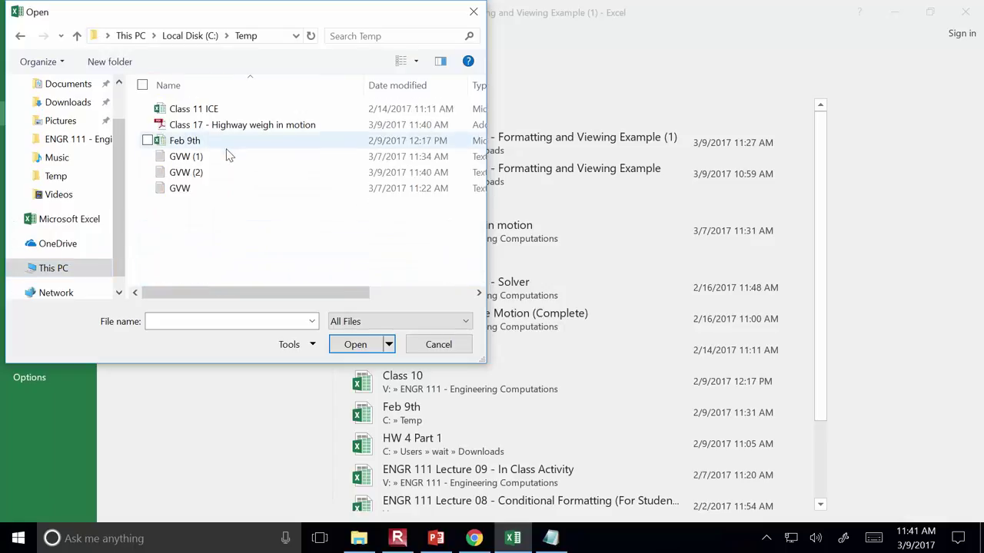
click(227, 173)
click(388, 345)
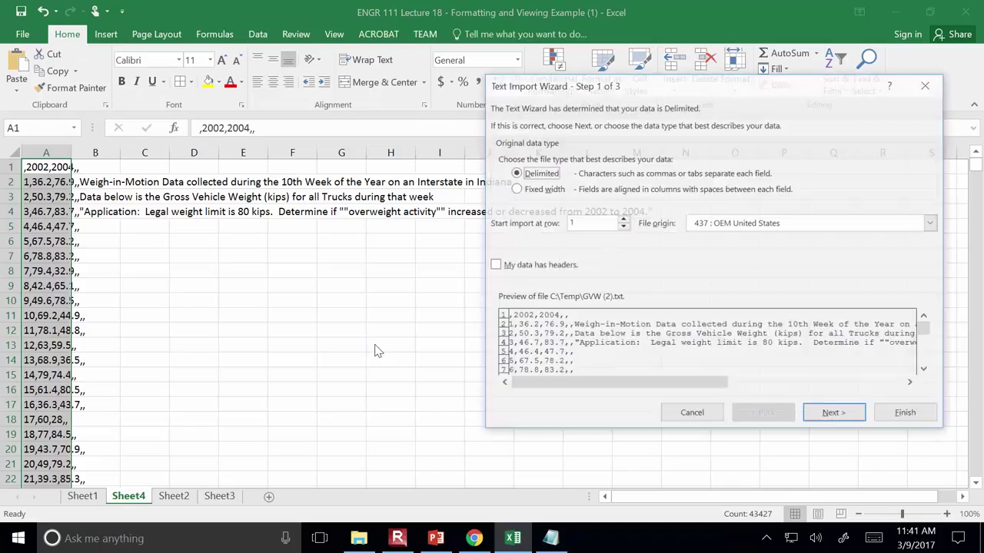
- Import the text as delimited data from row 1, adding the comma as a delimiter
click(834, 414)
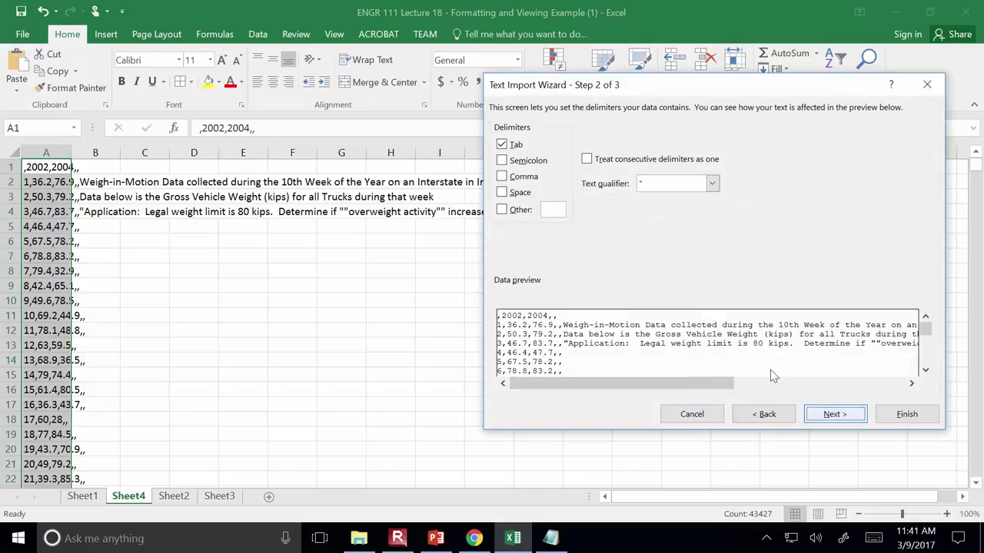
click(530, 180)
click(905, 414)
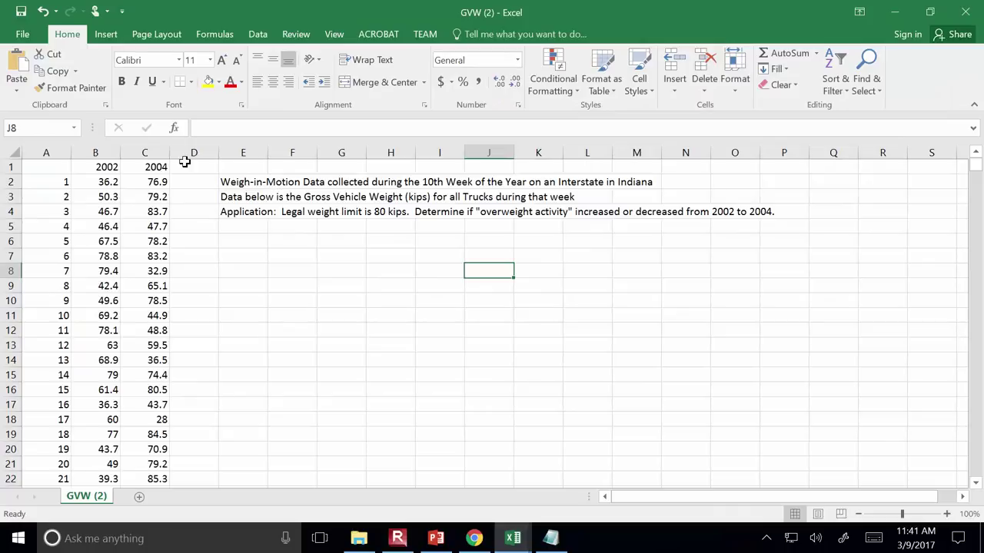
- Delete the three description lines in cells E2 to E4
drag(241, 181, 243, 207)
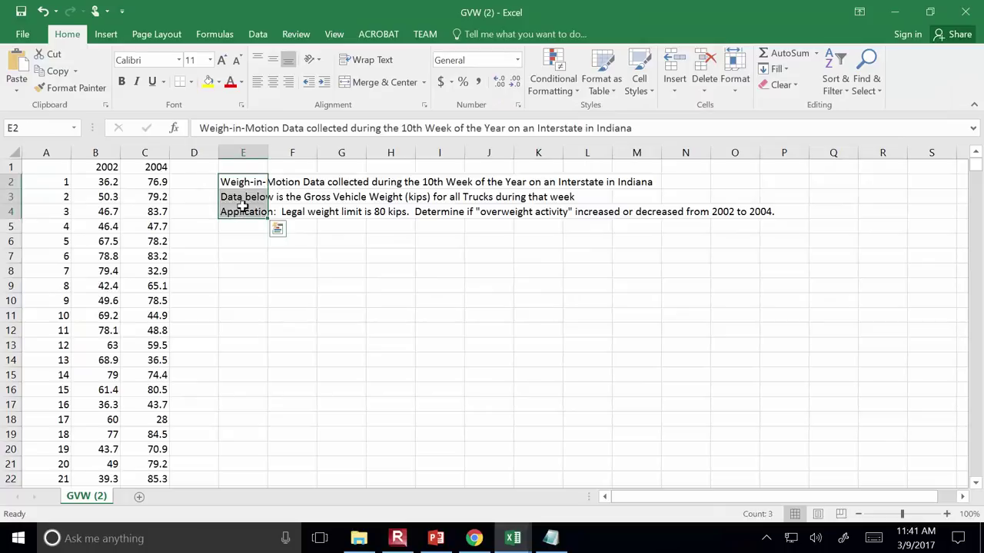
key(Delete)
click(334, 253)
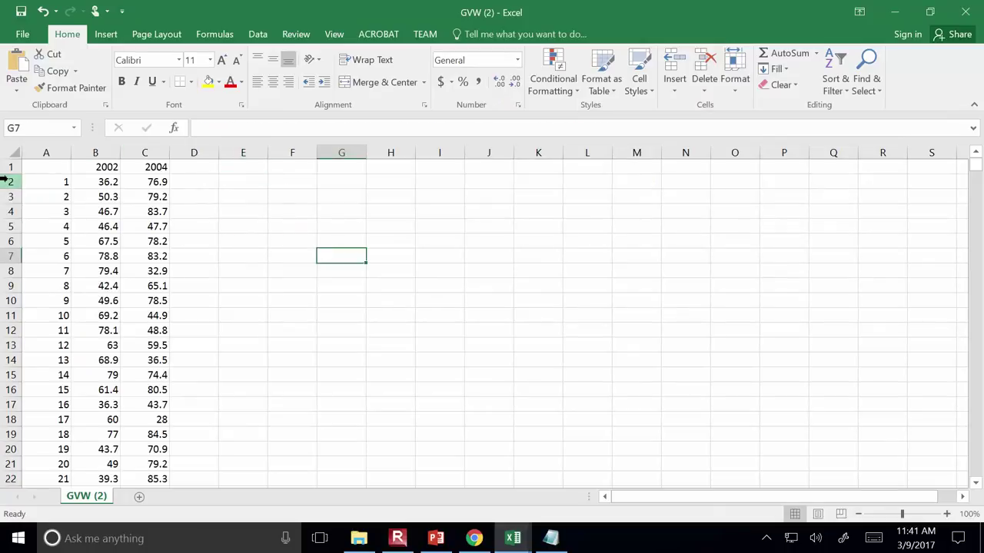
- Insert two blank columns between the 2002 and 2004 data columns
click(139, 153)
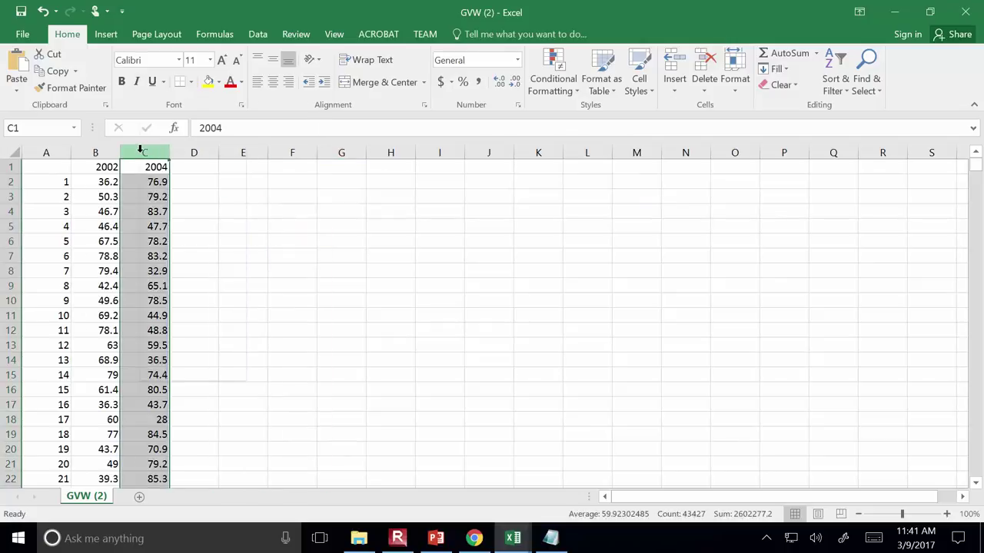
right_click(140, 153)
click(180, 261)
right_click(140, 153)
click(183, 257)
click(304, 254)
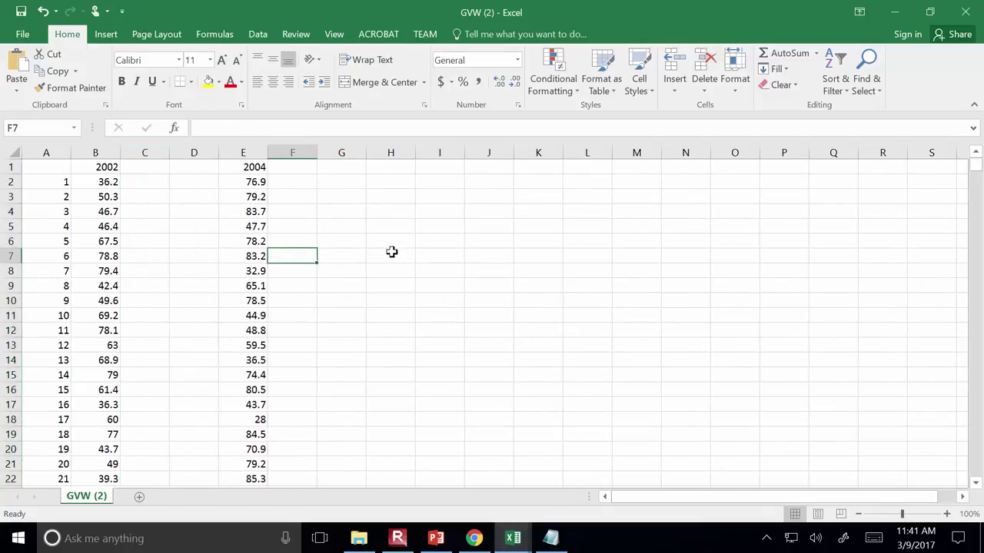
click(389, 254)
click(150, 198)
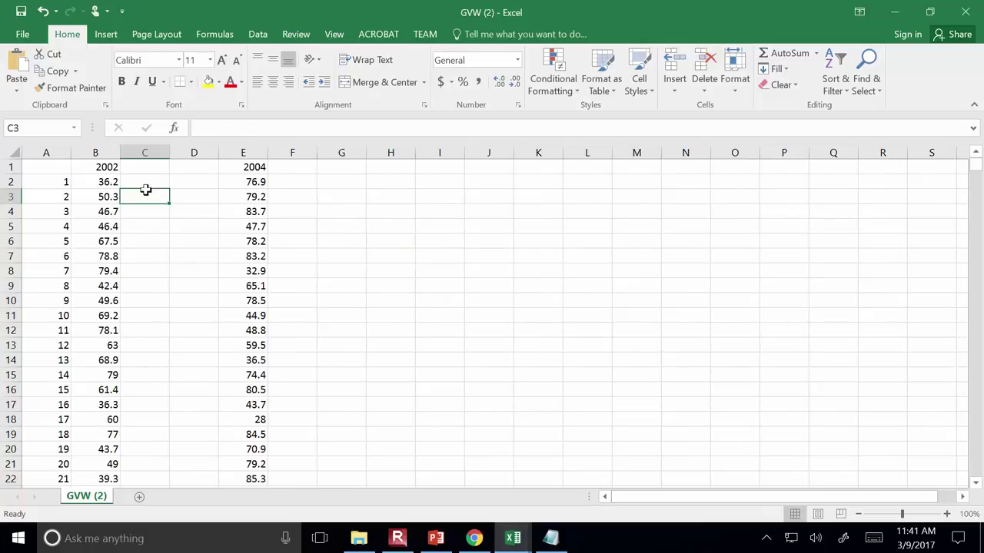
click(104, 181)
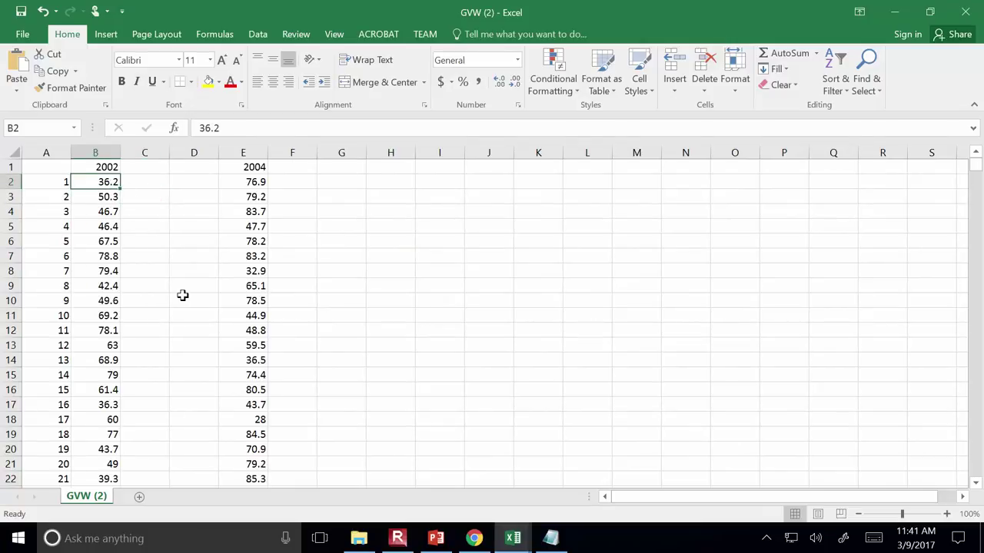
drag(977, 176, 966, 138)
click(405, 209)
- Enter the formula =IF(B2>80,1,0) in cell C2 to flag a 2002 truck weight over 80 kips
click(147, 181)
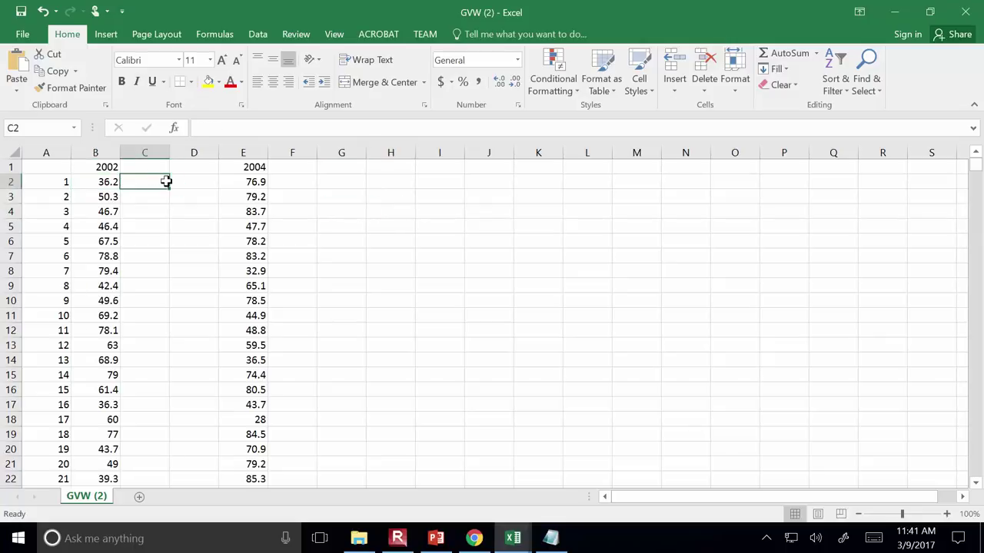
click(946, 513)
double_click(946, 513)
click(946, 513)
scroll(204, 250, up, 1)
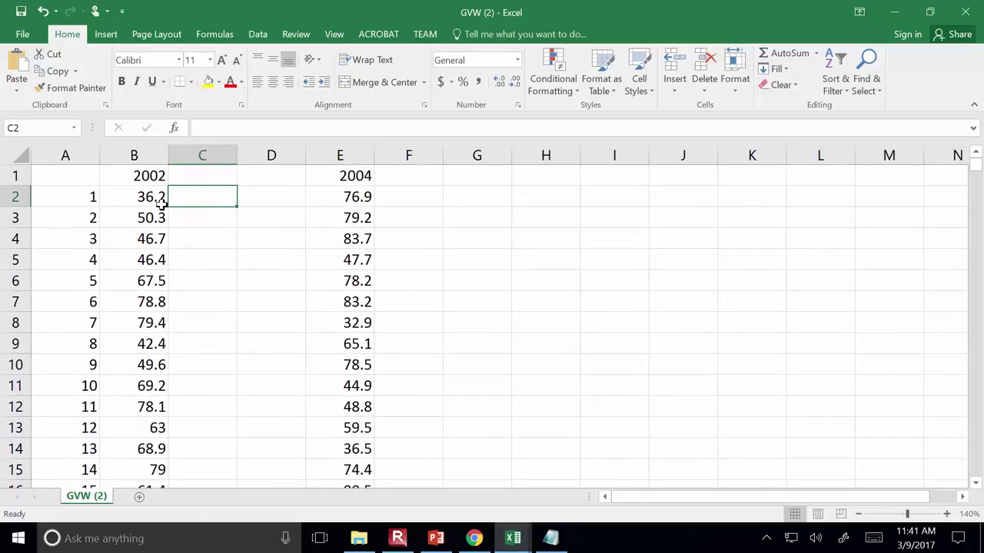
text(=if()
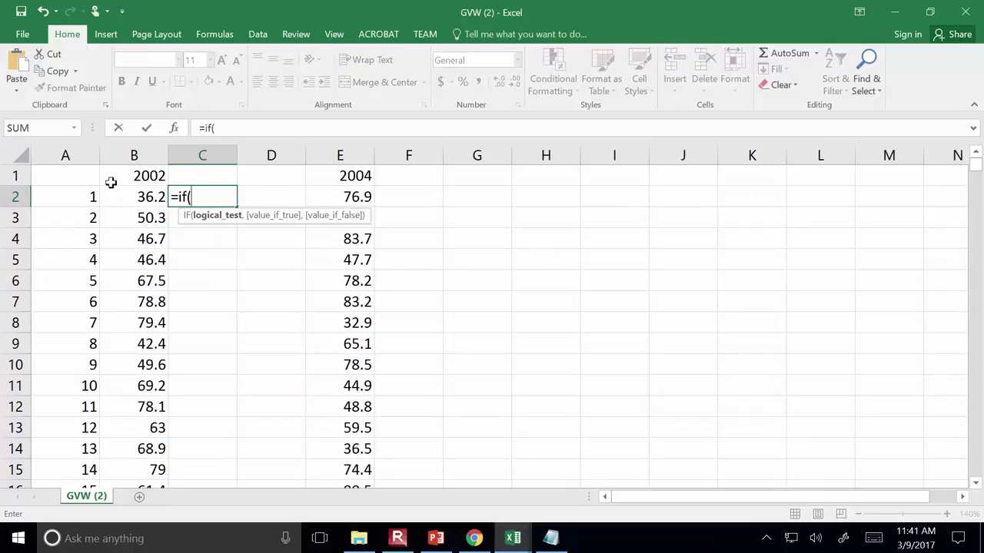
click(137, 196)
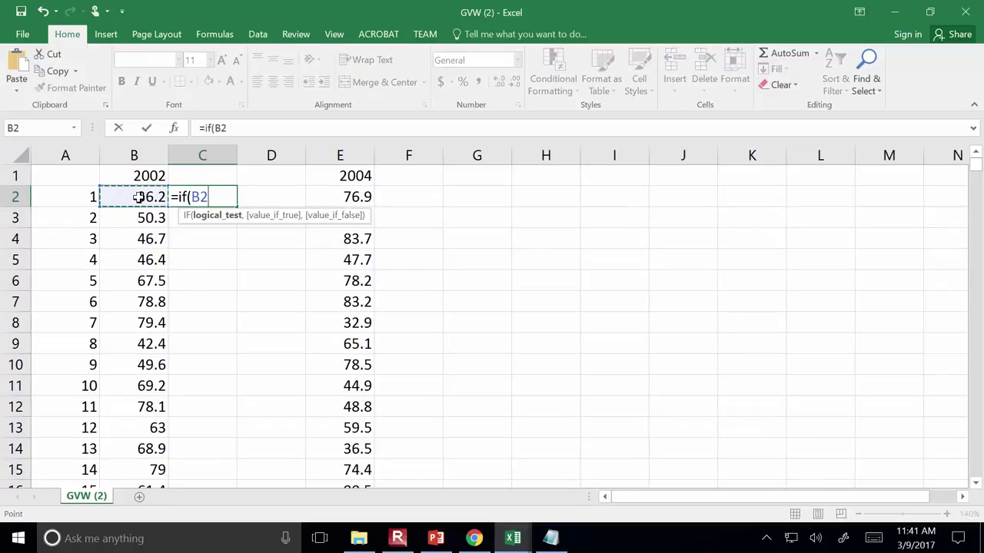
text(>)
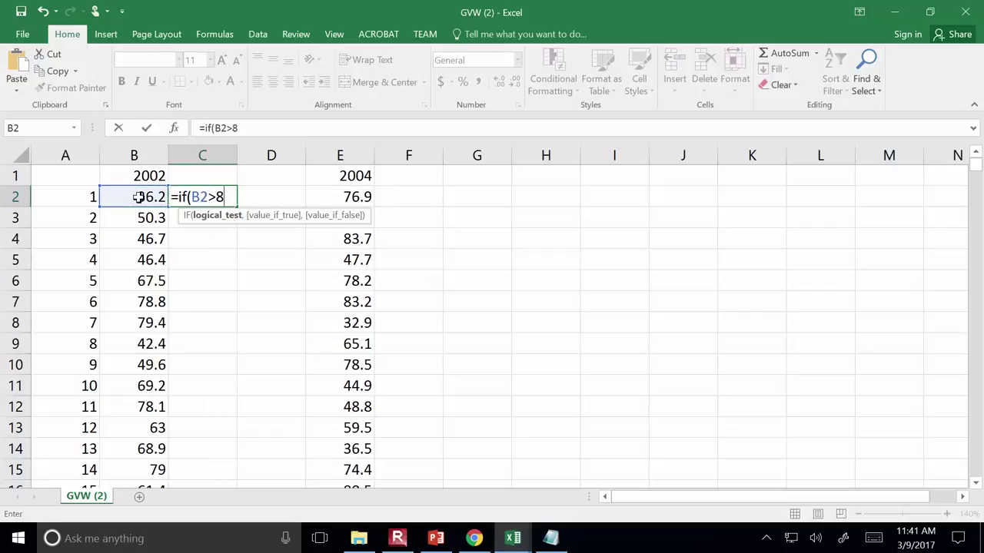
text(80,)
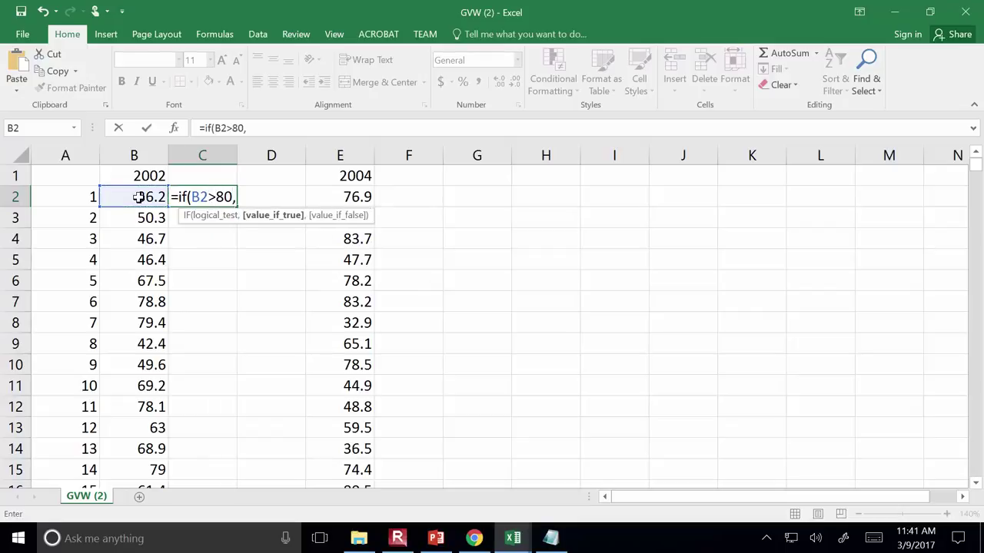
text(1,)
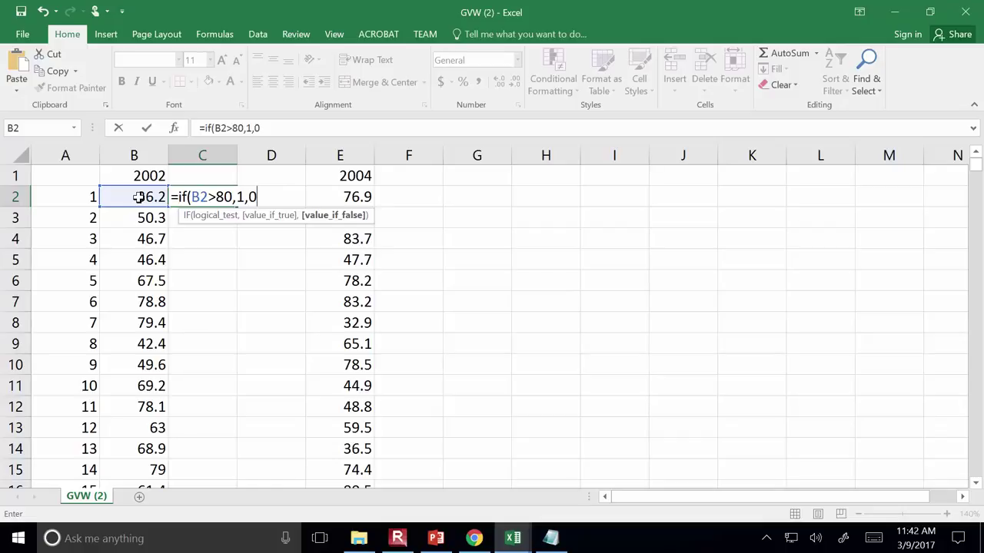
text(0))
key(Return)
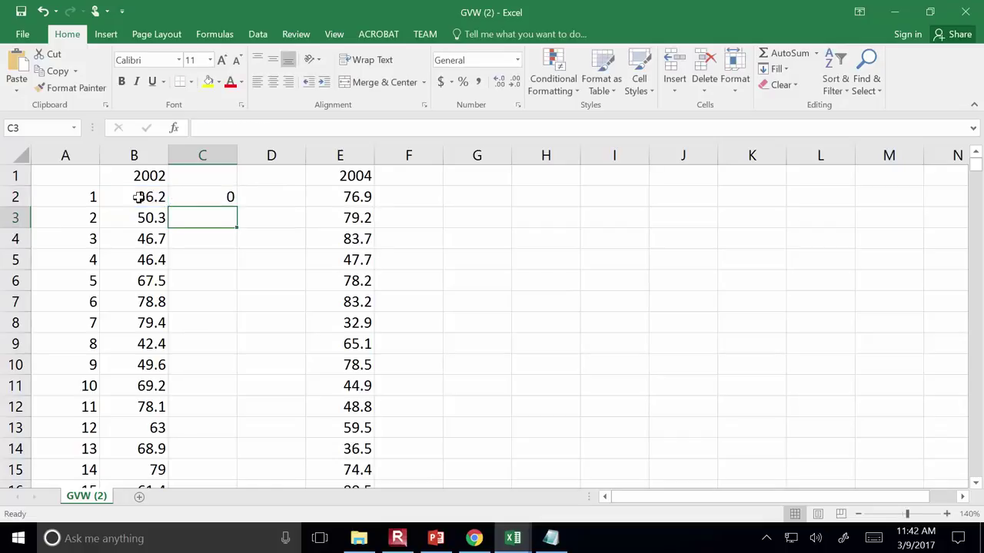
- Review the formula in C2, look down the 2002 column for a weight above 80, and return to C2
click(198, 192)
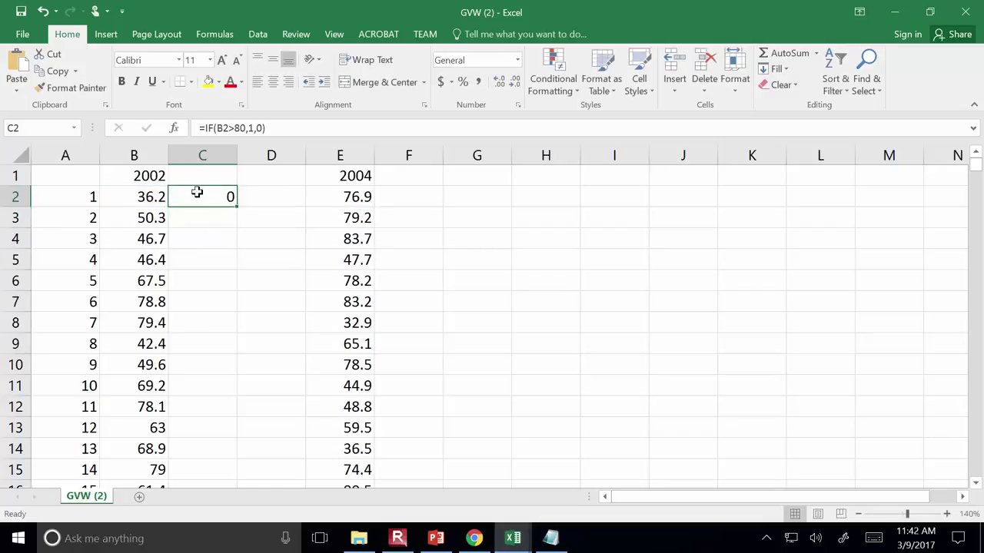
click(152, 197)
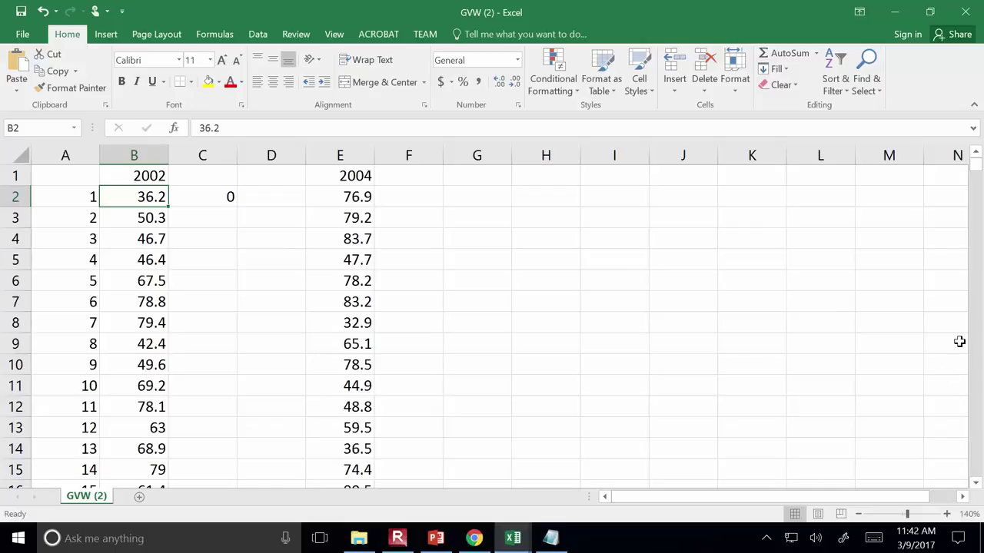
scroll(235, 335, down, 5)
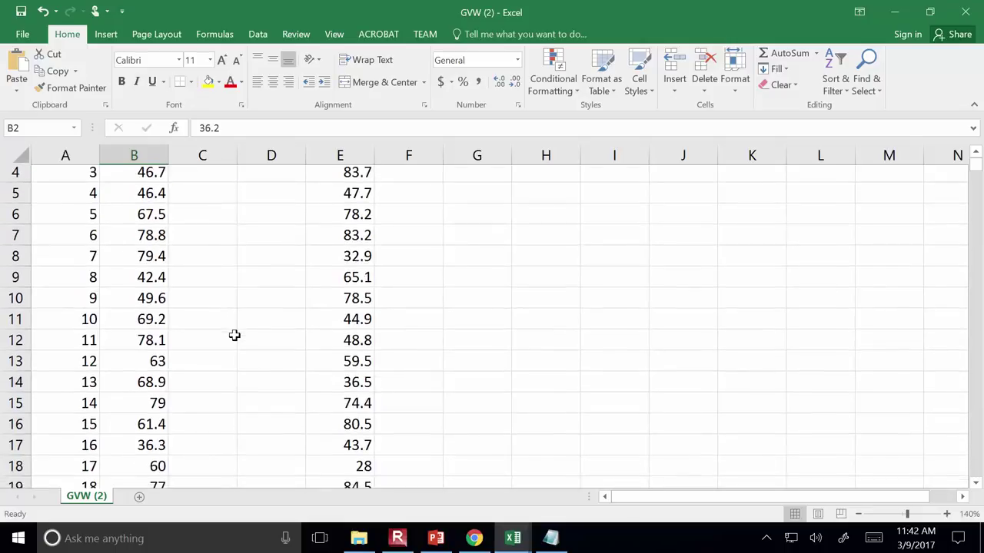
scroll(235, 335, down, 4)
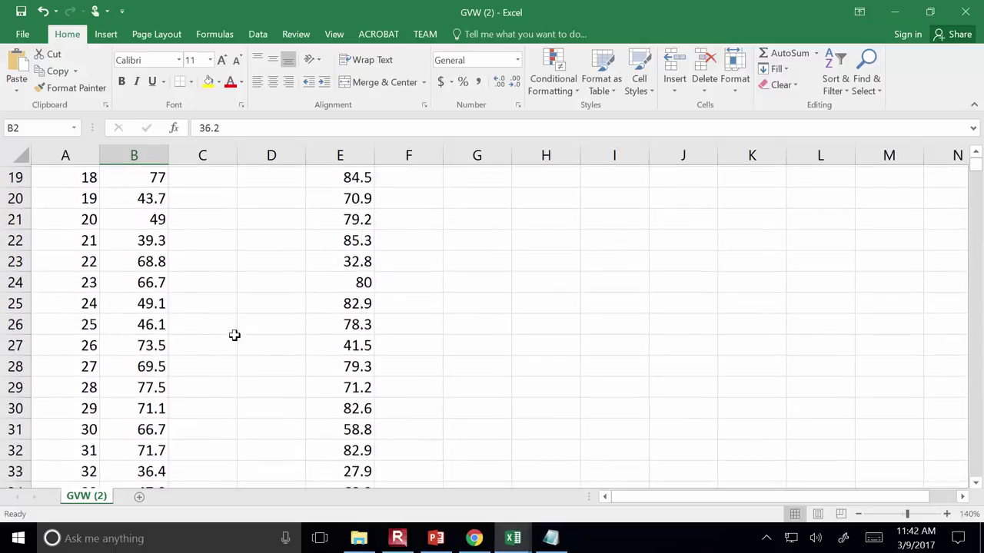
click(134, 385)
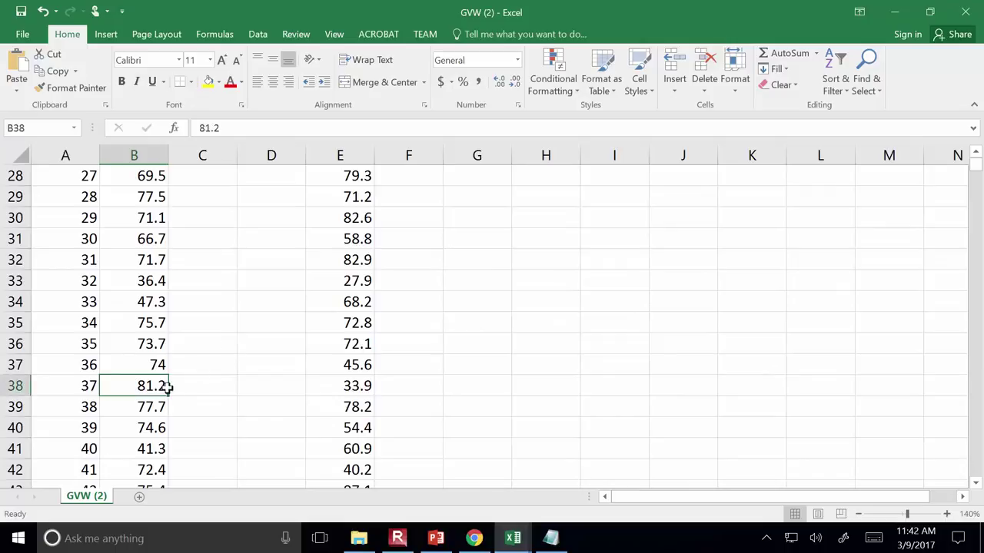
scroll(157, 363, up, 9)
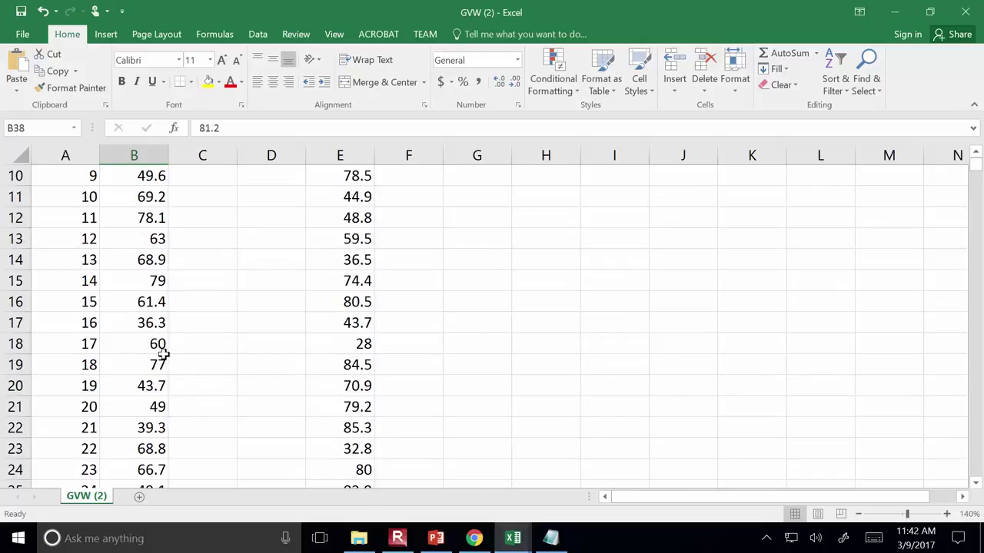
click(221, 202)
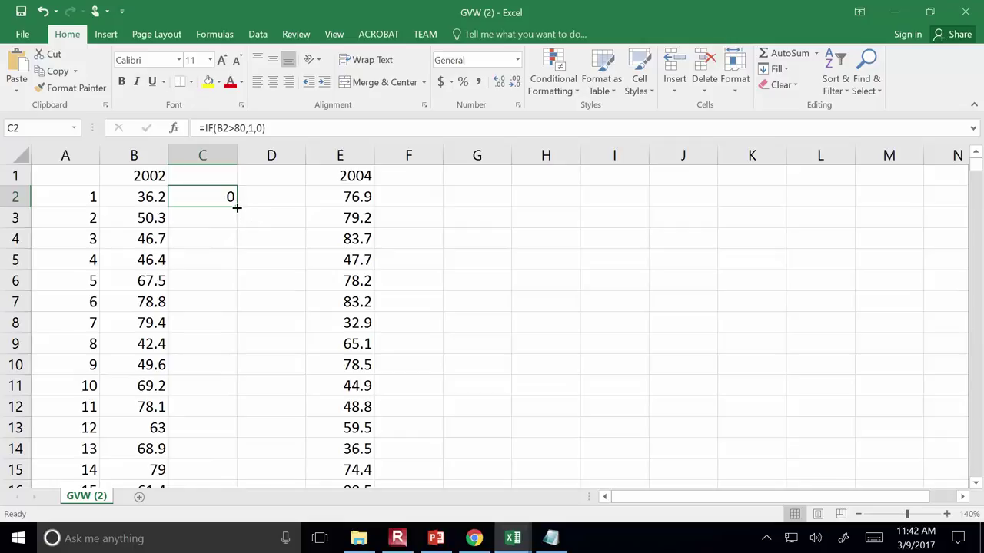
- Fill the C2 overweight formula down column C alongside all of the 2002 weights
double_click(237, 207)
mouse_move(977, 178)
mouse_down()
mouse_move(977, 480)
mouse_move(977, 161)
mouse_up()
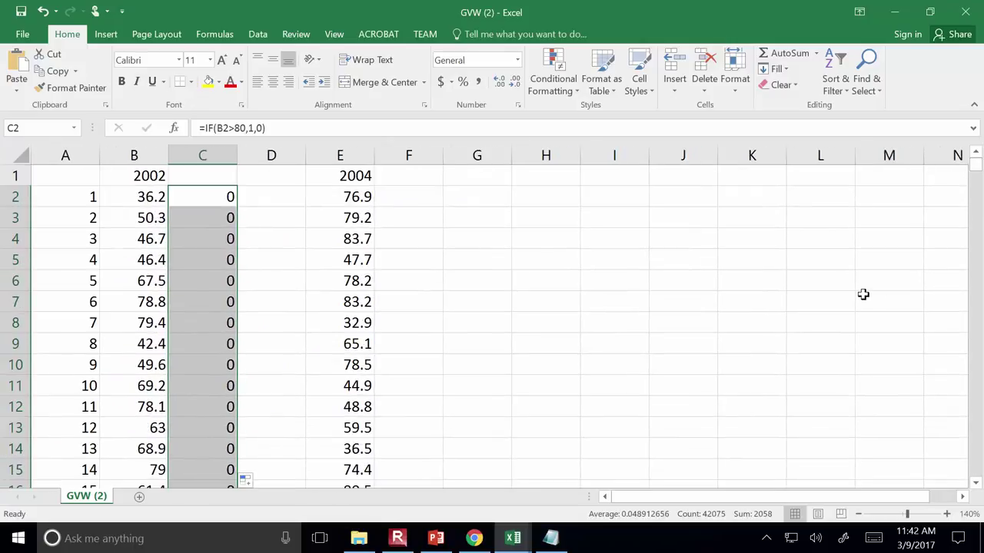
click(866, 294)
- Compare the 2002 weight in B46 with its flag in C46, and inspect the formulas in C2 and C3
scroll(860, 295, down, 11)
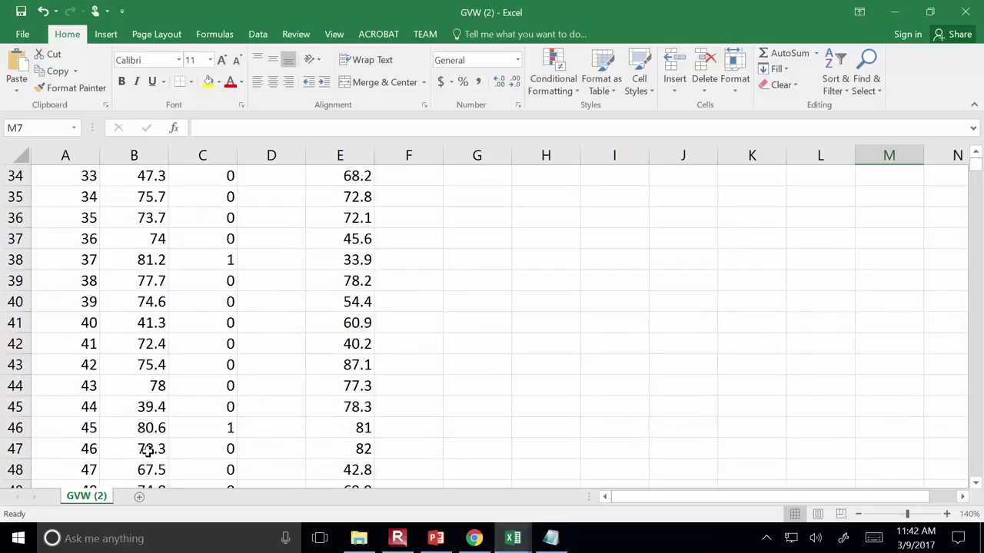
click(153, 428)
click(230, 428)
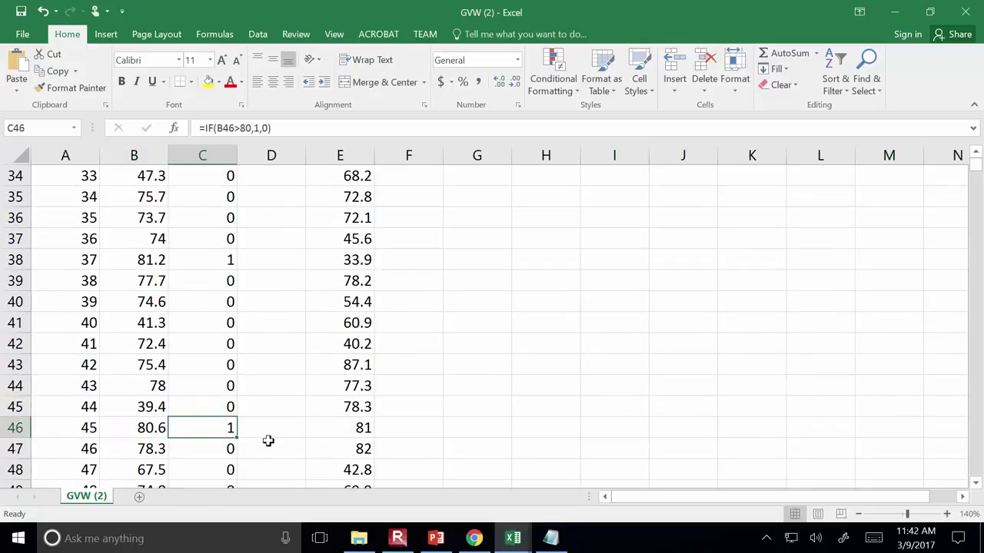
scroll(259, 429, up, 7)
scroll(259, 419, down, 2)
scroll(259, 413, up, 6)
click(216, 197)
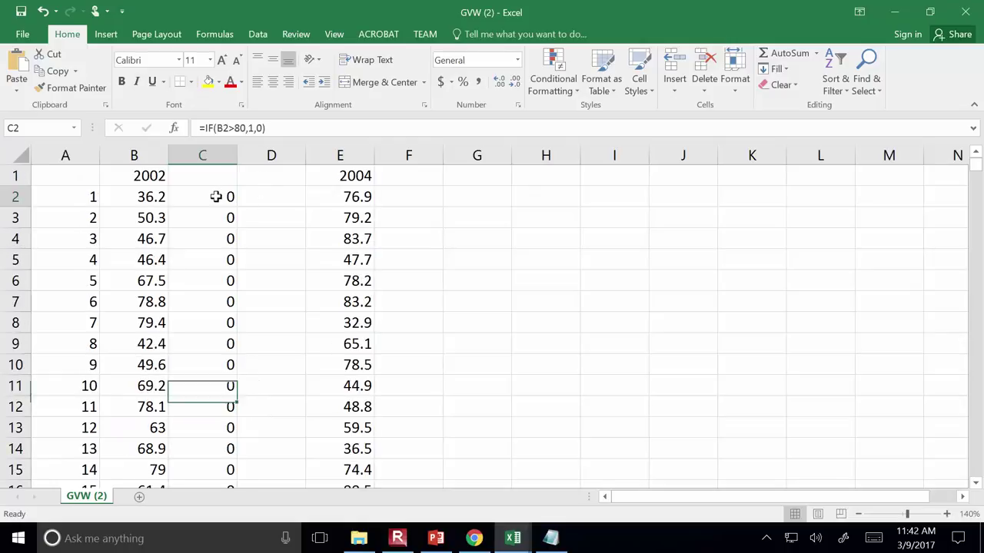
click(216, 213)
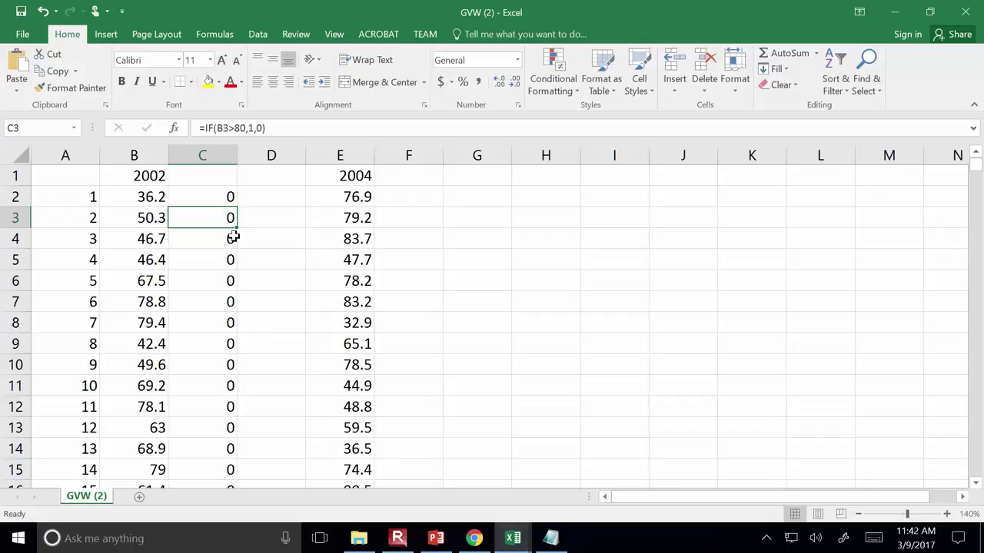
- Enter =SUM(C2:C42076) in cell C1 to total the 2002 overweight flags, and review the formula
key(Up)
key(Up)
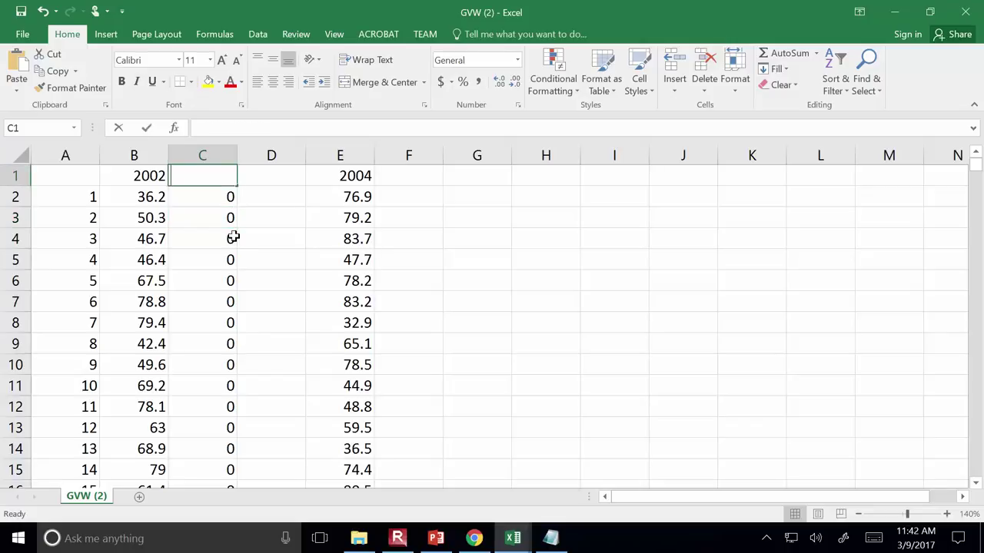
text(=sum)
text(()
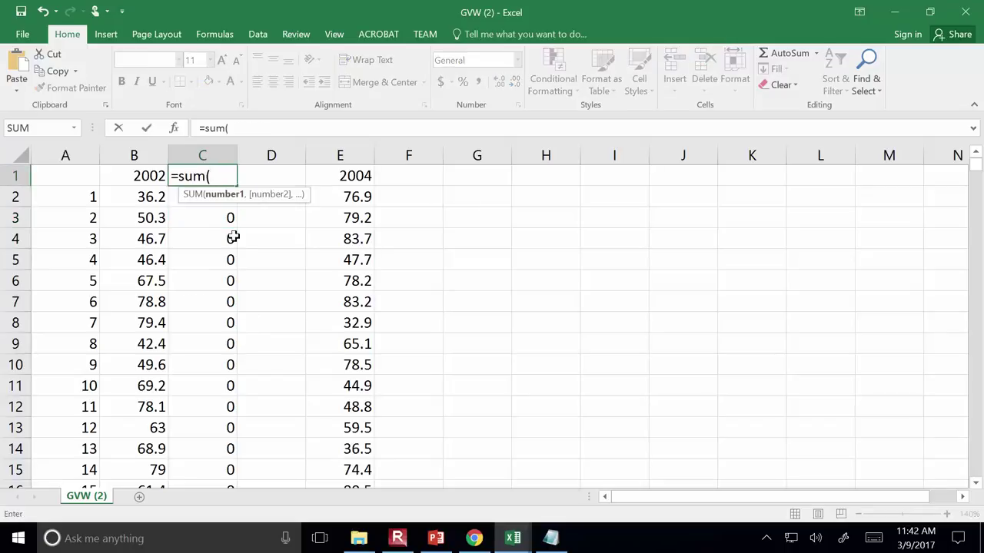
key(Down)
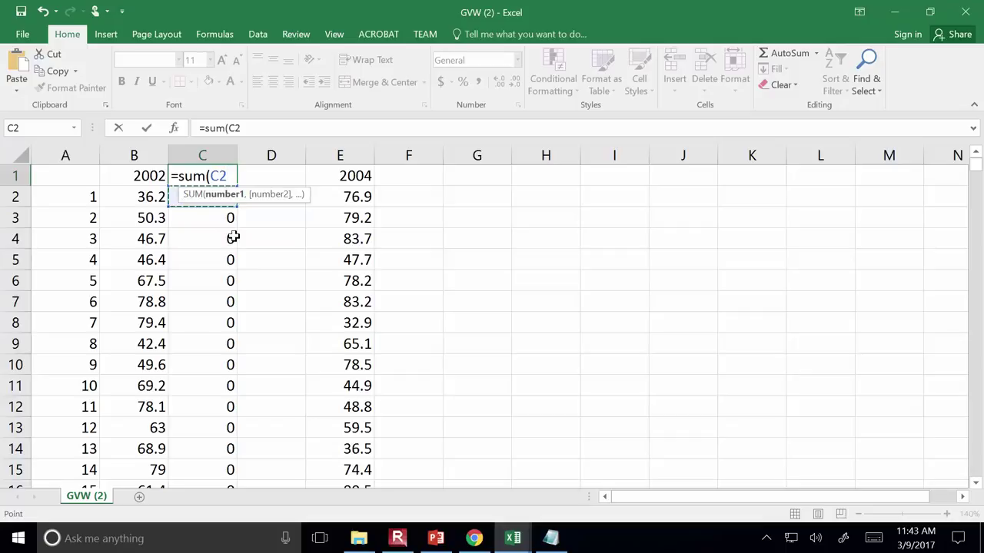
key(ctrl+shift+Down)
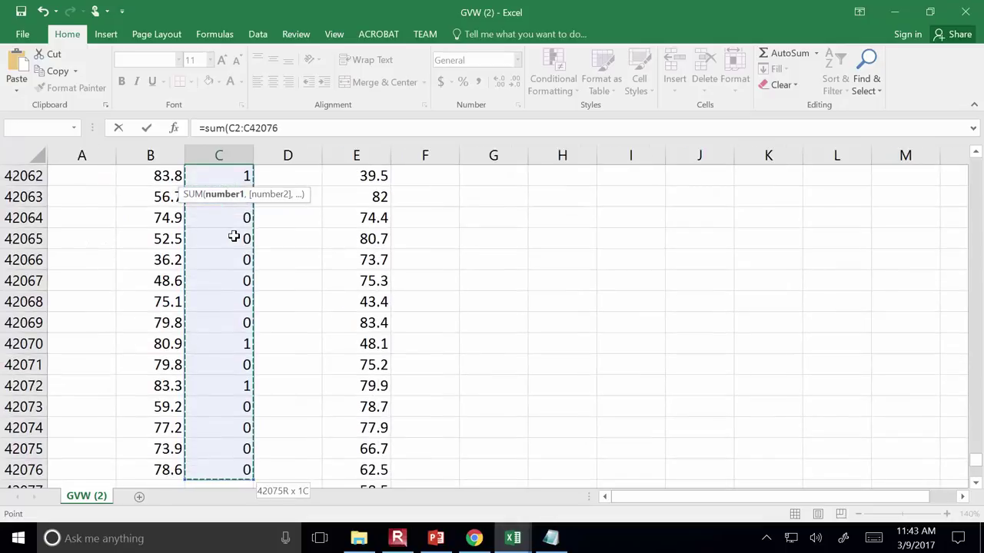
key(Escape)
scroll(232, 237, up, 4)
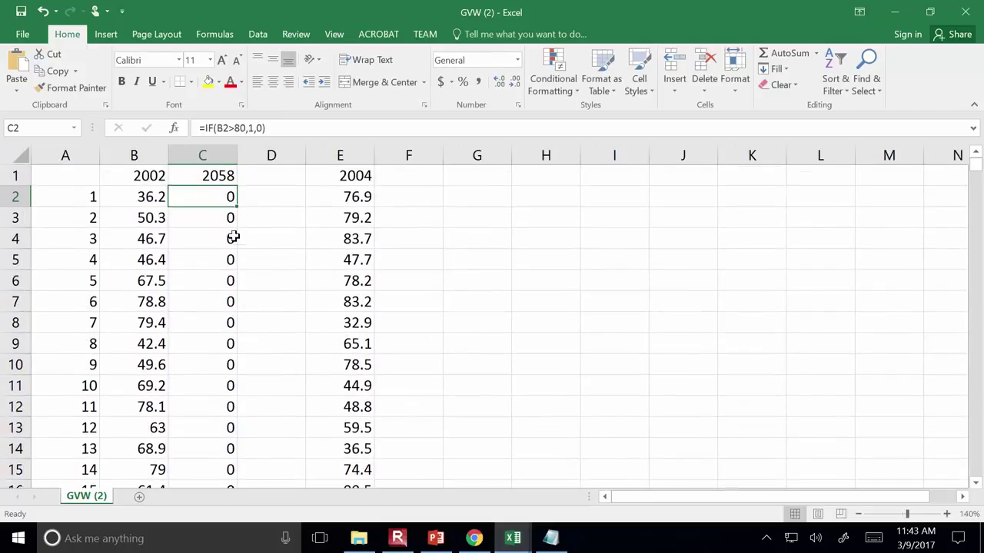
click(206, 180)
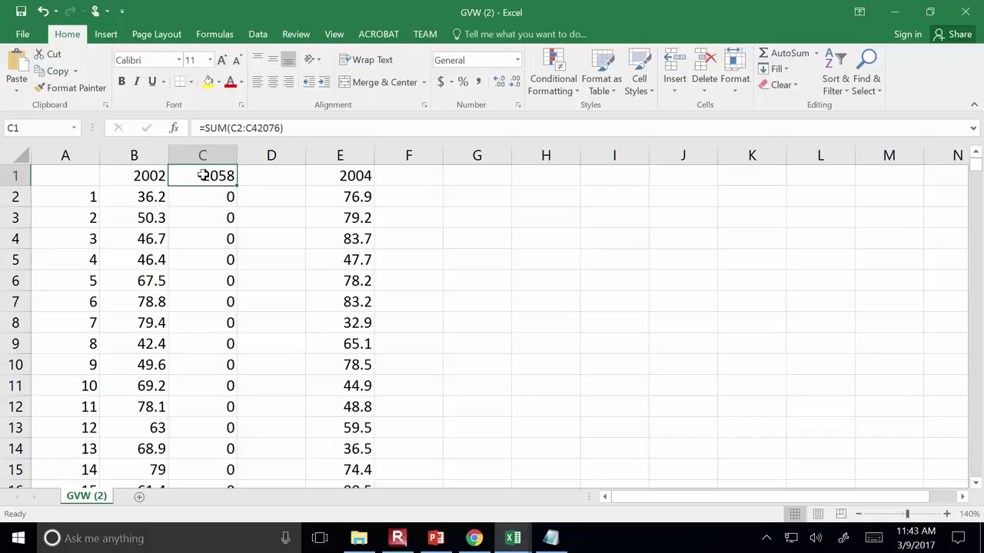
click(151, 175)
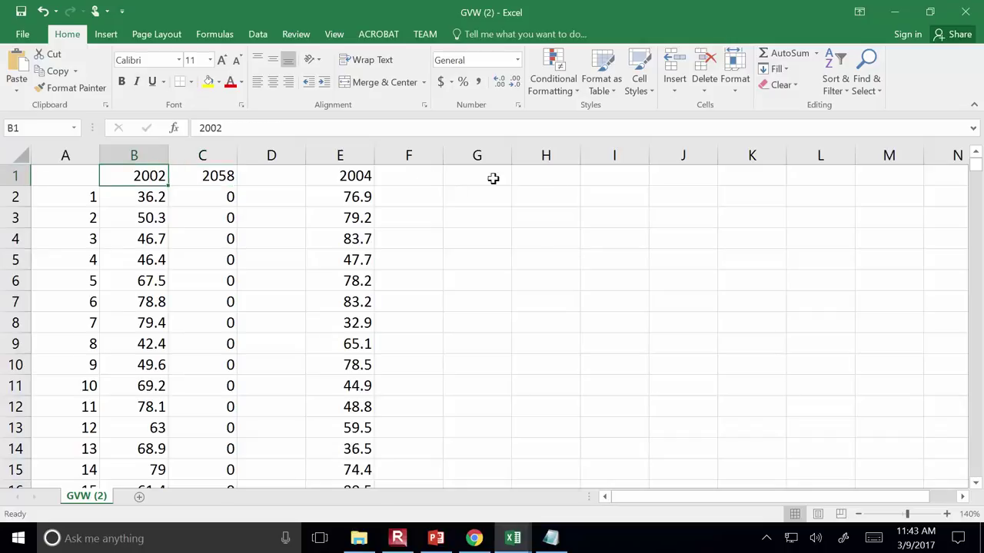
- Begin an IF formula in F2 that tests whether E2>=80, with 1 if true and 0 if false
click(413, 176)
click(416, 198)
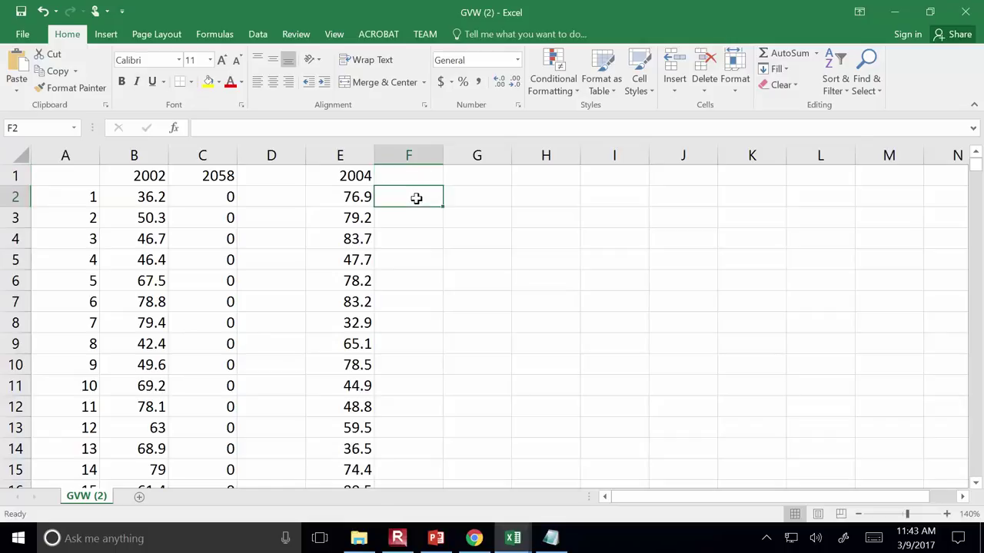
text(=)
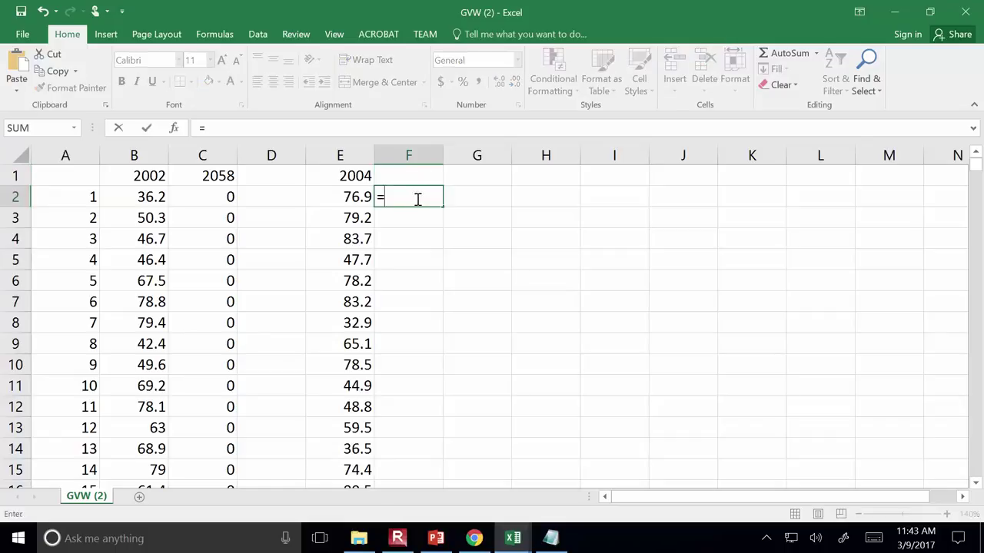
text(if(\)
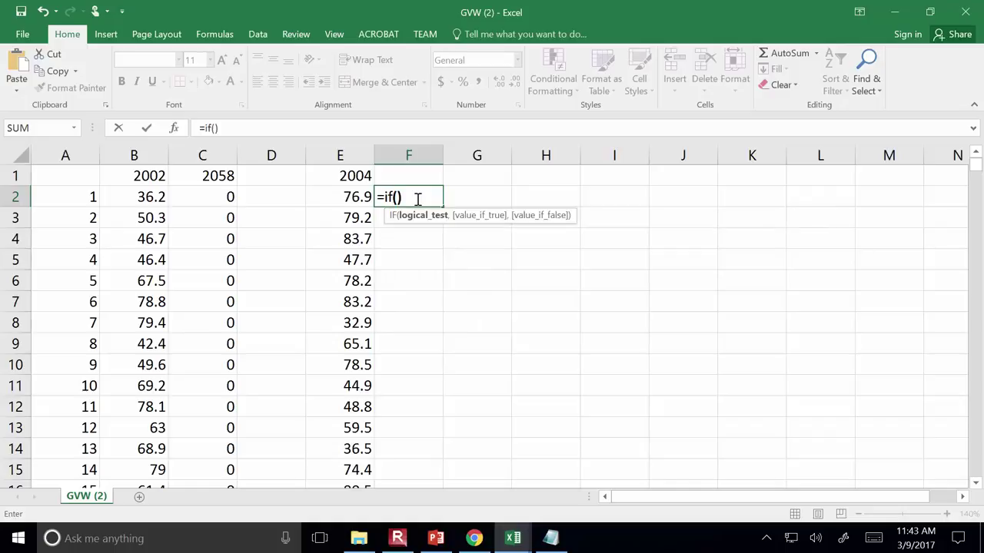
key(BackSpace)
text(8)
key(BackSpace)
click(350, 197)
text(>=)
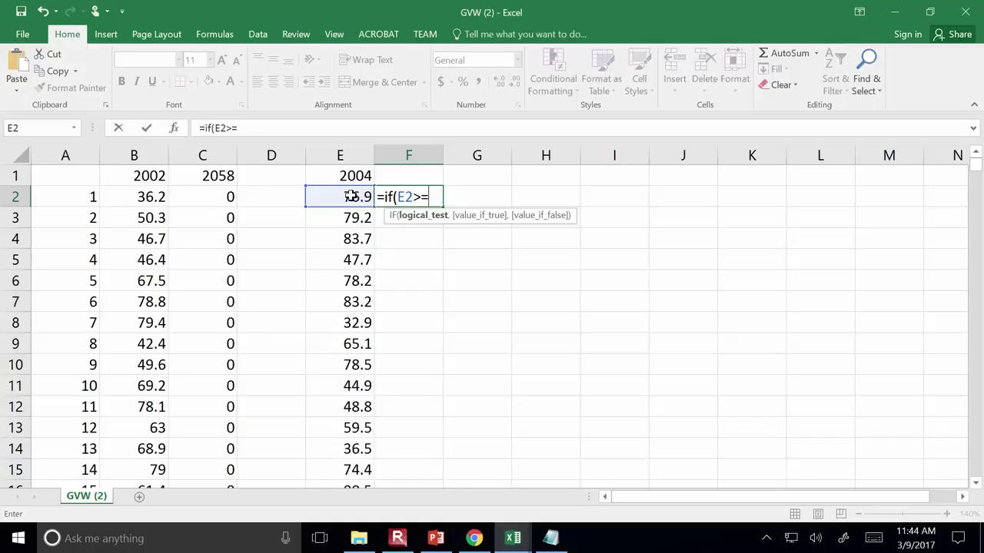
text(80,1)
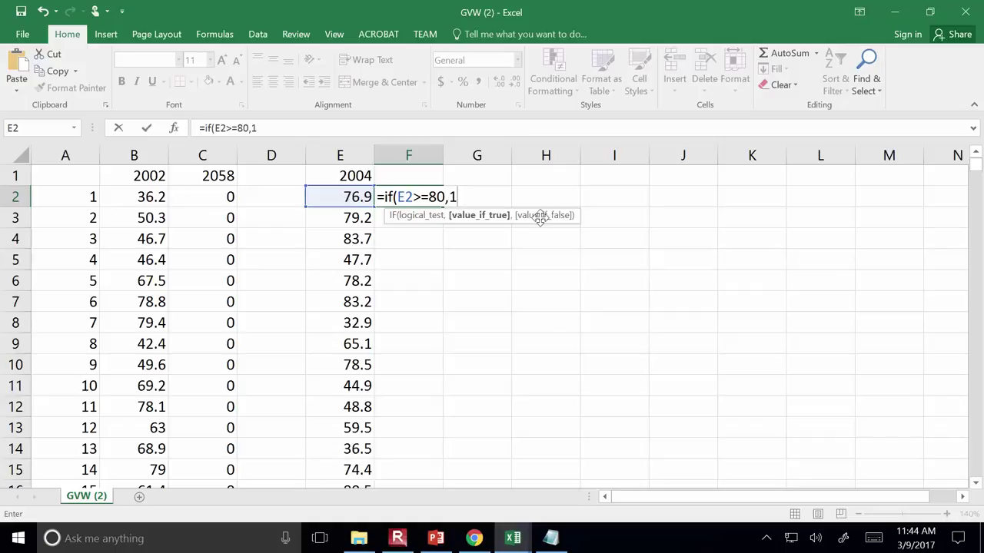
text(,0)
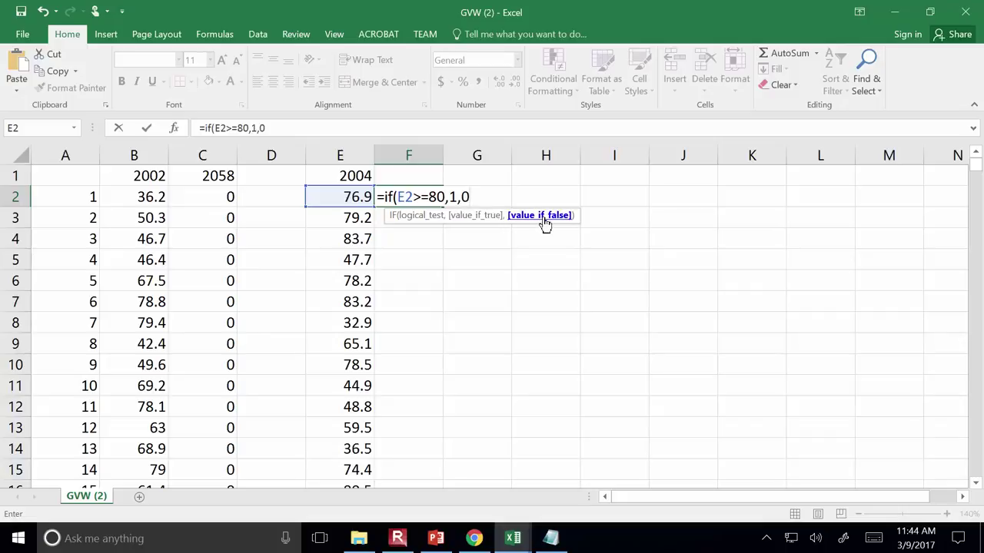
- Change the F2 formula's results to text and enter it as =IF(E2>=80,"ILLEGAL!!!","That's cool")
key(BackSpace)
key(BackSpace)
key(BackSpace)
key(BackSpace)
text(,")
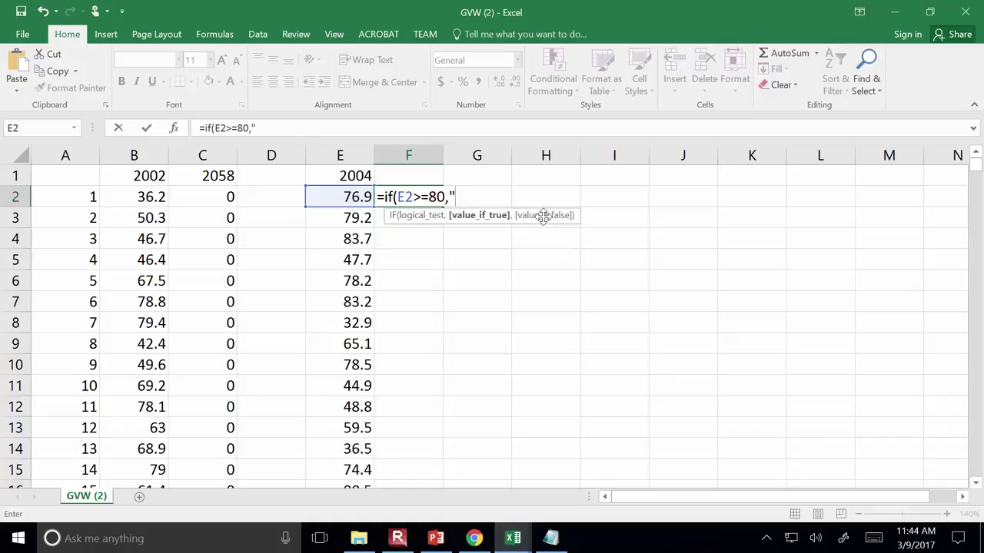
text(ILLEGAL!!!", )
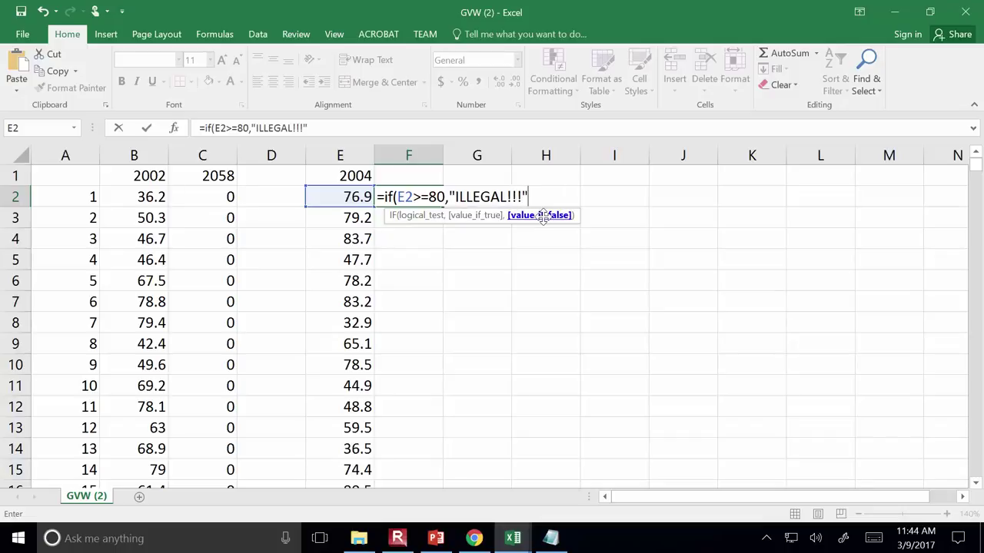
text("That's cool")
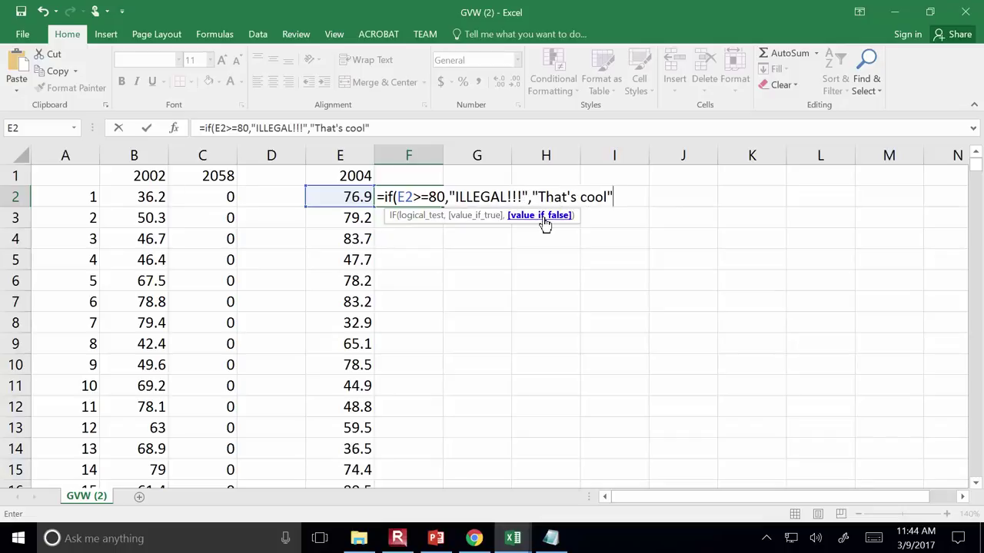
text())
key(Return)
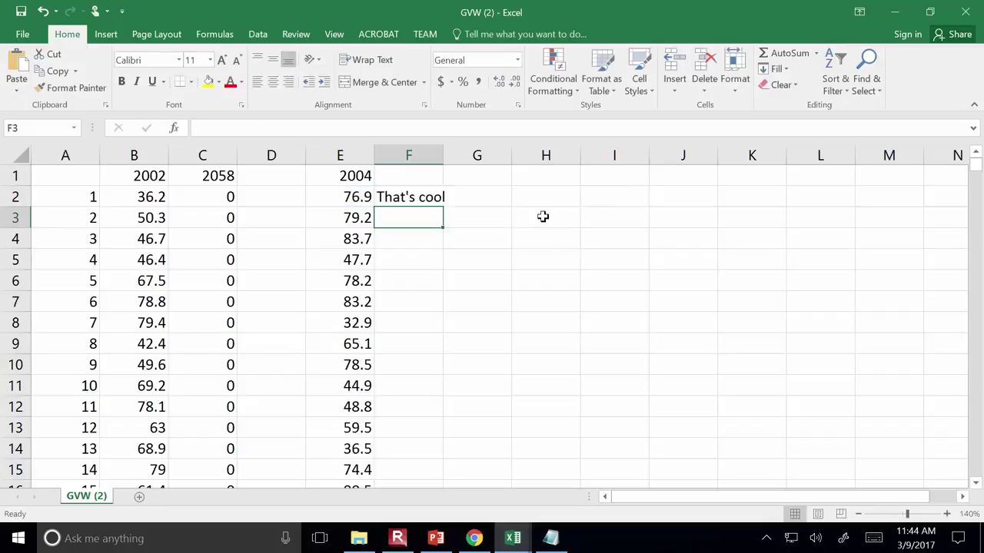
- Autofit column F, fill the F2 formula down beside the 2004 weights, and check the results in F7 and F4
double_click(442, 154)
click(440, 193)
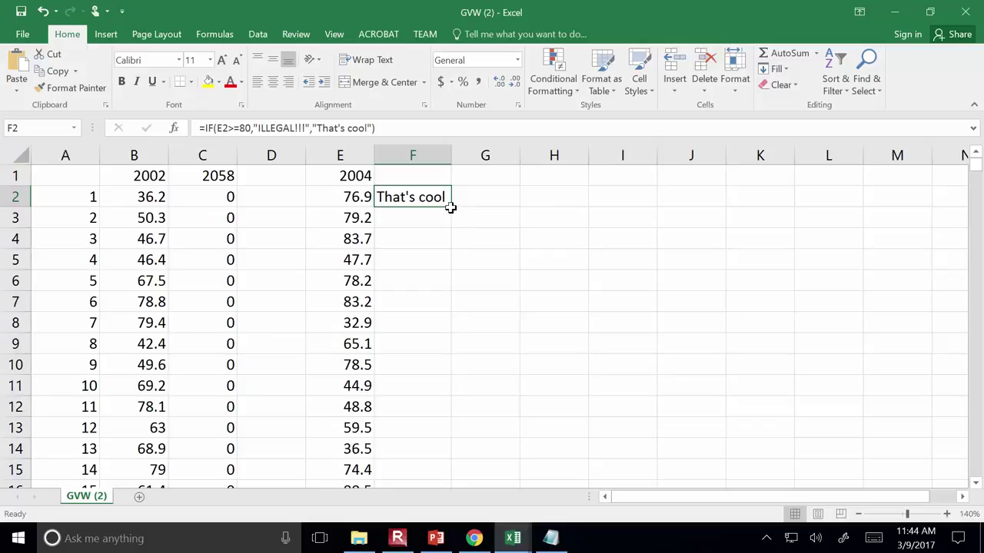
double_click(451, 207)
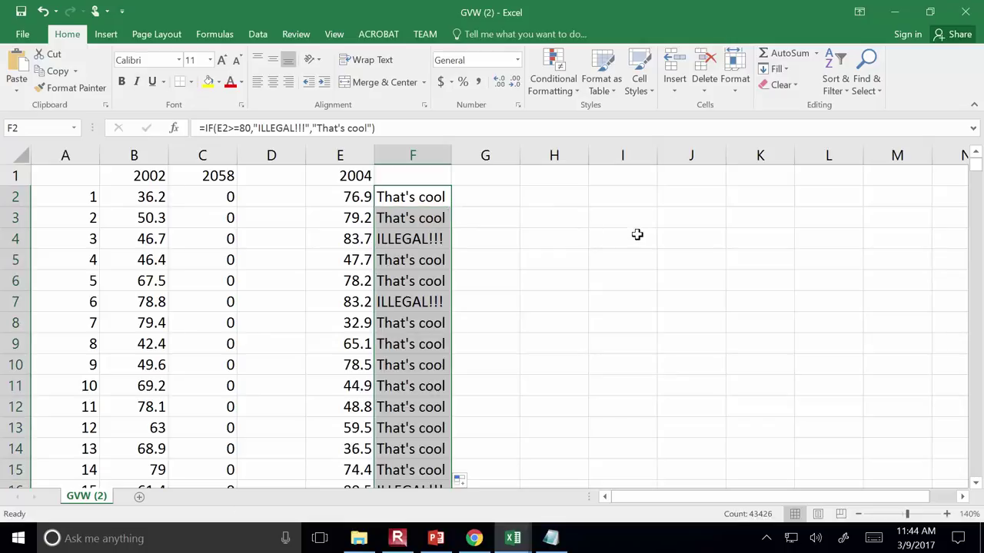
click(431, 301)
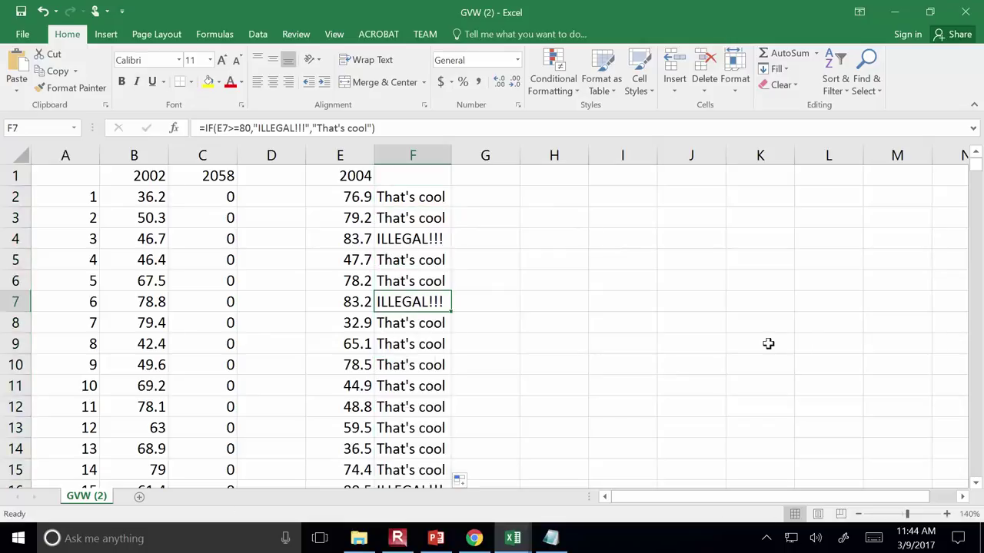
click(442, 244)
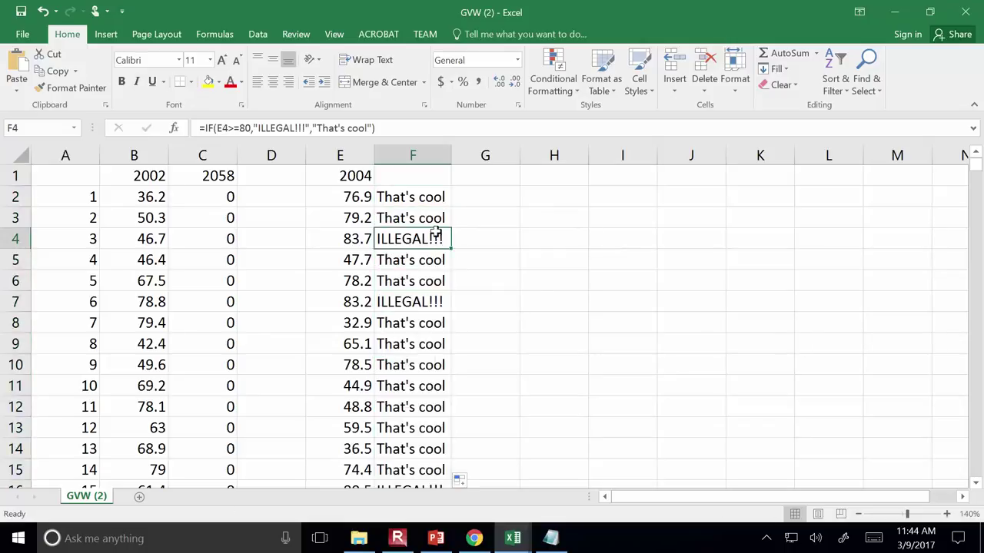
- Enter =SUM(F2:F43427) in cell F1 to total the 2004 flag column, and review the formula
click(424, 178)
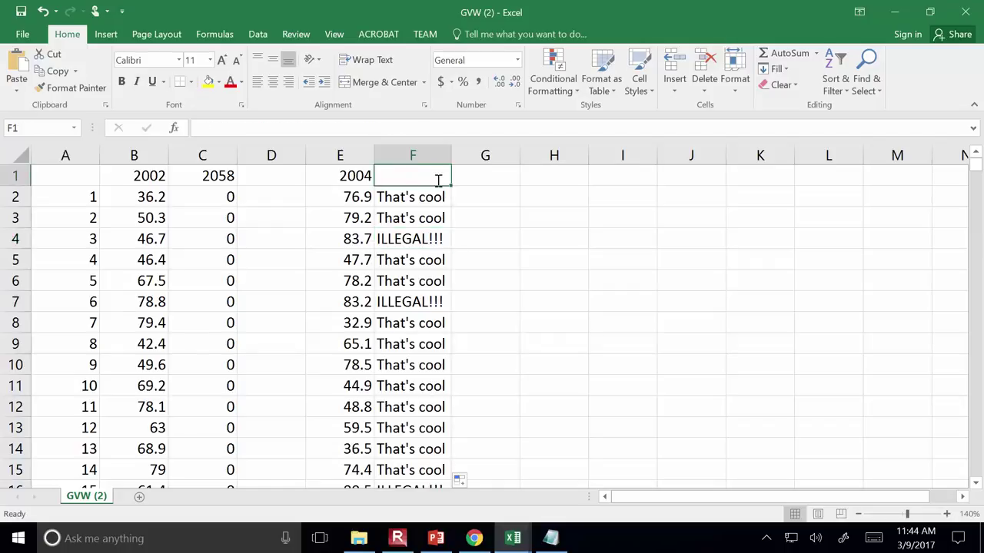
text(=sum()
key(Down)
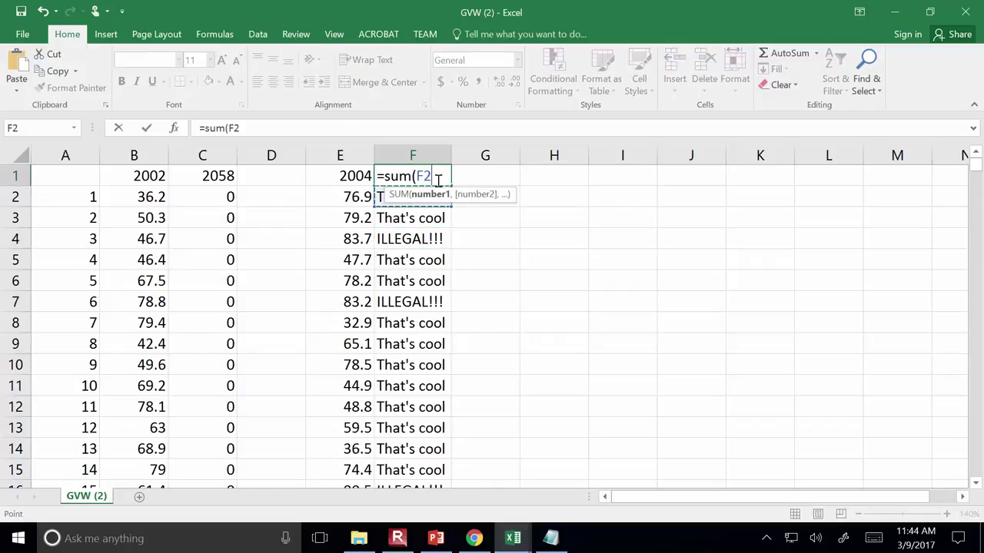
key(ctrl+shift+Down)
key(Escape)
scroll(436, 178, up, 2)
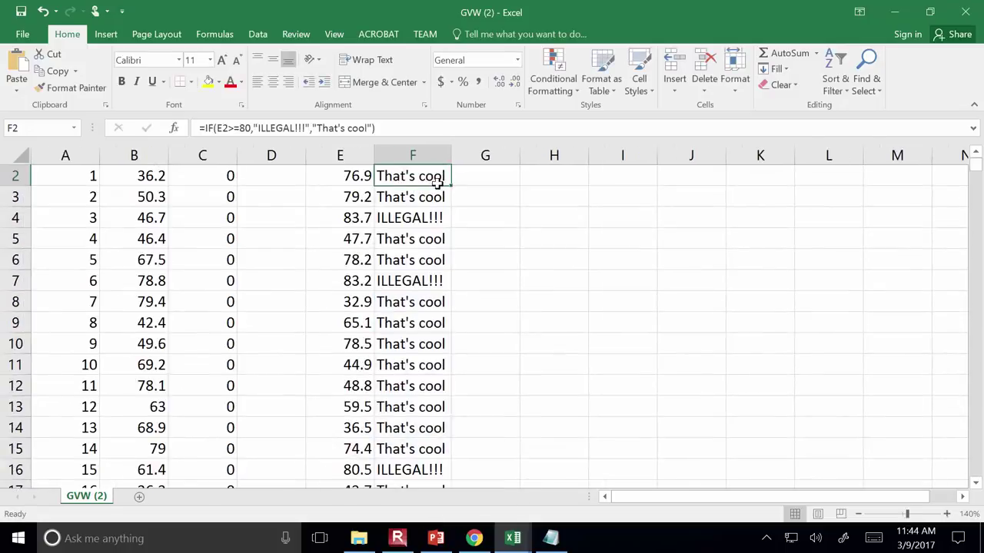
click(483, 243)
click(418, 171)
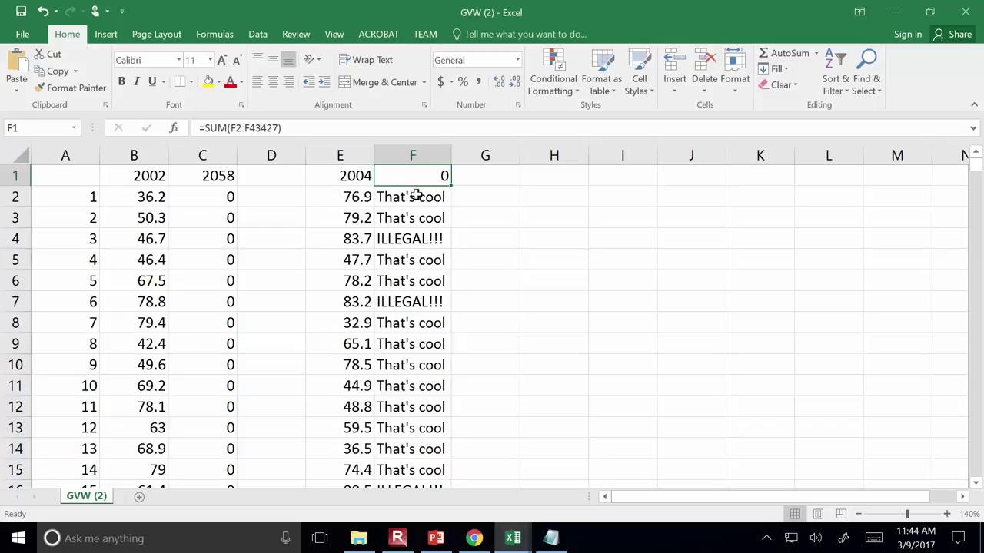
- Replace the text results in the F2 formula with numbers so it reads =IF(E2>=80,1,0)
click(409, 199)
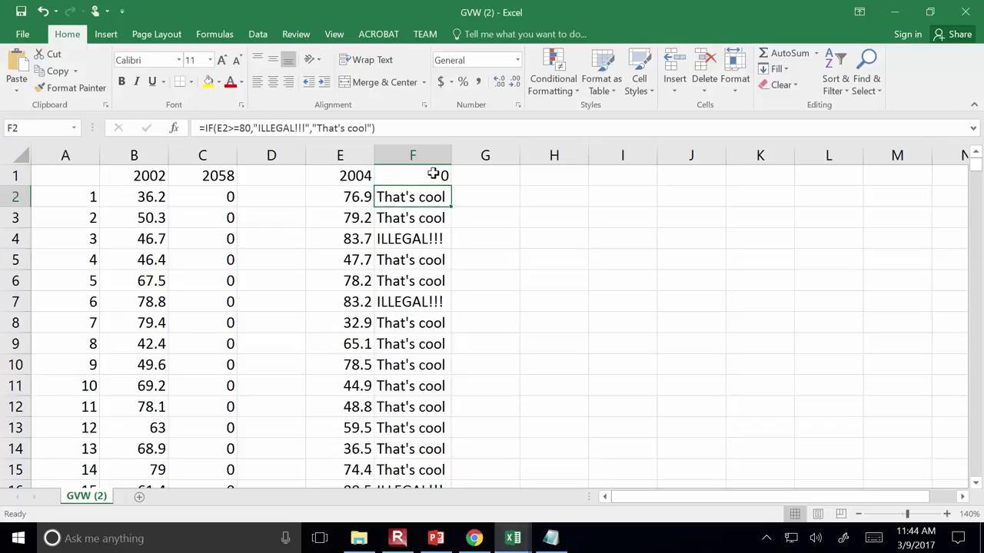
click(308, 129)
key(BackSpace)
key(BackSpace)
key(BackSpace)
key(BackSpace)
key(BackSpace)
key(BackSpace)
key(BackSpace)
key(BackSpace)
key(BackSpace)
key(BackSpace)
key(BackSpace)
text(1)
key(shift+Right)
key(shift+Right)
key(shift+Right)
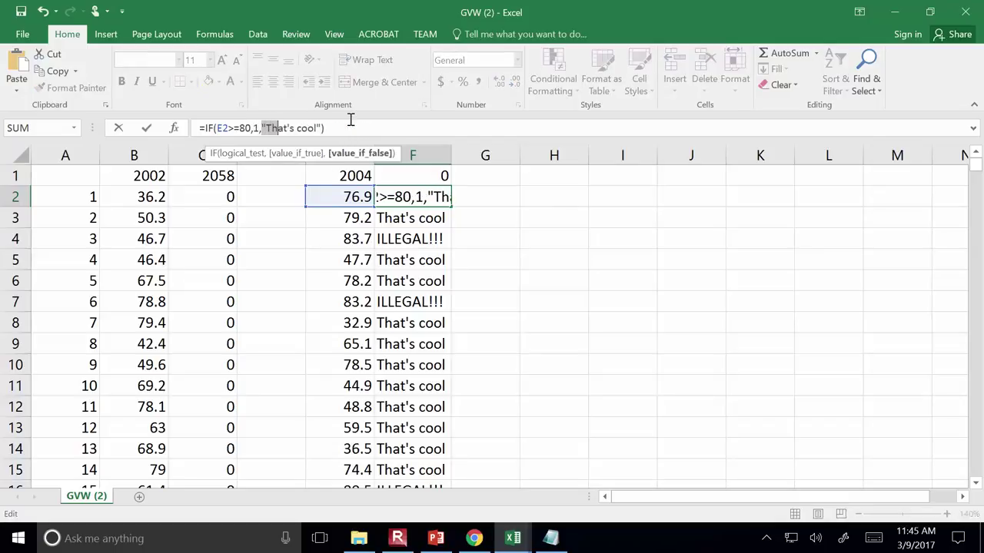
key(shift+Right)
key(shift+Right)
key(shift+Right)
key(shift+Right)
key(shift+Right)
key(shift+Right)
key(shift+Right)
key(shift+Right)
key(shift+Right)
key(shift+Right)
text(0)
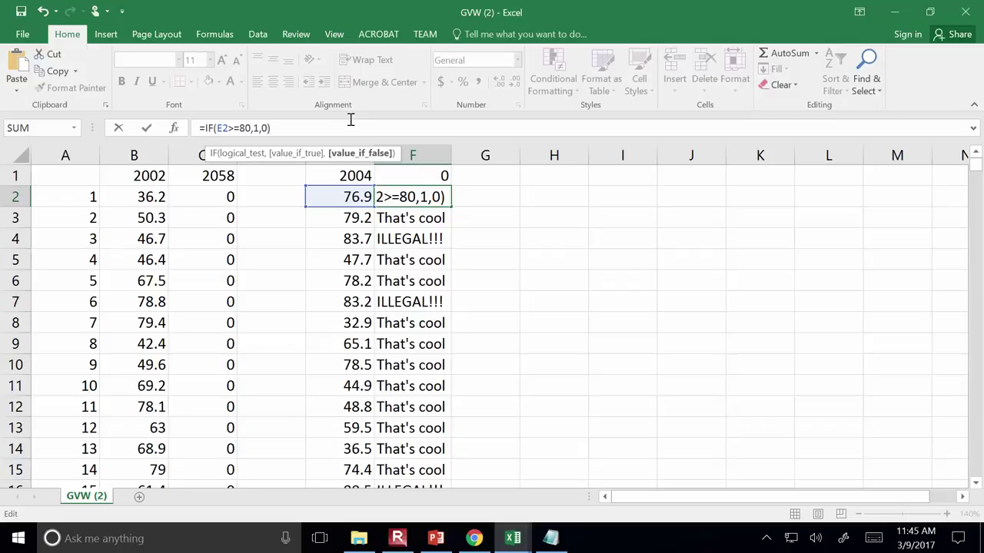
key(Return)
- Fill the numeric F2 formula down column F for all of the 2004 weights
click(421, 198)
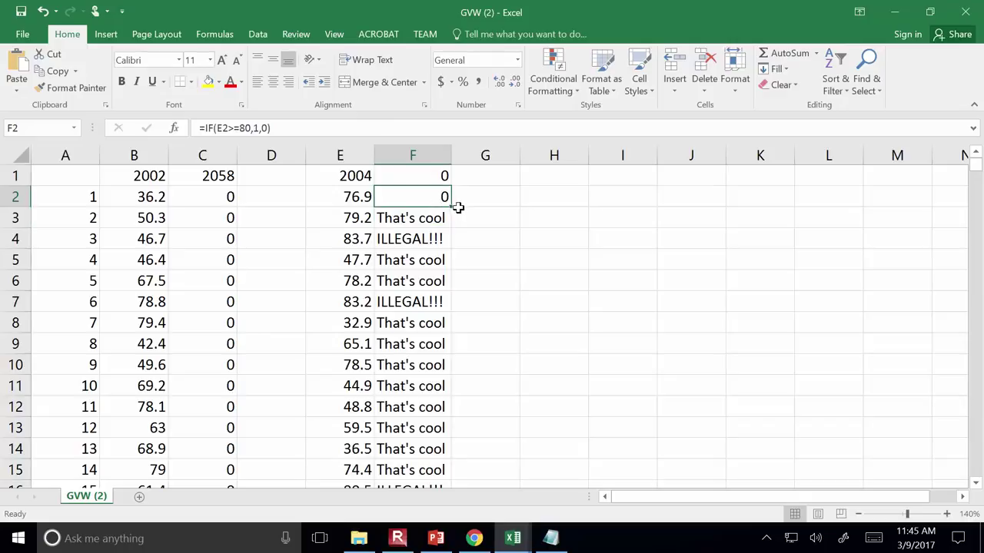
double_click(456, 206)
click(573, 278)
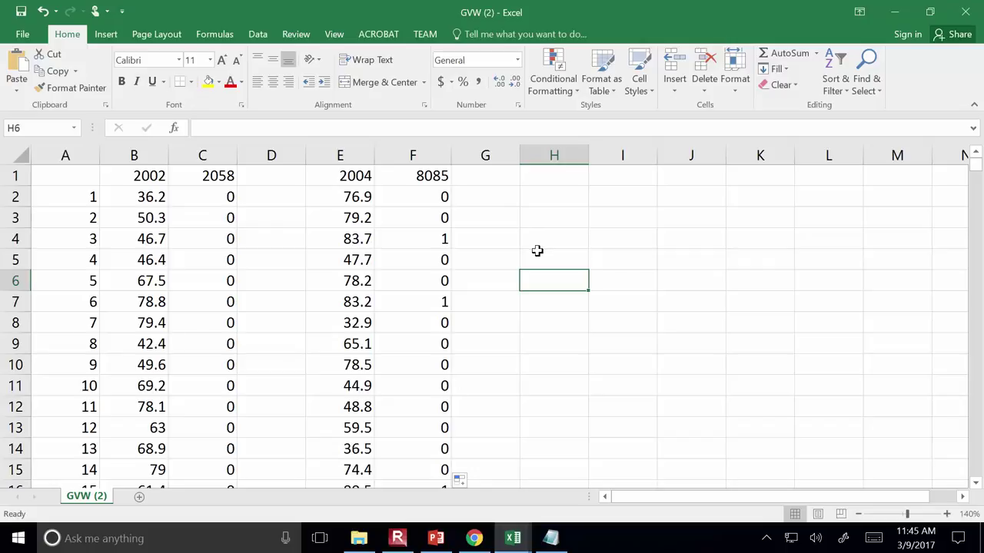
- Enlarge the sheet view to 210% and refill the F2 formula down column F beside the 2004 weights
click(626, 294)
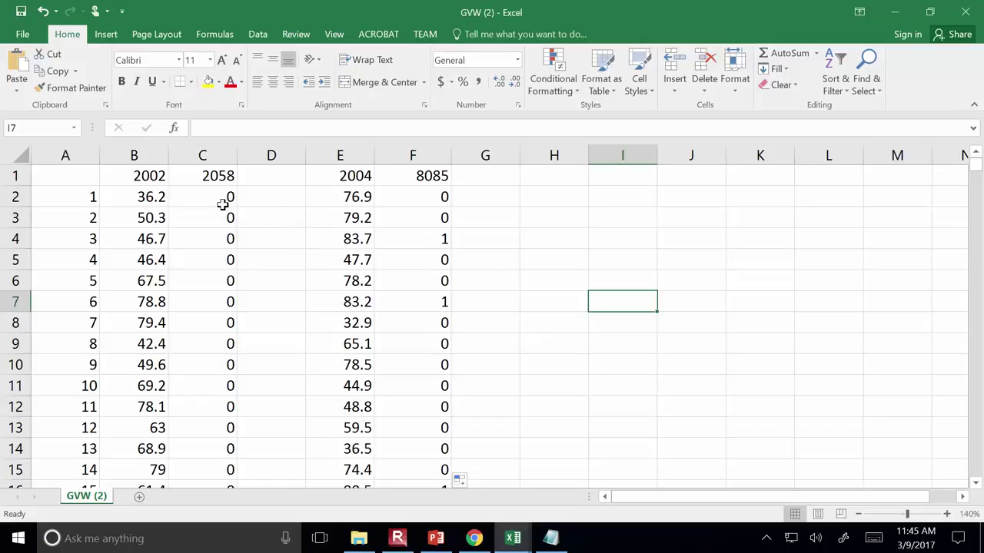
click(441, 199)
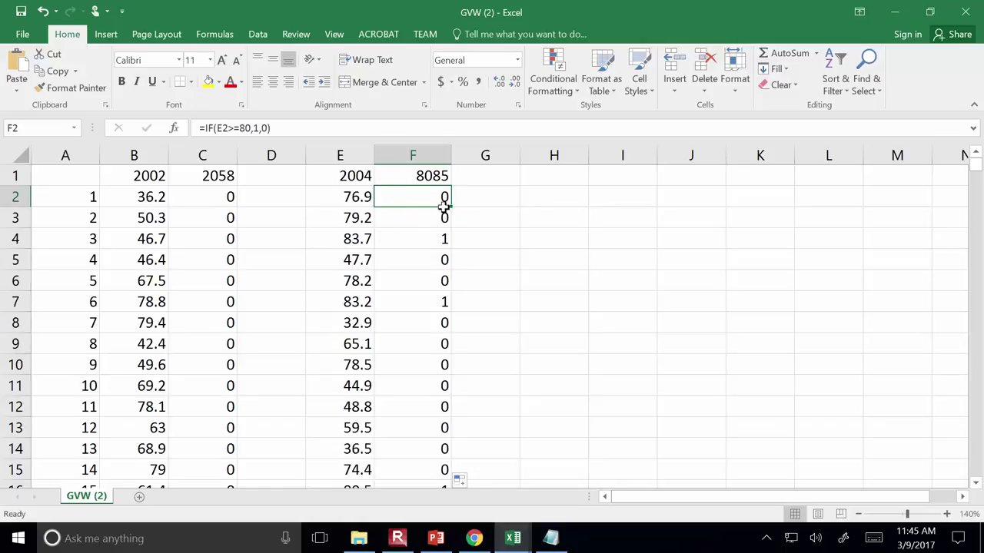
scroll(897, 465, up, 5)
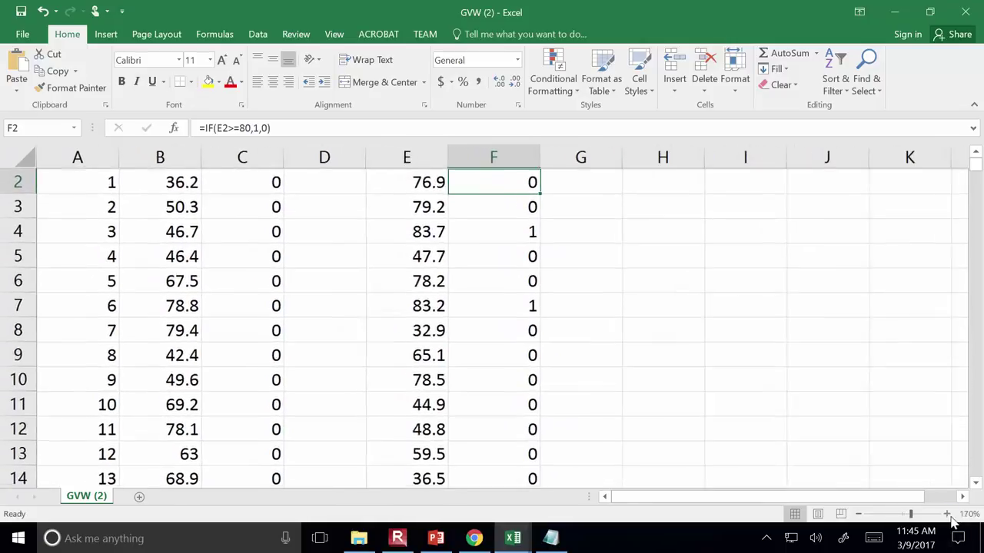
scroll(897, 465, up, 1)
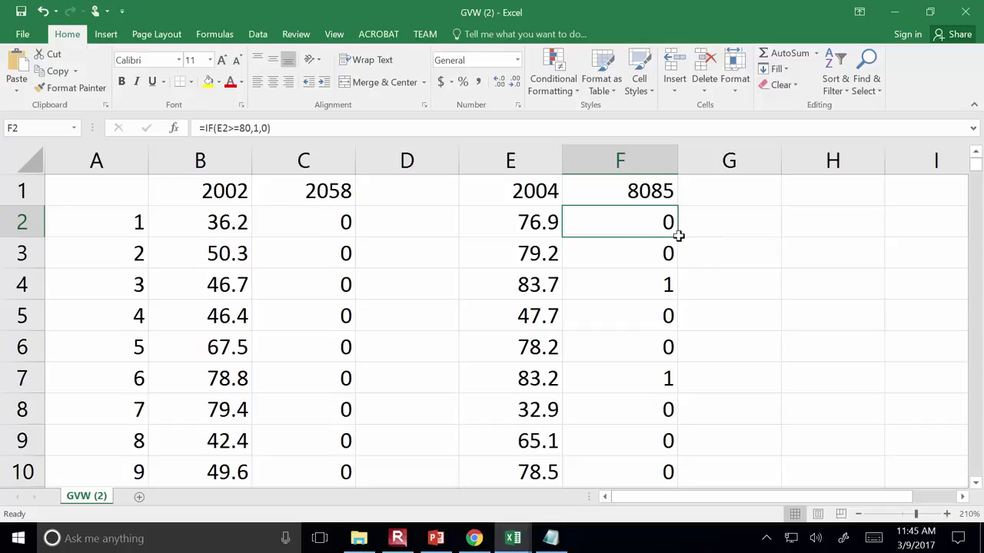
mouse_move(680, 236)
mouse_down()
mouse_move(666, 438)
mouse_move(673, 213)
mouse_move(673, 233)
mouse_up()
double_click(678, 238)
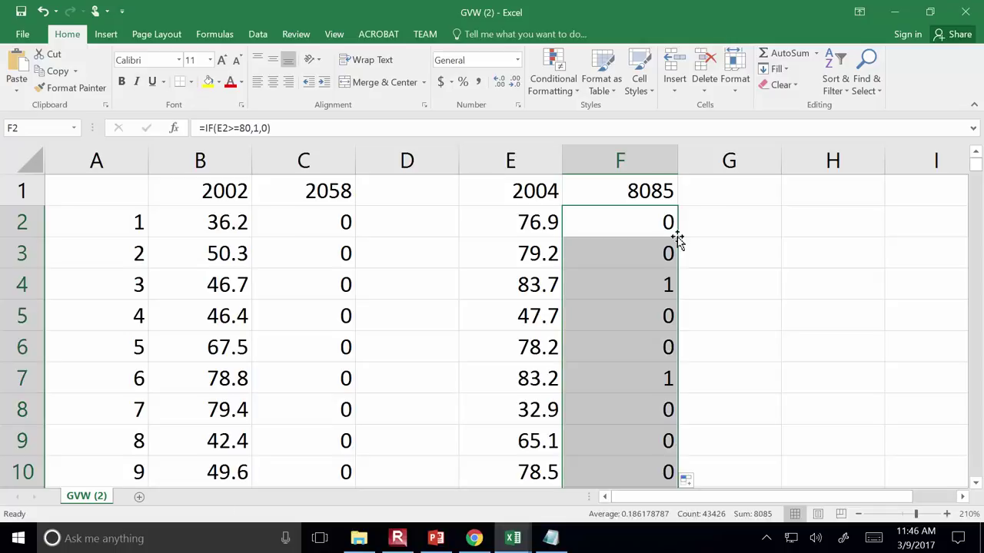
click(751, 235)
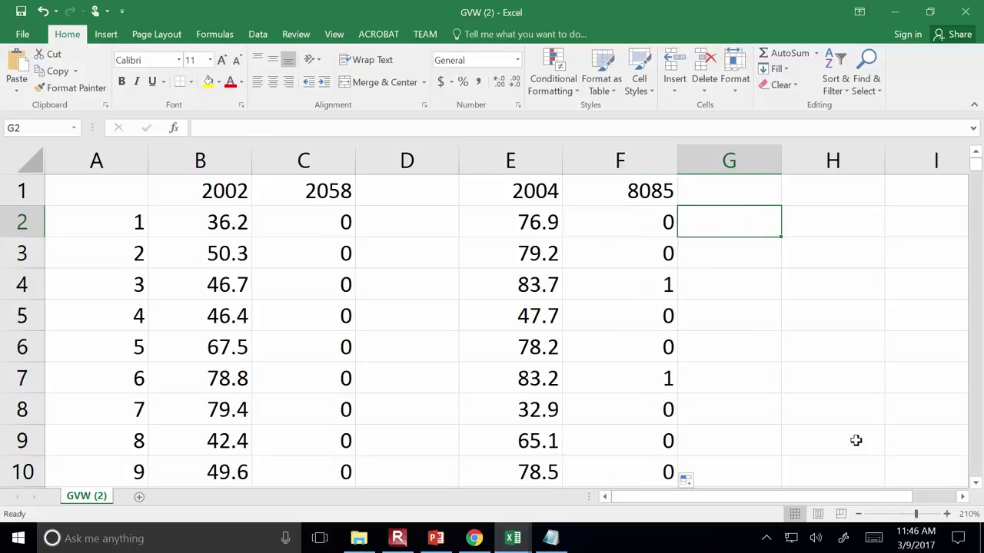
- Enter =IF(E2>80,1,0) in cell H2 to flag the first 2004 weight from a column not adjacent to the data
click(630, 225)
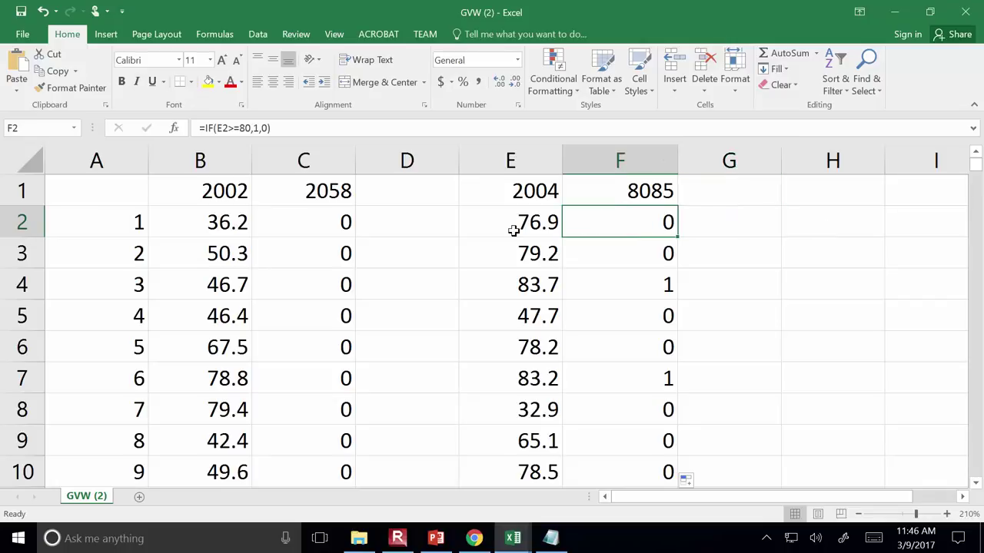
click(820, 217)
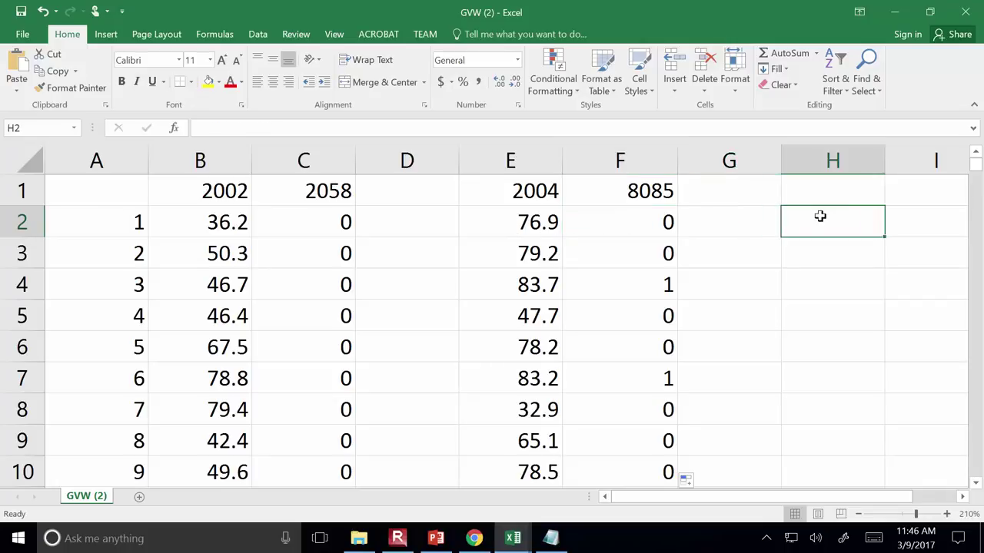
text(=if()
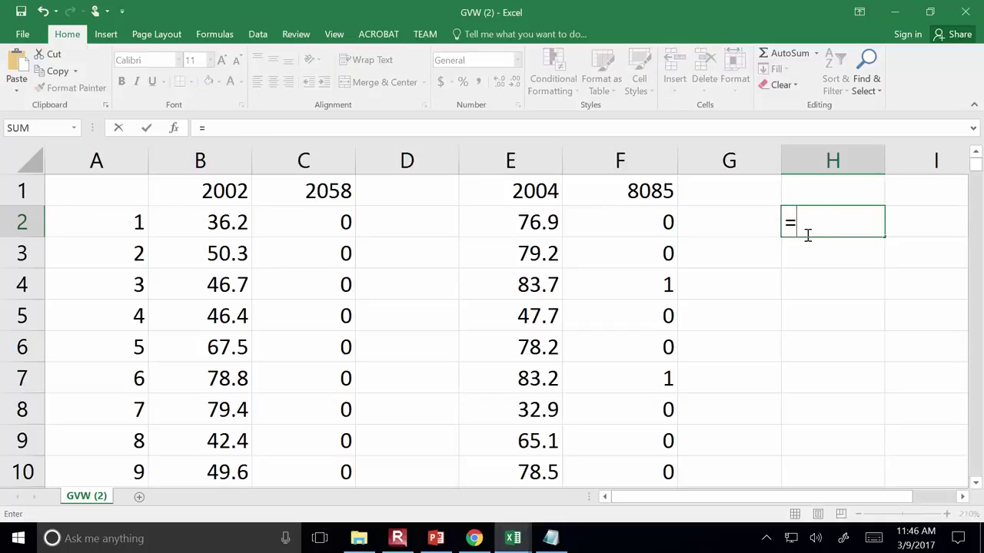
click(517, 223)
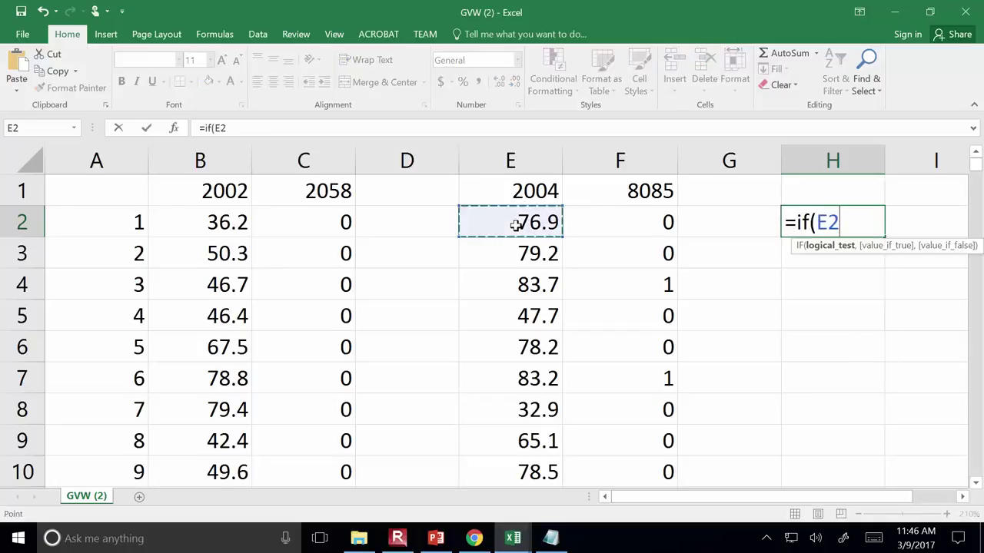
text(8)
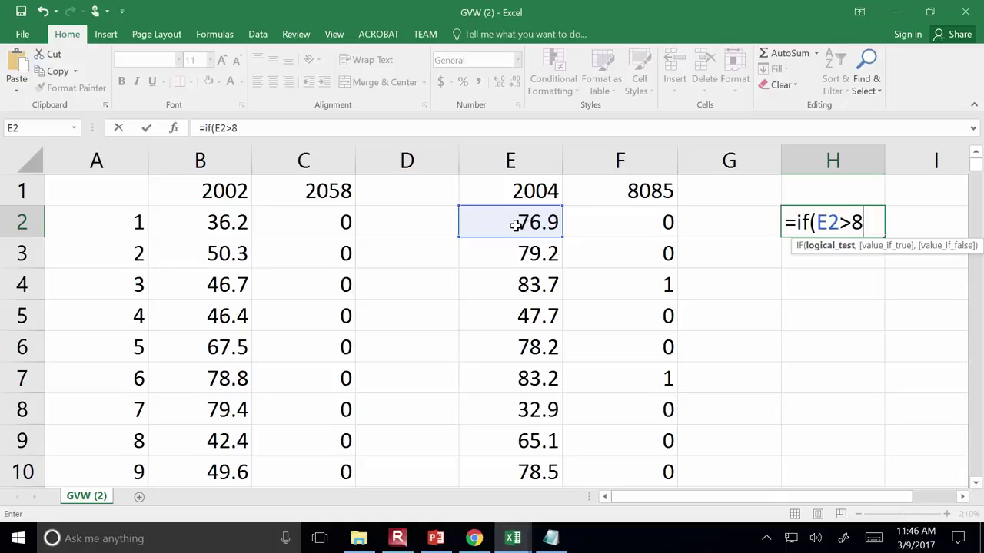
text(0,1,0))
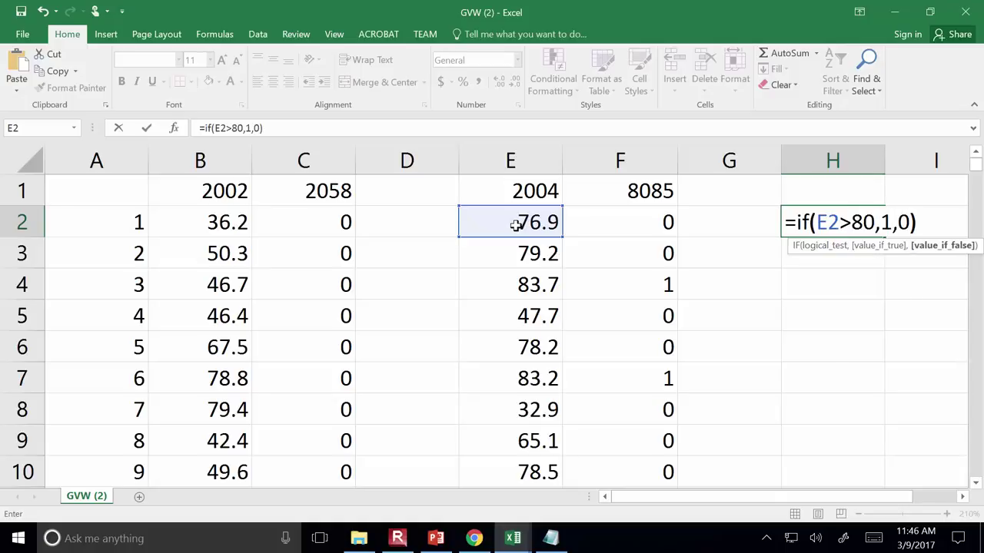
key(Return)
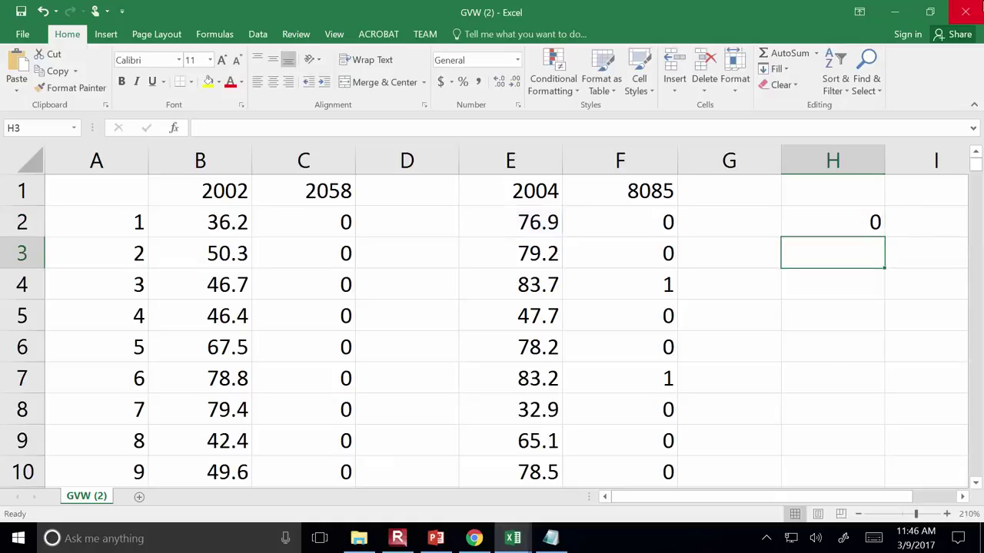
- Try to autofill the H2 formula down column H, away from the adjacent data columns
click(834, 215)
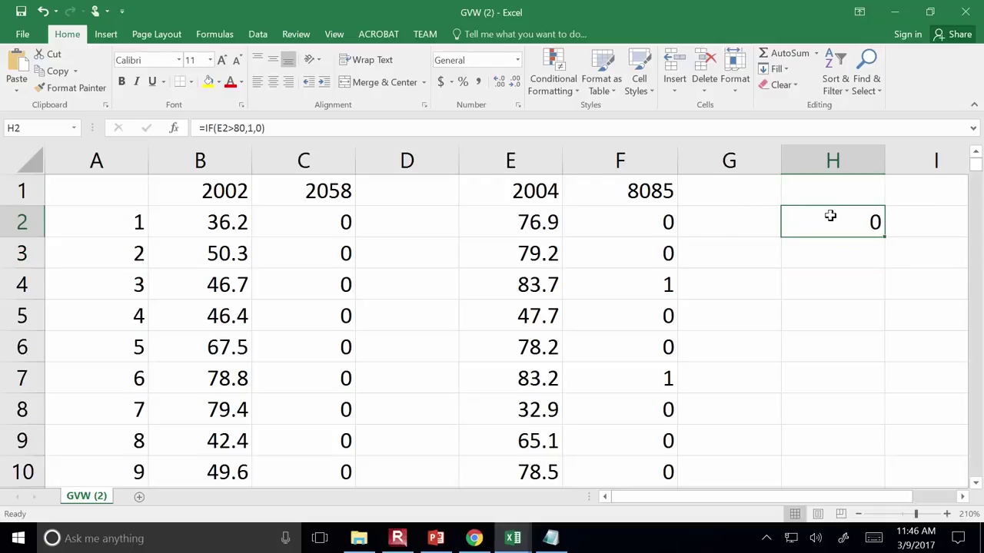
drag(884, 238, 884, 238)
click(843, 249)
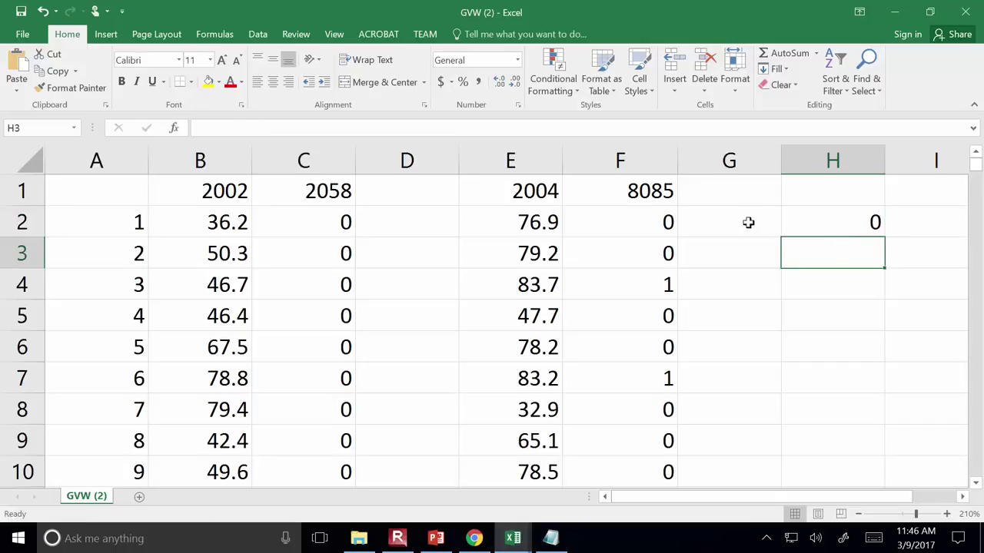
click(717, 221)
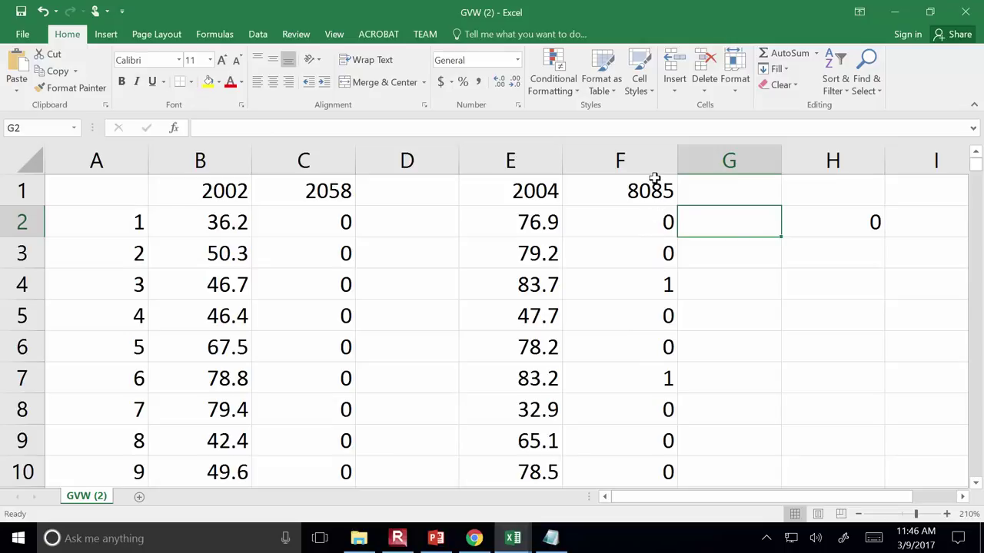
- Examine the last 2004 weight and its flag in row 43427, and return to the top of the sheet
drag(978, 169, 952, 492)
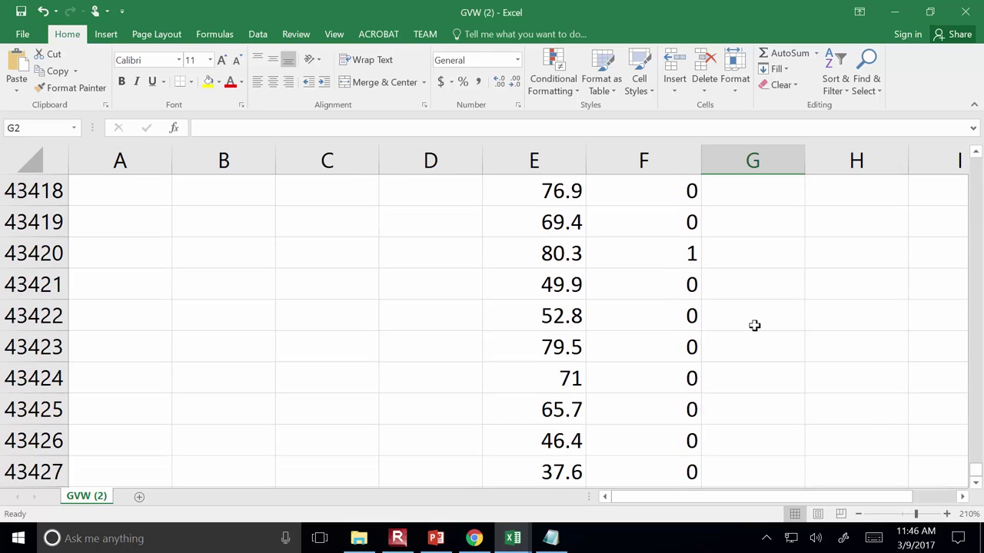
scroll(809, 362, down, 1)
click(570, 375)
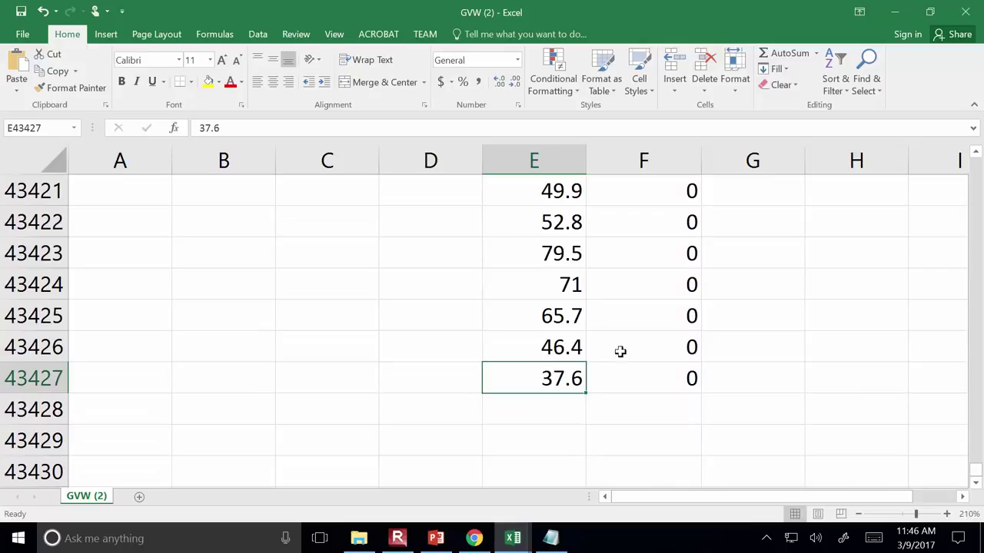
drag(978, 471, 982, 130)
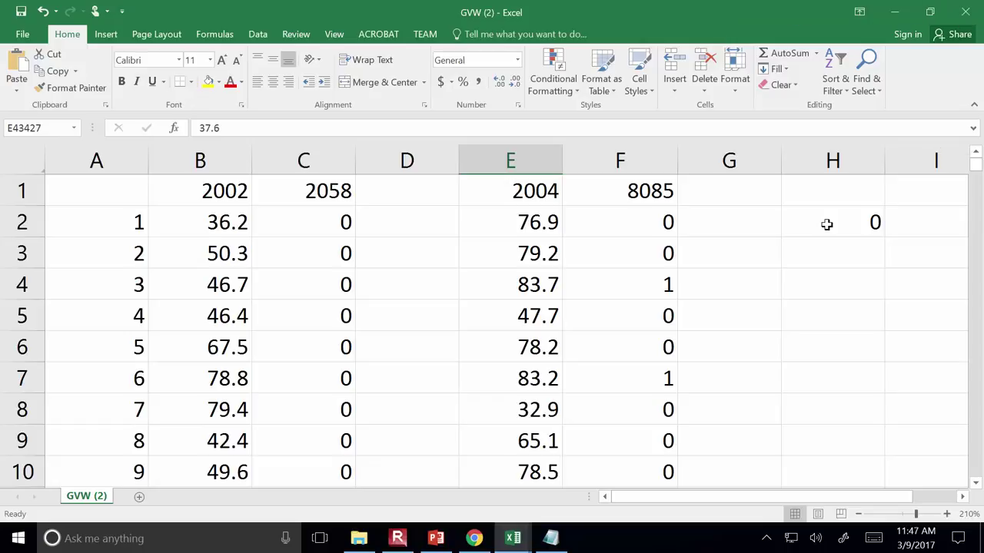
- Switch to the ENGR 111 Lecture 18 presentation in PowerPoint
click(436, 538)
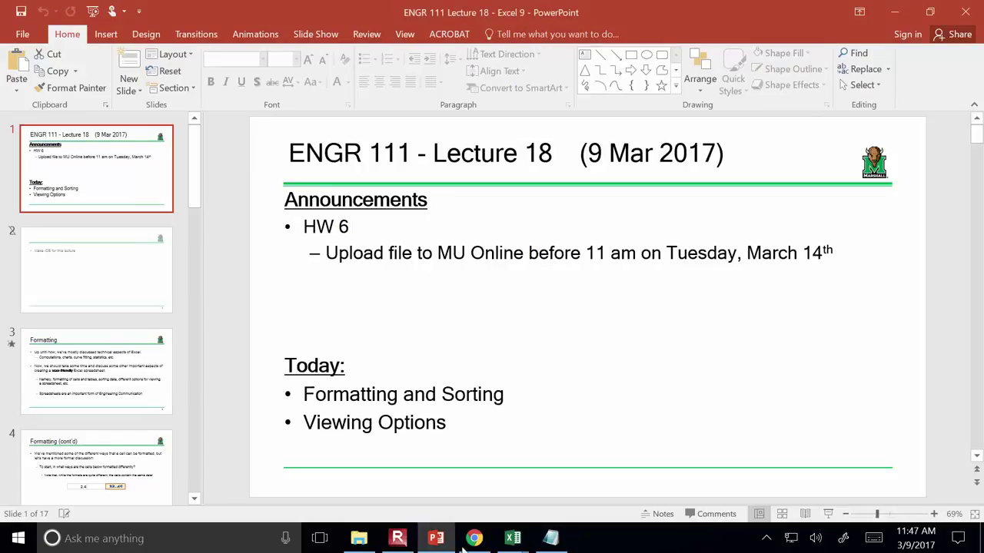
click(397, 538)
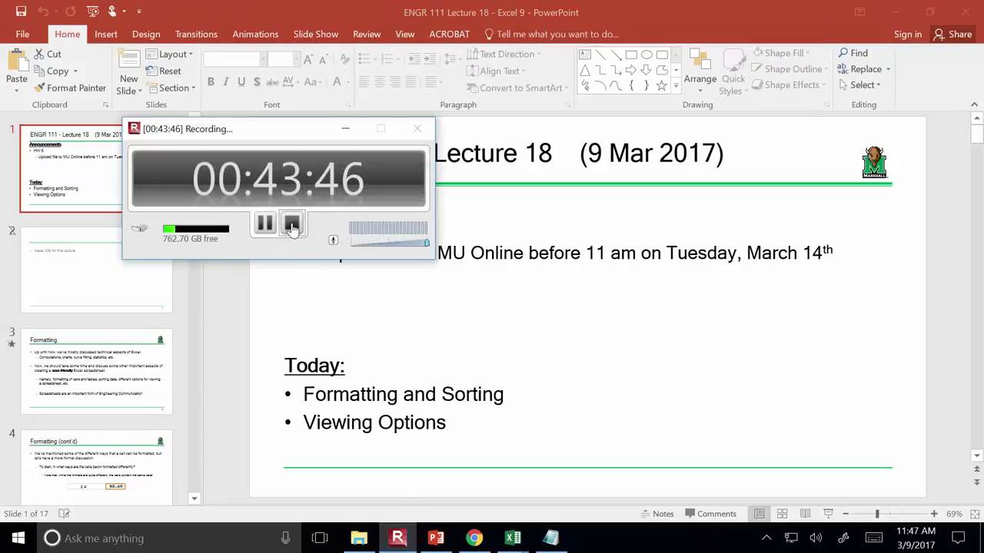